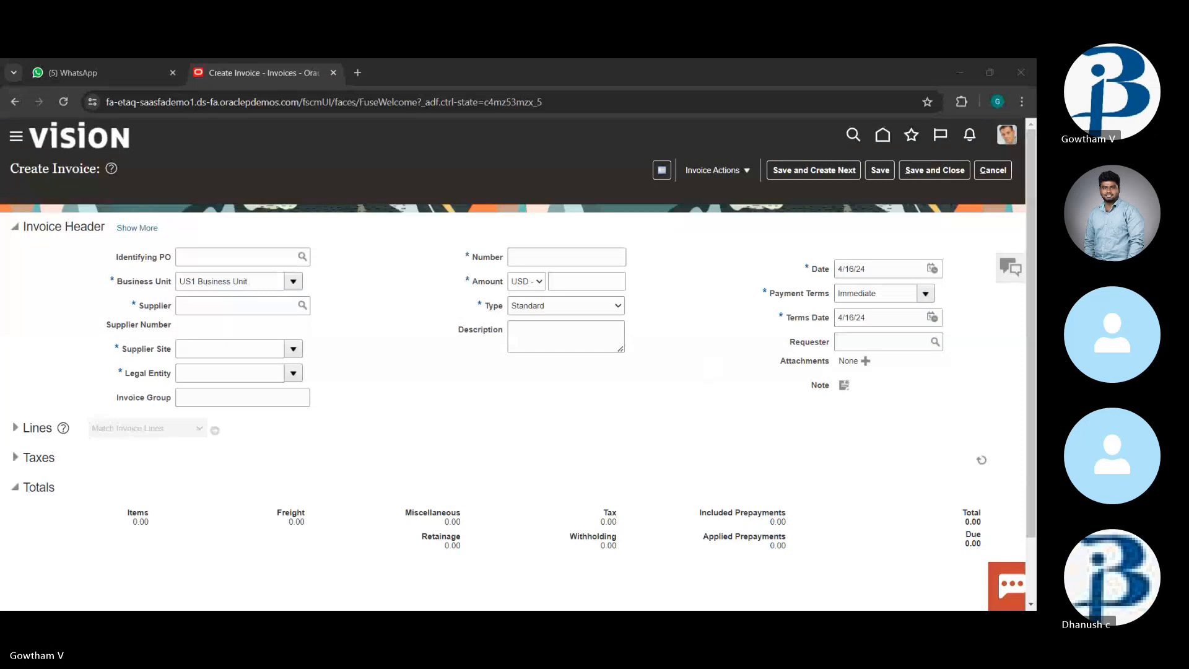
{"action": "key", "text": "alt+Tab"}
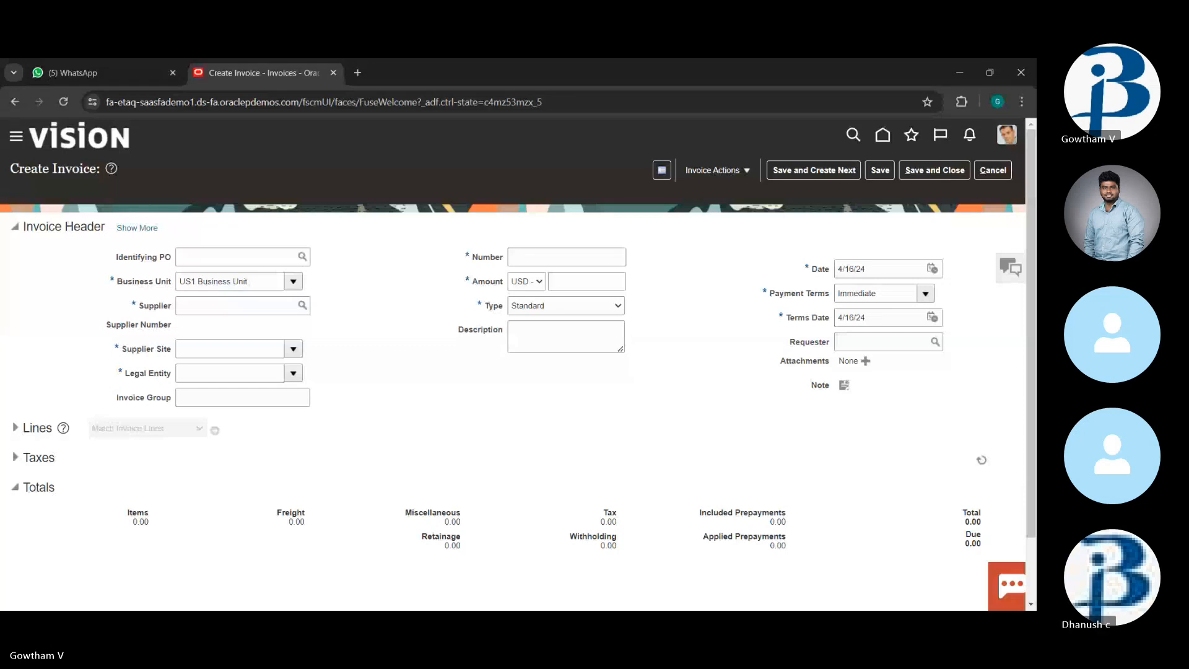
{"action": "key", "text": "alt+Tab"}
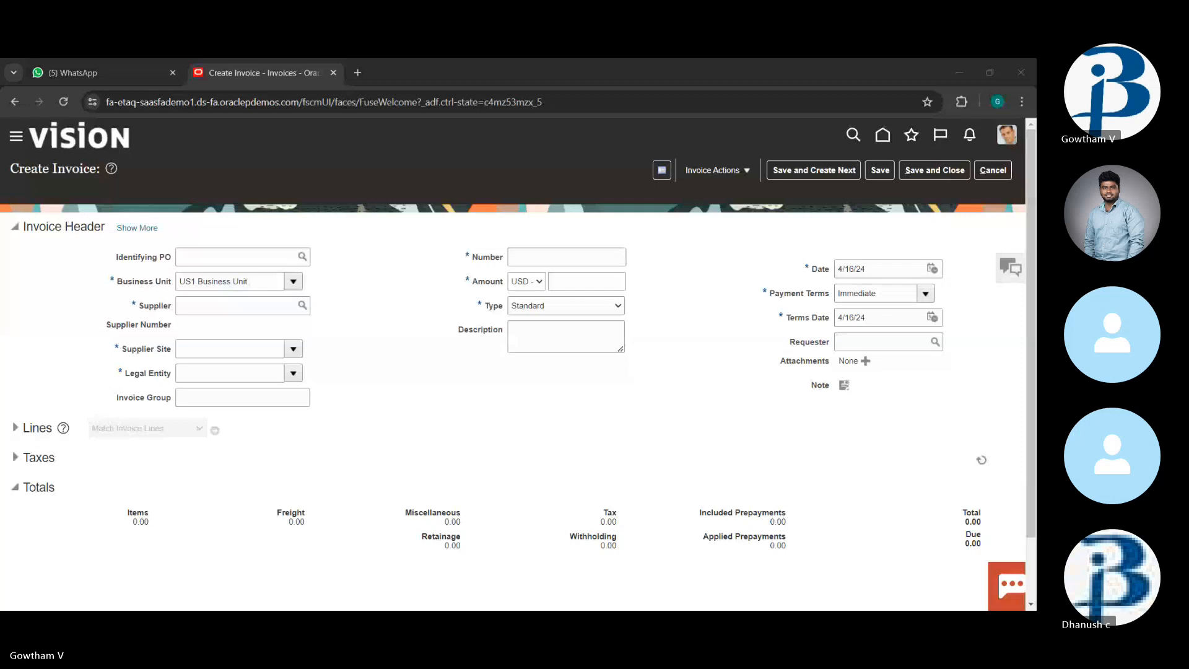
{"action": "key", "text": "alt+Tab"}
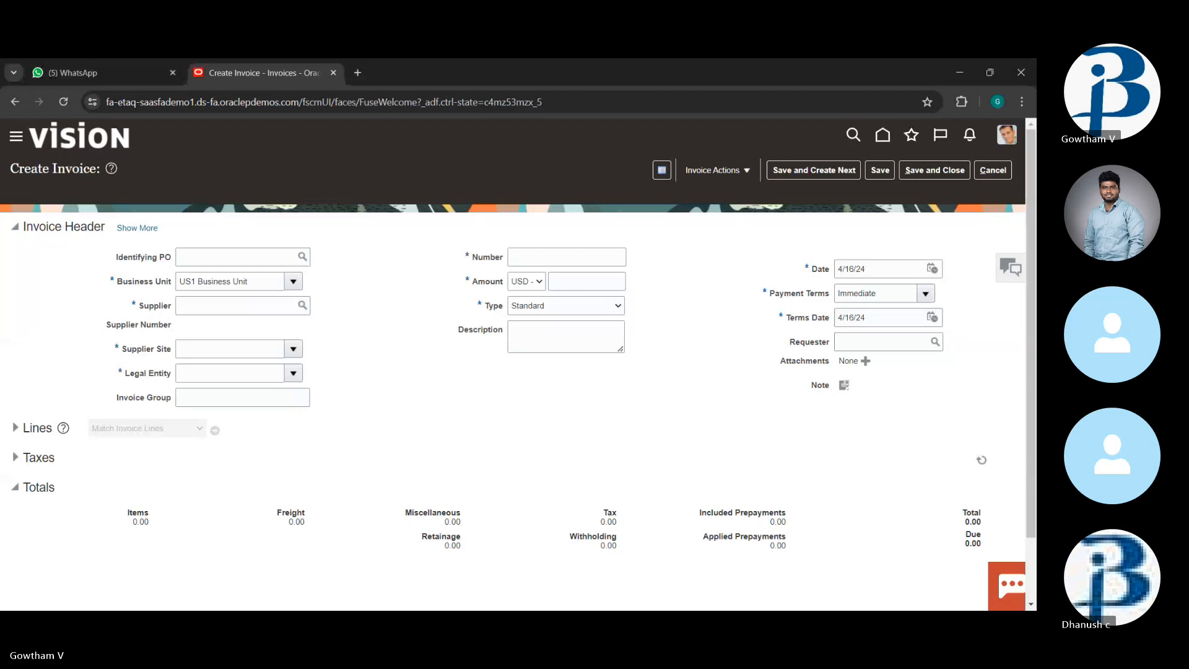
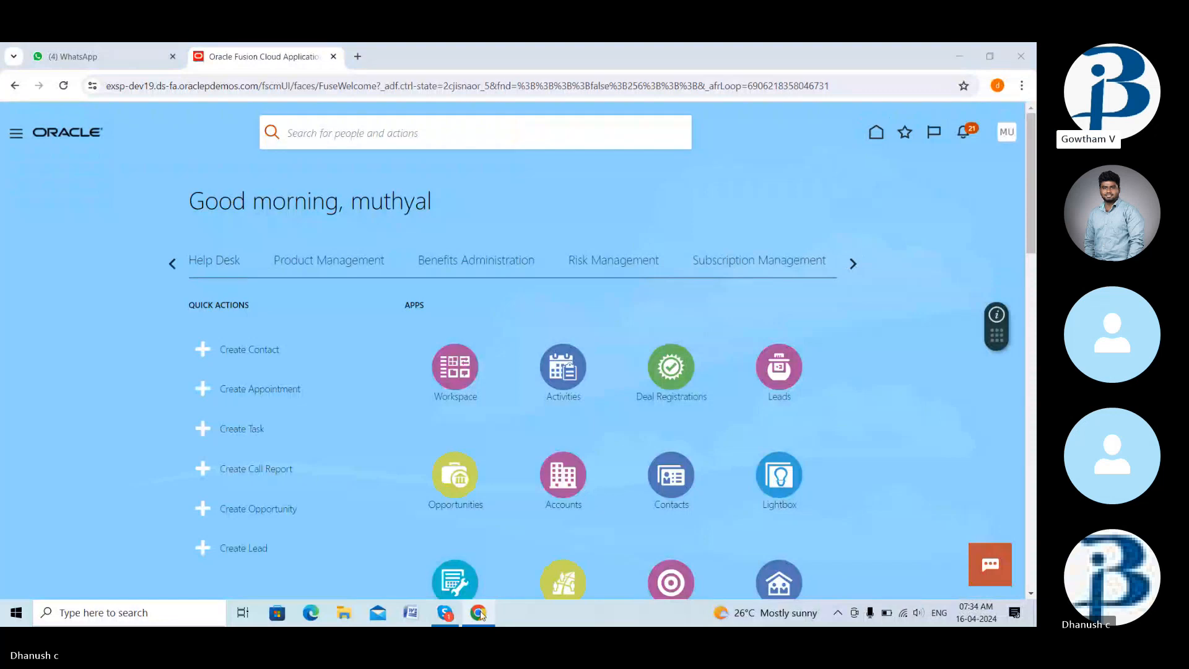
- Check the Skype call microphone, then return to the Oracle Fusion browser window
{"action": "left_click", "coordinate": [445, 614]}
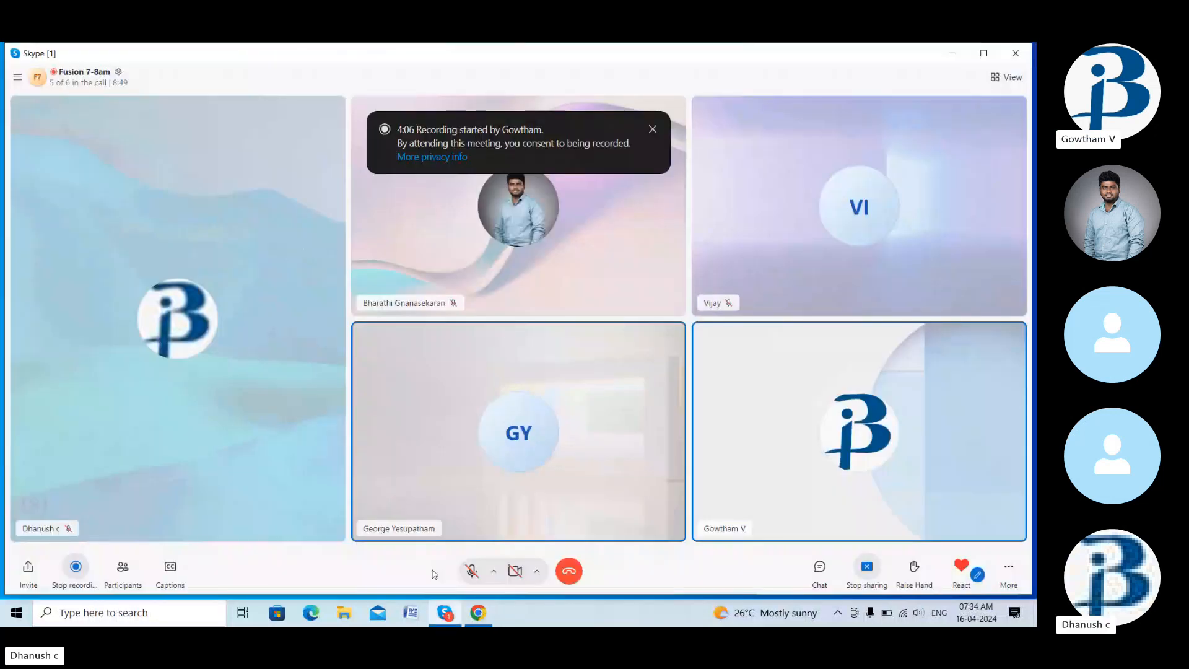
{"action": "left_click", "coordinate": [472, 572]}
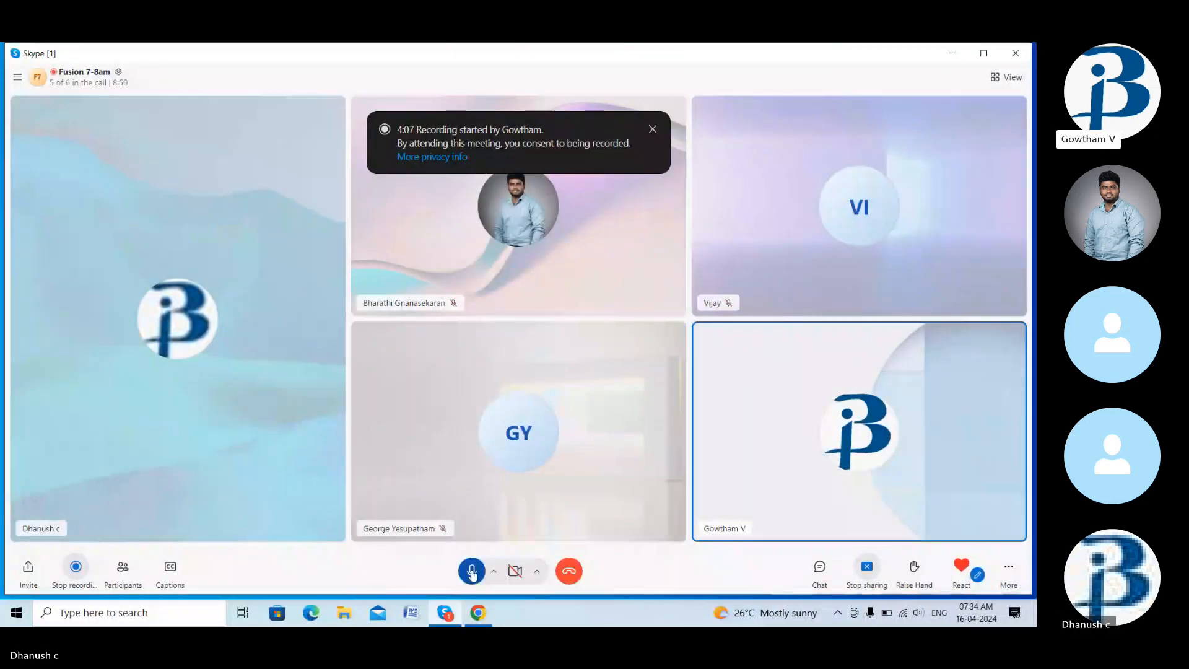
{"action": "left_click", "coordinate": [472, 571]}
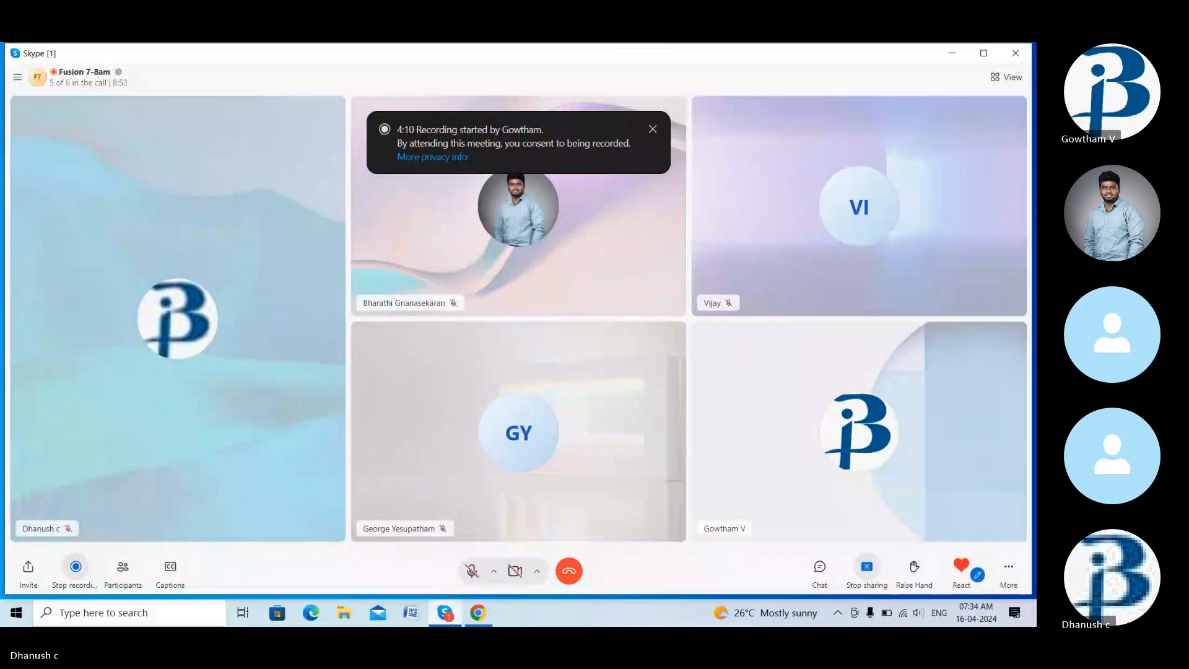
{"action": "left_click", "coordinate": [445, 613]}
{"action": "left_click", "coordinate": [476, 616]}
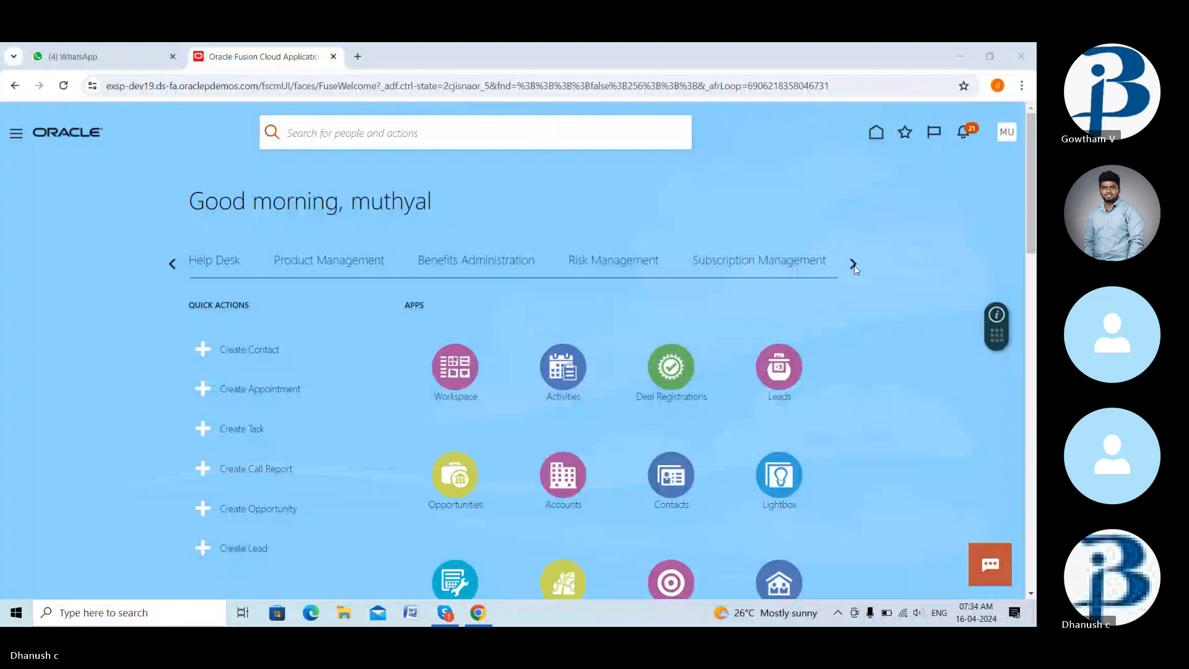
- Go from the Payables work area to Invoices and start a new invoice
{"action": "left_click", "coordinate": [854, 265]}
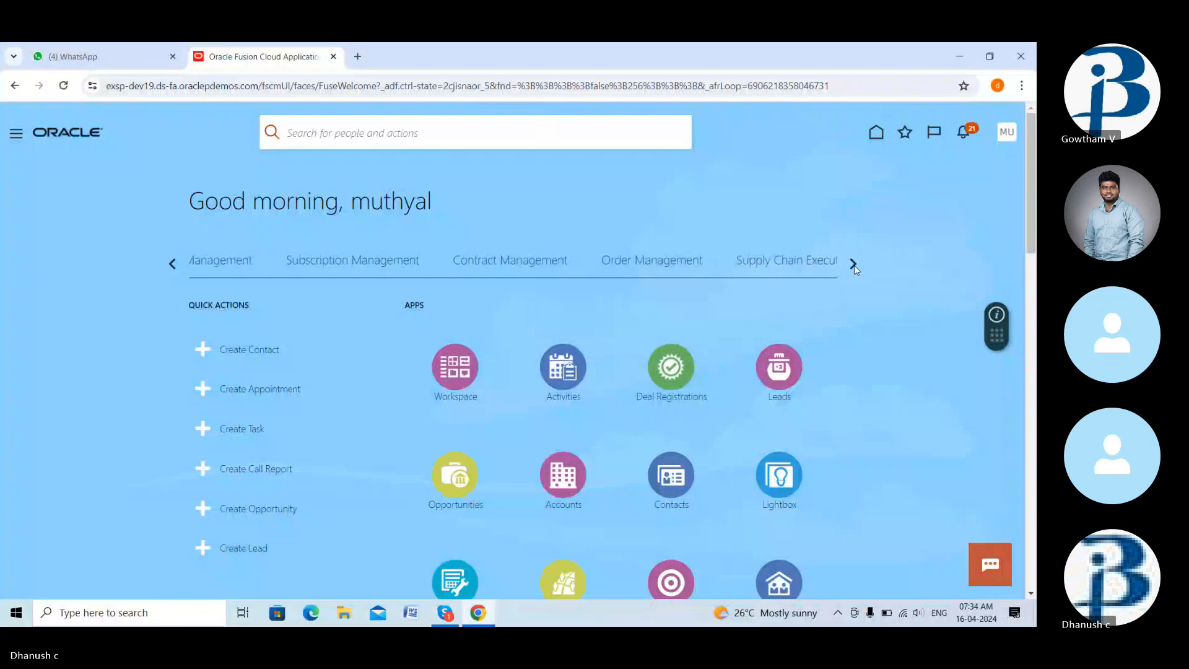
{"action": "left_click", "coordinate": [854, 265]}
{"action": "left_click", "coordinate": [854, 265]}
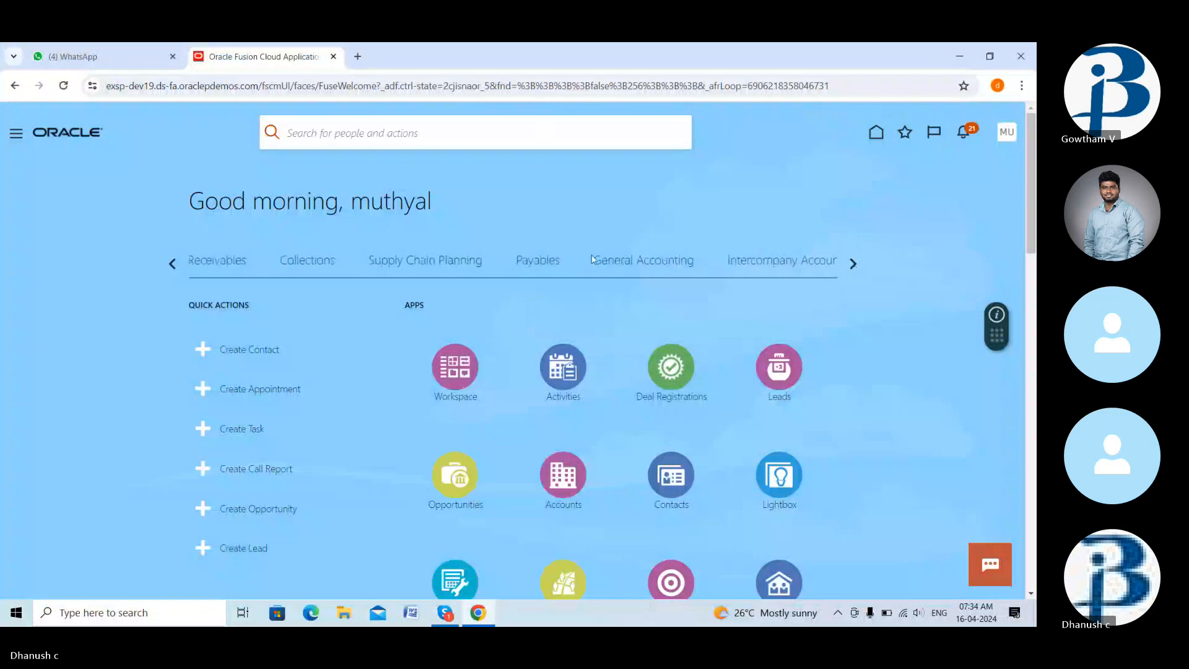
{"action": "left_click", "coordinate": [545, 268]}
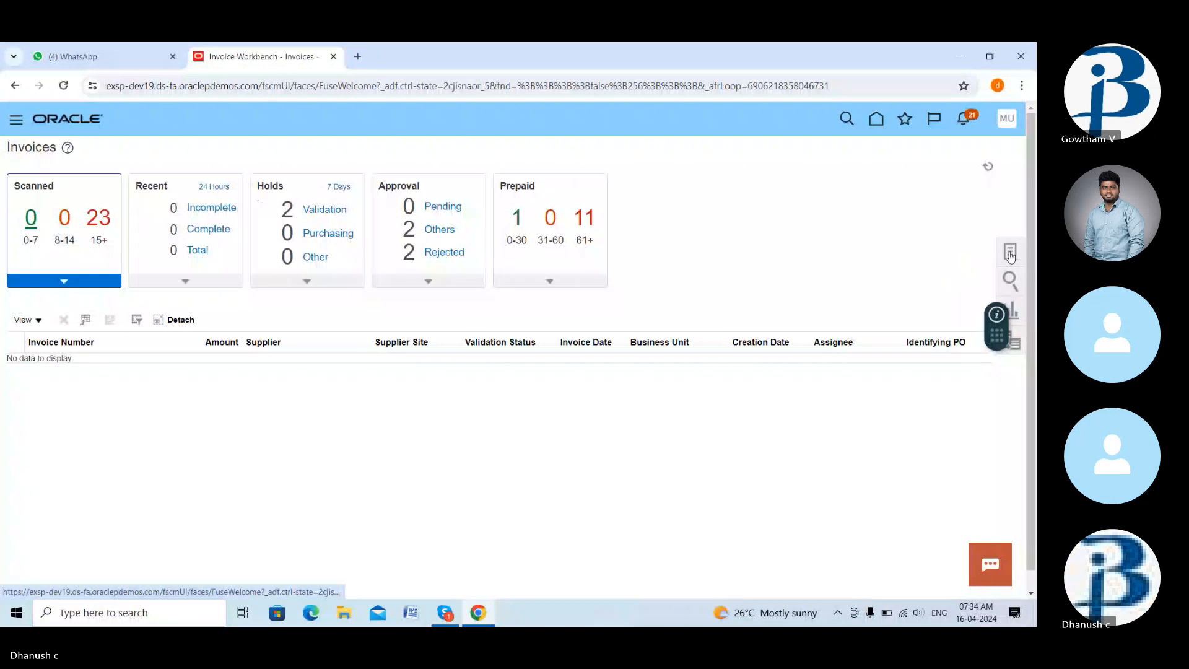
{"action": "left_click", "coordinate": [1011, 254]}
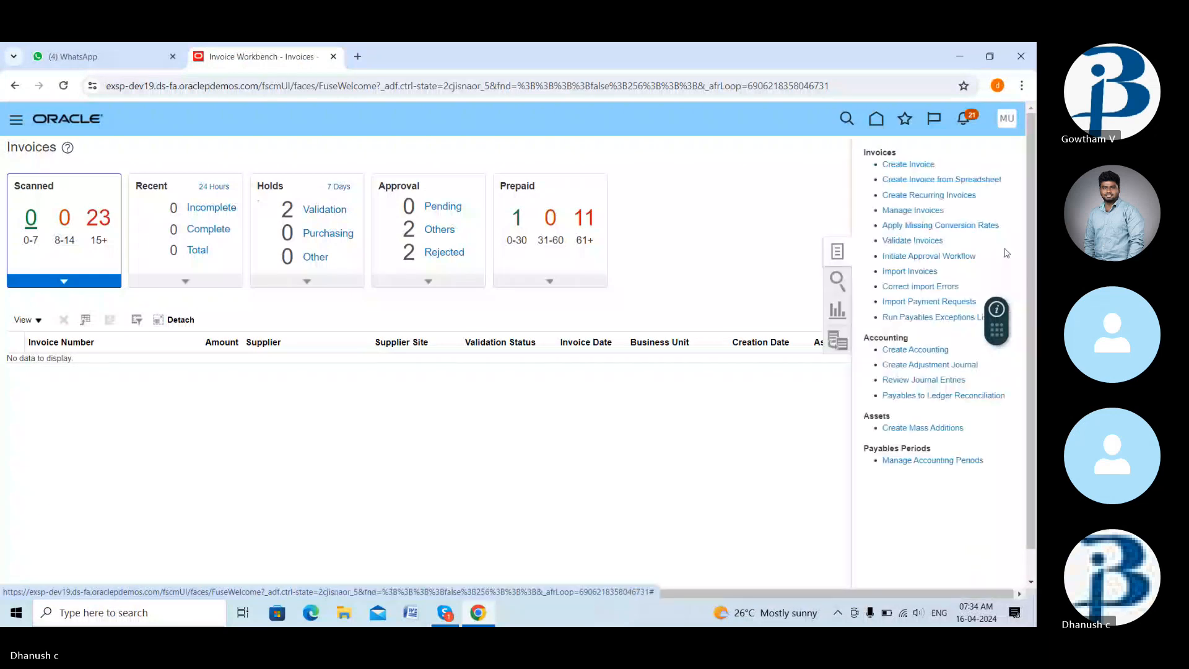
{"action": "left_click", "coordinate": [899, 164]}
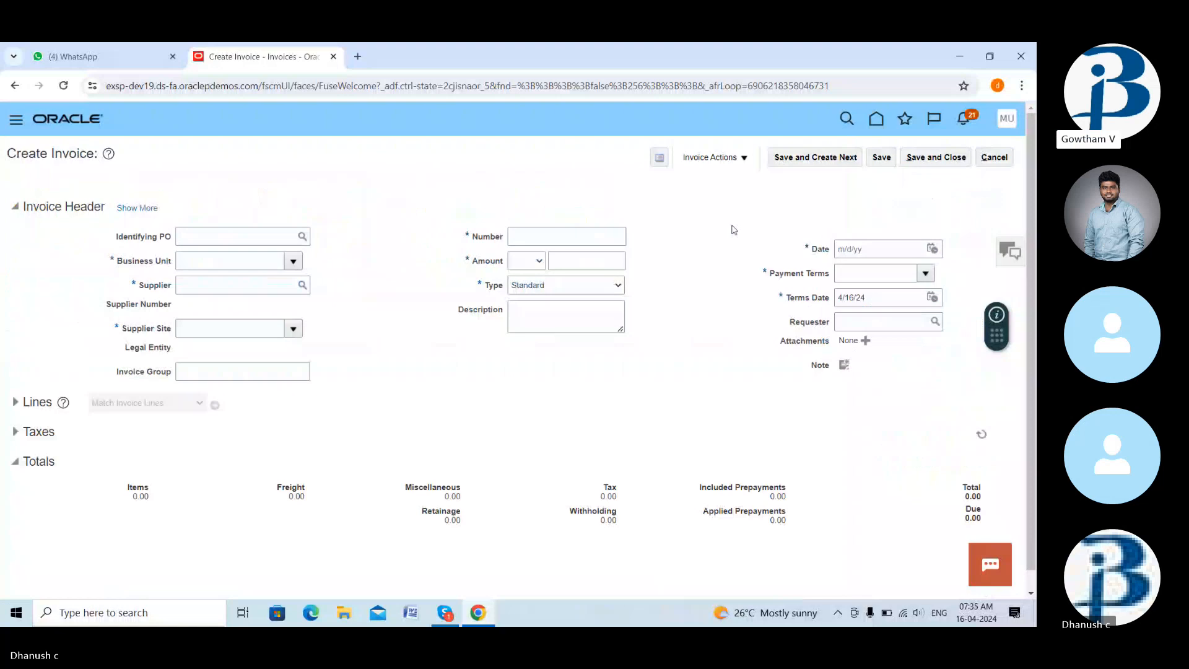
- Set the invoice's business unit to US1 Business Unit and its supplier to Advanced Corp
{"action": "left_click", "coordinate": [293, 261]}
{"action": "scroll", "coordinate": [233, 372], "scroll_direction": "down", "scroll_amount": 5}
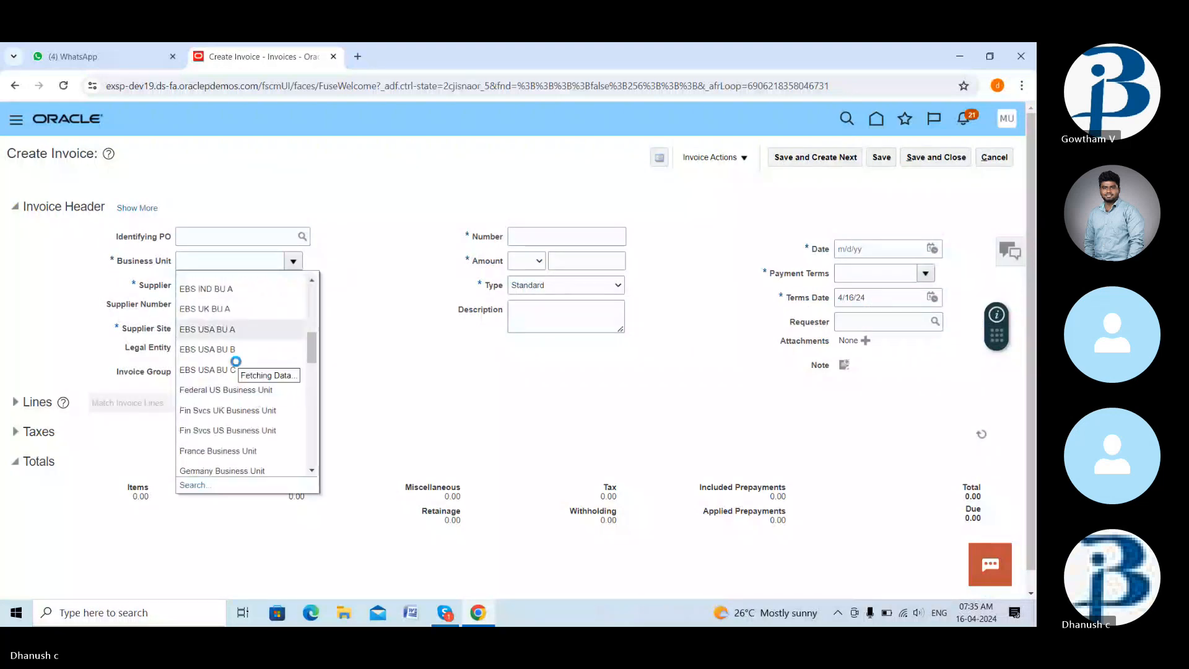
{"action": "scroll", "coordinate": [224, 388], "scroll_direction": "down", "scroll_amount": 2}
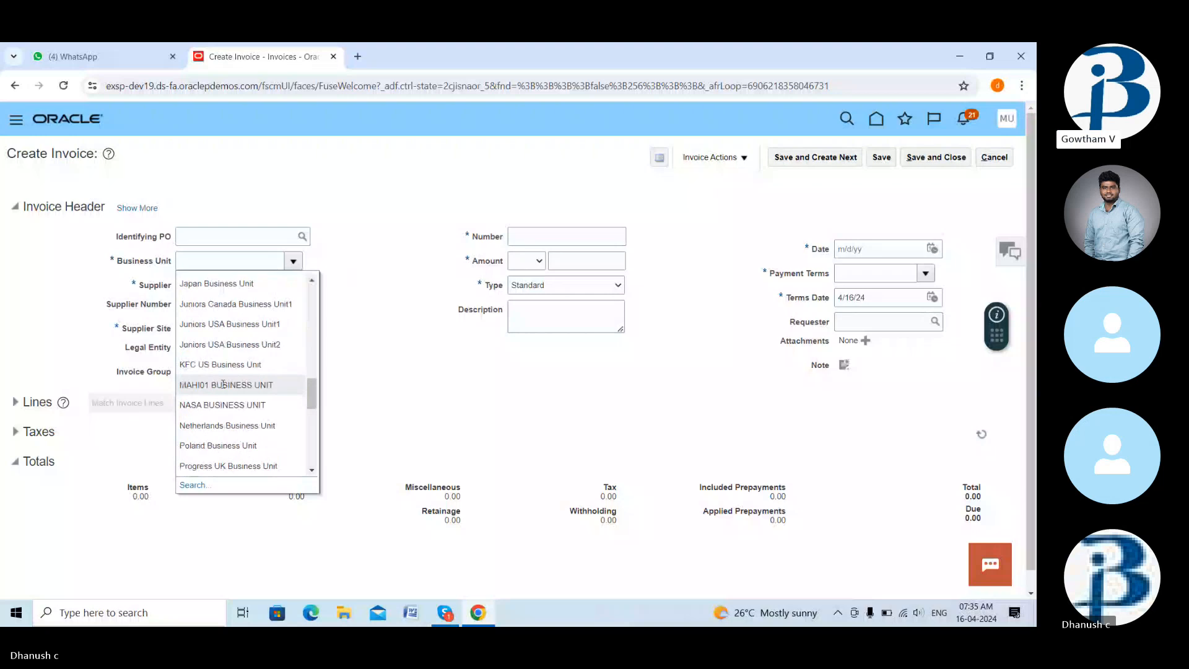
{"action": "scroll", "coordinate": [223, 384], "scroll_direction": "down", "scroll_amount": 3}
{"action": "scroll", "coordinate": [221, 391], "scroll_direction": "down", "scroll_amount": 4}
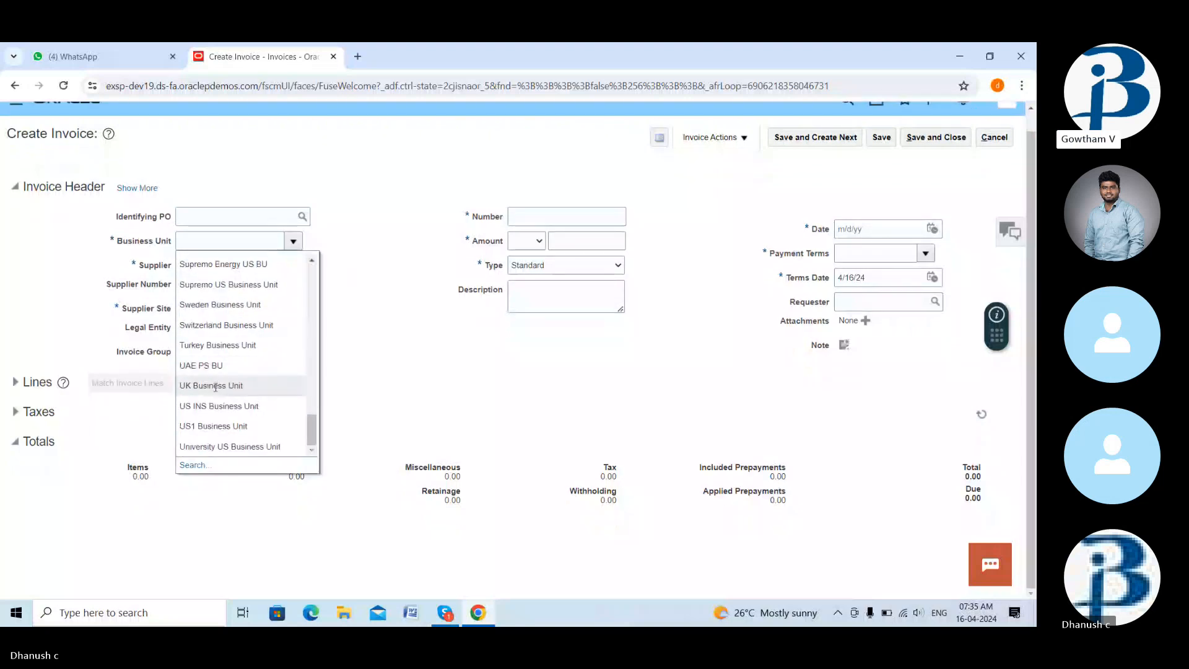
{"action": "left_click", "coordinate": [215, 385]}
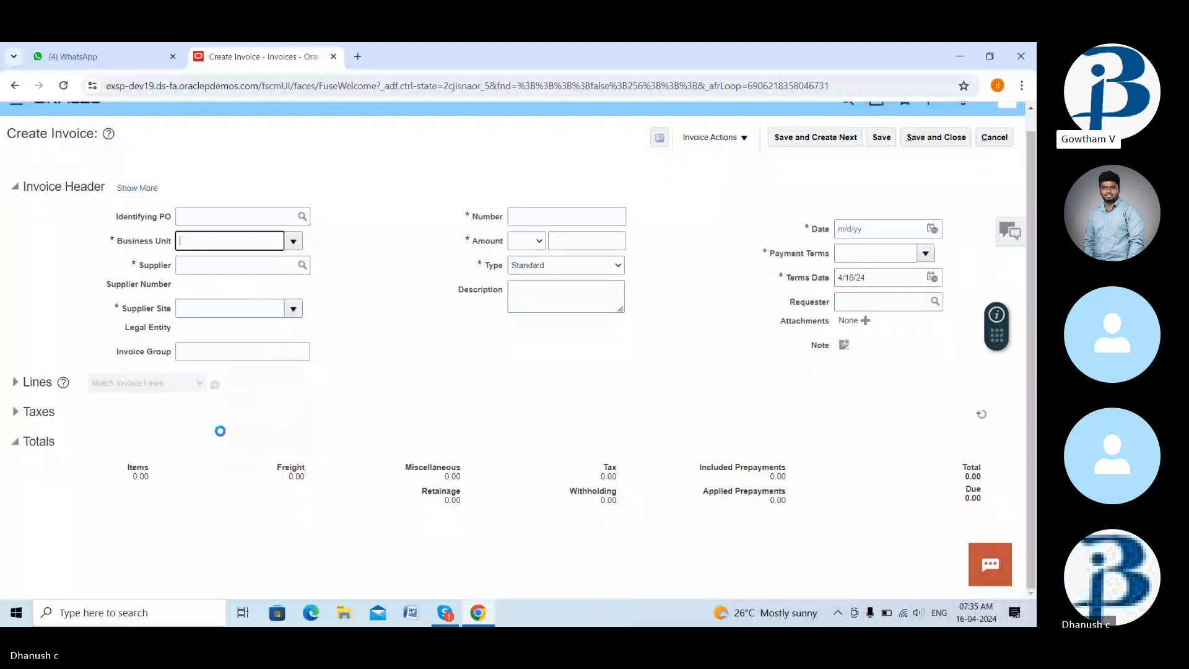
{"action": "left_click", "coordinate": [251, 264]}
{"action": "type", "text": "ad"}
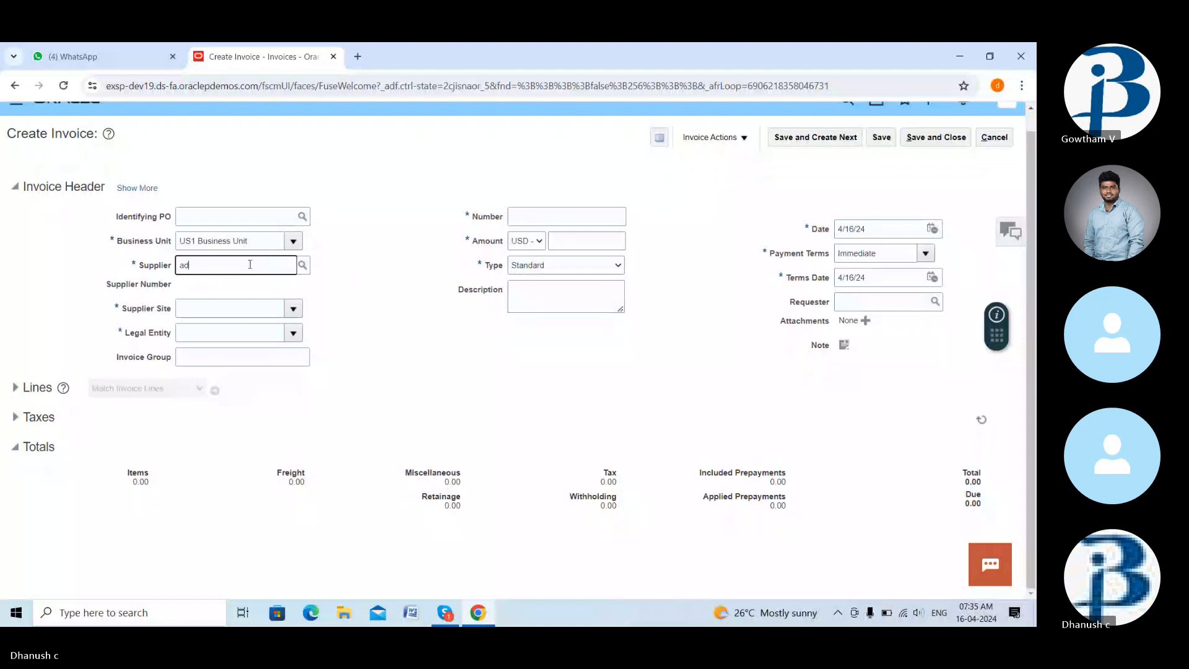
{"action": "type", "text": "v"}
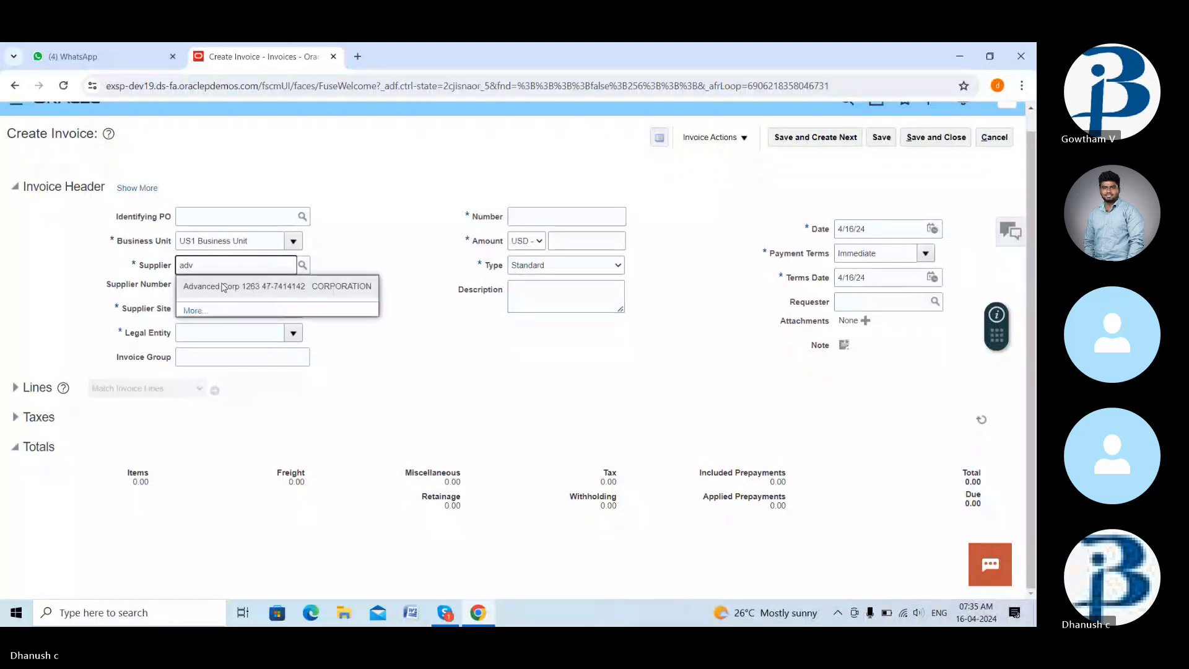
{"action": "left_click", "coordinate": [223, 283]}
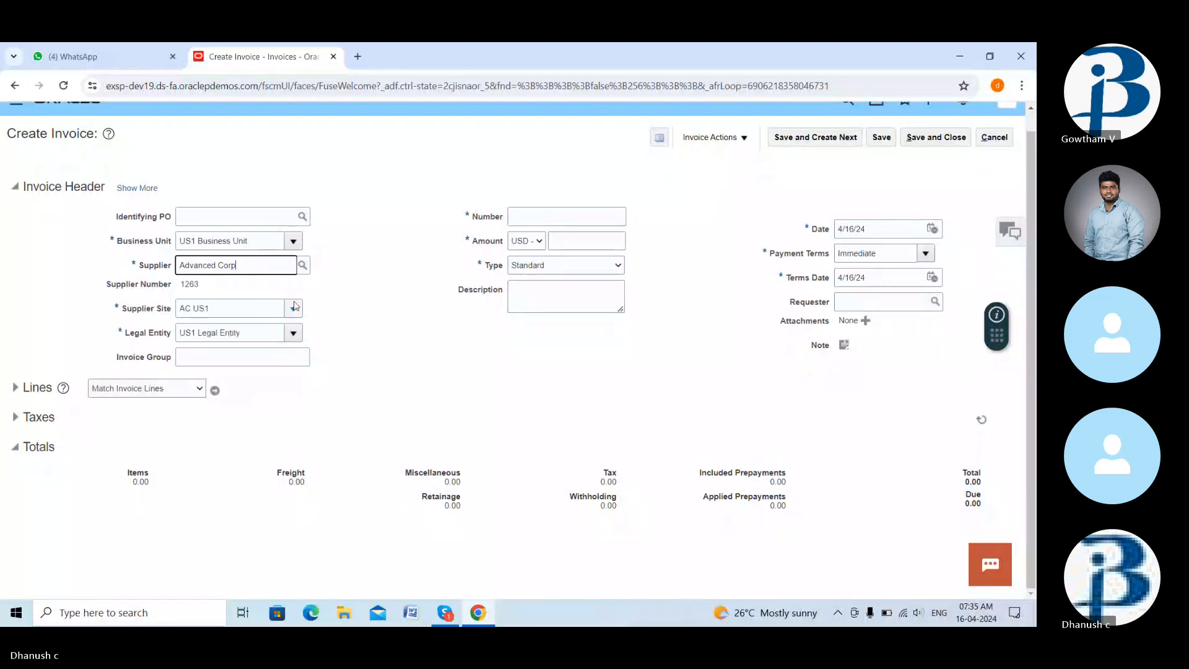
- Enter invoice number AP123 and an amount of 20,000.00 USD
{"action": "left_click", "coordinate": [552, 215]}
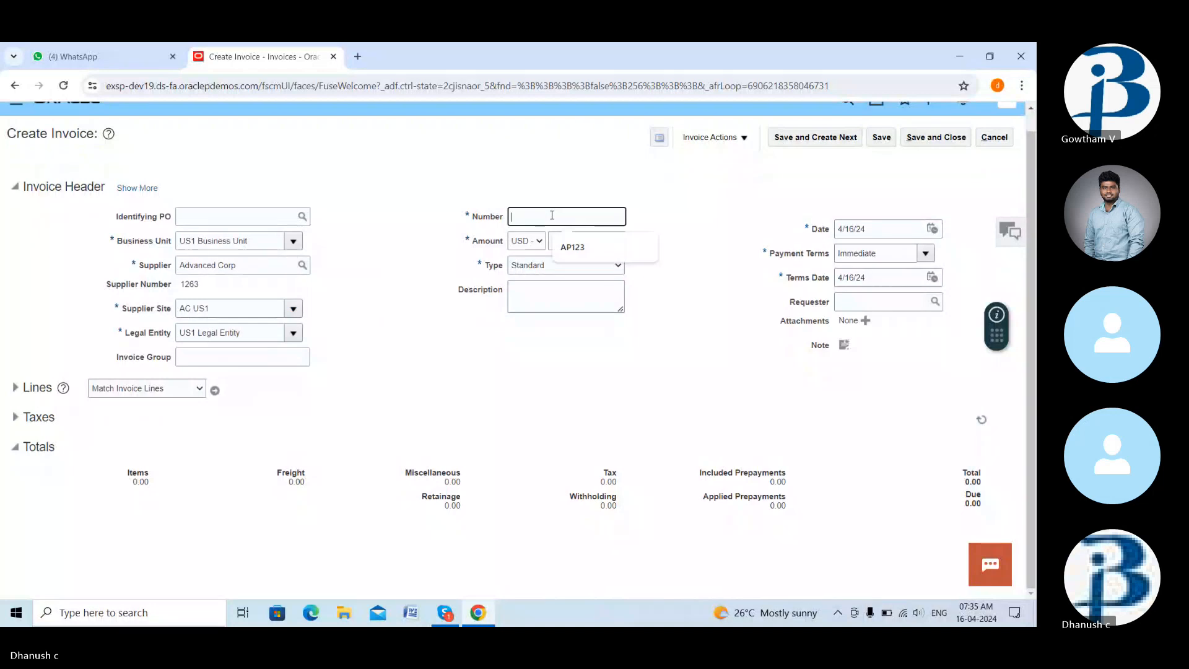
{"action": "left_click", "coordinate": [575, 243]}
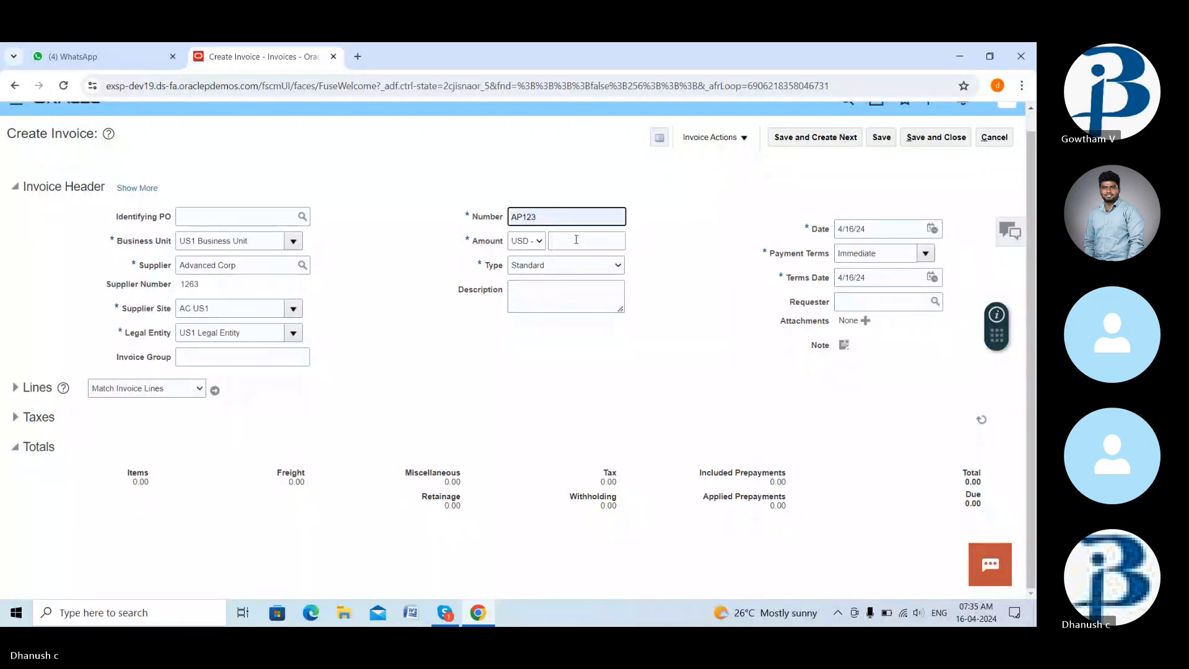
{"action": "left_click", "coordinate": [576, 240]}
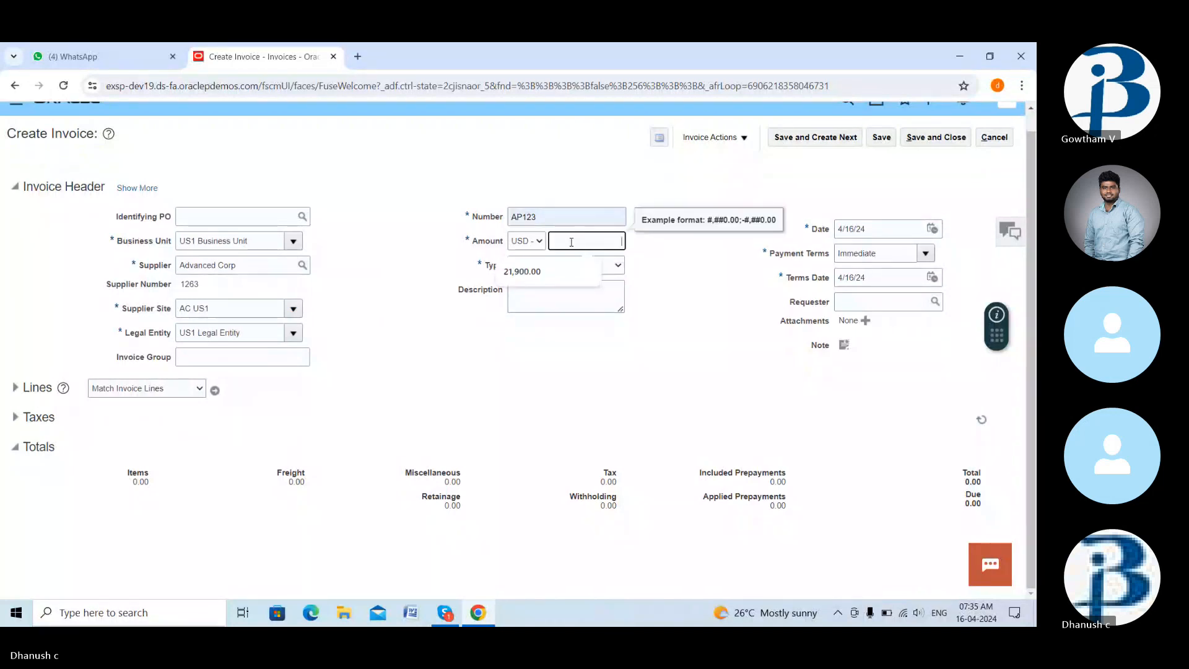
{"action": "type", "text": "20000"}
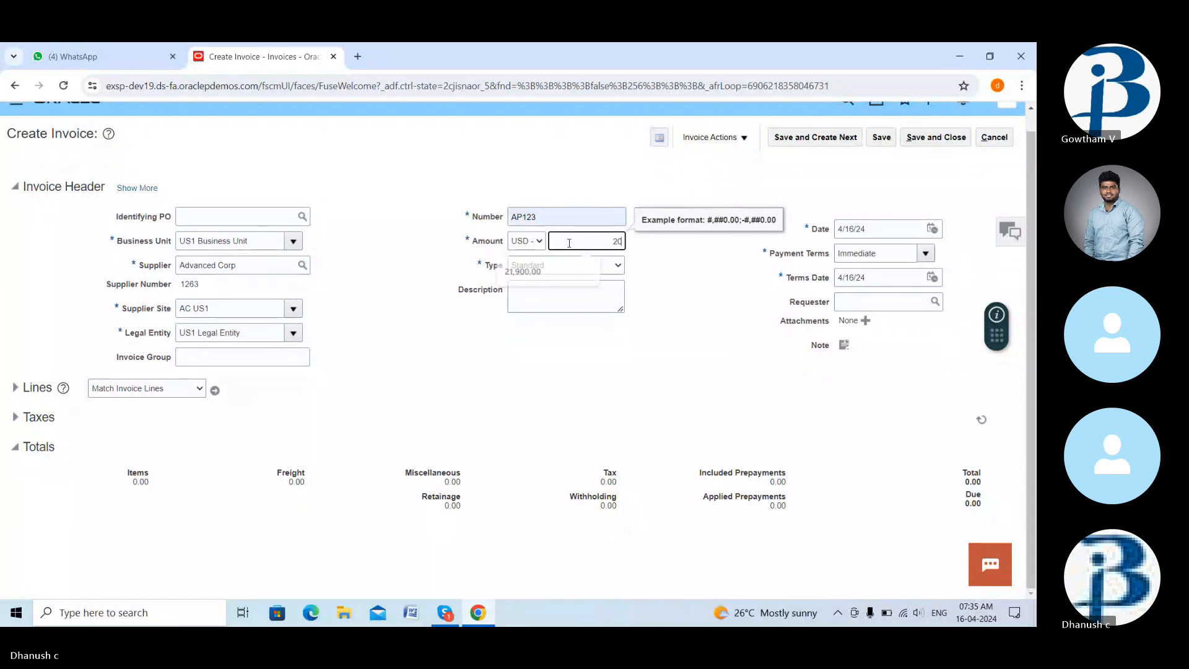
{"action": "left_click", "coordinate": [579, 293]}
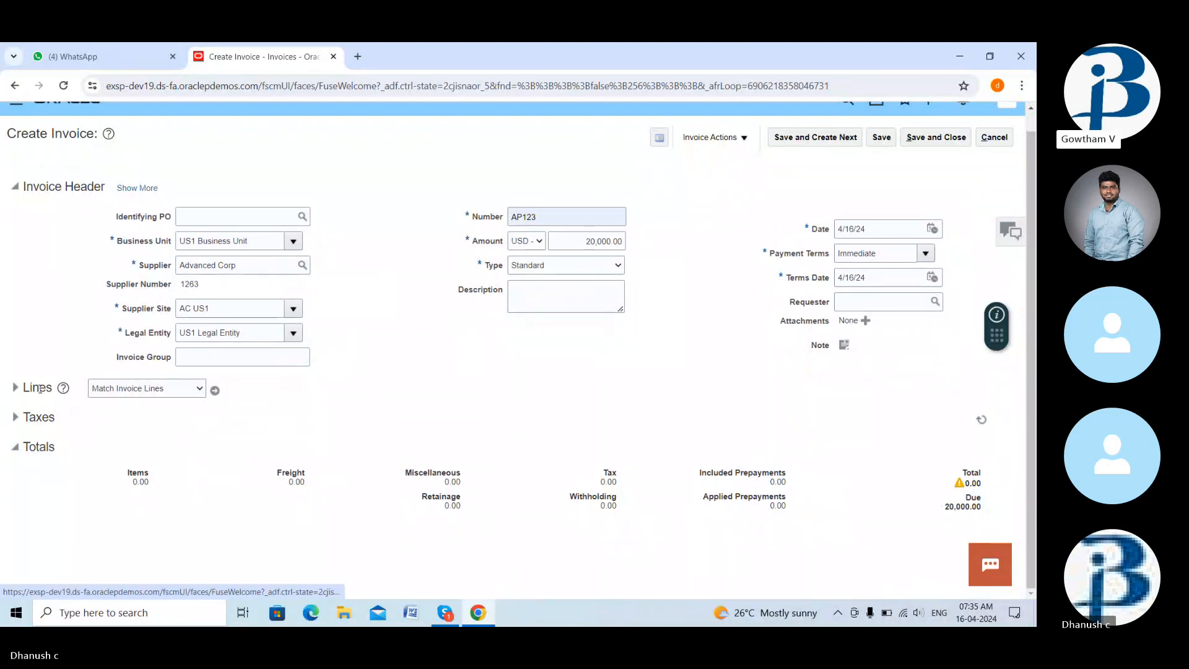
- Add invoice line 1 as an Item for 20,000.00 using the Miscellaneous Expenses distribution set
{"action": "left_click", "coordinate": [15, 390]}
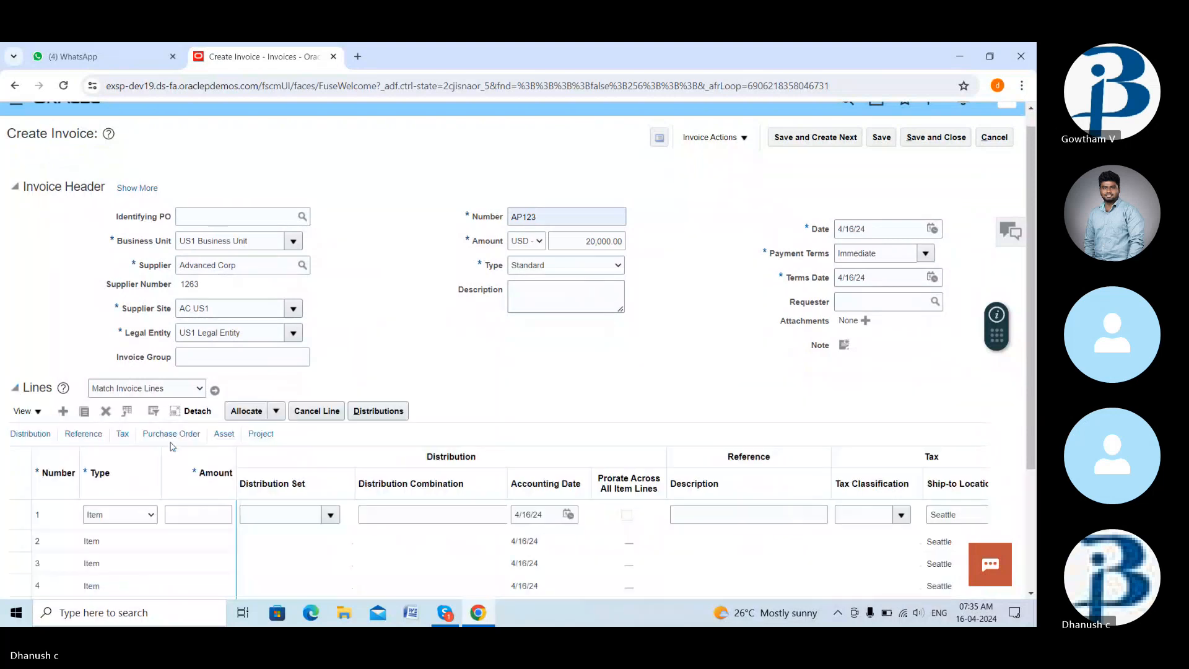
{"action": "scroll", "coordinate": [172, 446], "scroll_direction": "down", "scroll_amount": 2}
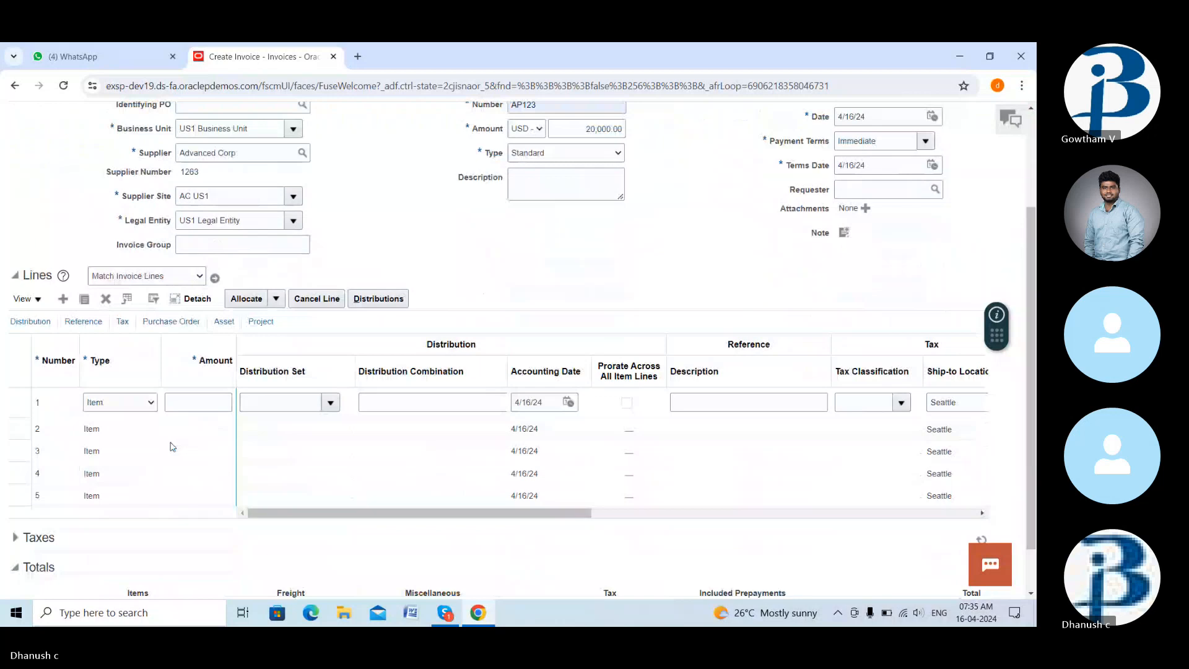
{"action": "left_click", "coordinate": [195, 400]}
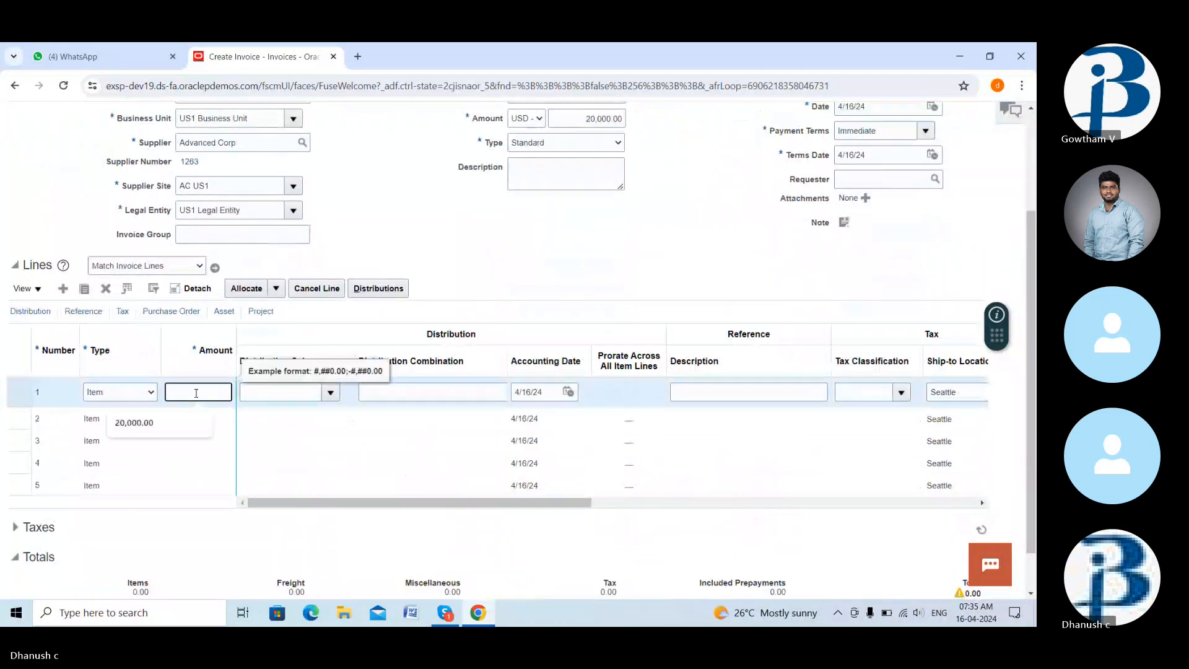
{"action": "left_click", "coordinate": [155, 424]}
{"action": "left_click", "coordinate": [253, 396]}
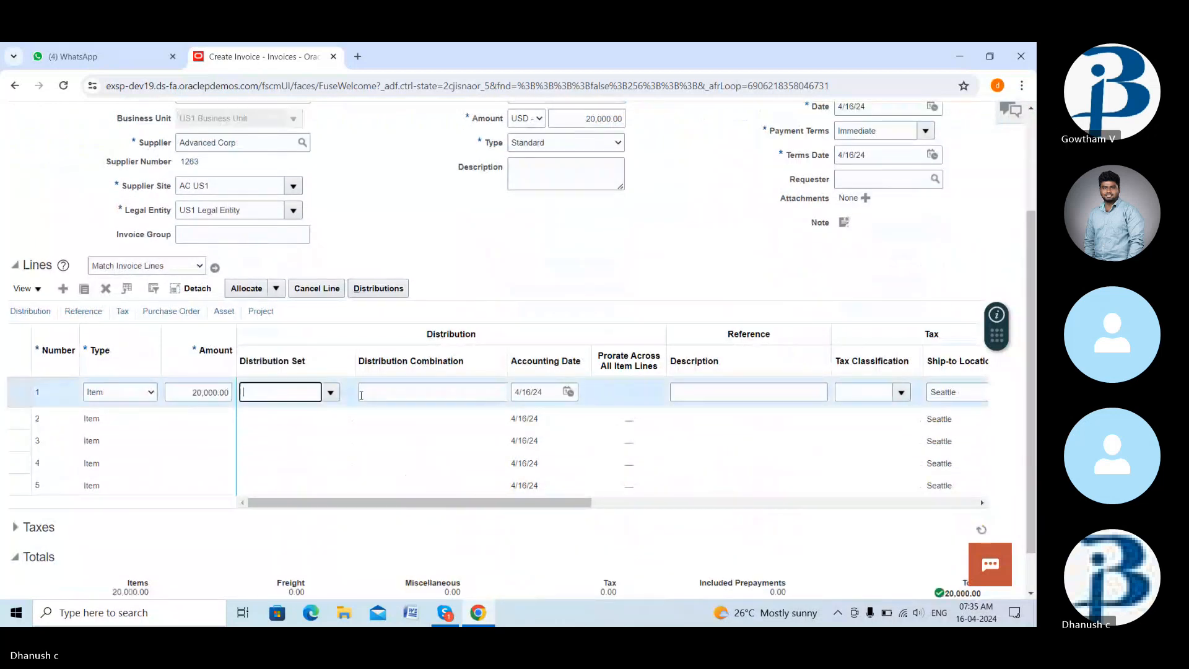
{"action": "left_click", "coordinate": [419, 393]}
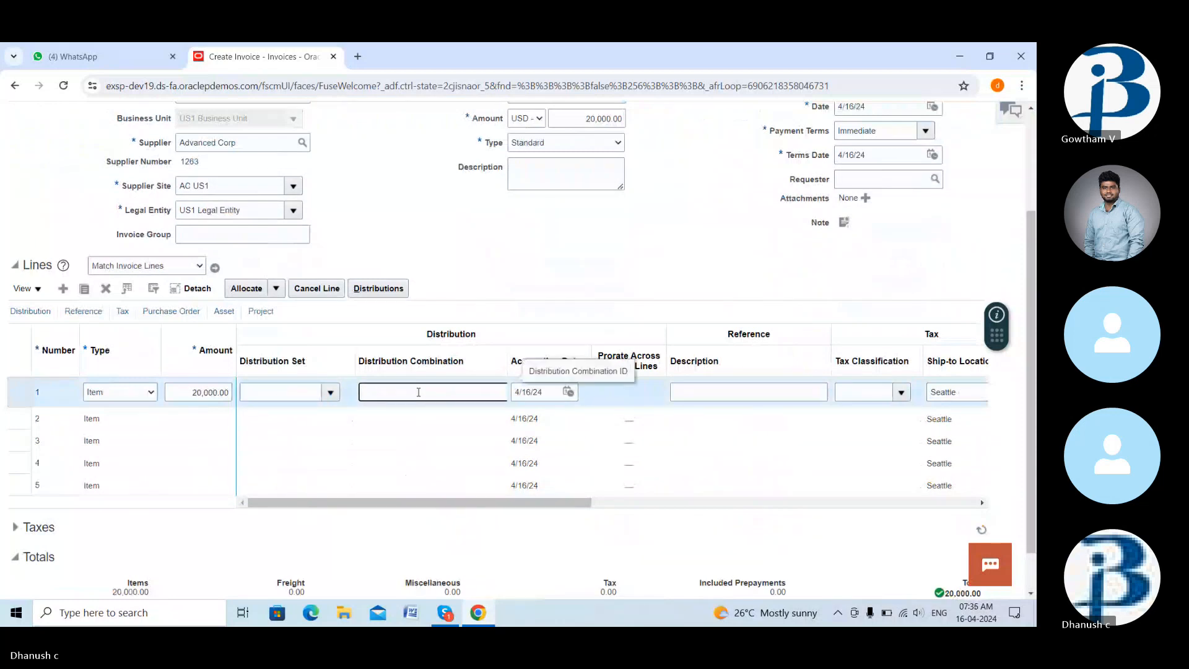
{"action": "left_click", "coordinate": [332, 394]}
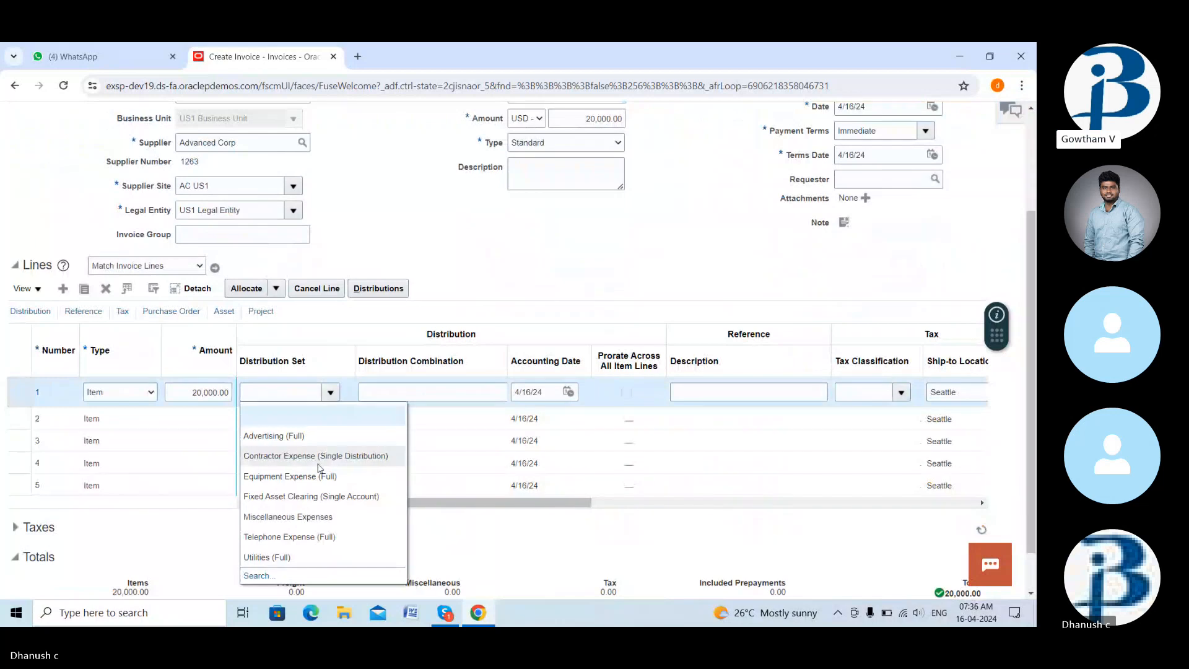
{"action": "left_click", "coordinate": [314, 520]}
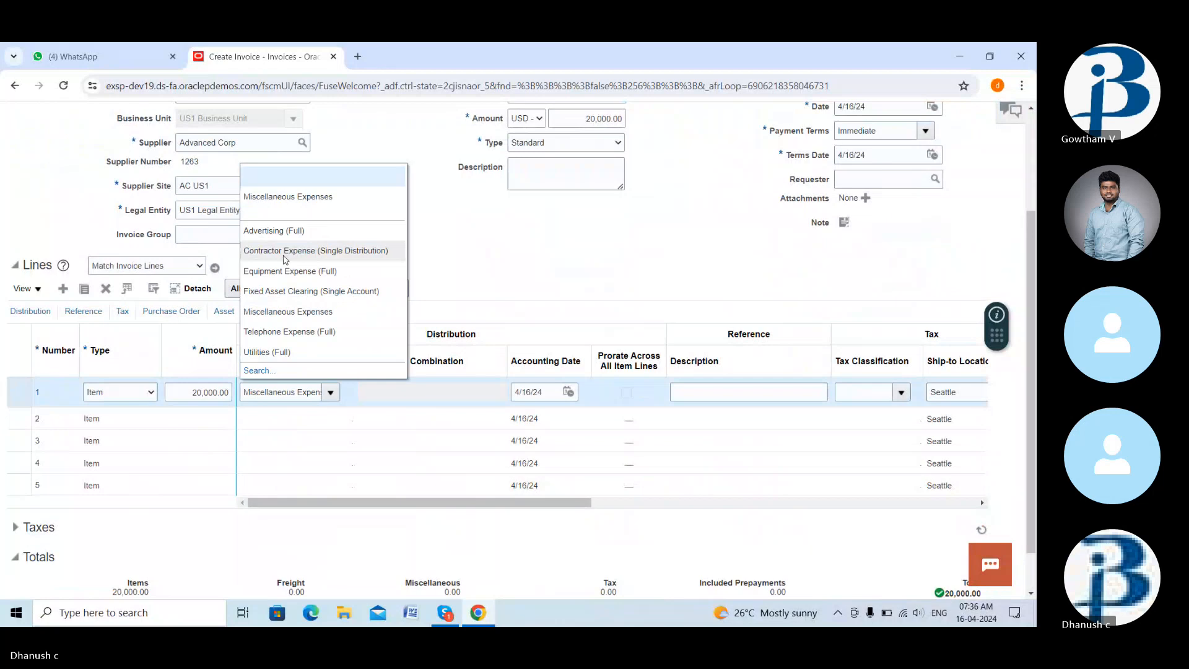
{"action": "left_click", "coordinate": [461, 269]}
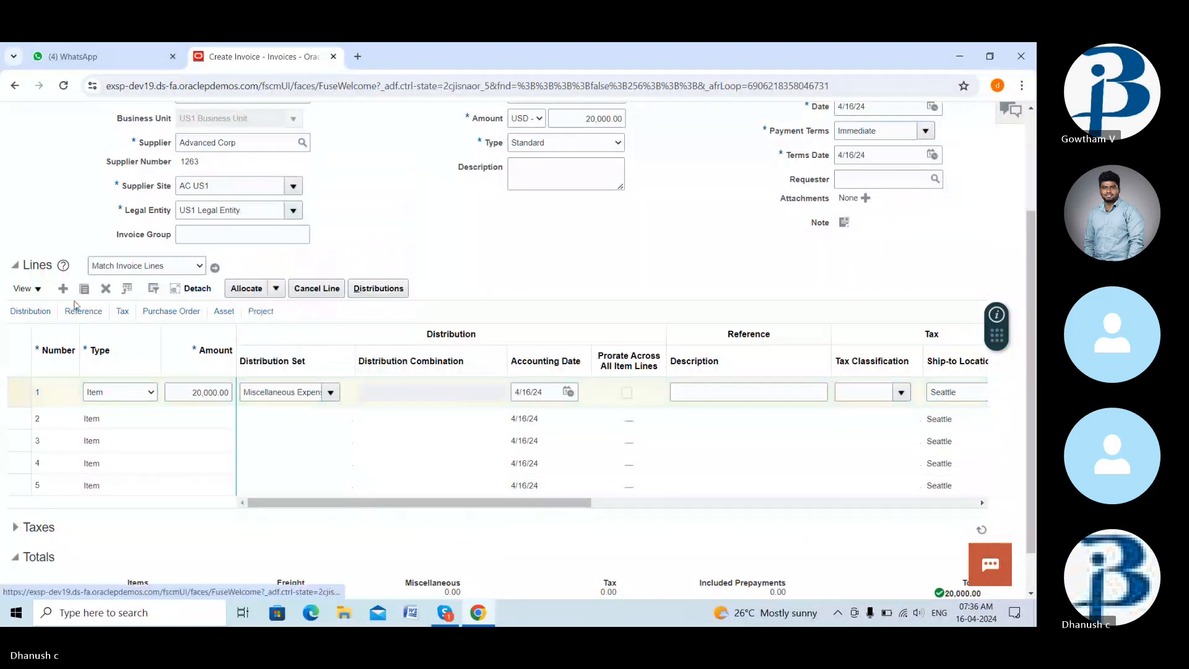
{"action": "left_click", "coordinate": [419, 398]}
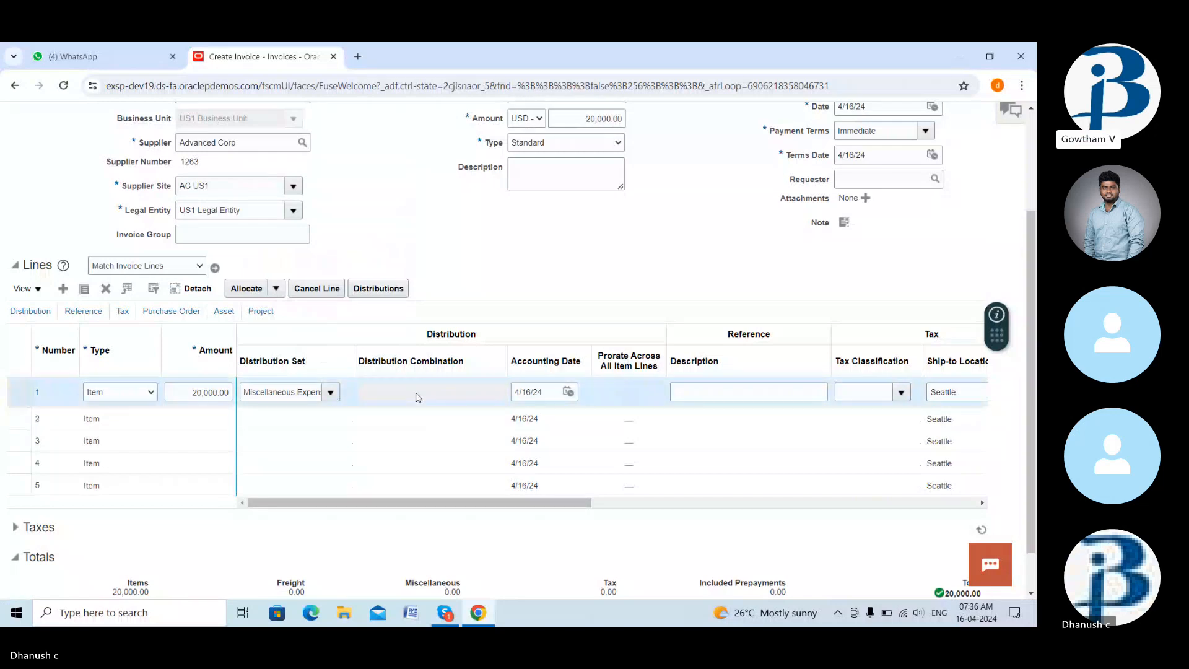
{"action": "left_click", "coordinate": [106, 289]}
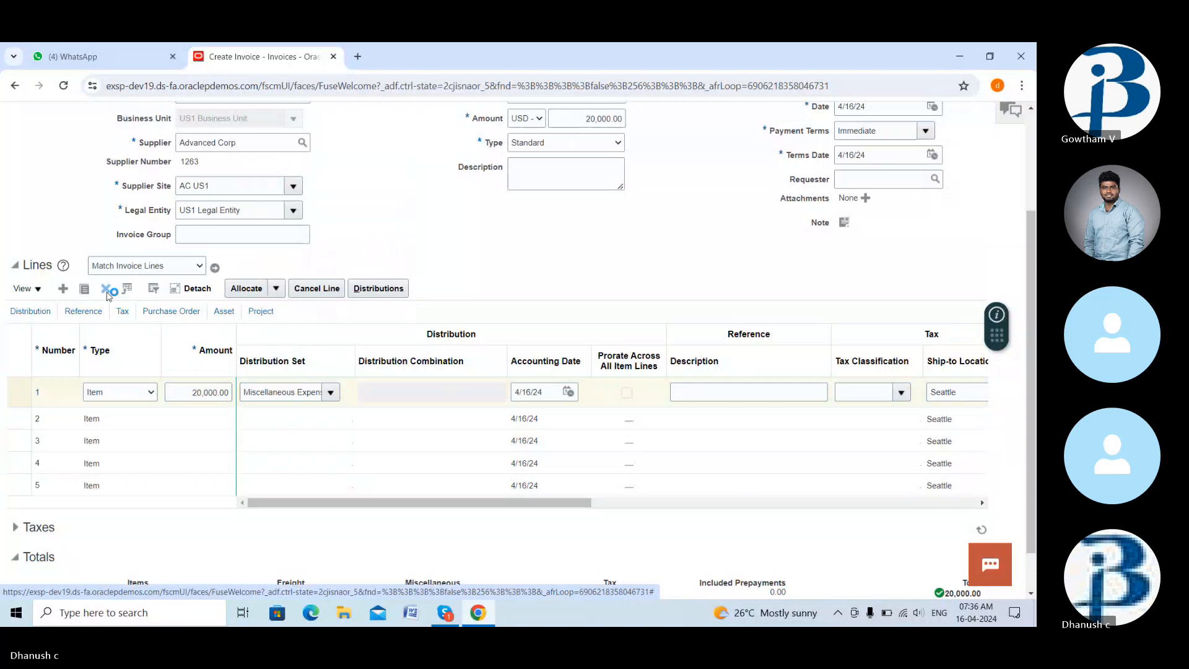
- Delete line 1 and give line 2 20,000.00 with the Miscellaneous Expenses distribution set
{"action": "left_click", "coordinate": [209, 392]}
{"action": "type", "text": "20000"}
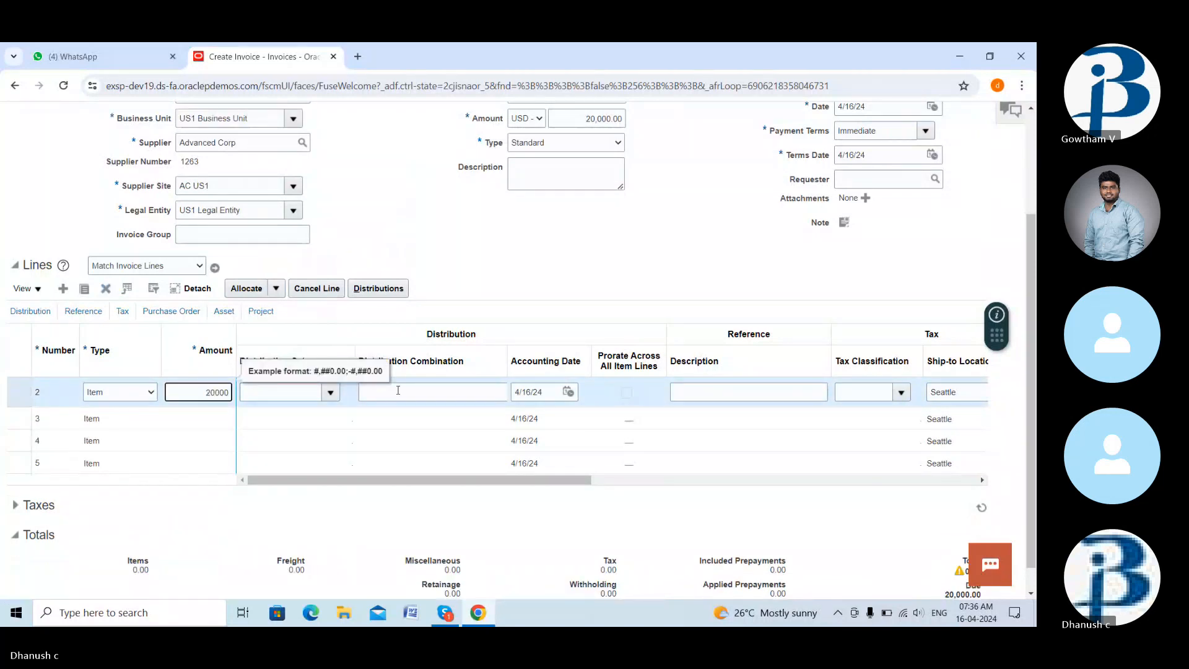
{"action": "left_click", "coordinate": [399, 390]}
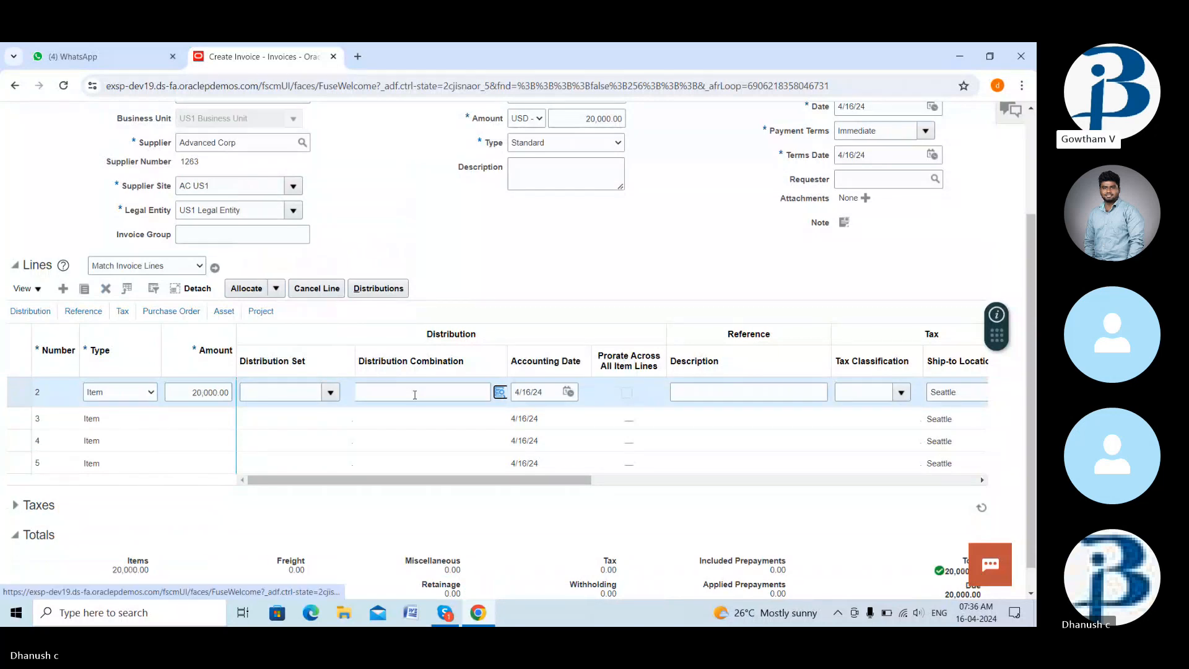
{"action": "left_click", "coordinate": [499, 394]}
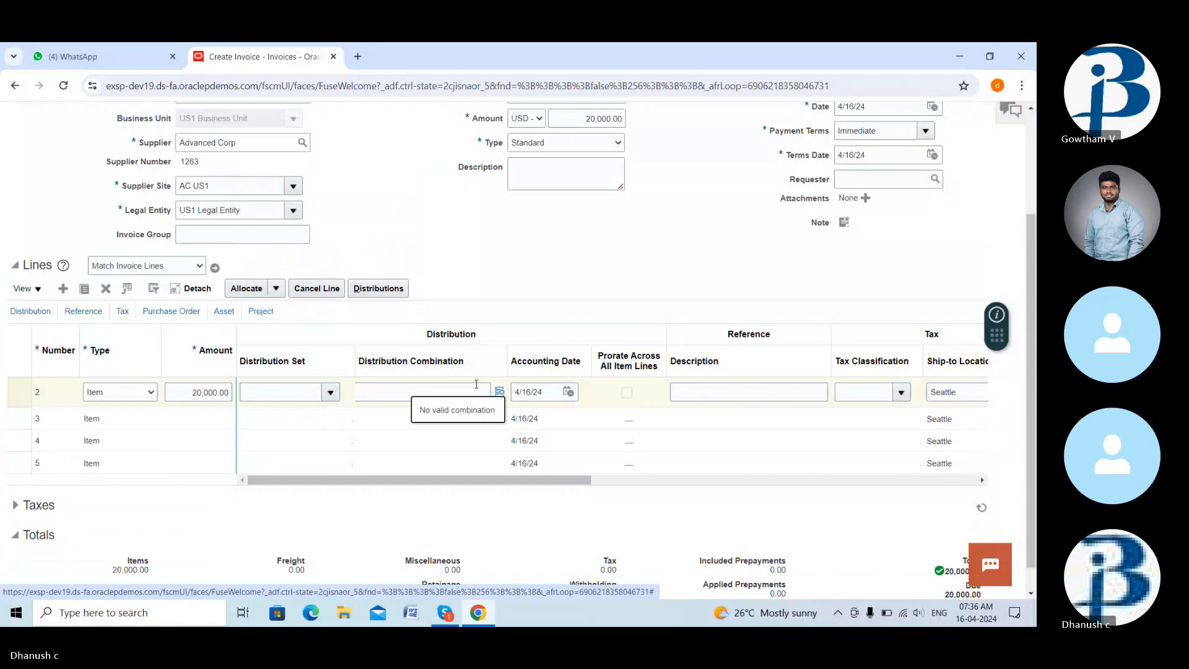
{"action": "left_click", "coordinate": [501, 394]}
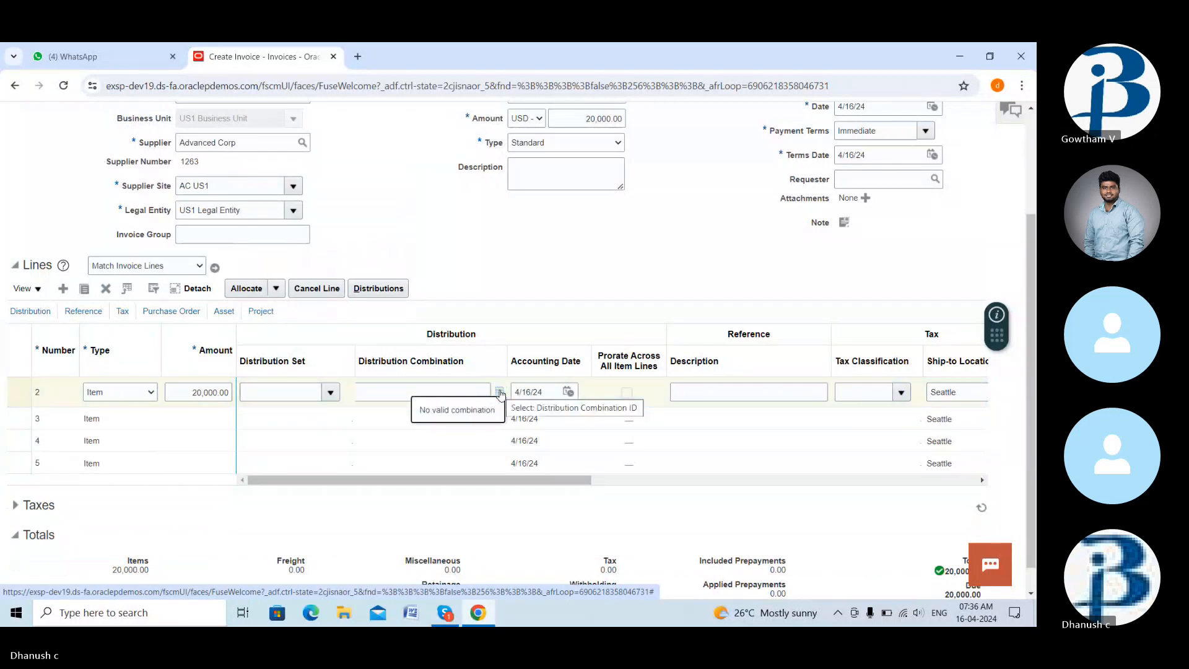
{"action": "left_click", "coordinate": [400, 394]}
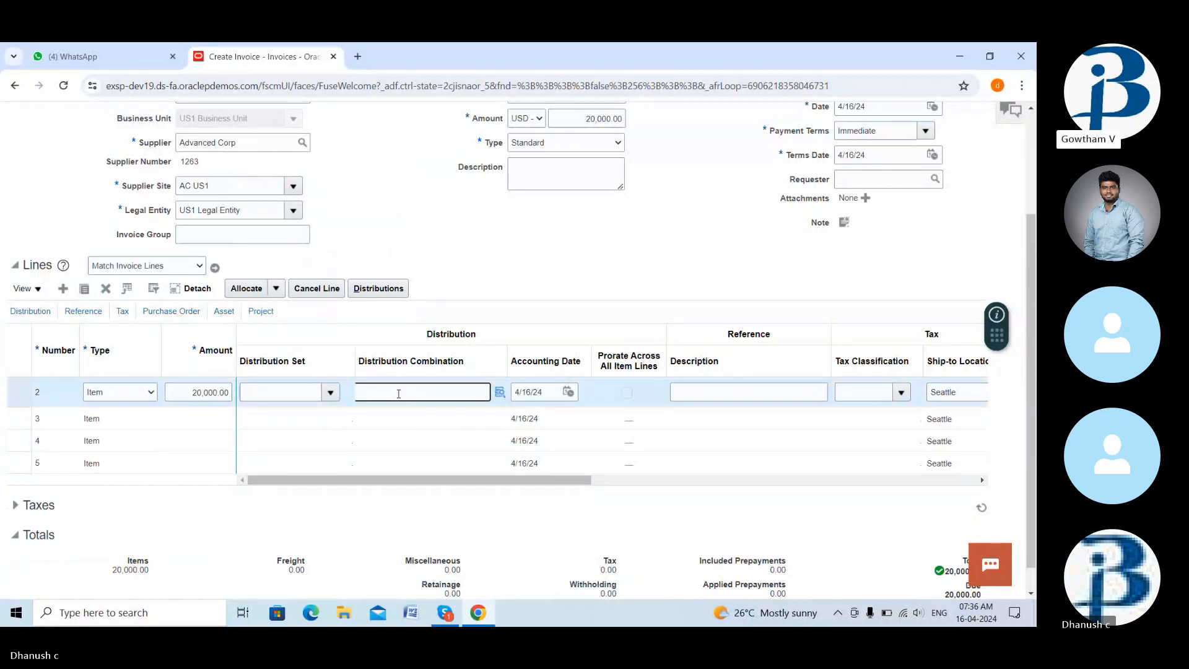
{"action": "left_click", "coordinate": [308, 391]}
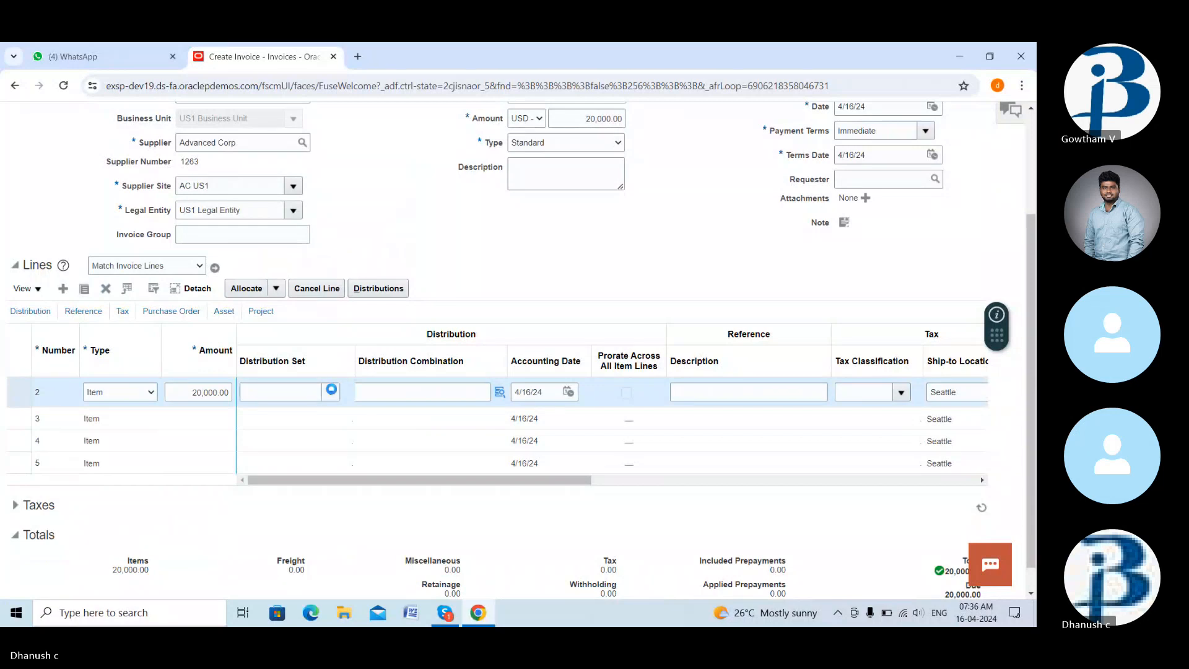
{"action": "left_click", "coordinate": [331, 393]}
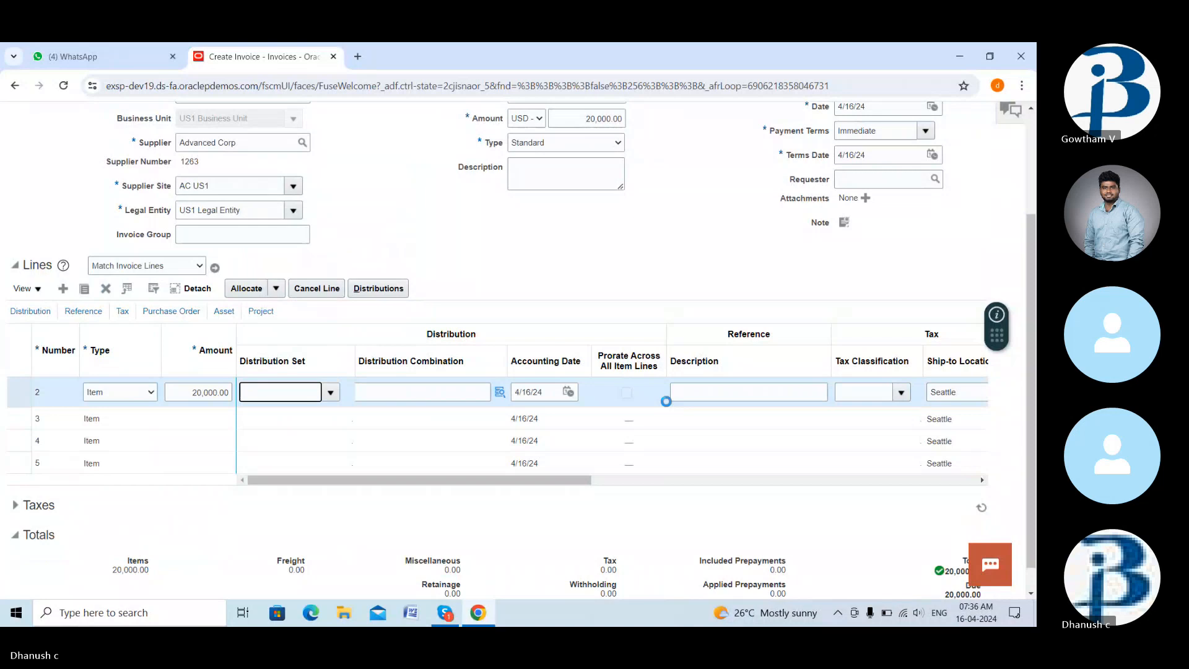
{"action": "left_click", "coordinate": [682, 333]}
- Save invoice AP123
{"action": "scroll", "coordinate": [779, 544], "scroll_direction": "down", "scroll_amount": 2}
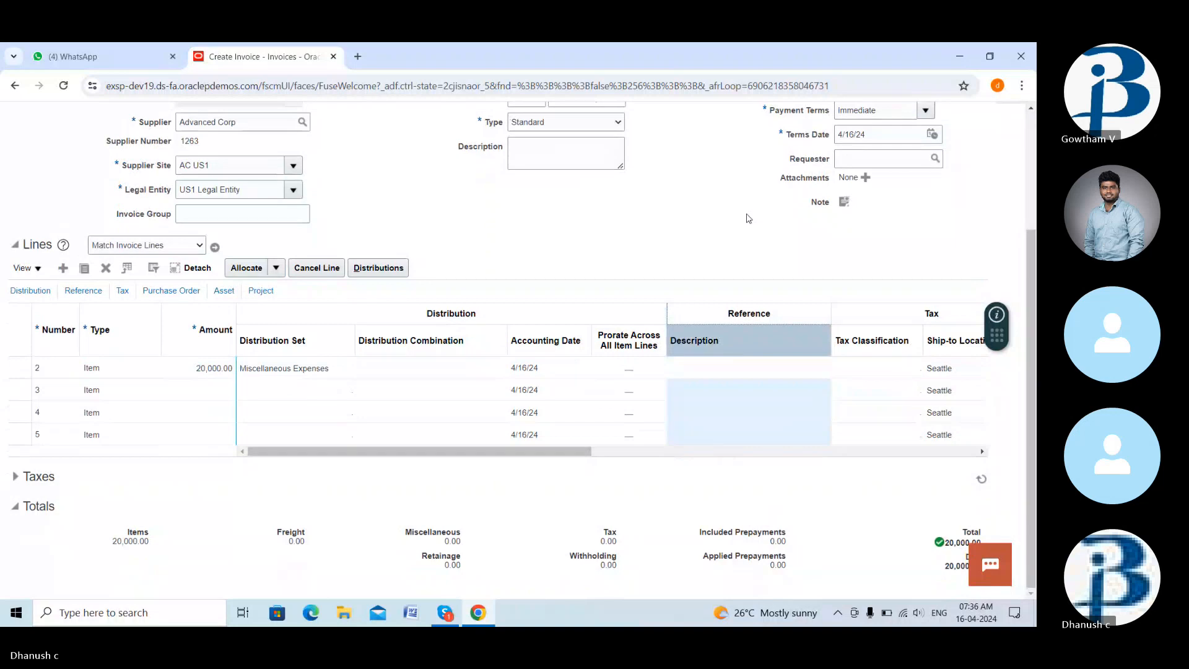
{"action": "scroll", "coordinate": [749, 218], "scroll_direction": "up", "scroll_amount": 3}
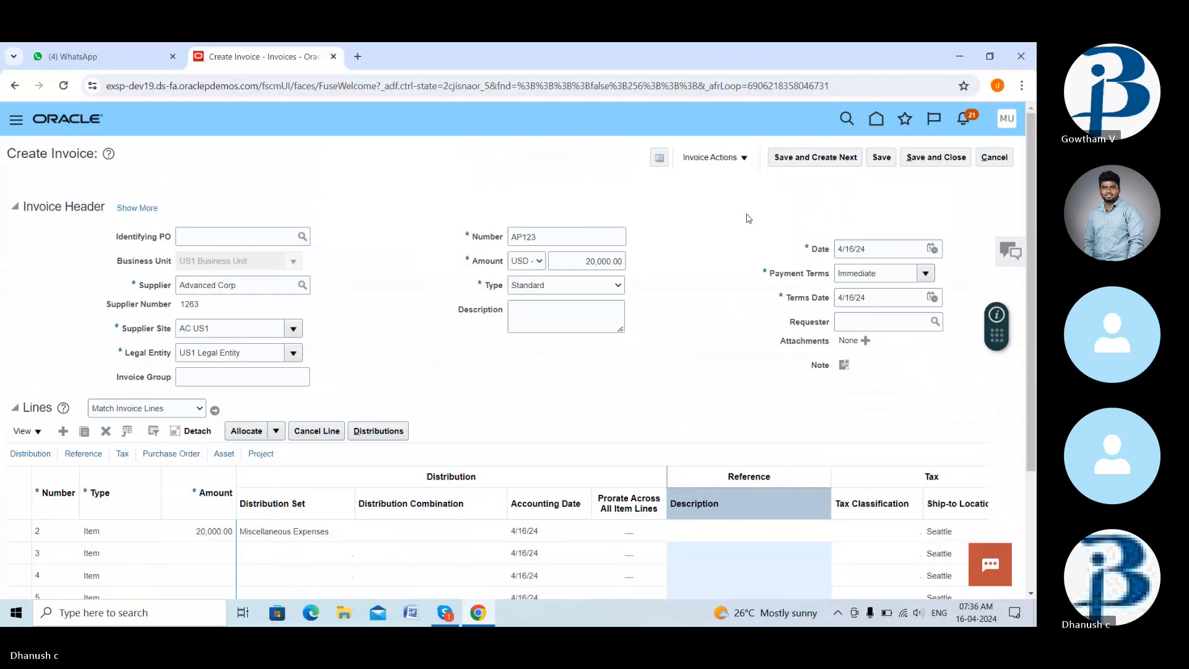
{"action": "left_click", "coordinate": [883, 159]}
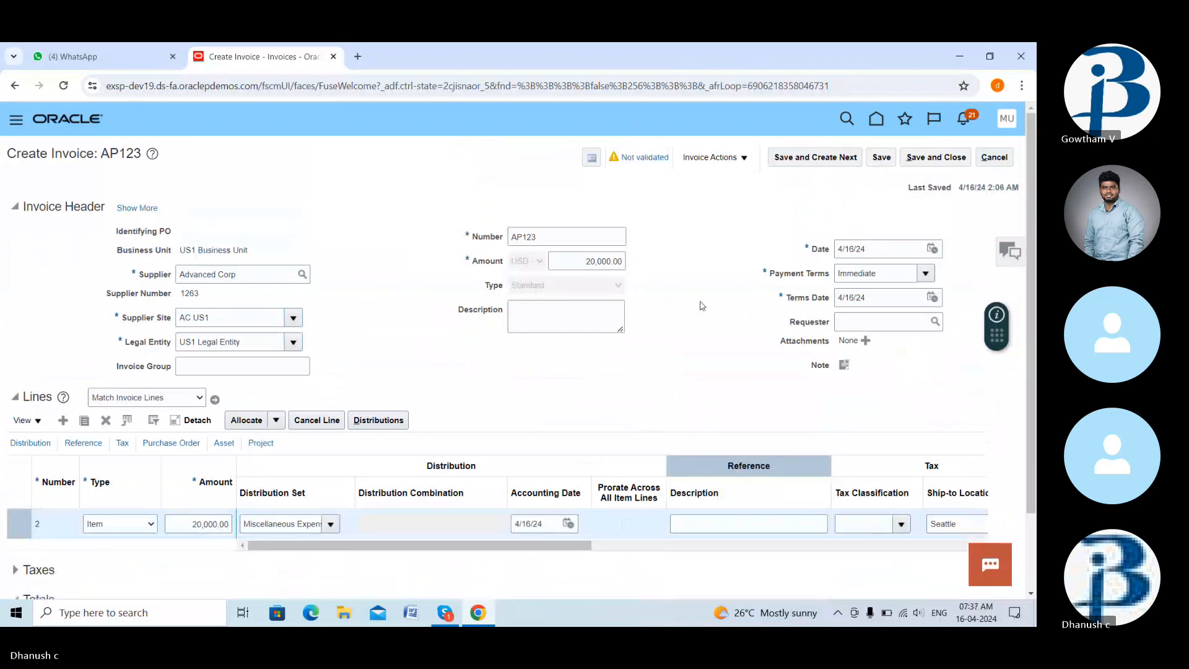
- Validate invoice AP123 and check the 1,900.00 tax and 21,900.00 total in Totals
{"action": "scroll", "coordinate": [702, 306], "scroll_direction": "down", "scroll_amount": 2}
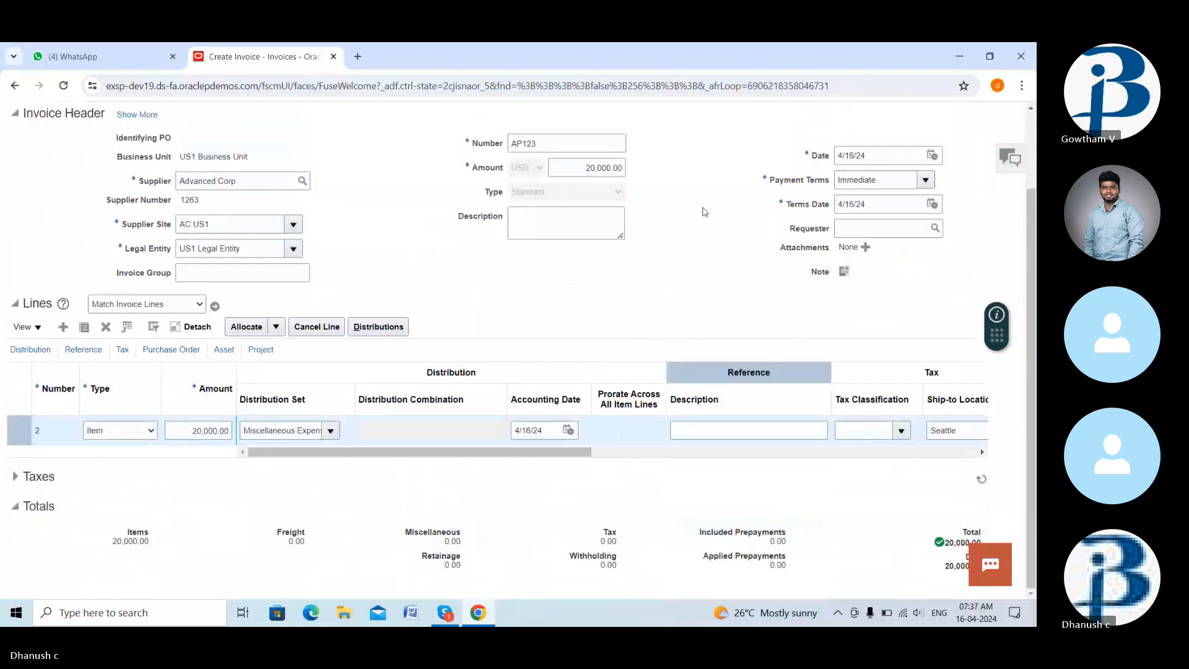
{"action": "scroll", "coordinate": [705, 212], "scroll_direction": "up", "scroll_amount": 2}
{"action": "left_click", "coordinate": [734, 162]}
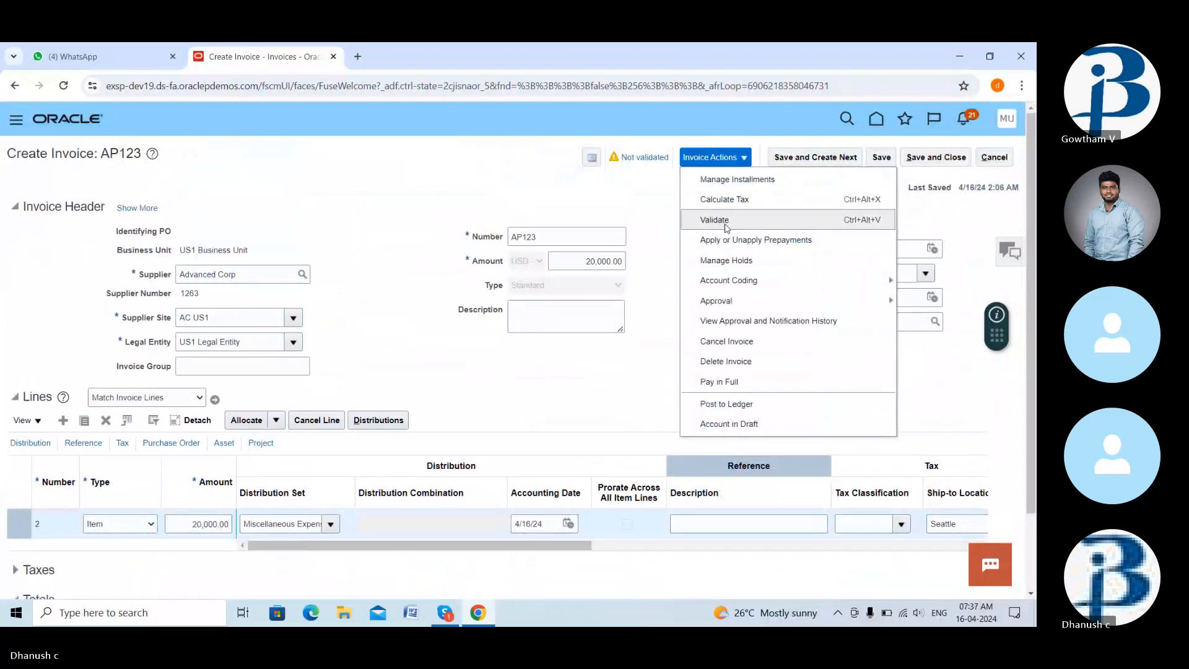
{"action": "left_click", "coordinate": [714, 220]}
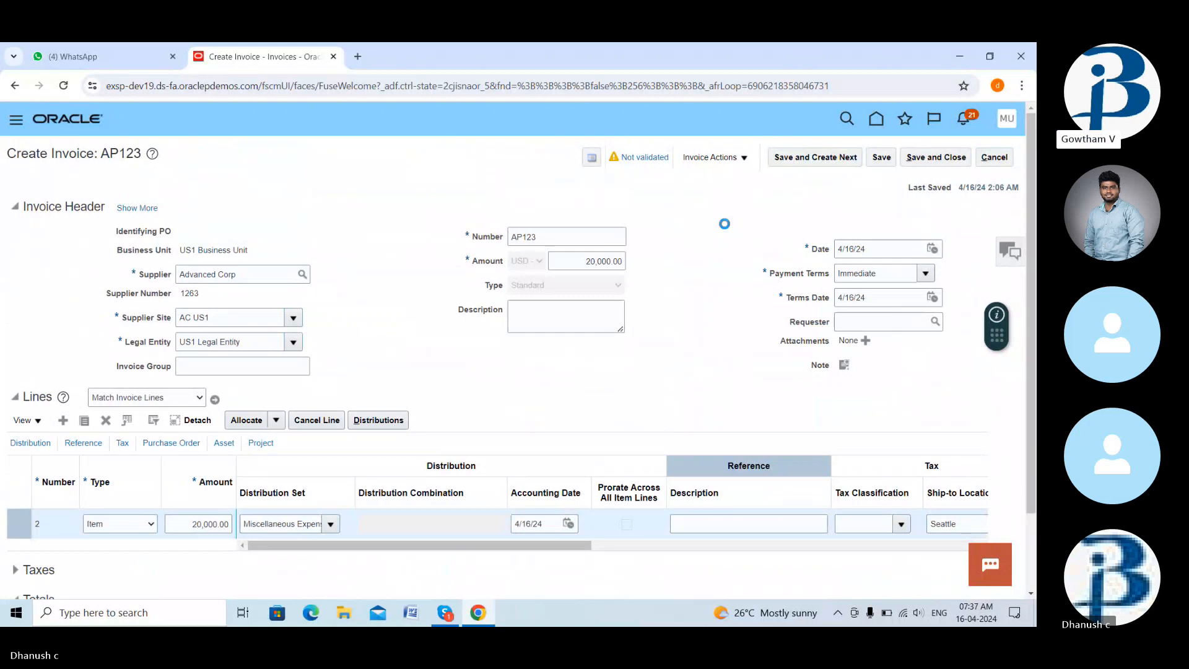
{"action": "scroll", "coordinate": [738, 310], "scroll_direction": "down", "scroll_amount": 2}
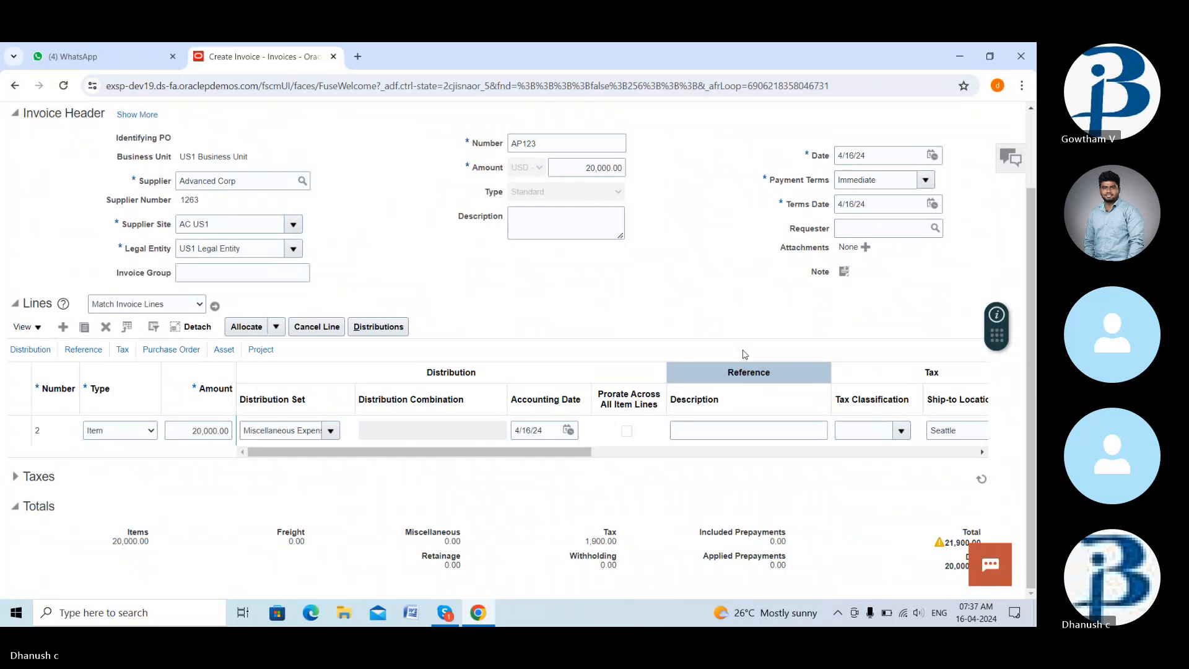
- Change the invoice header amount from 20,000.00 to 21,900.00
{"action": "left_click", "coordinate": [610, 167]}
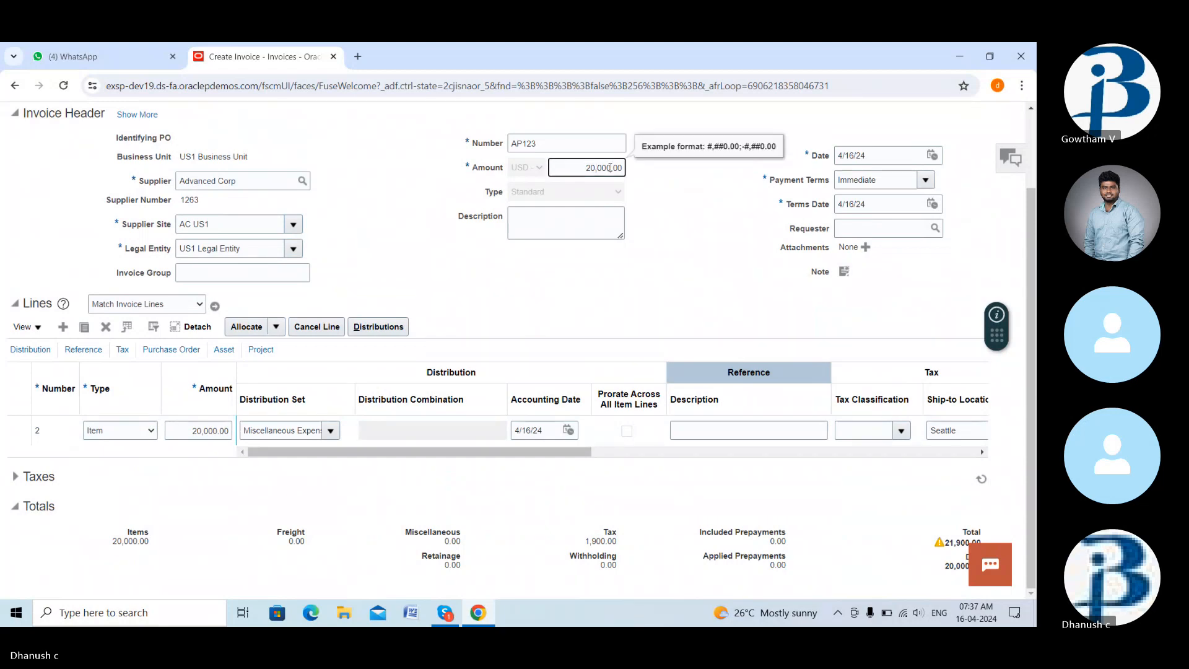
{"action": "key", "text": "BackSpace"}
{"action": "key", "text": "BackSpace"}
{"action": "key", "text": "BackSpace"}
{"action": "key", "text": "BackSpace"}
{"action": "key", "text": "BackSpace"}
{"action": "type", "text": "1900"}
{"action": "left_click", "coordinate": [599, 168]}
{"action": "type", "text": ","}
{"action": "left_click", "coordinate": [664, 240]}
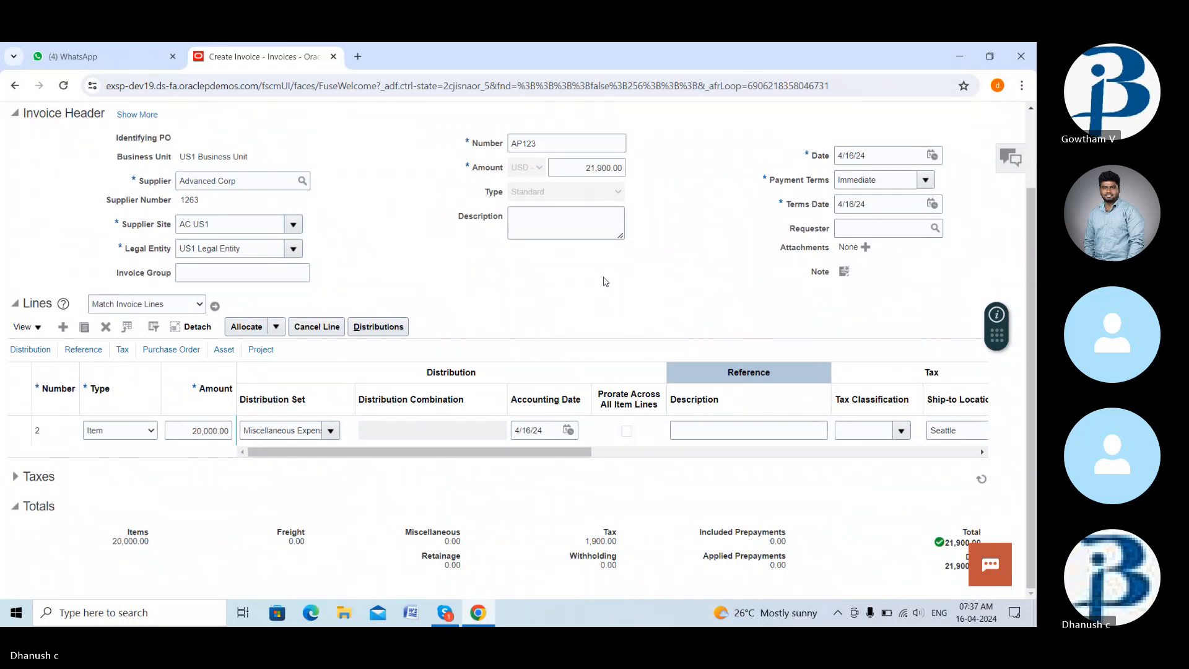
{"action": "scroll", "coordinate": [606, 281], "scroll_direction": "up", "scroll_amount": 2}
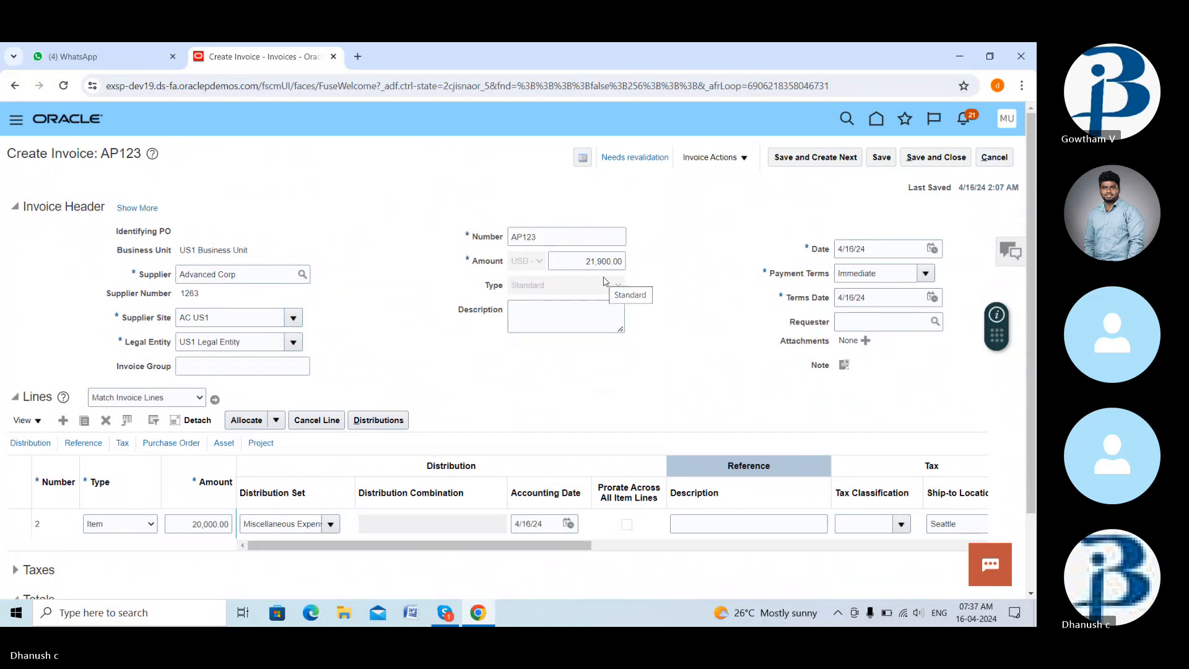
{"action": "left_click", "coordinate": [517, 532]}
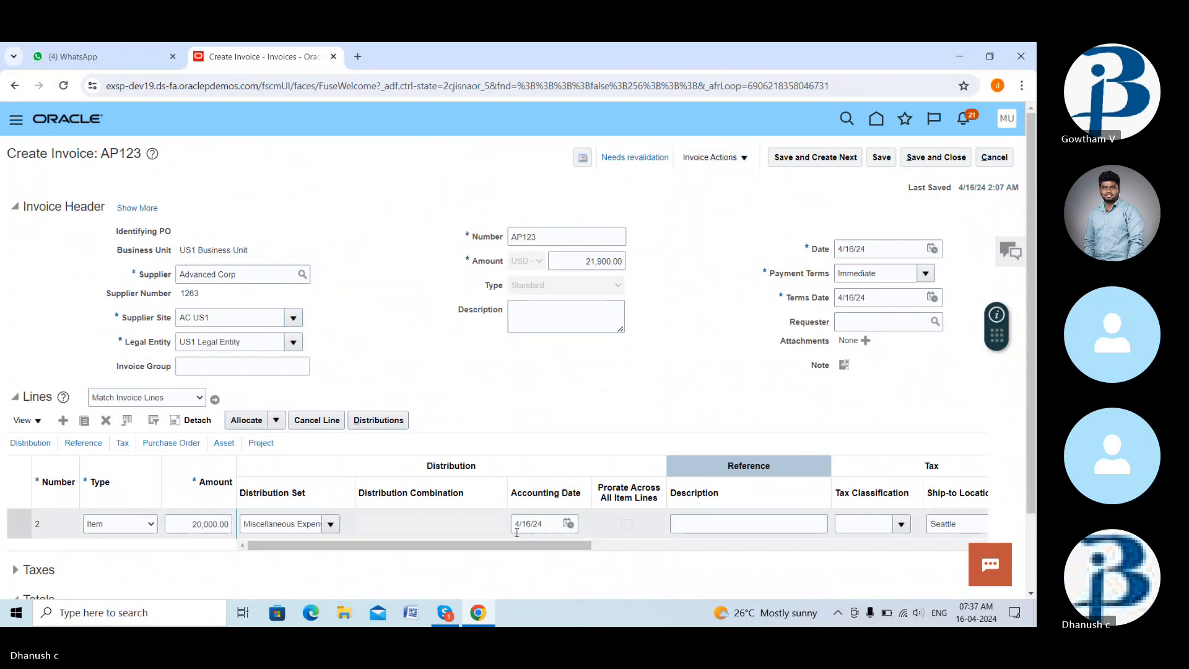
{"action": "left_click", "coordinate": [445, 614]}
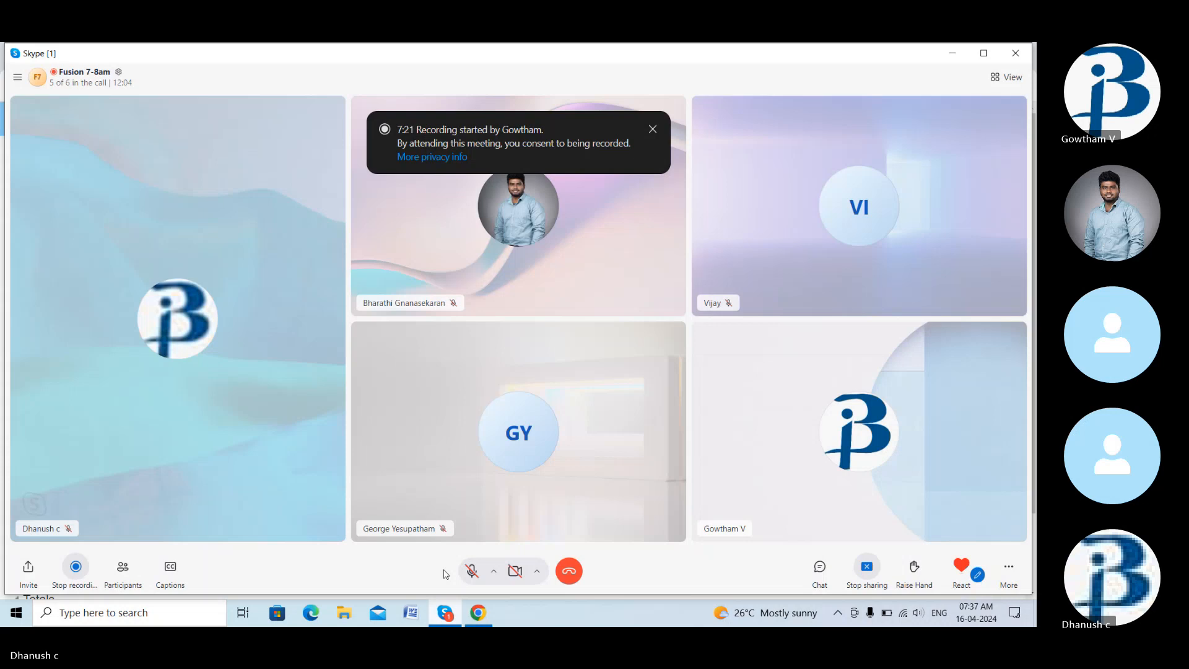
{"action": "left_click", "coordinate": [472, 572]}
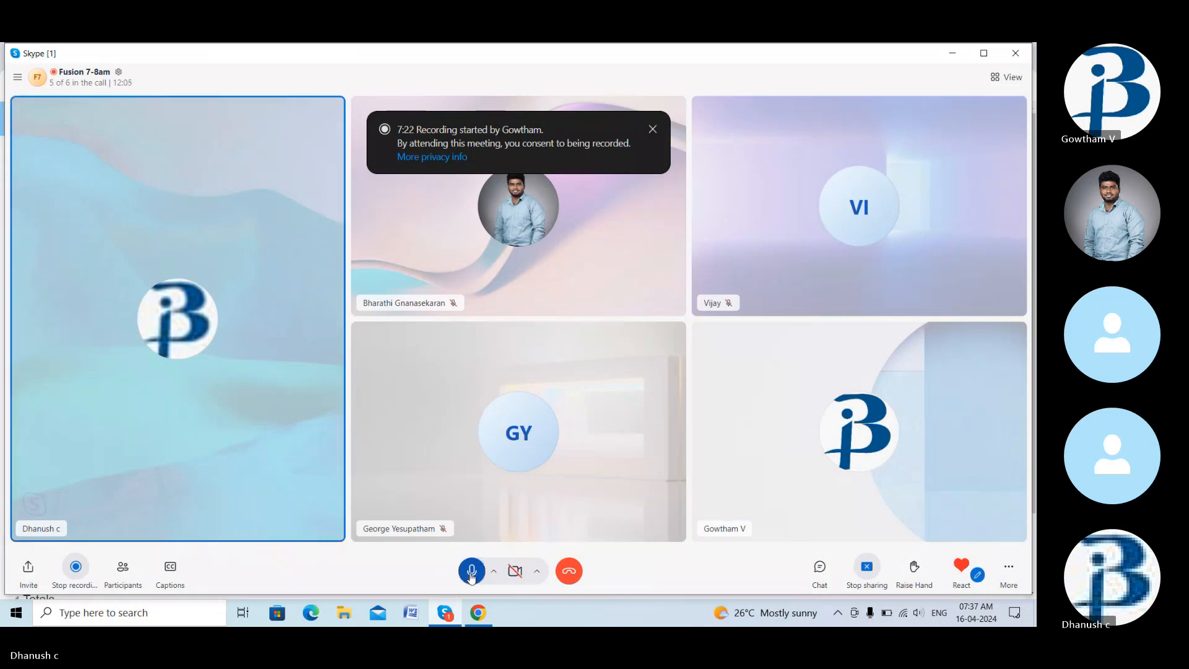
{"action": "left_click", "coordinate": [472, 573]}
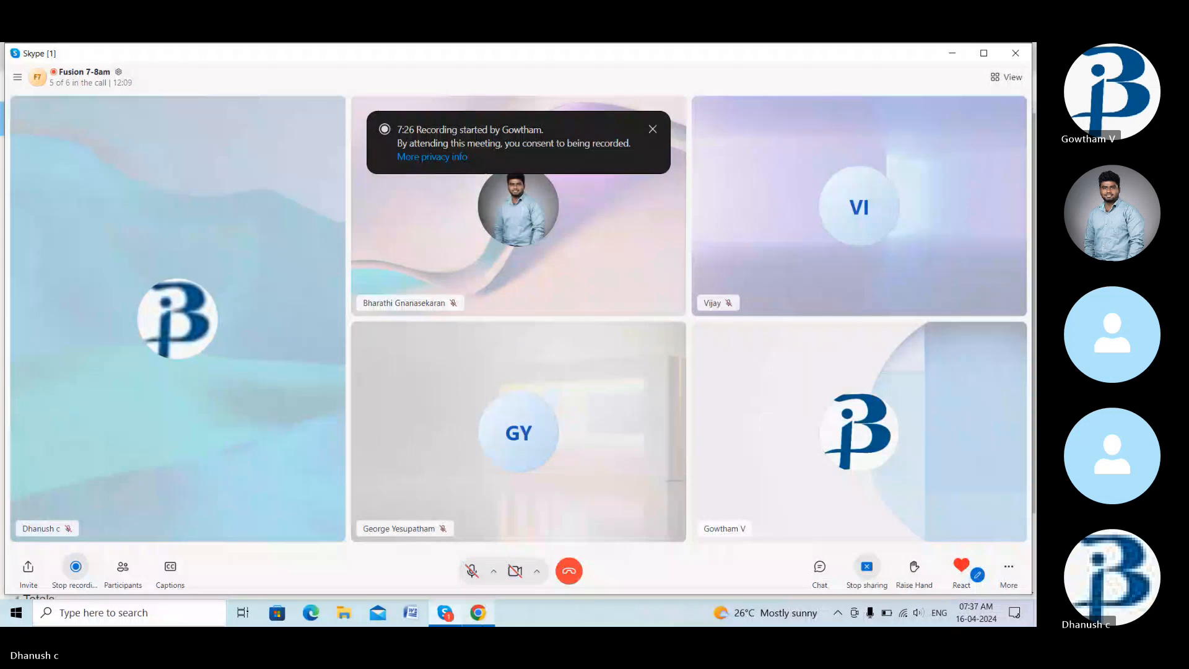
{"action": "left_click", "coordinate": [478, 613]}
{"action": "scroll", "coordinate": [838, 526], "scroll_direction": "down", "scroll_amount": 3}
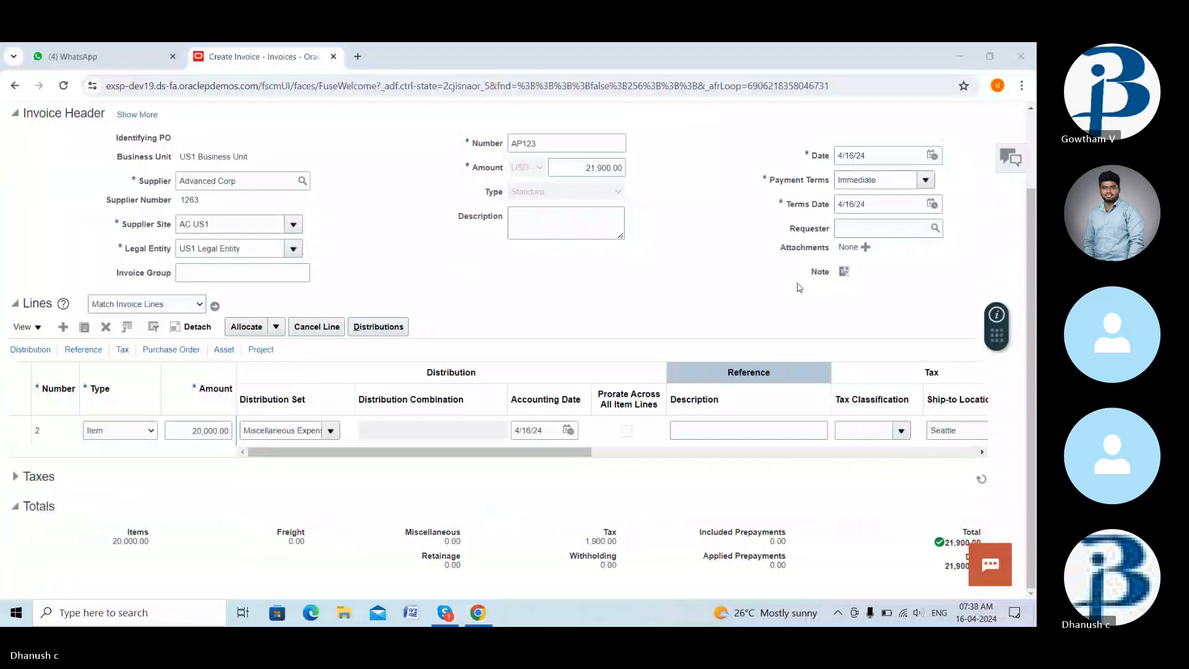
{"action": "scroll", "coordinate": [798, 286], "scroll_direction": "up", "scroll_amount": 3}
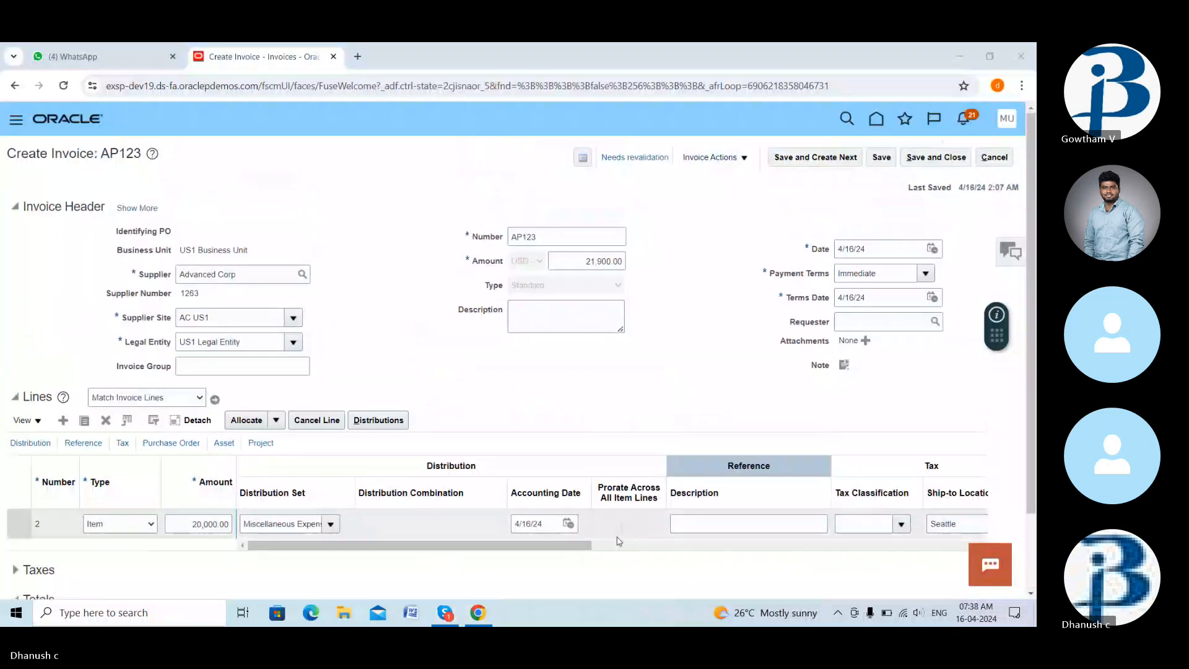
{"action": "left_click", "coordinate": [453, 619]}
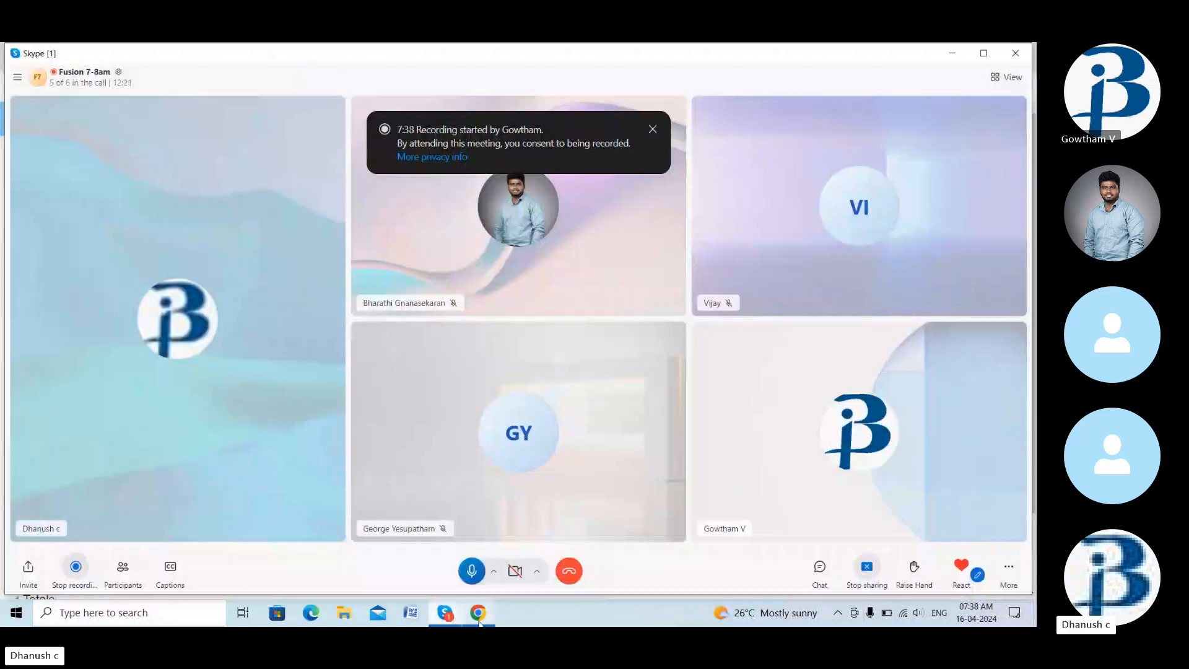
{"action": "left_click", "coordinate": [478, 616]}
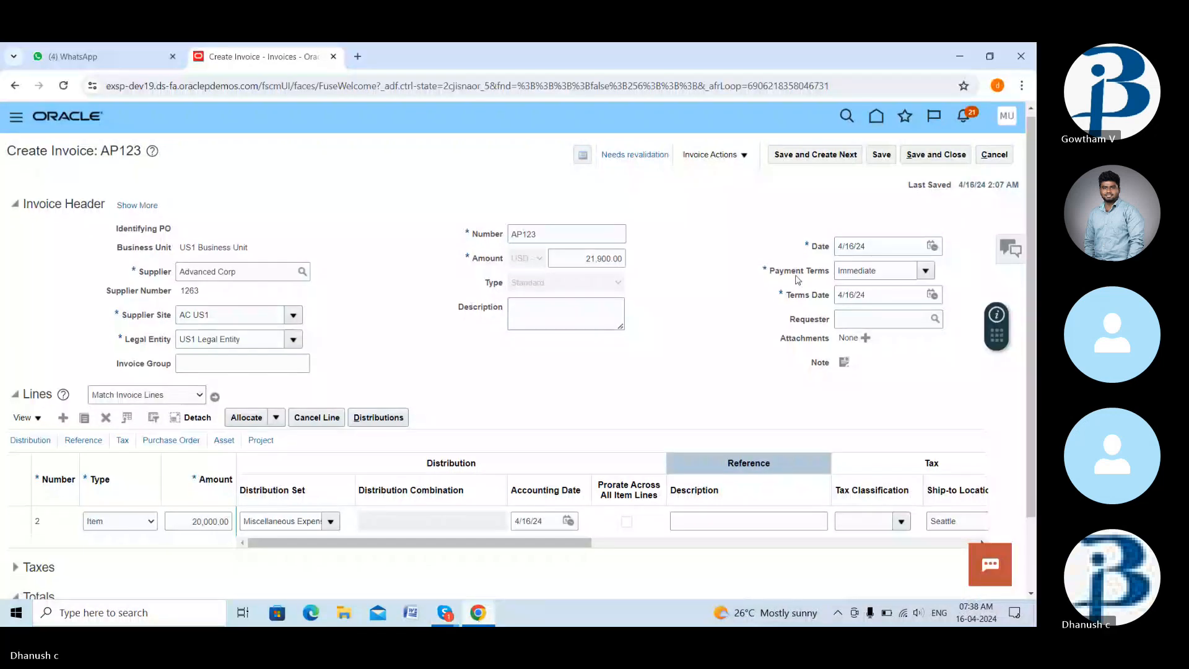
- Dismiss the invoice-state error and revalidate invoice AP123
{"action": "scroll", "coordinate": [798, 280], "scroll_direction": "down", "scroll_amount": 1}
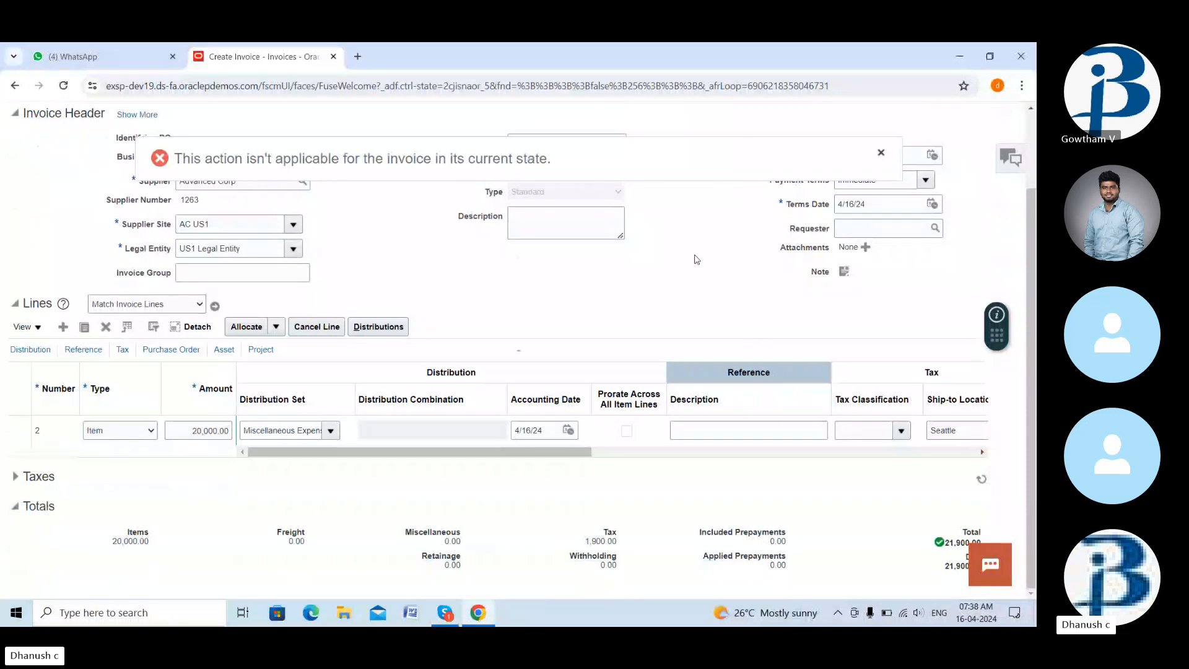
{"action": "left_click", "coordinate": [881, 153]}
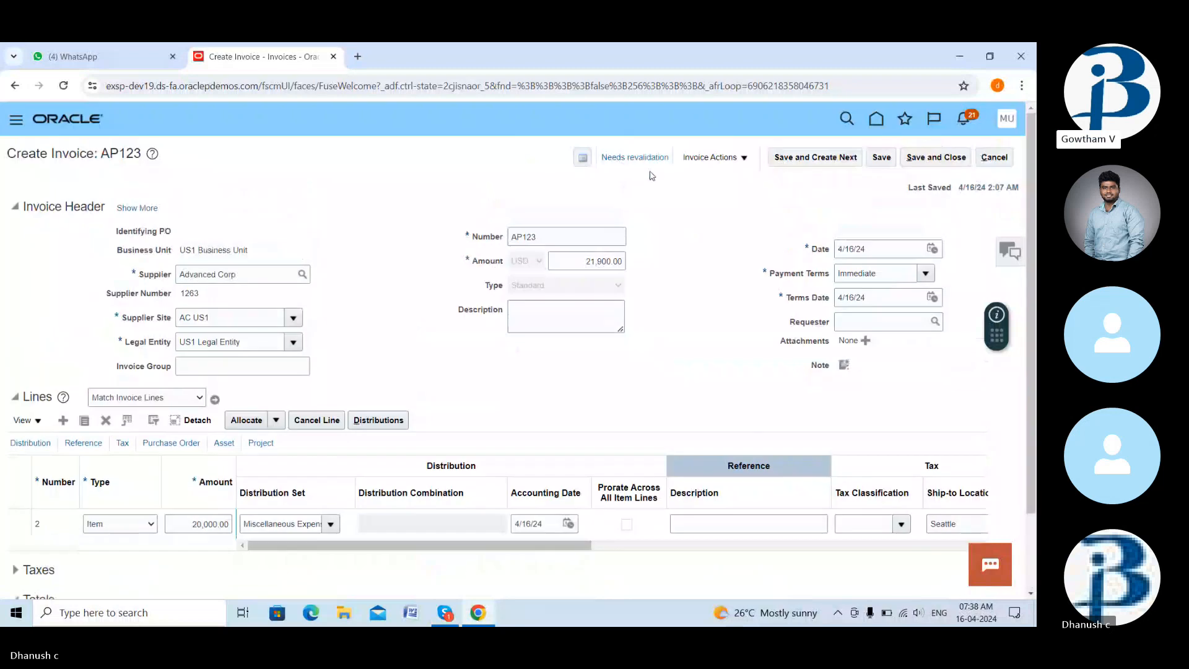
{"action": "left_click", "coordinate": [713, 157]}
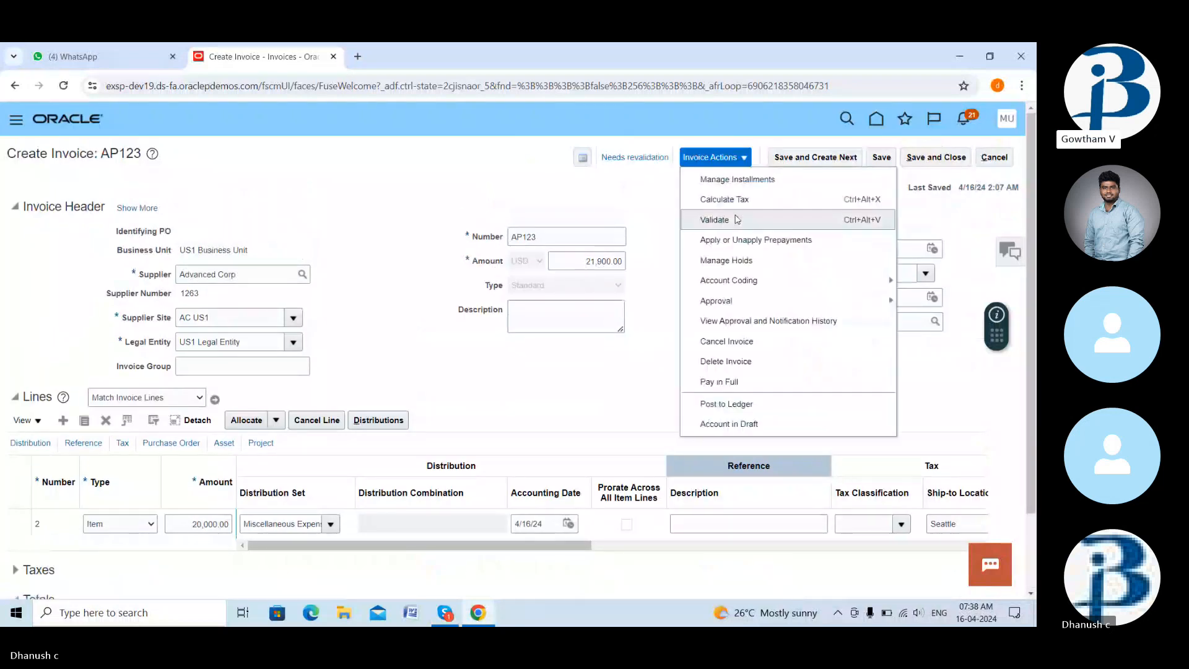
{"action": "left_click", "coordinate": [736, 219]}
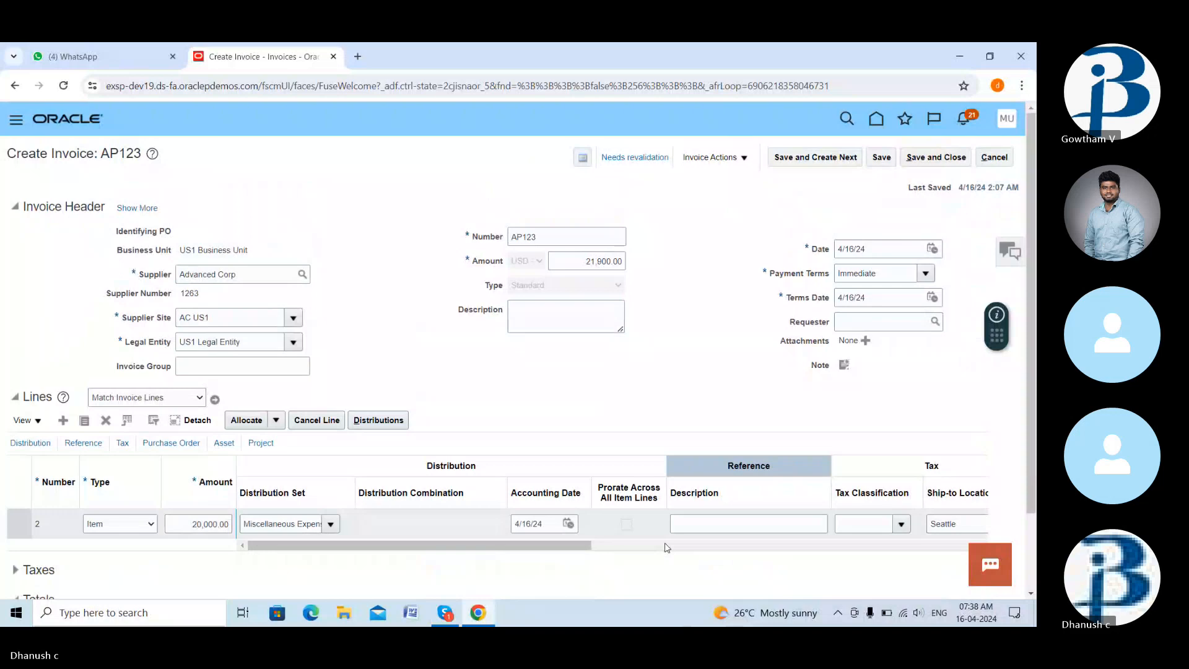
- Mute the Skype call microphone and bring the Oracle invoice page back
{"action": "left_click", "coordinate": [453, 613]}
{"action": "left_click", "coordinate": [474, 571]}
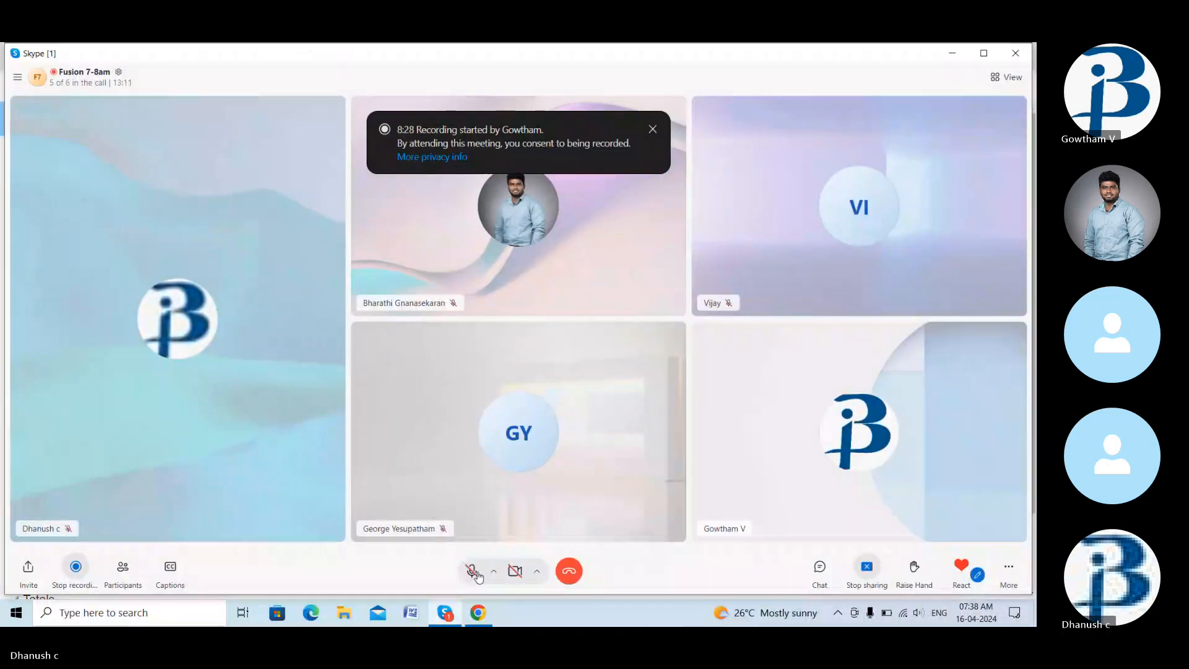
{"action": "left_click", "coordinate": [487, 621]}
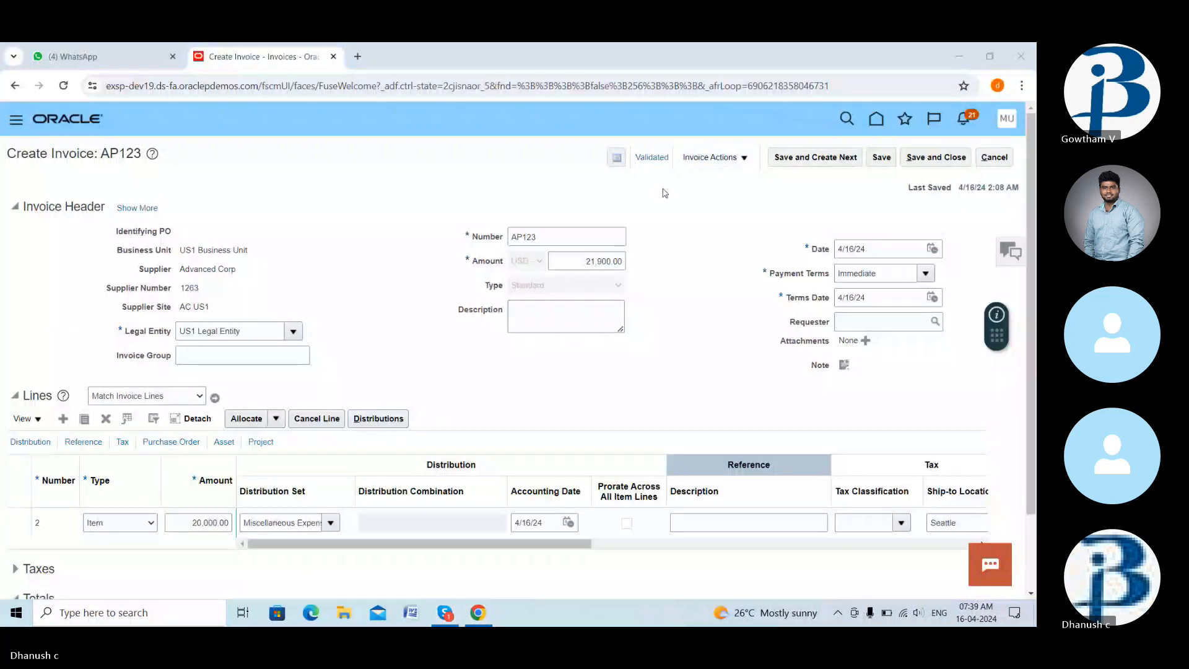
- Post invoice AP123's accounting to the ledger and review its debit and credit lines
{"action": "left_click", "coordinate": [714, 158]}
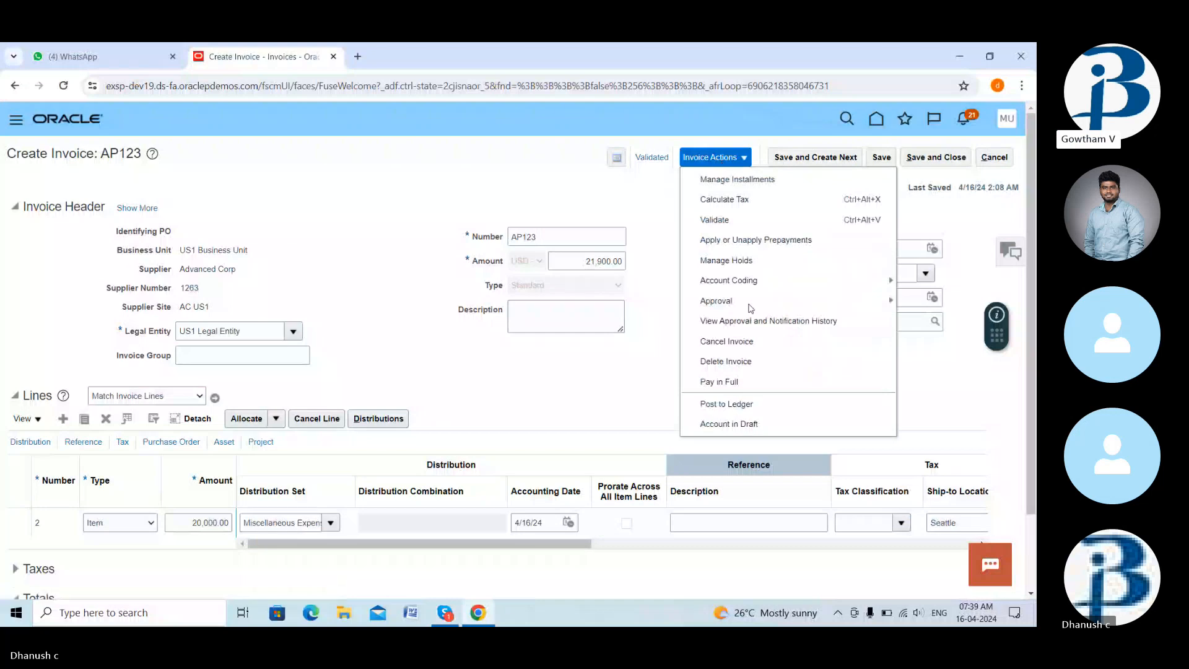
{"action": "mouse_move", "coordinate": [771, 305]}
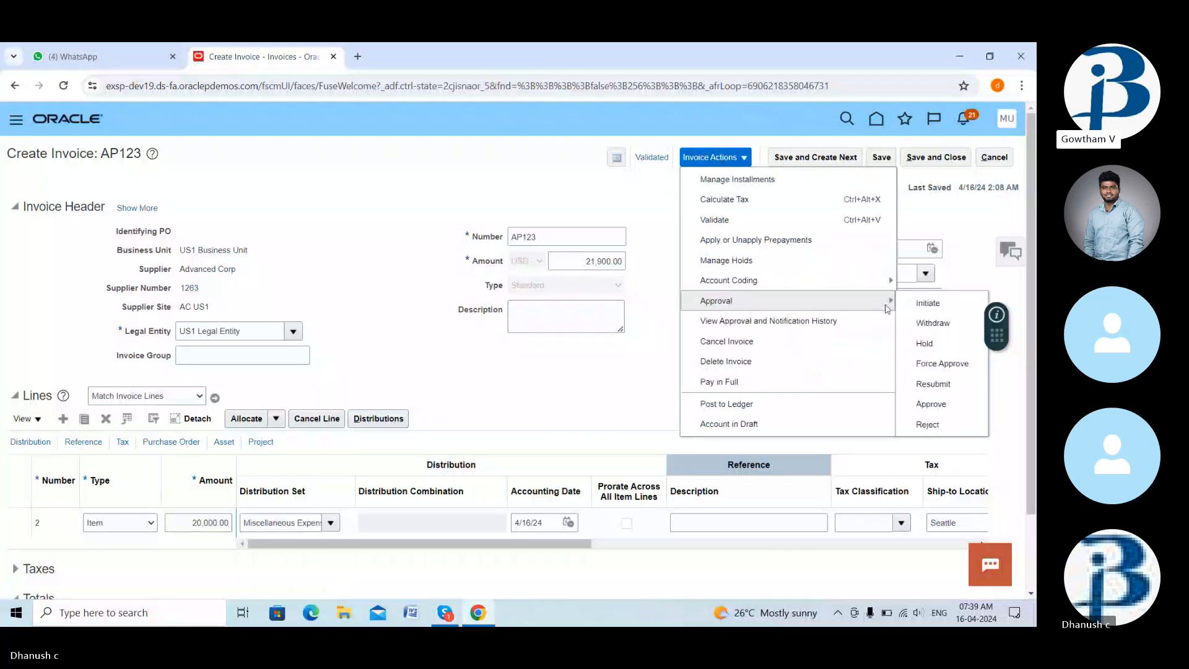
{"action": "left_click", "coordinate": [733, 403]}
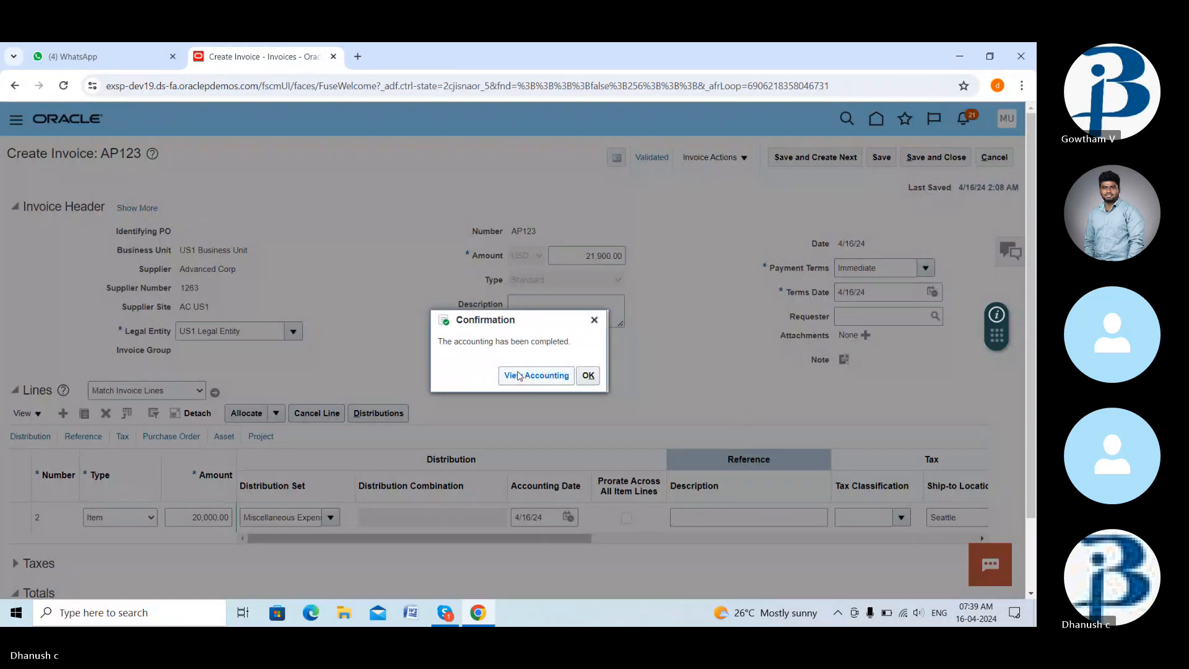
{"action": "left_click", "coordinate": [519, 376]}
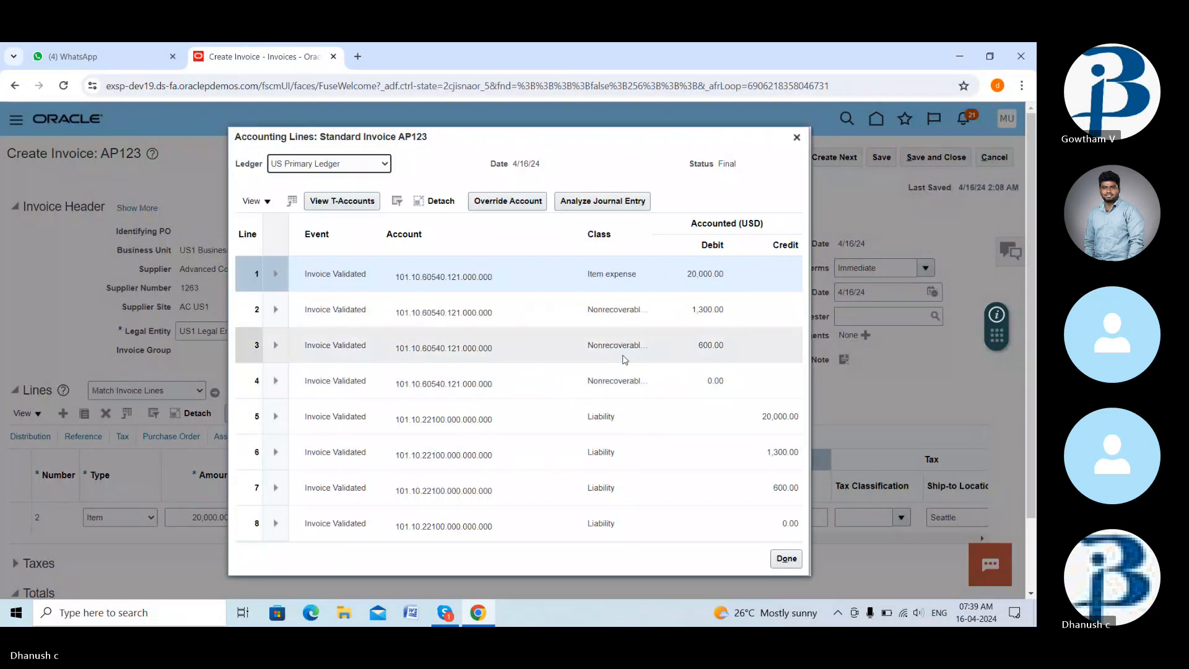
{"action": "scroll", "coordinate": [498, 452], "scroll_direction": "down", "scroll_amount": 2}
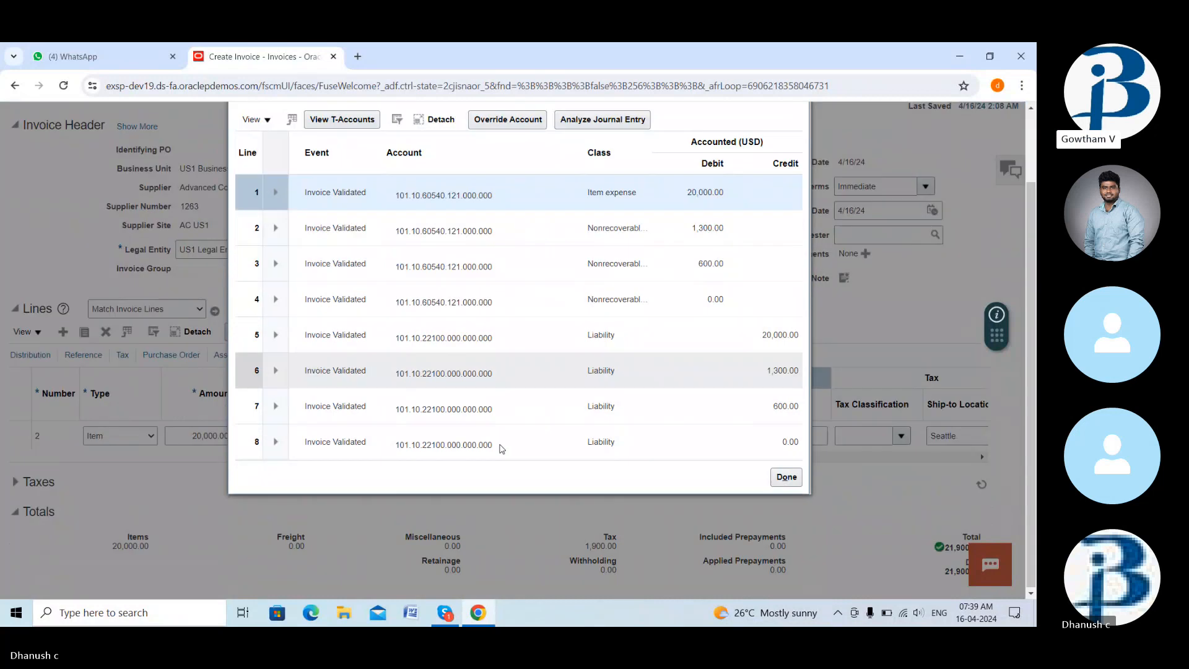
{"action": "scroll", "coordinate": [502, 449], "scroll_direction": "up", "scroll_amount": 2}
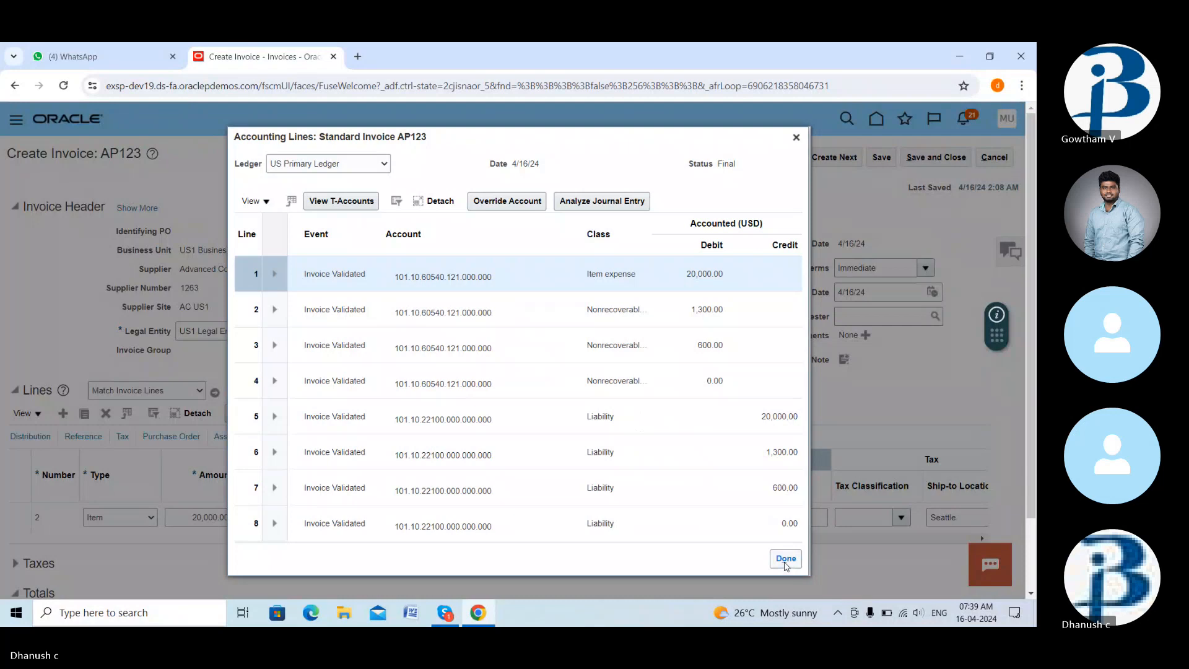
{"action": "left_click", "coordinate": [786, 560]}
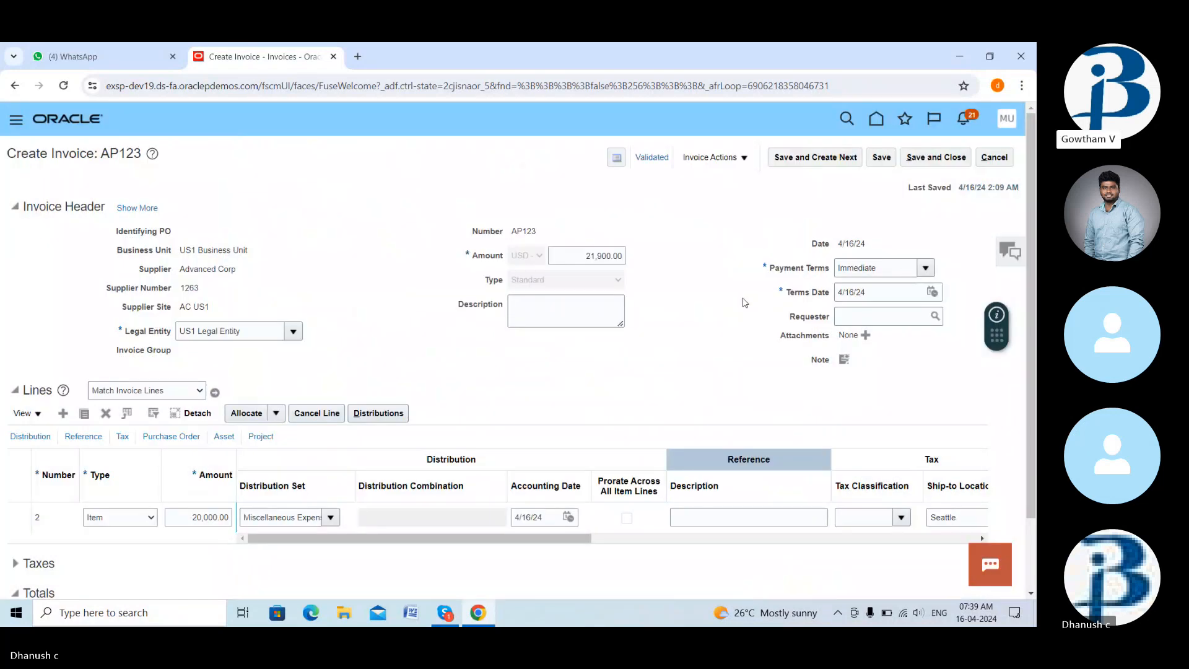
- Force-approve invoice AP123 via Invoice Actions > Approval, retrying it once
{"action": "left_click", "coordinate": [713, 158]}
{"action": "mouse_move", "coordinate": [774, 300]}
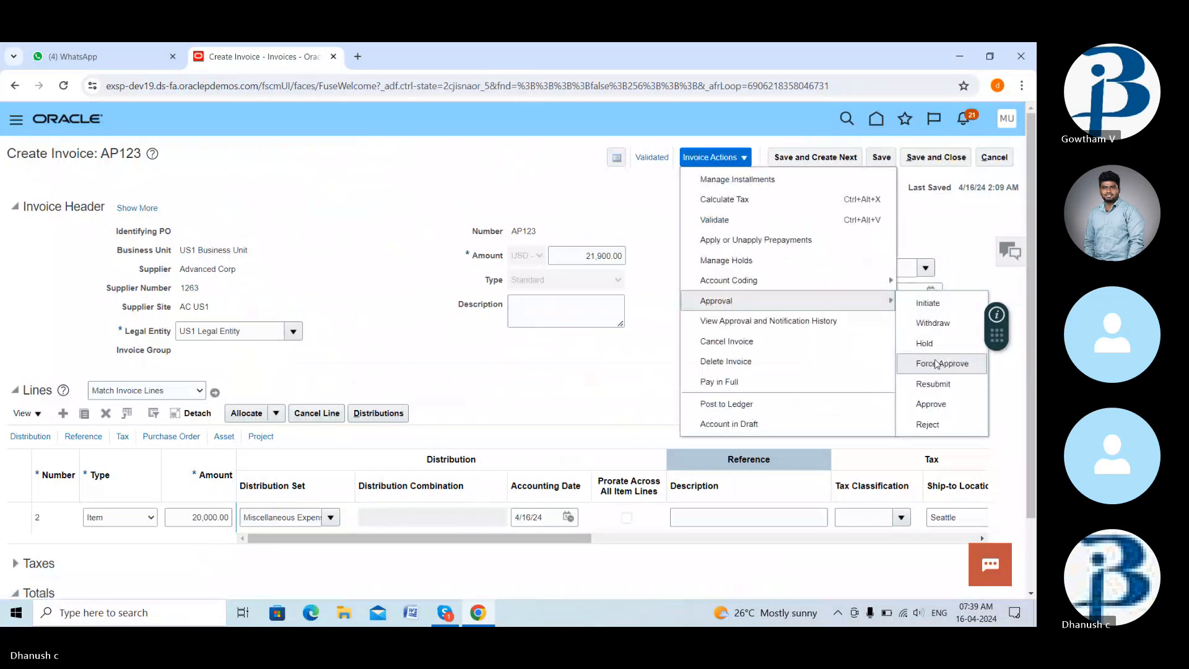
{"action": "left_click", "coordinate": [938, 364]}
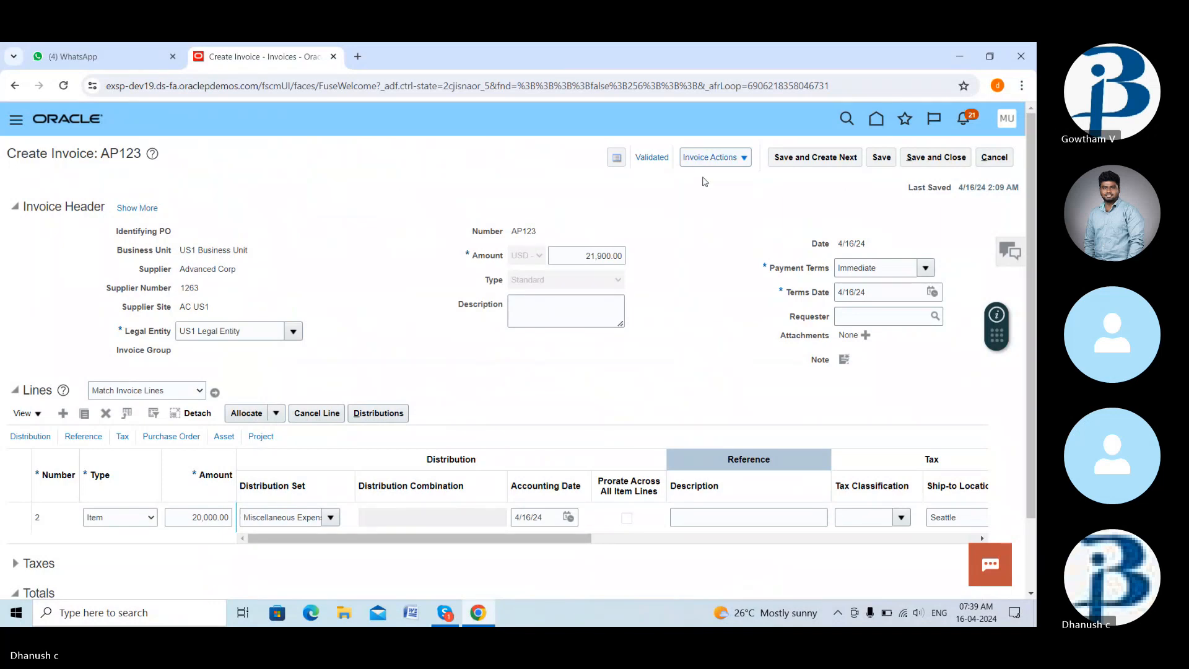
{"action": "left_click", "coordinate": [712, 157]}
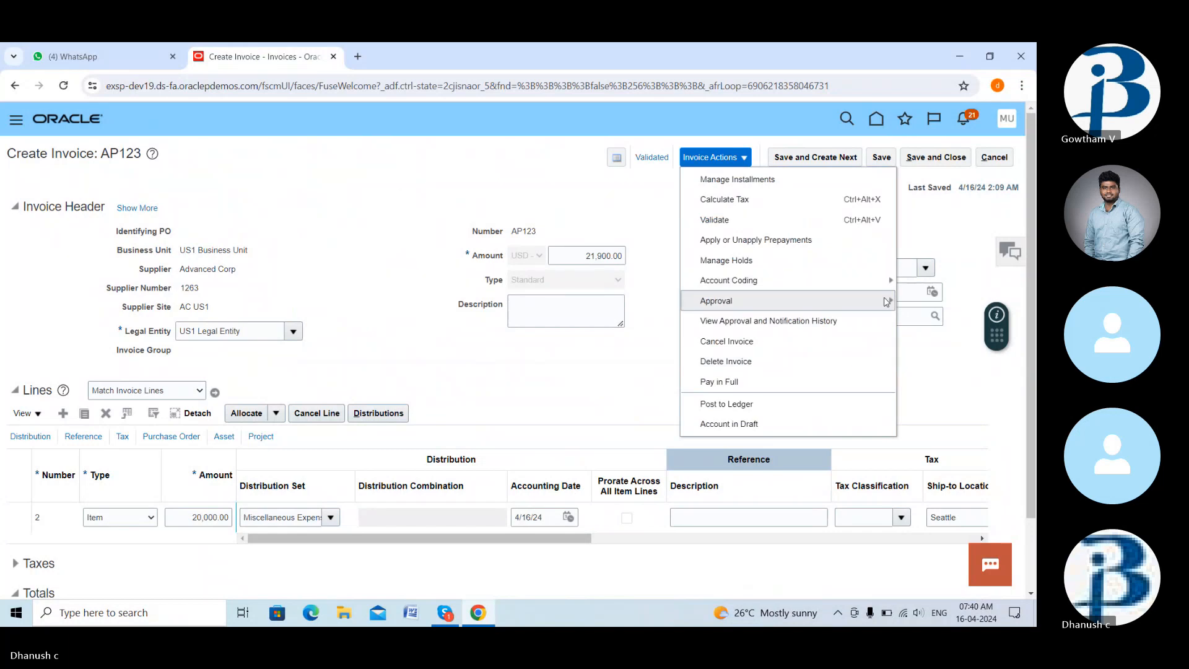
{"action": "mouse_move", "coordinate": [879, 301]}
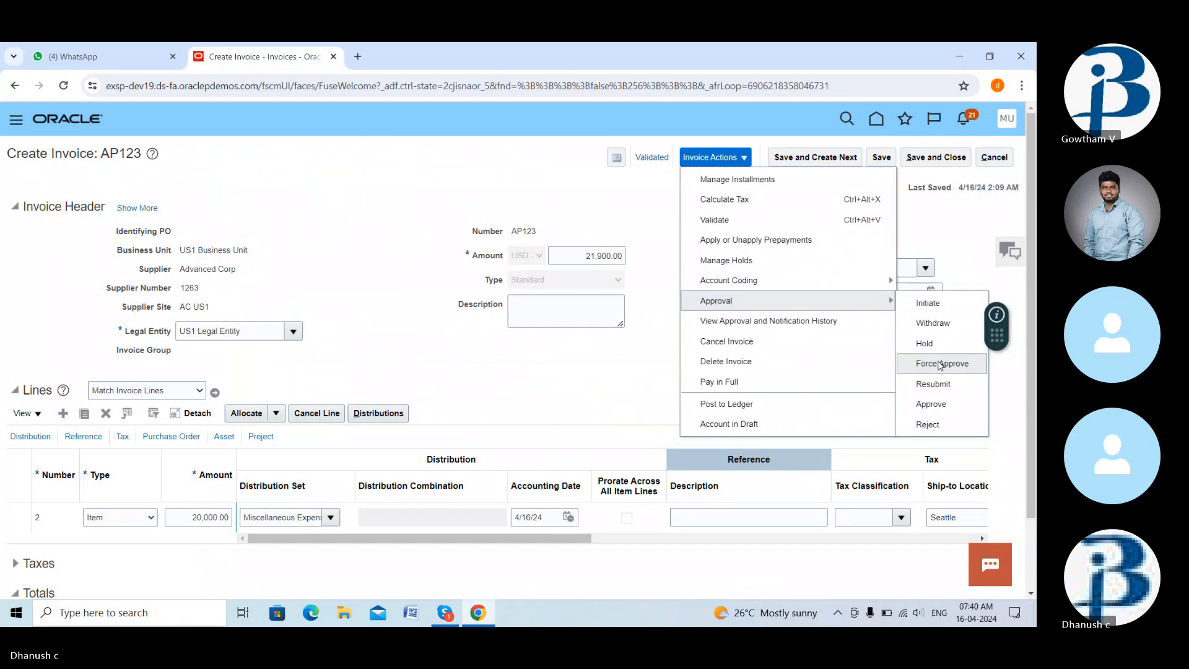
{"action": "left_click", "coordinate": [941, 365]}
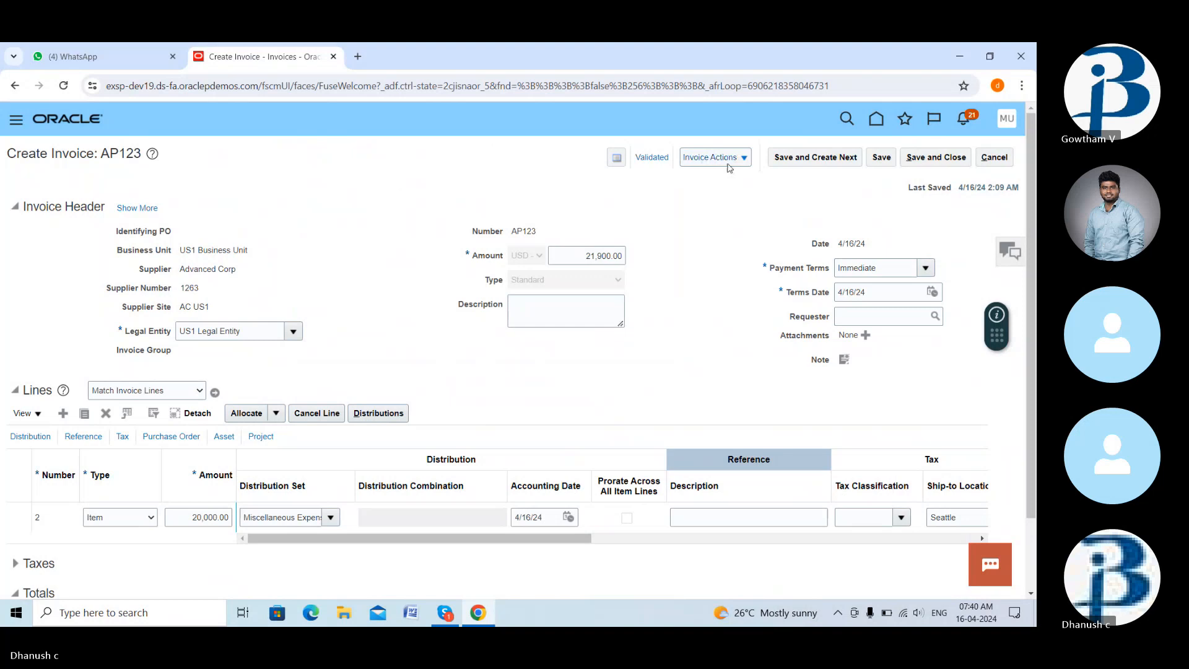
- Close the Invoice Actions menu, adjust the volume, and switch to the Skype meeting
{"action": "left_click", "coordinate": [725, 160]}
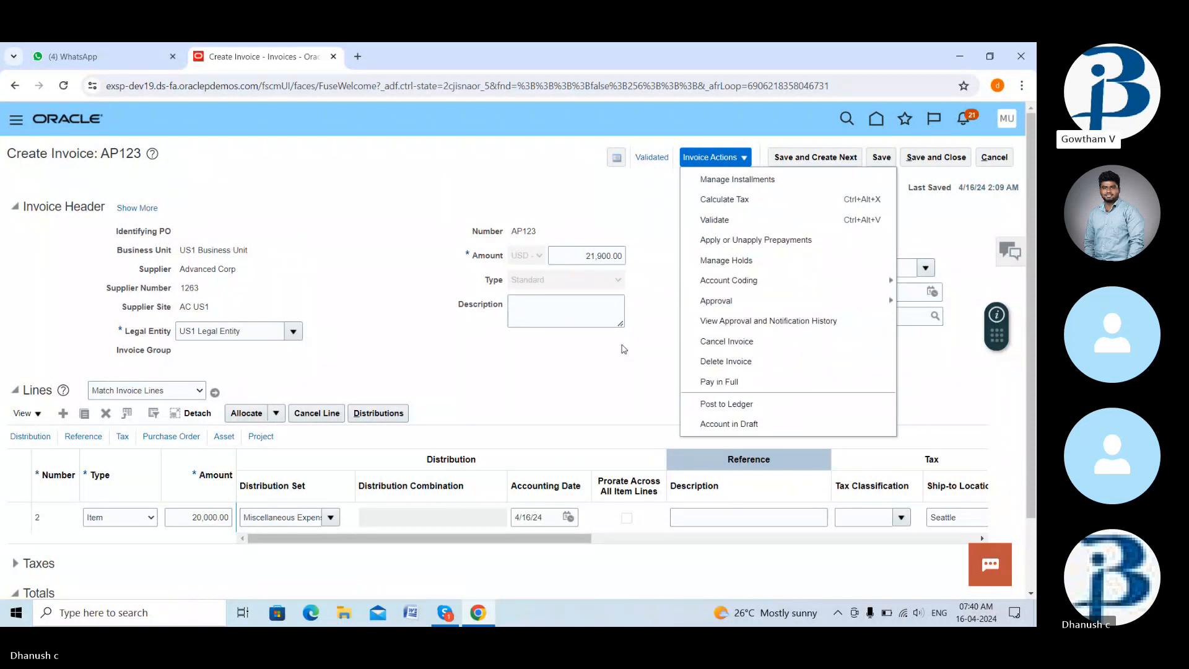
{"action": "key", "text": "XF86AudioRaiseVolume"}
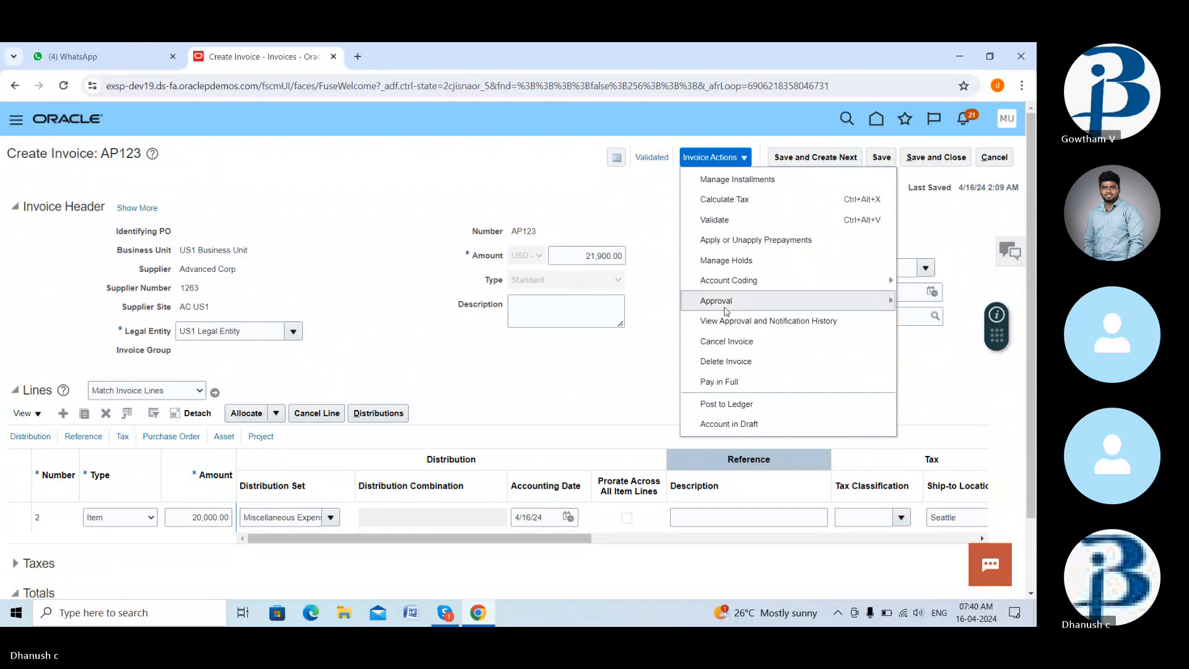
{"action": "left_click", "coordinate": [644, 340]}
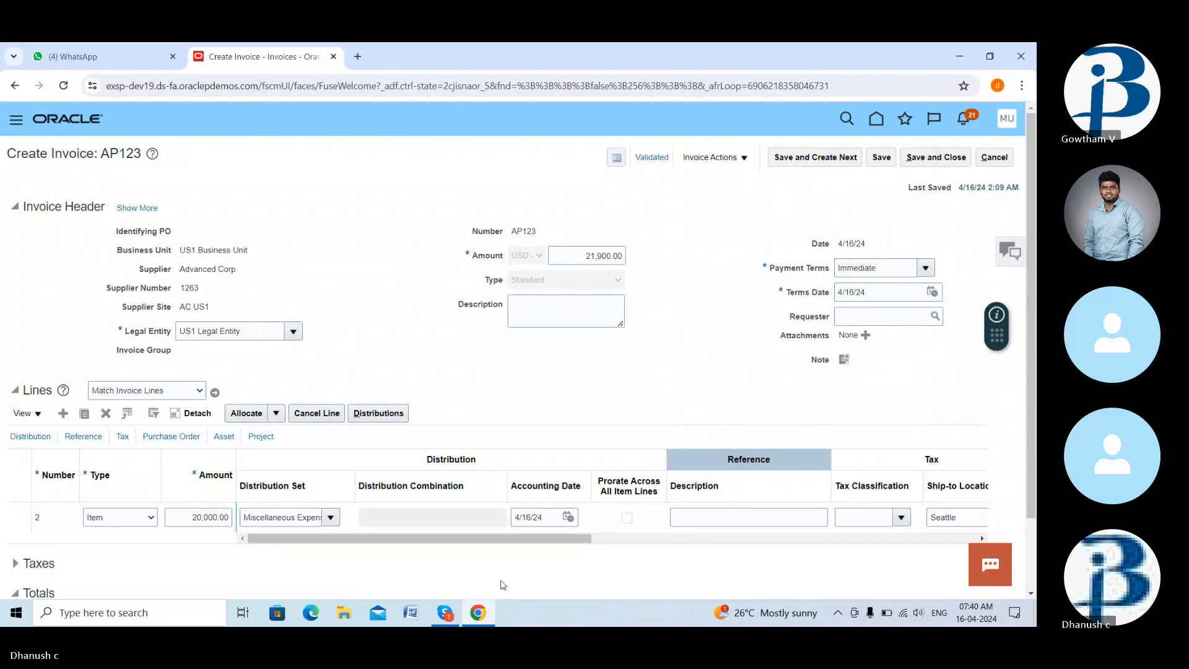
{"action": "left_click", "coordinate": [446, 613]}
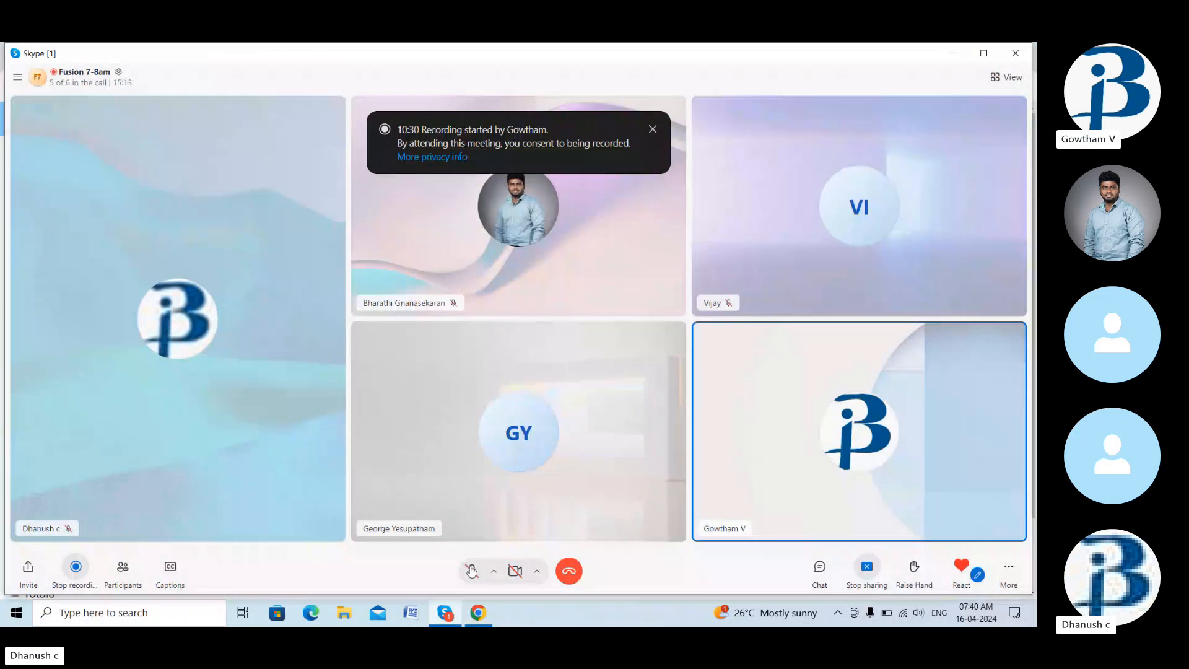
- Unmute the Skype microphone, return to invoice AP123, and open then close Invoice Actions
{"action": "left_click", "coordinate": [470, 570]}
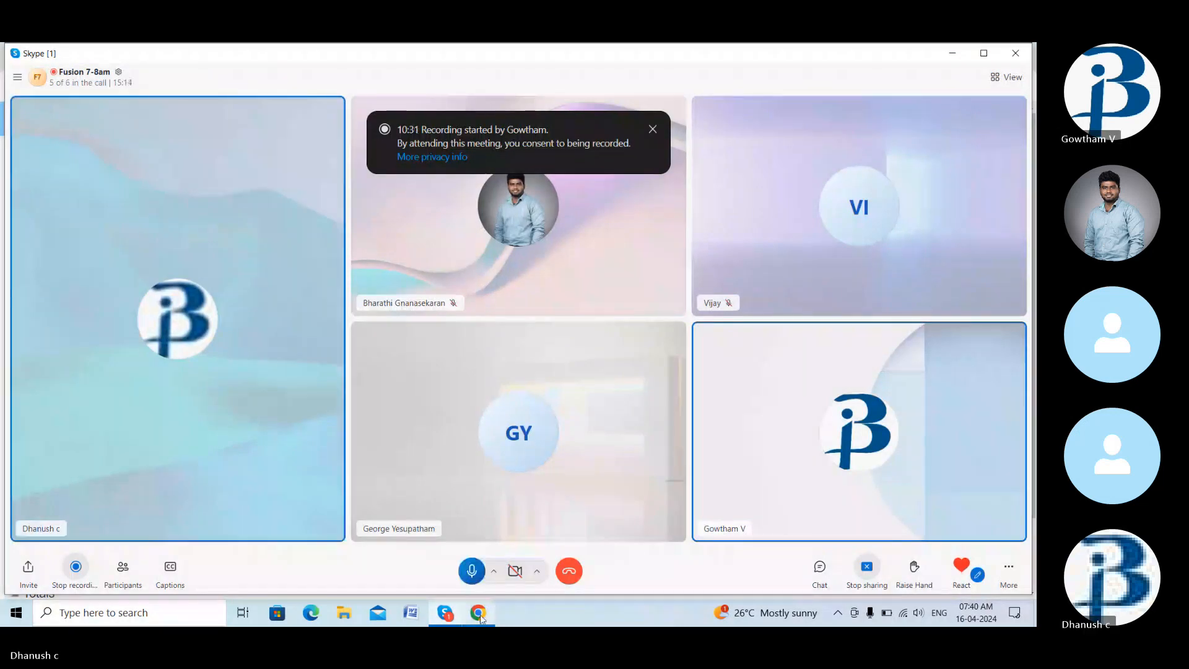
{"action": "left_click", "coordinate": [478, 614]}
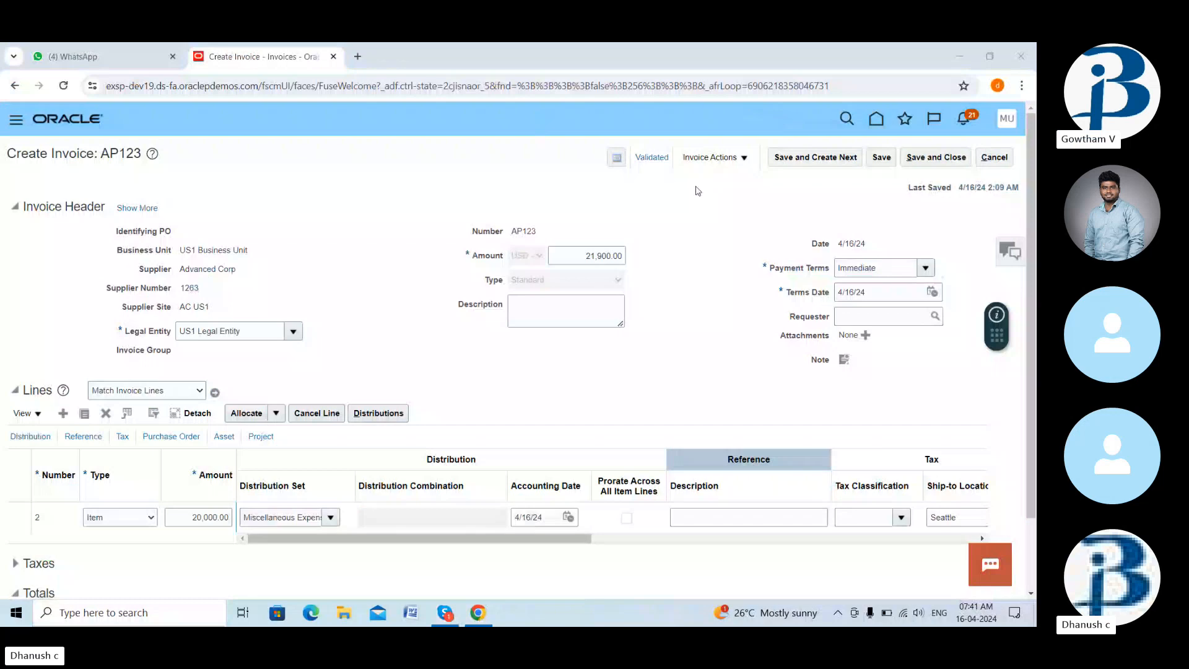
{"action": "left_click", "coordinate": [735, 161]}
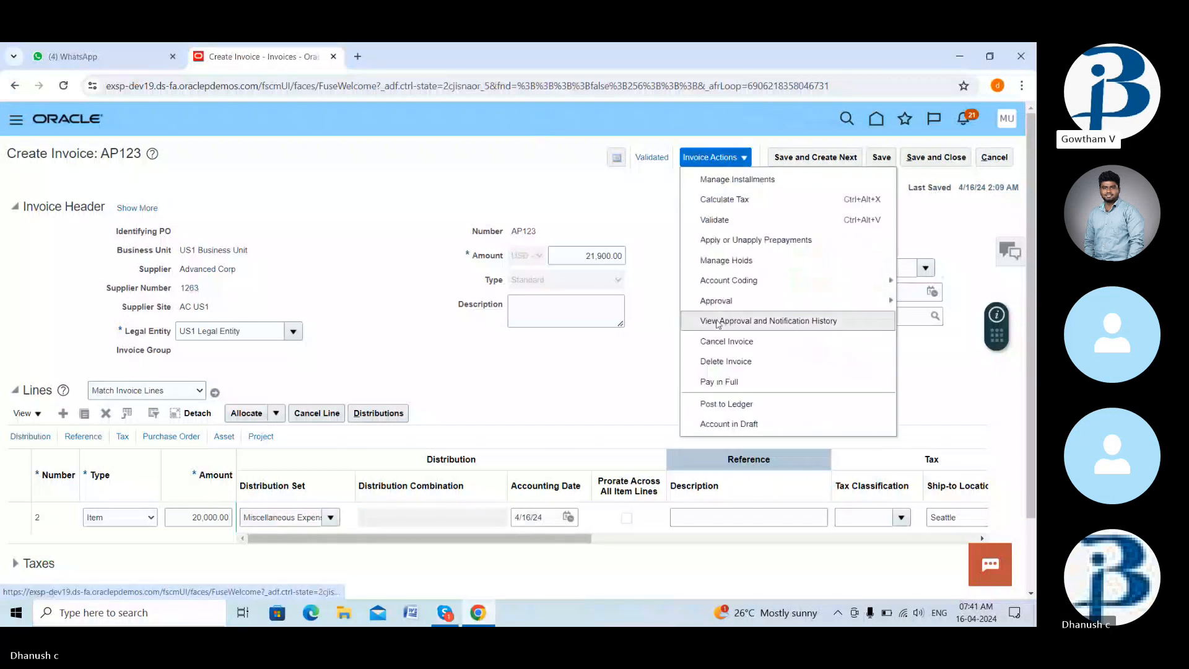
{"action": "mouse_move", "coordinate": [717, 302]}
{"action": "left_click", "coordinate": [593, 404]}
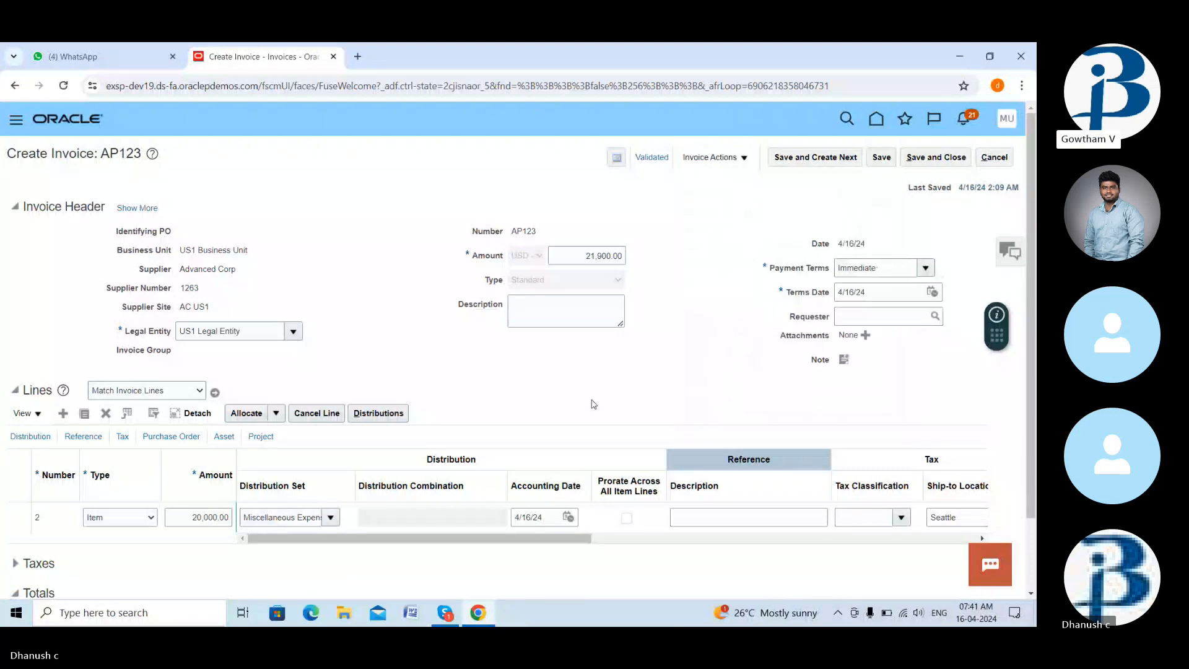
{"action": "mouse_move", "coordinate": [477, 620]}
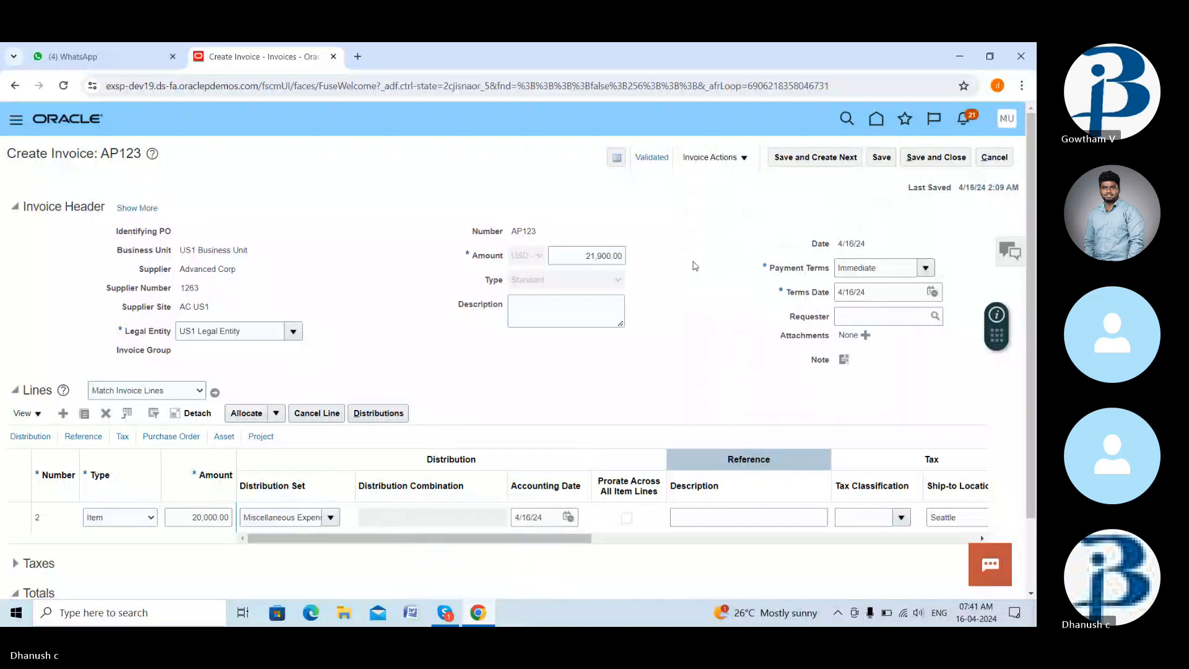
{"action": "left_click", "coordinate": [745, 159]}
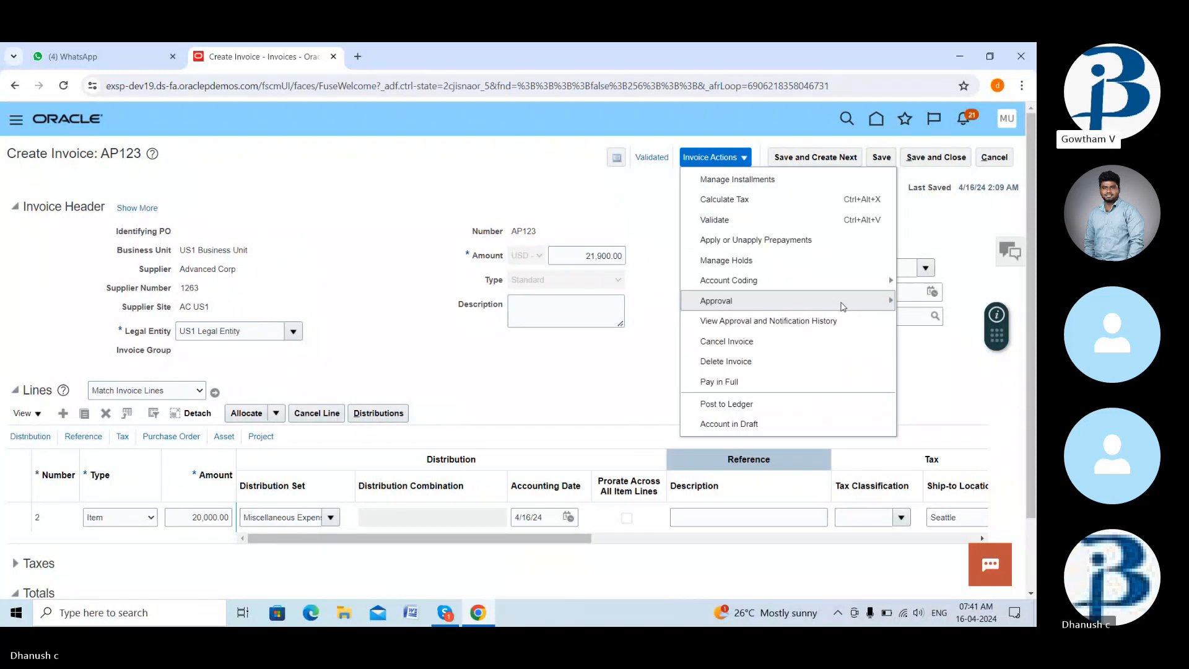
{"action": "left_click", "coordinate": [662, 384]}
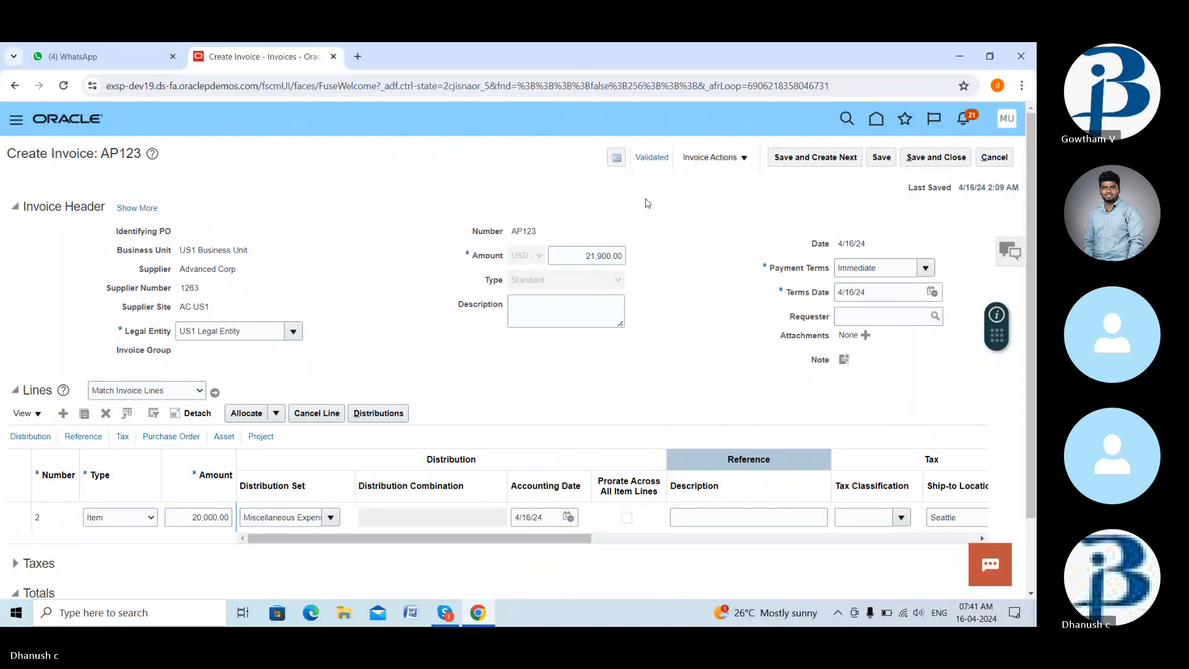
- Go to Setup and Maintenance and select the Payables functional area under Procurement
{"action": "left_click", "coordinate": [1008, 120]}
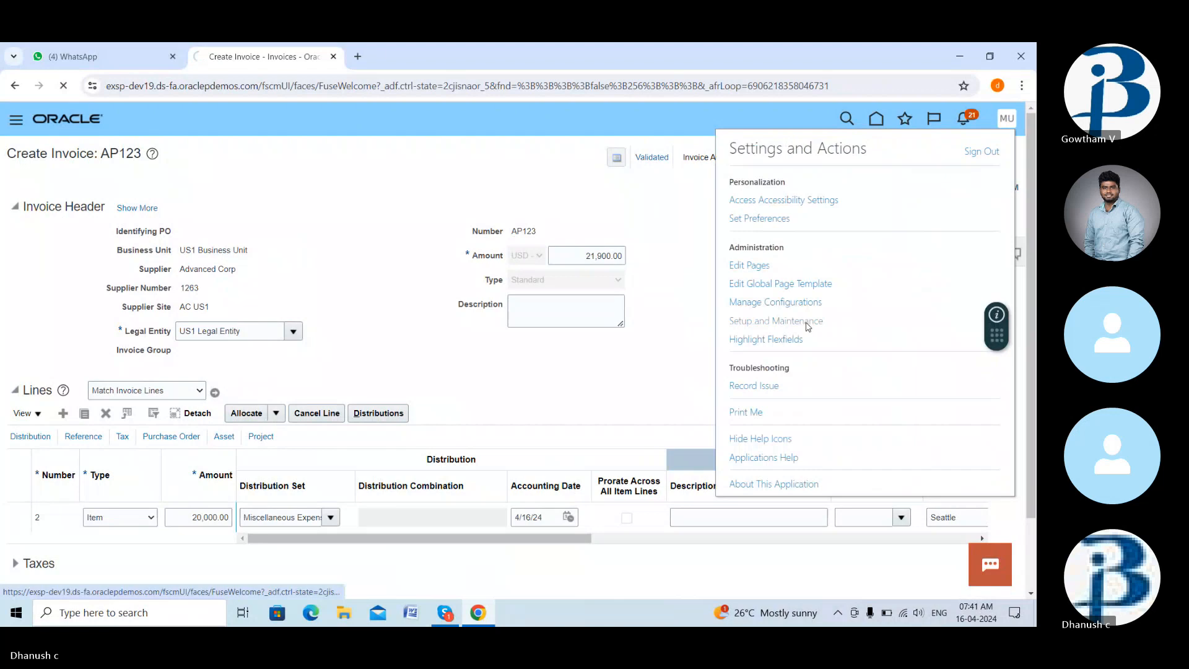
{"action": "left_click", "coordinate": [806, 322]}
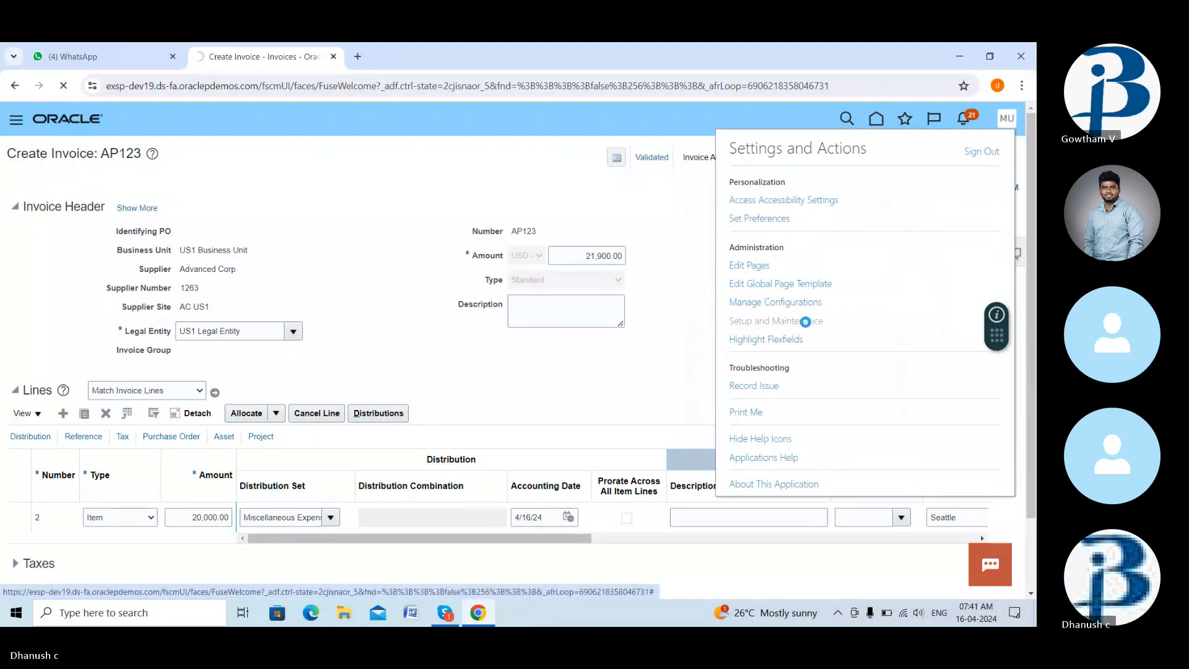
{"action": "scroll", "coordinate": [244, 438], "scroll_direction": "down", "scroll_amount": 3}
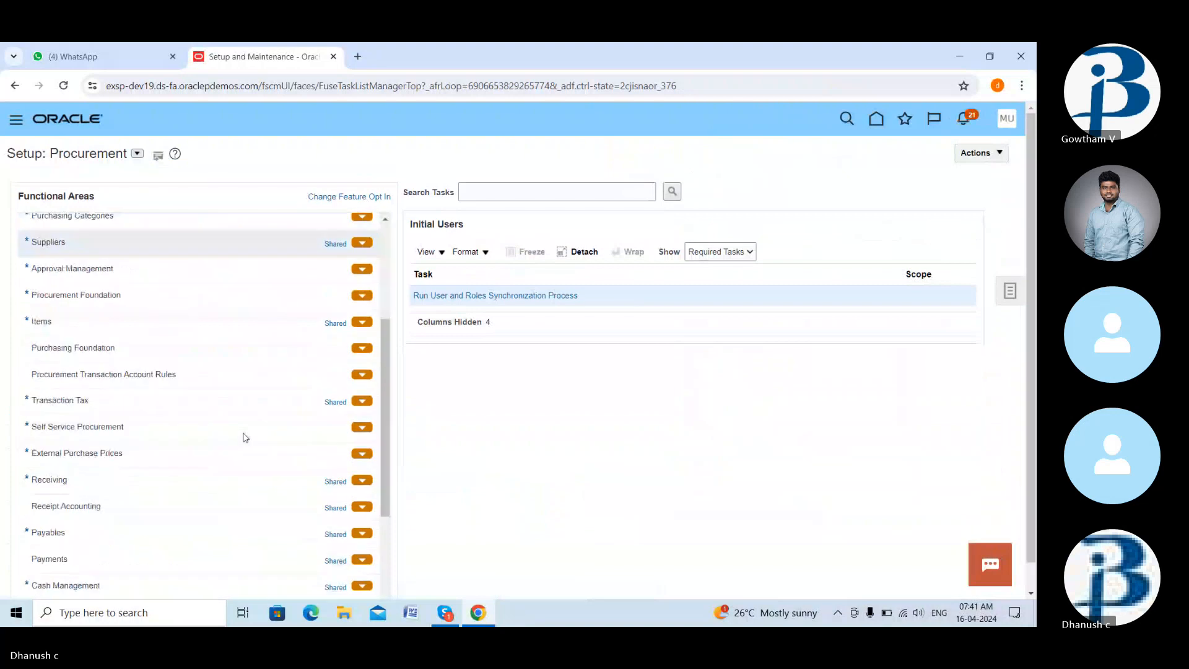
{"action": "scroll", "coordinate": [246, 438], "scroll_direction": "down", "scroll_amount": 1}
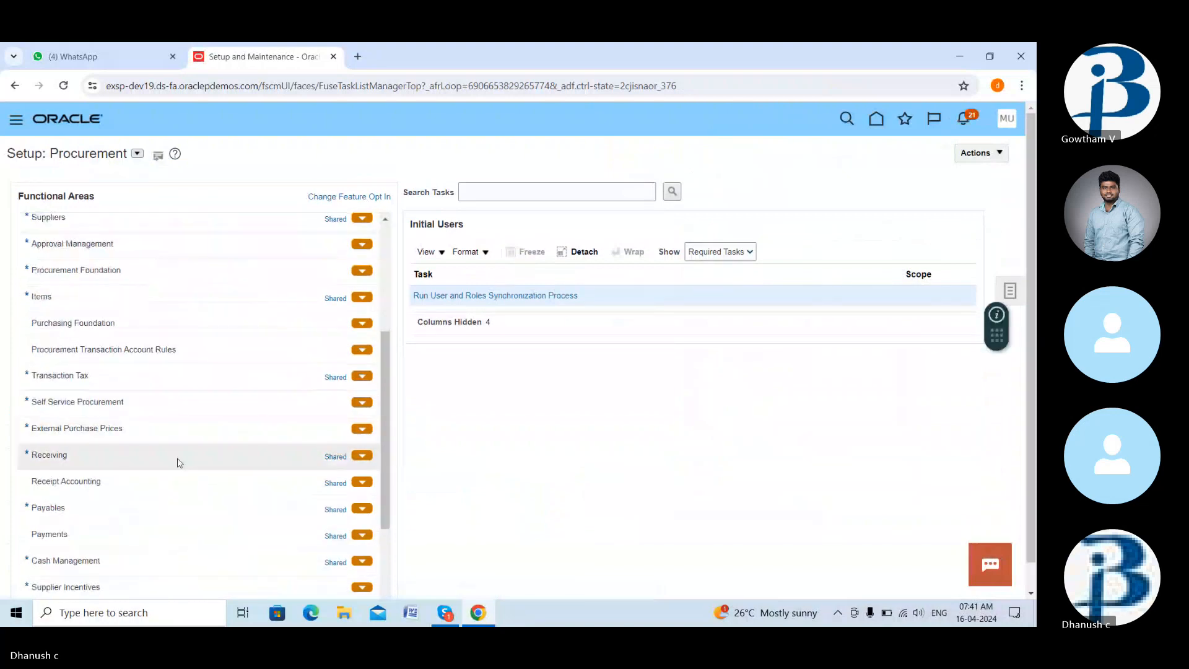
{"action": "scroll", "coordinate": [178, 463], "scroll_direction": "down", "scroll_amount": 2}
{"action": "left_click", "coordinate": [118, 448]}
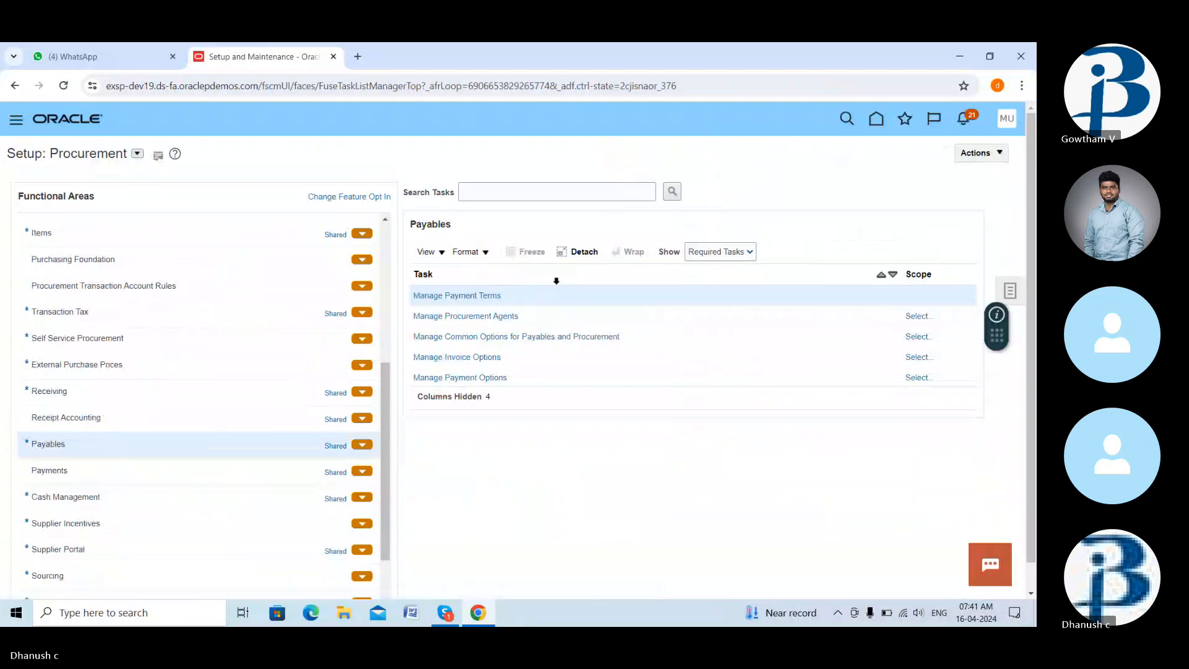
- Keep Required Tasks shown and launch the Manage Invoice Options task
{"action": "scroll", "coordinate": [72, 558], "scroll_direction": "down", "scroll_amount": 1}
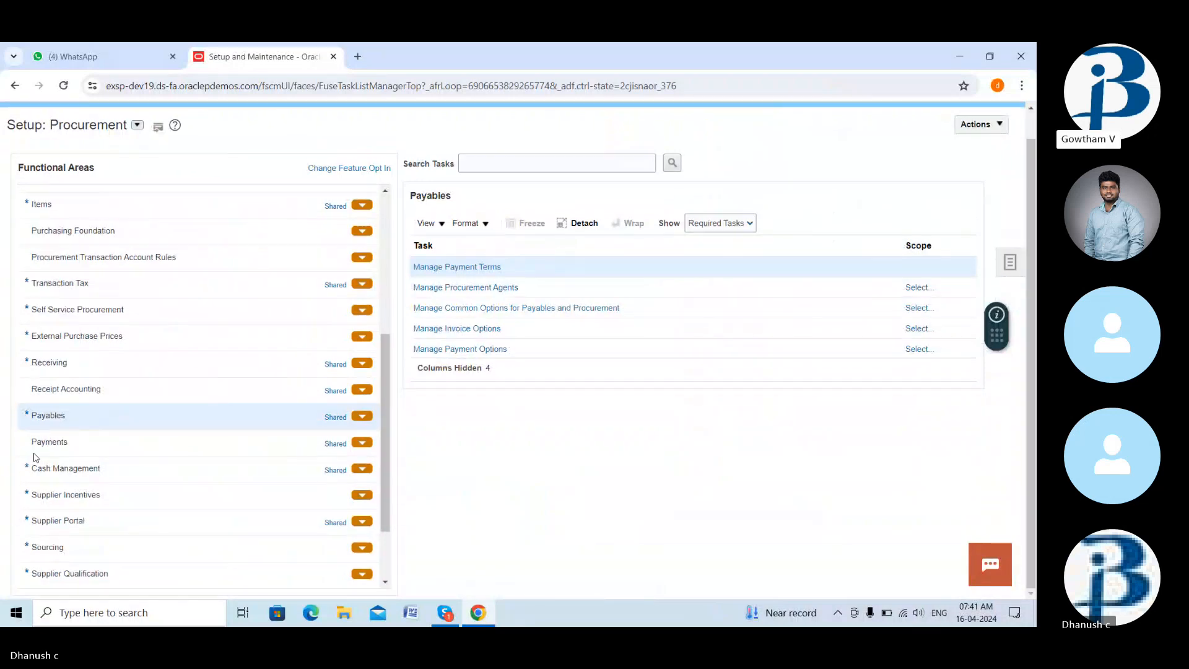
{"action": "scroll", "coordinate": [71, 566], "scroll_direction": "down", "scroll_amount": 3}
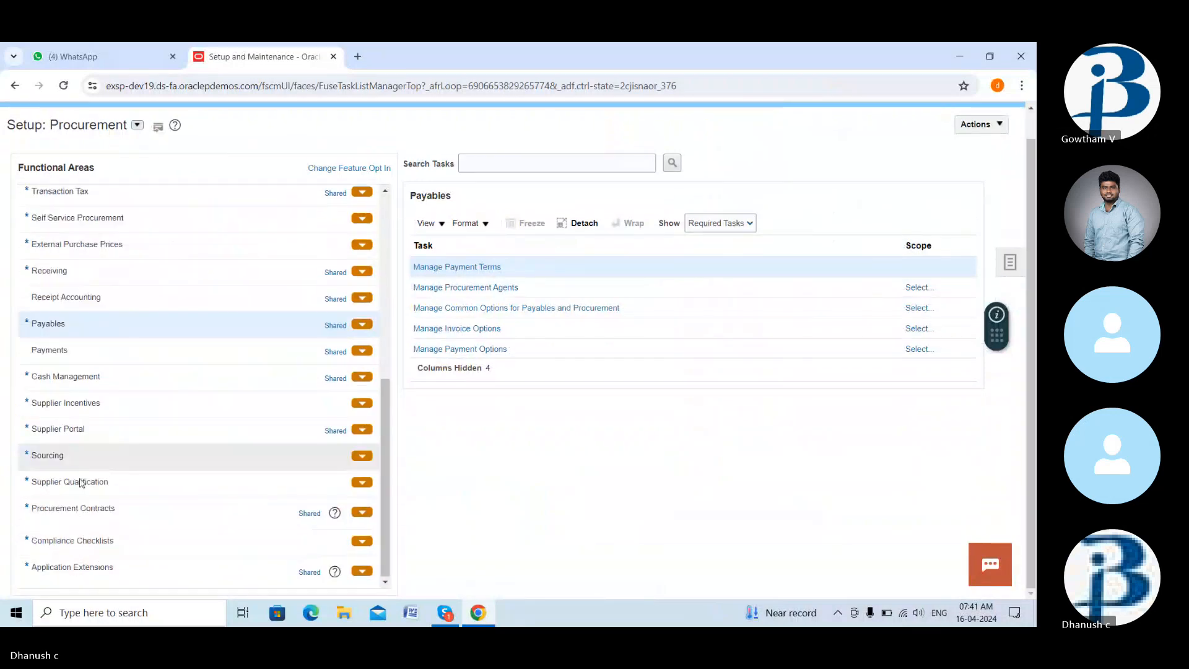
{"action": "scroll", "coordinate": [122, 365], "scroll_direction": "up", "scroll_amount": 4}
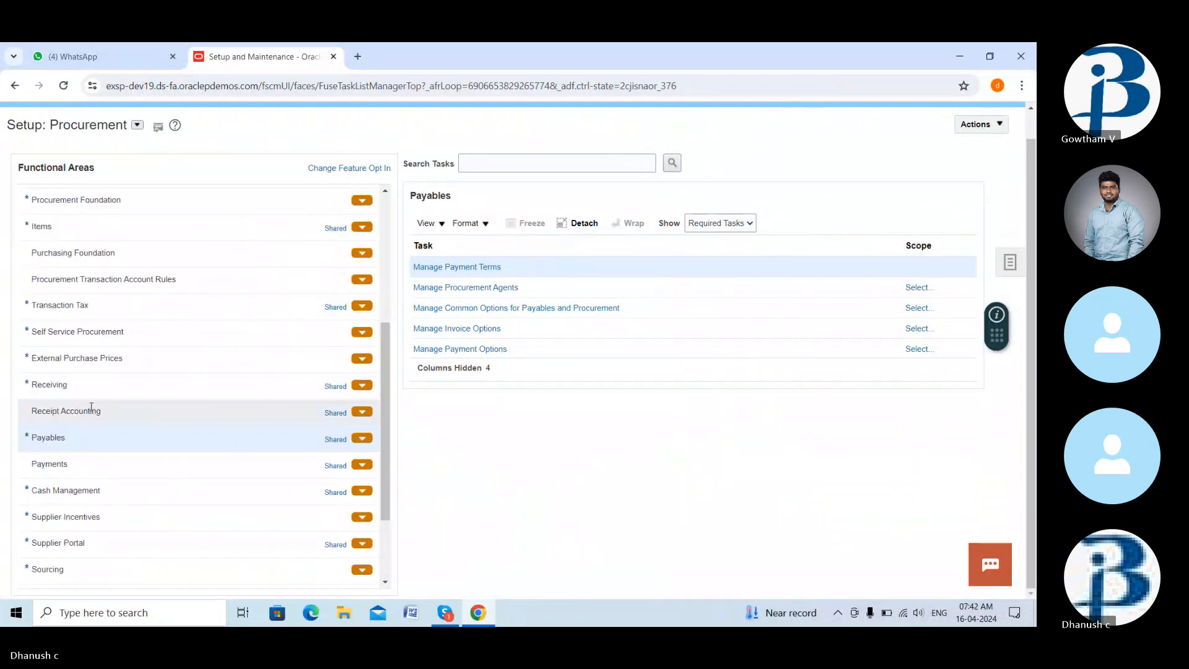
{"action": "scroll", "coordinate": [164, 217], "scroll_direction": "up", "scroll_amount": 5}
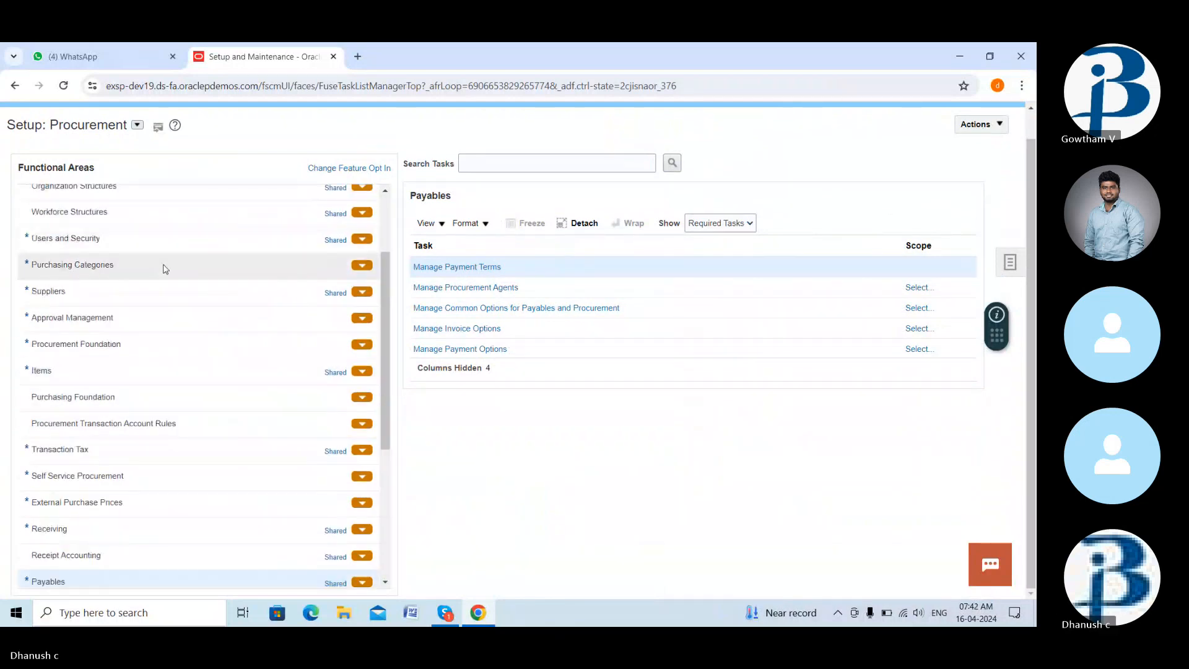
{"action": "scroll", "coordinate": [165, 269], "scroll_direction": "up", "scroll_amount": 4}
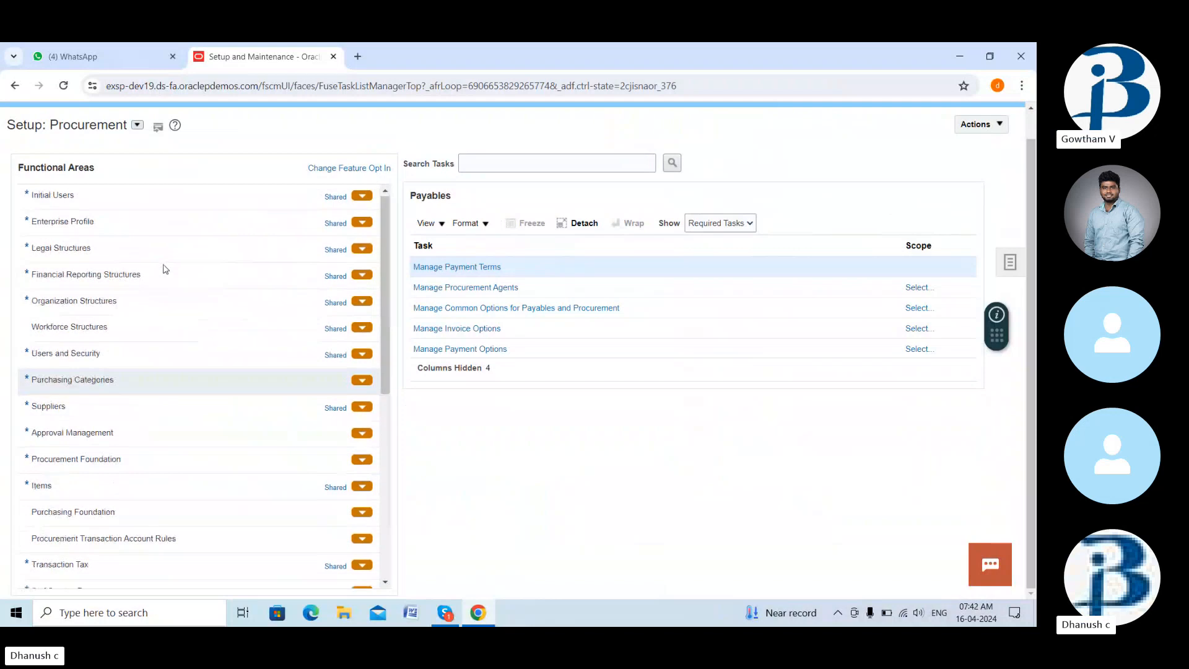
{"action": "scroll", "coordinate": [166, 268], "scroll_direction": "down", "scroll_amount": 8}
{"action": "scroll", "coordinate": [166, 269], "scroll_direction": "down", "scroll_amount": 5}
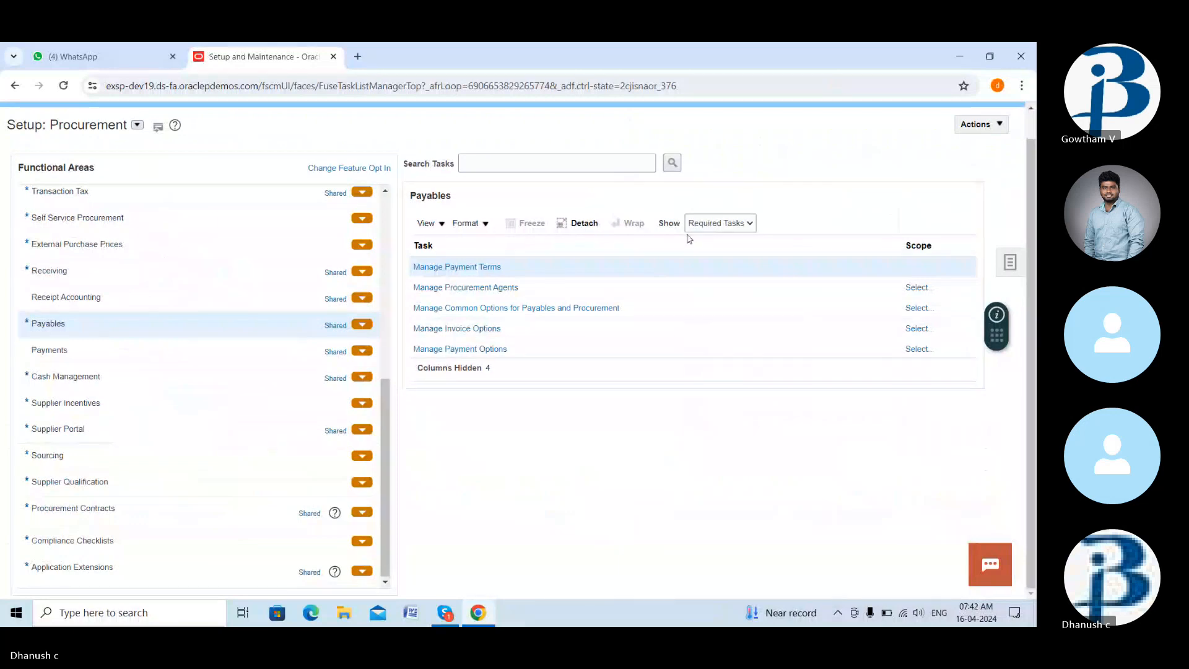
{"action": "left_click", "coordinate": [721, 226]}
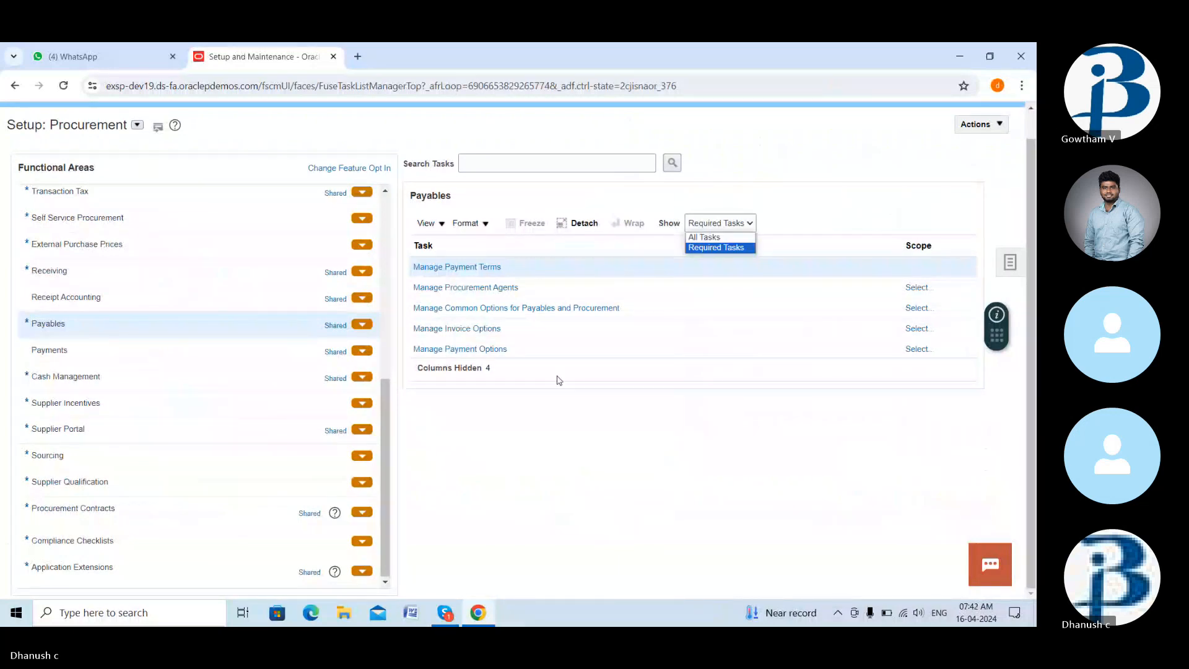
{"action": "left_click", "coordinate": [536, 420]}
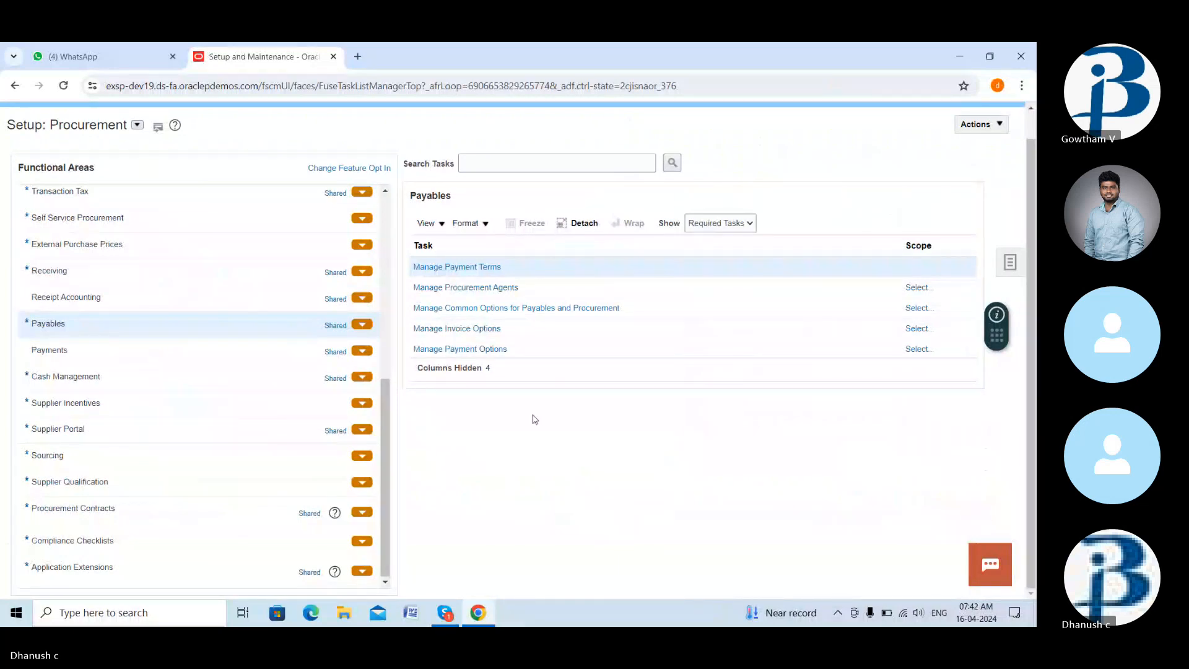
{"action": "left_click", "coordinate": [481, 329]}
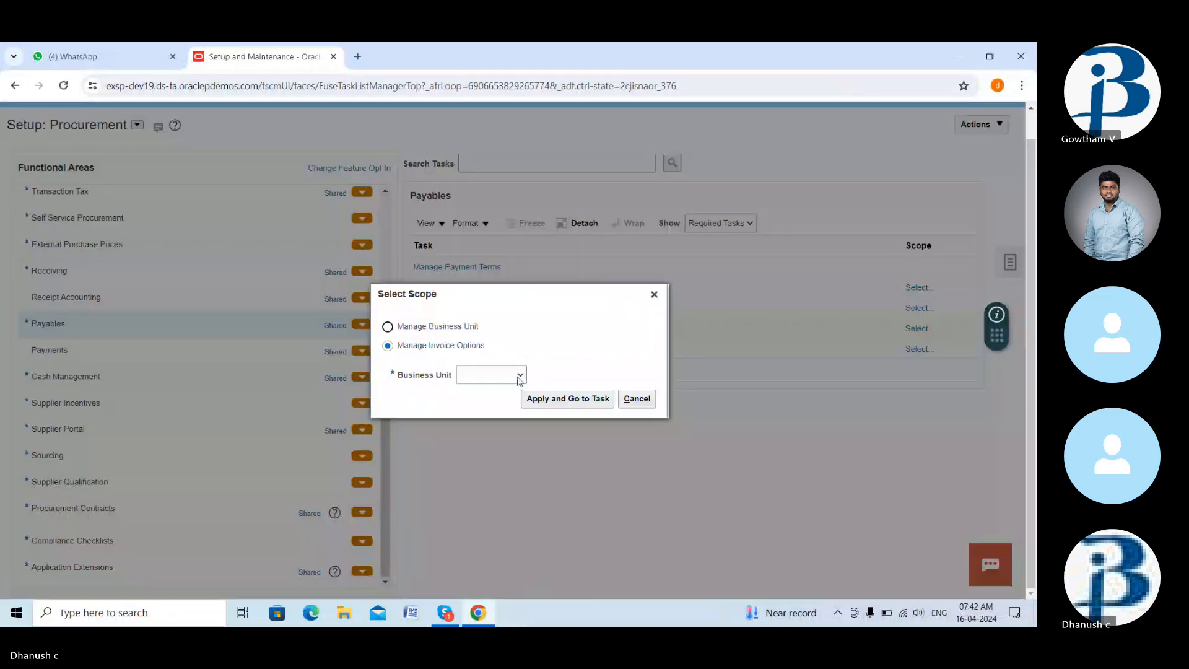
- Scope the task to US1 Business Unit, found by searching business units for 'us'
{"action": "left_click", "coordinate": [520, 375]}
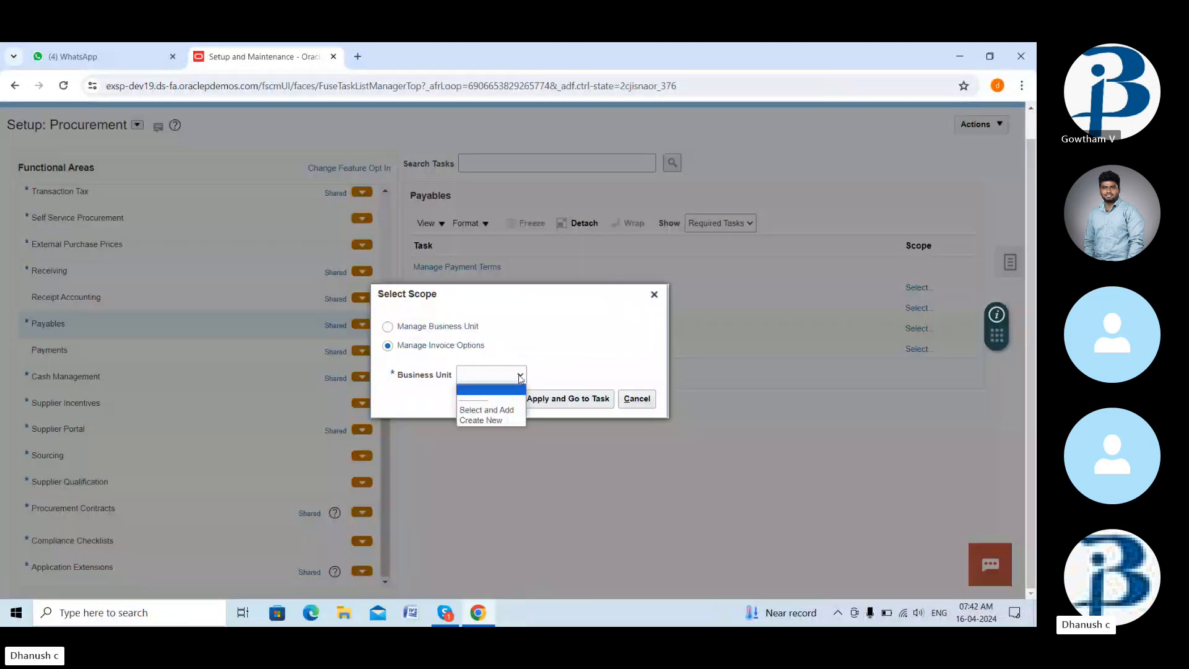
{"action": "left_click", "coordinate": [508, 411]}
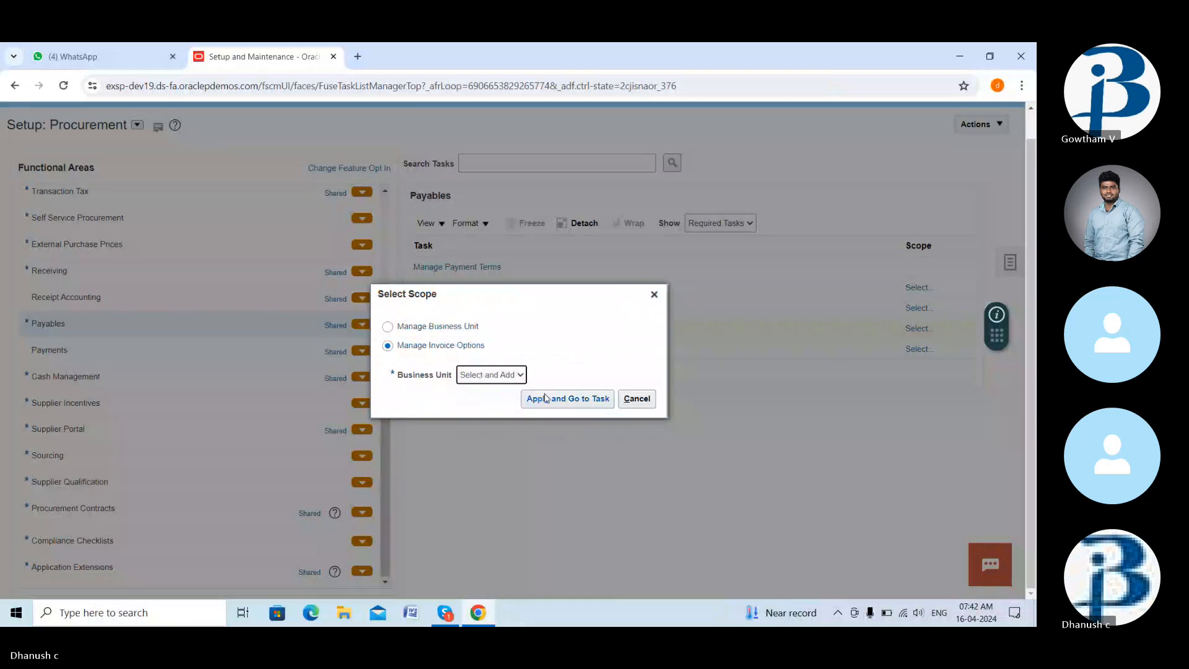
{"action": "left_click", "coordinate": [547, 398]}
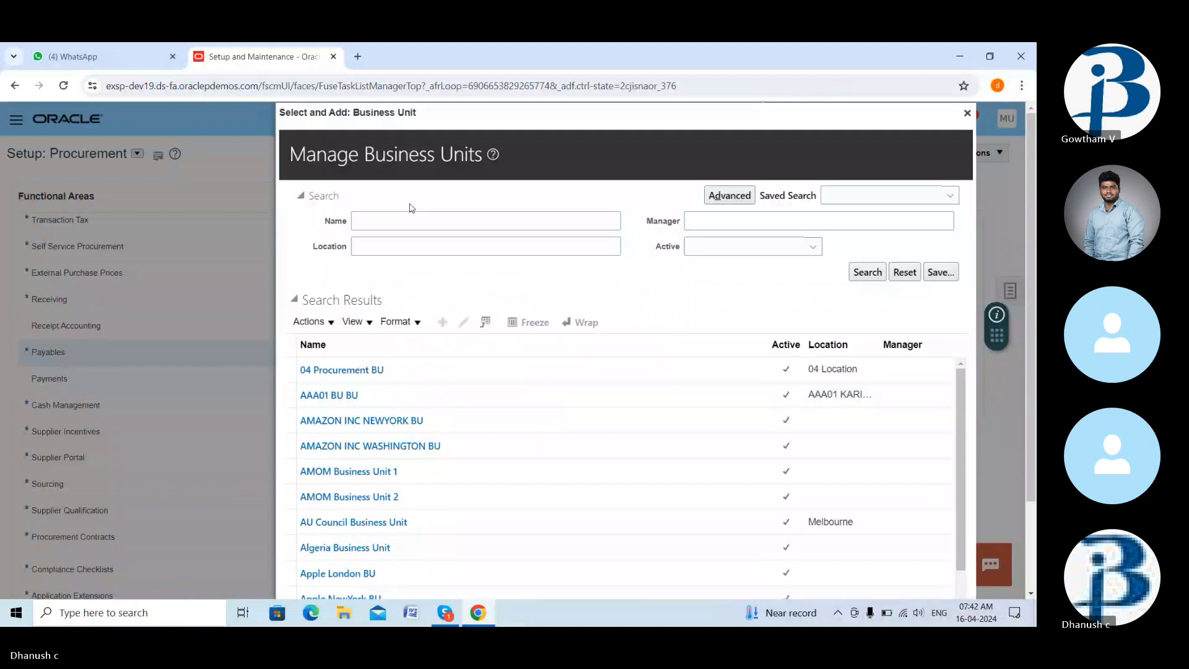
{"action": "left_click", "coordinate": [420, 223]}
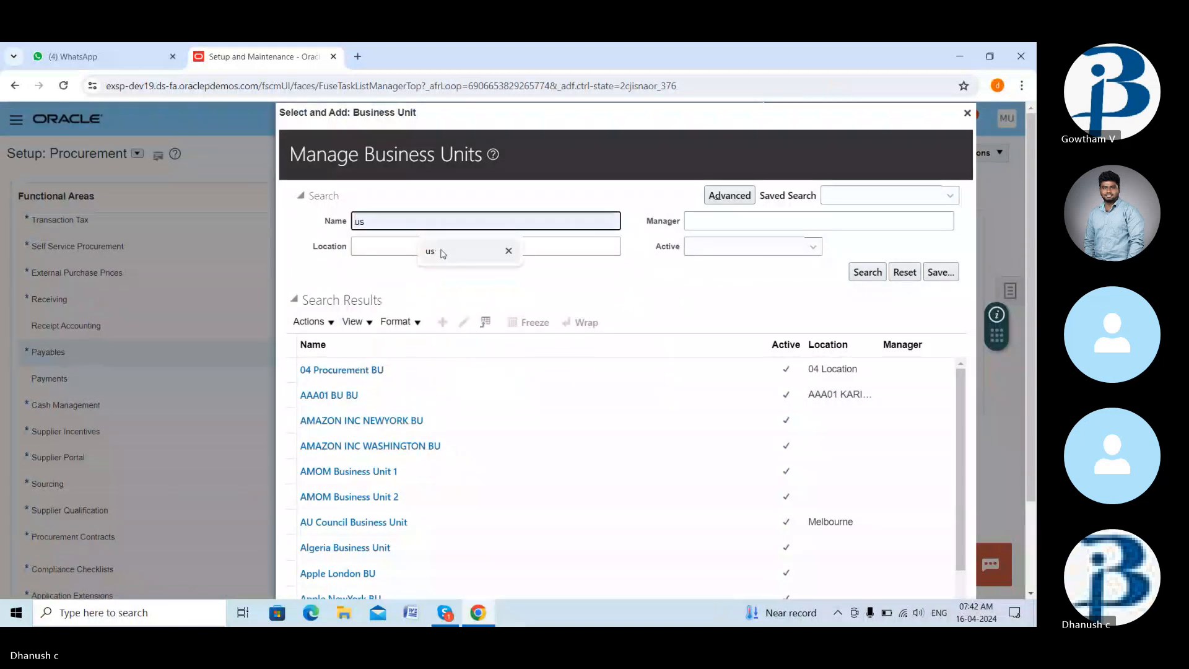
{"action": "left_click", "coordinate": [434, 252]}
{"action": "left_click", "coordinate": [880, 276]}
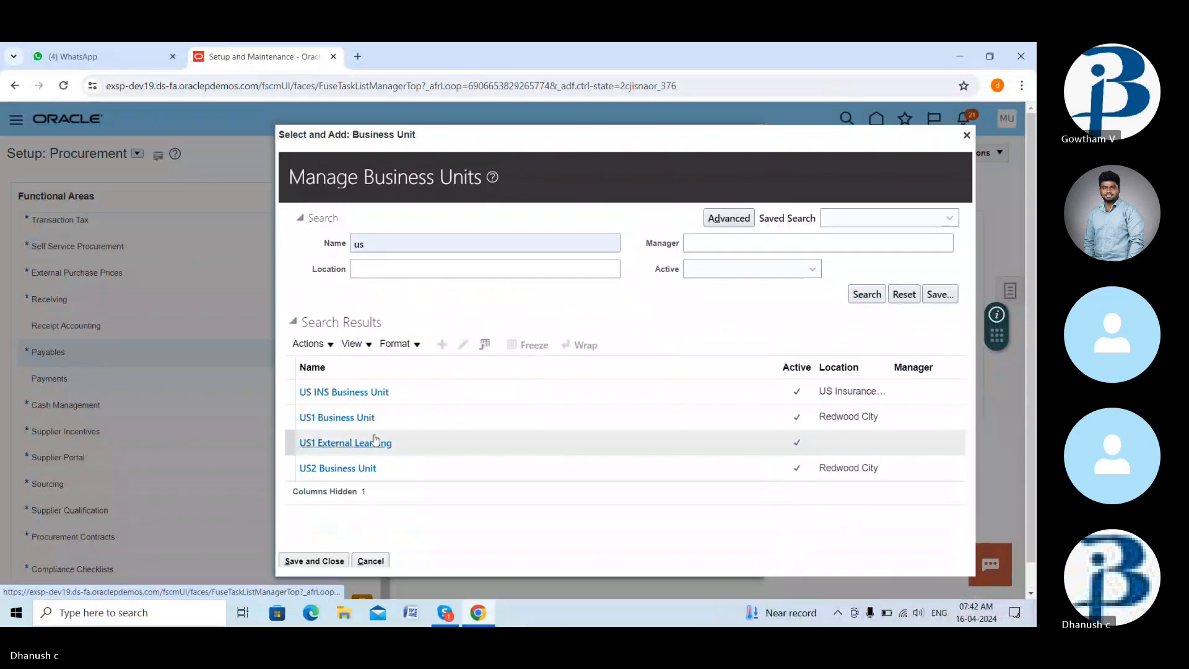
{"action": "left_click", "coordinate": [370, 425]}
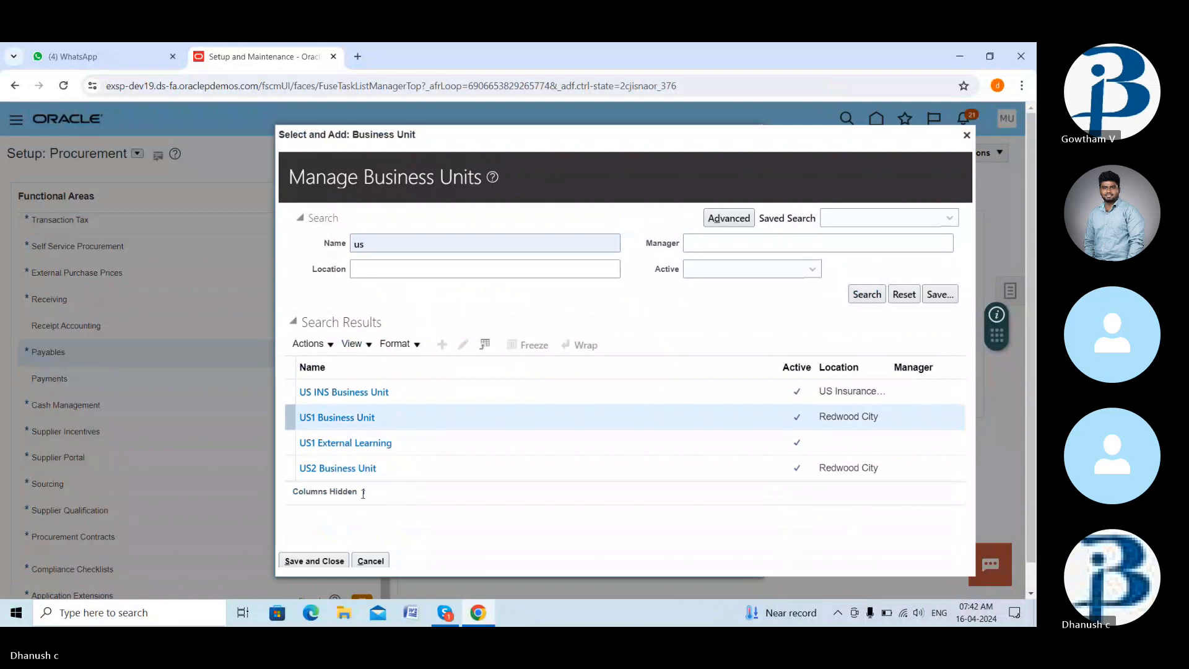
{"action": "left_click", "coordinate": [333, 562]}
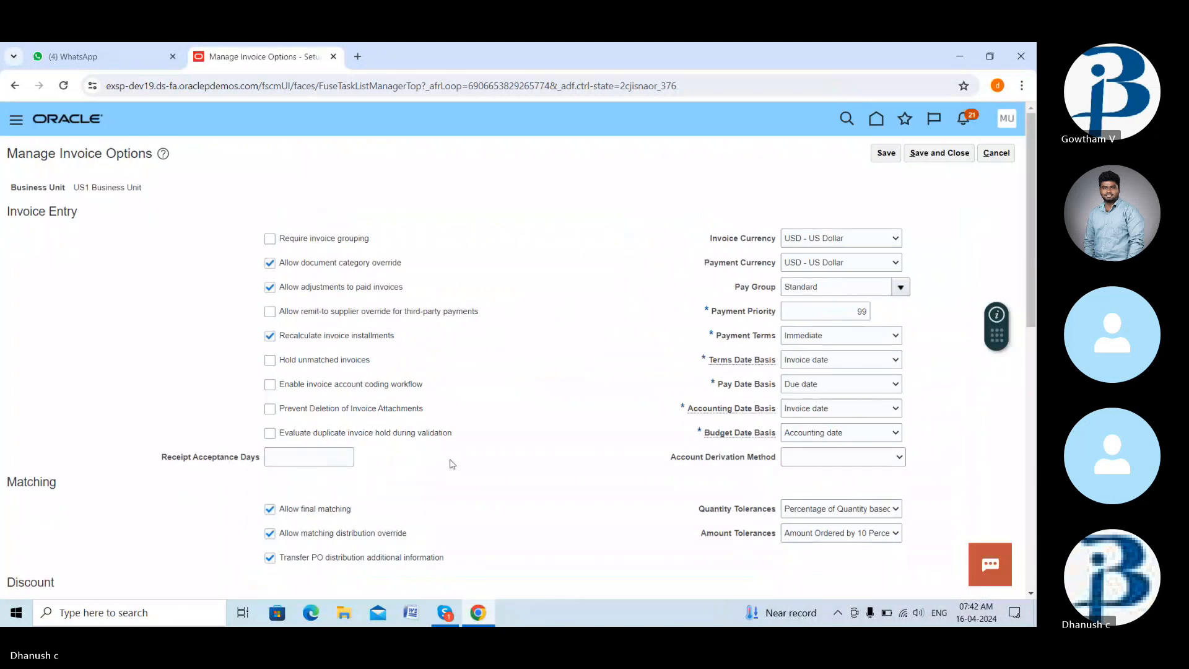
- Check Enable invoice approval and Allow force approval, then save and close
{"action": "scroll", "coordinate": [453, 464], "scroll_direction": "down", "scroll_amount": 5}
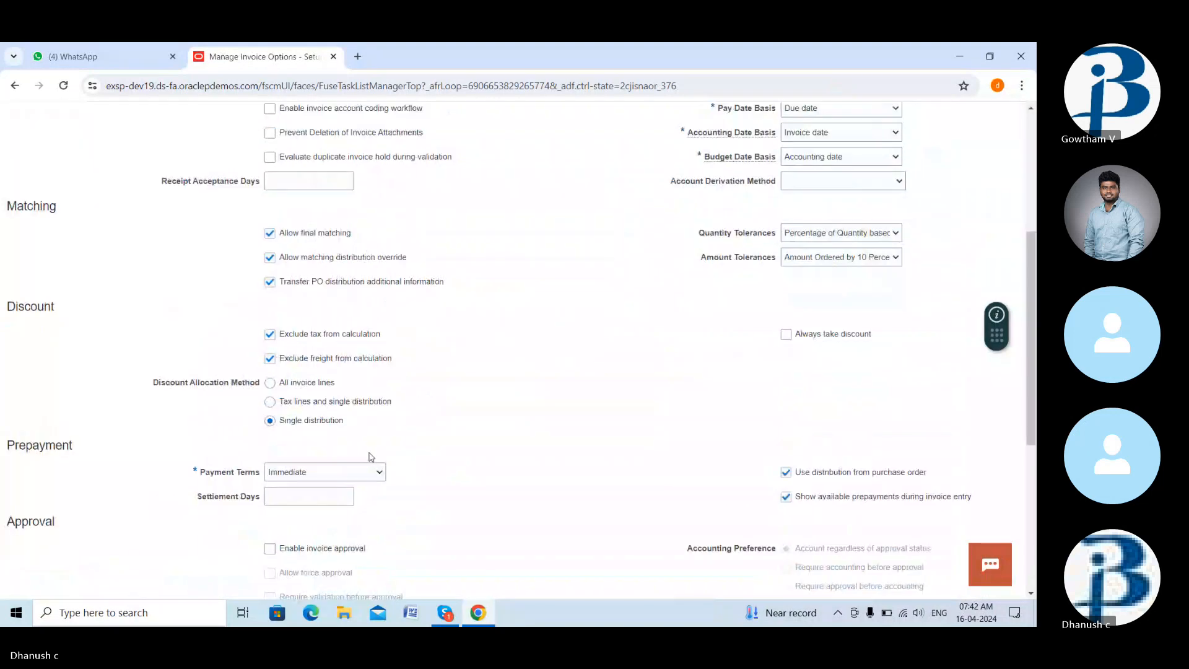
{"action": "scroll", "coordinate": [371, 462], "scroll_direction": "down", "scroll_amount": 3}
{"action": "left_click", "coordinate": [270, 365]}
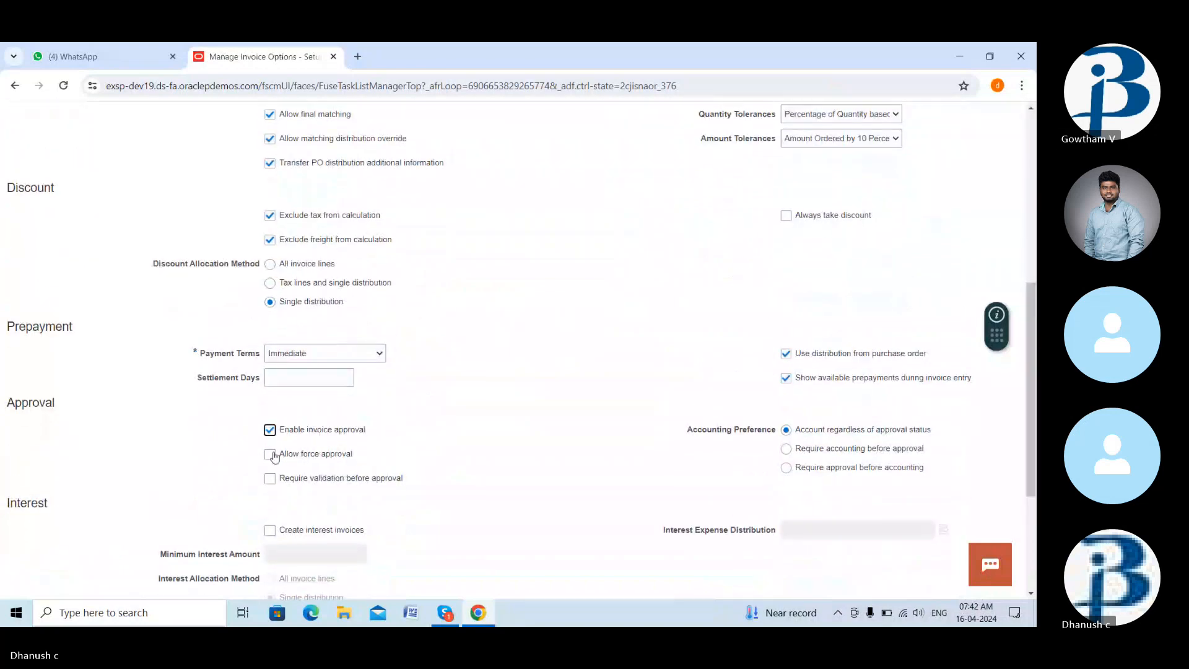
{"action": "left_click", "coordinate": [271, 455]}
{"action": "scroll", "coordinate": [482, 352], "scroll_direction": "up", "scroll_amount": 4}
{"action": "scroll", "coordinate": [482, 352], "scroll_direction": "up", "scroll_amount": 3}
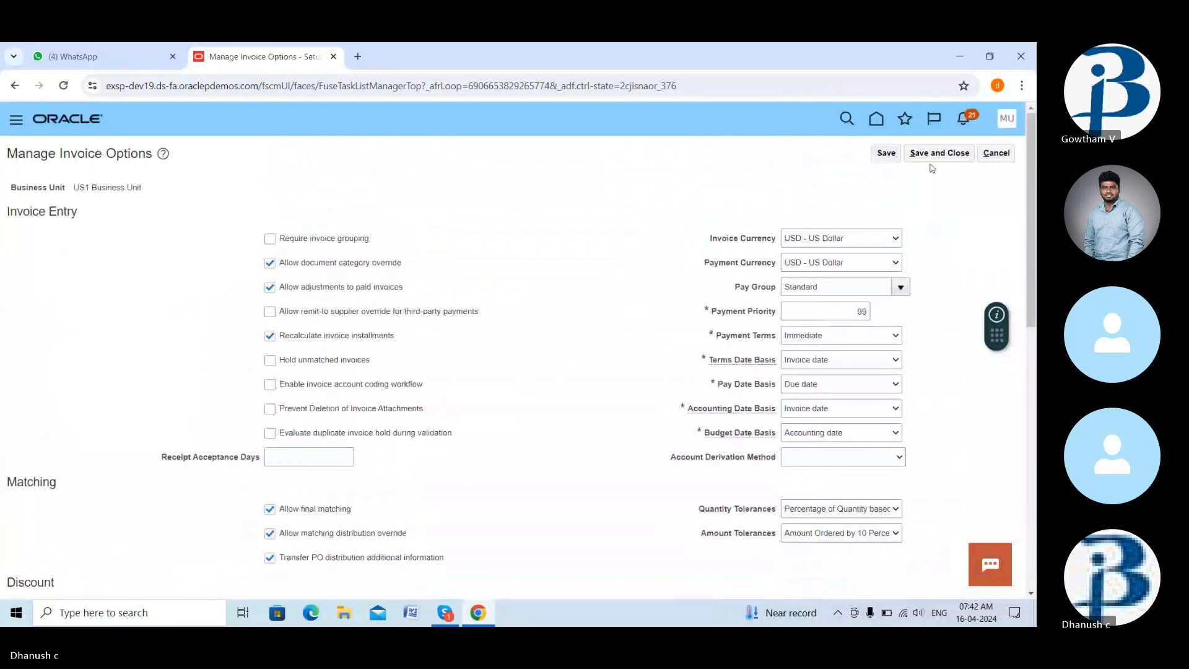
{"action": "left_click", "coordinate": [923, 153]}
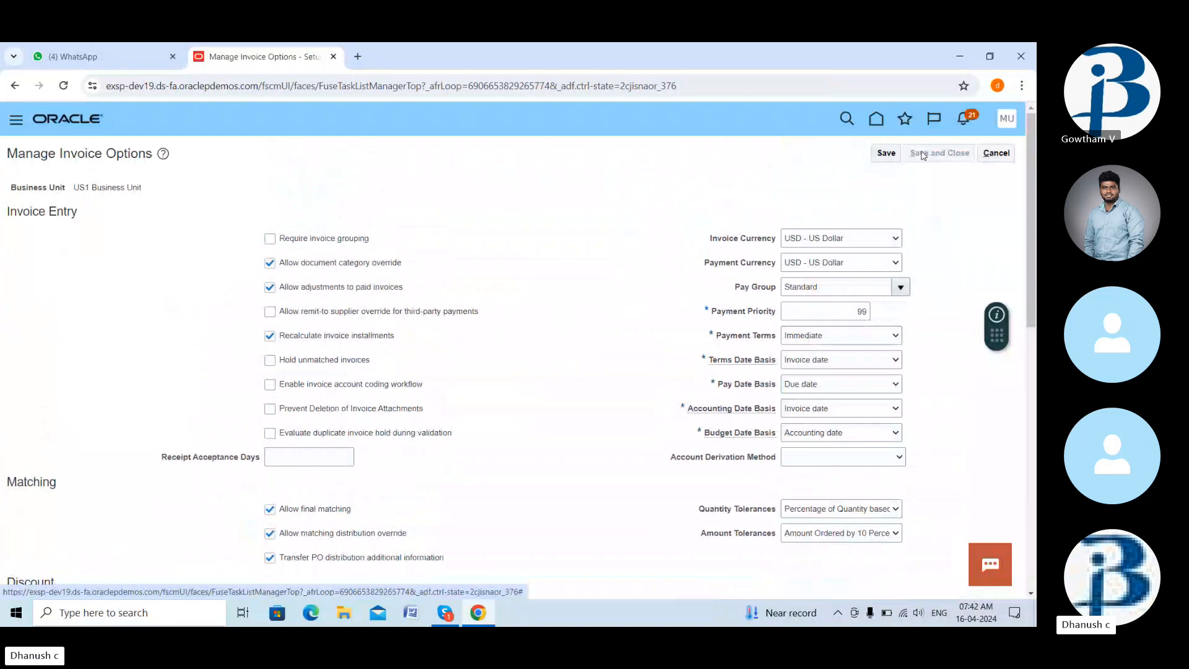
- From Home, open the Invoices work area and reach Manage Invoices through the Tasks panel
{"action": "left_click", "coordinate": [876, 119]}
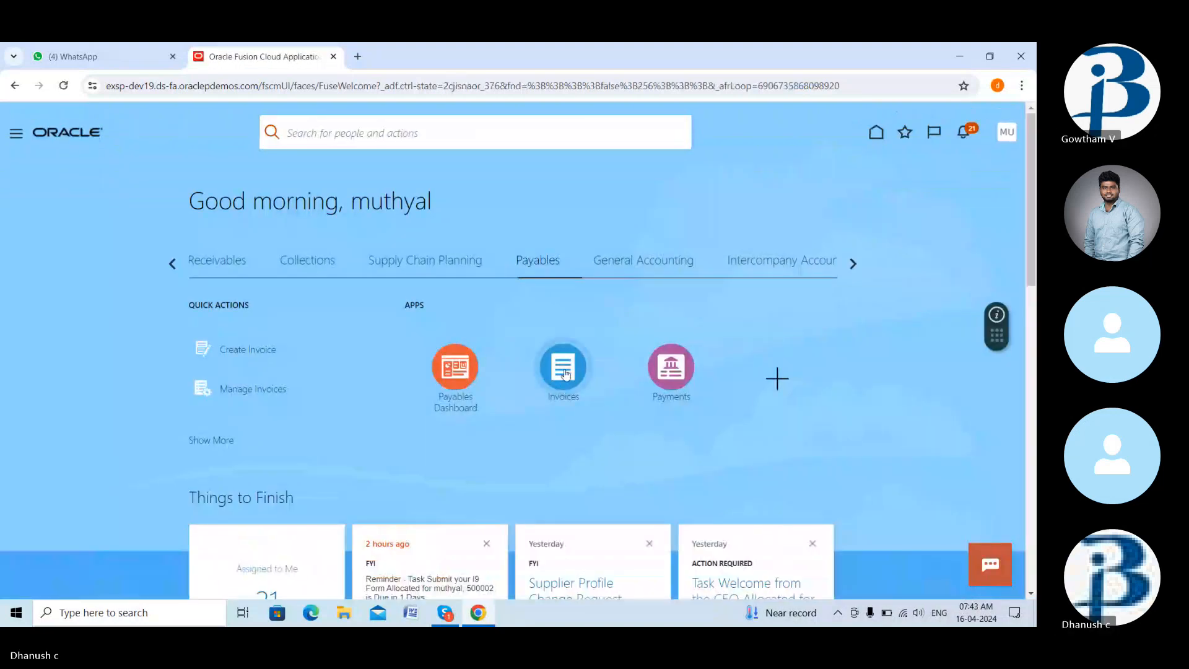
{"action": "left_click", "coordinate": [565, 372]}
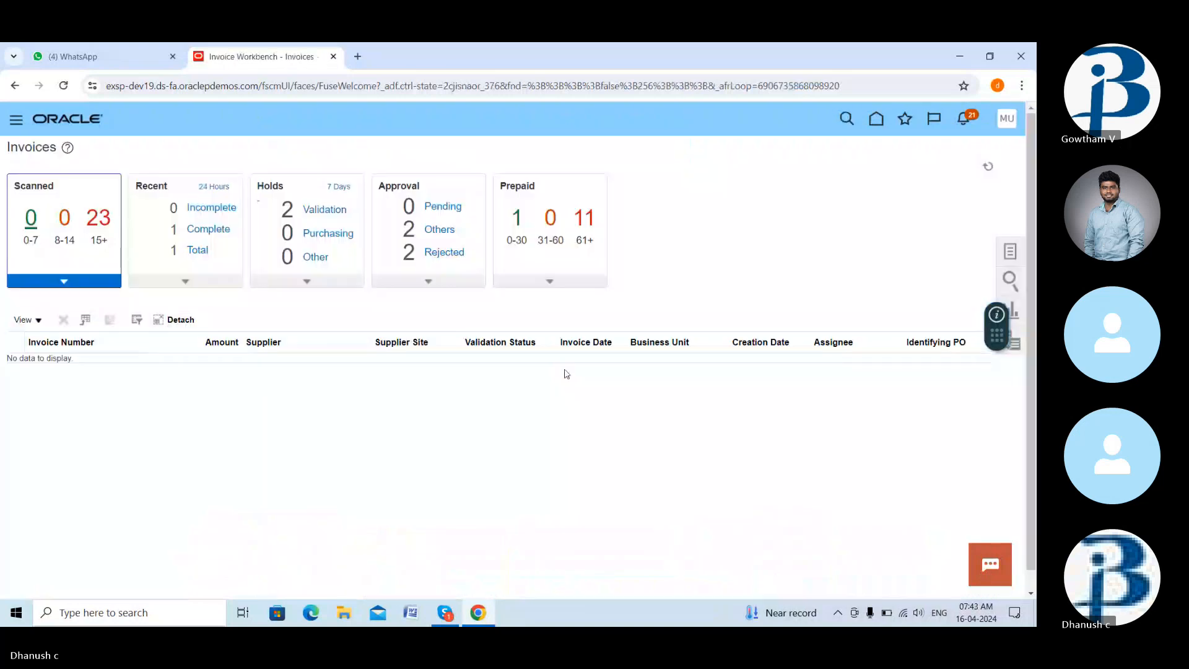
{"action": "left_click", "coordinate": [1012, 254]}
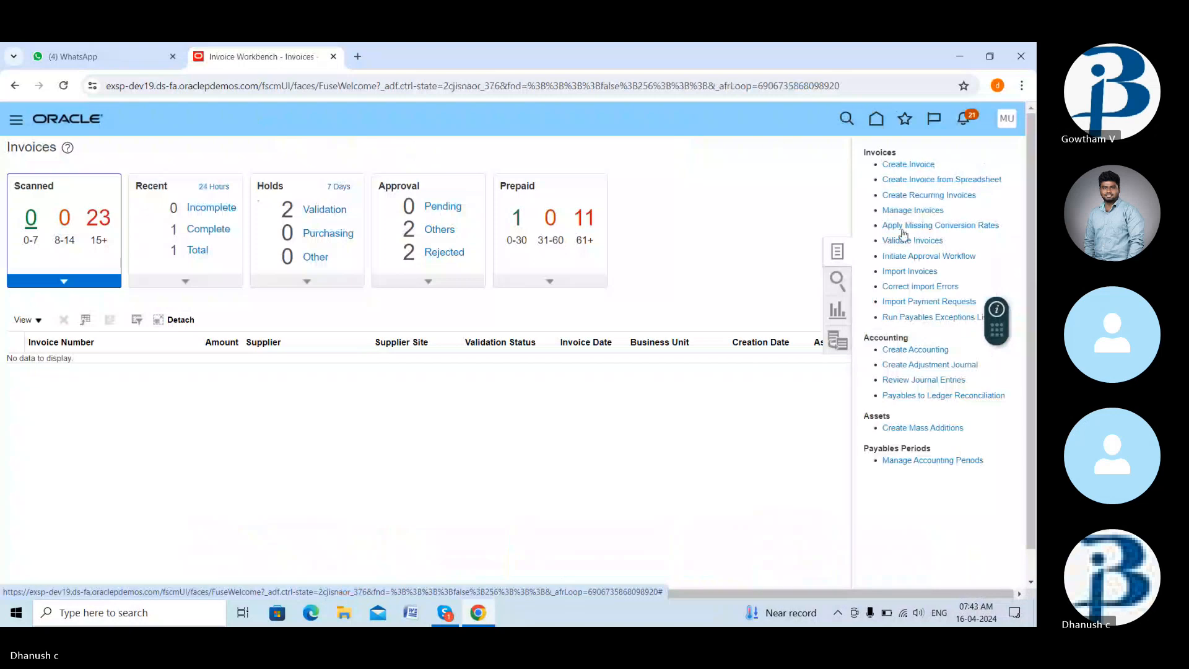
{"action": "left_click", "coordinate": [909, 164]}
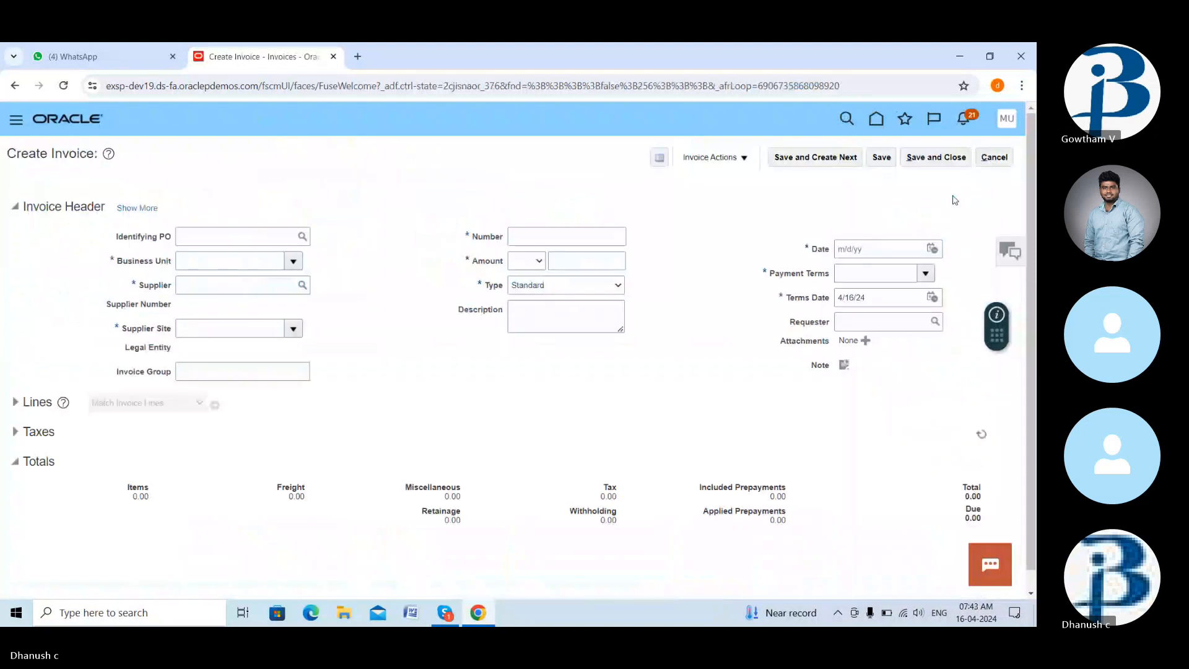
{"action": "left_click", "coordinate": [990, 155]}
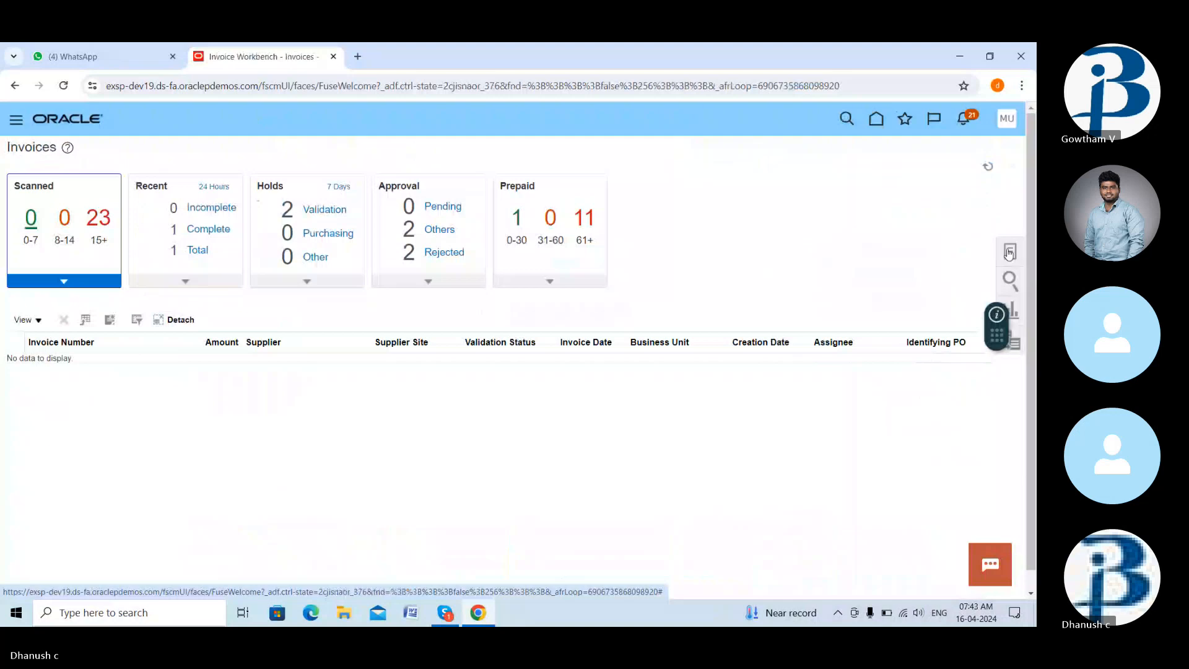
{"action": "left_click", "coordinate": [1010, 252]}
{"action": "left_click", "coordinate": [937, 211]}
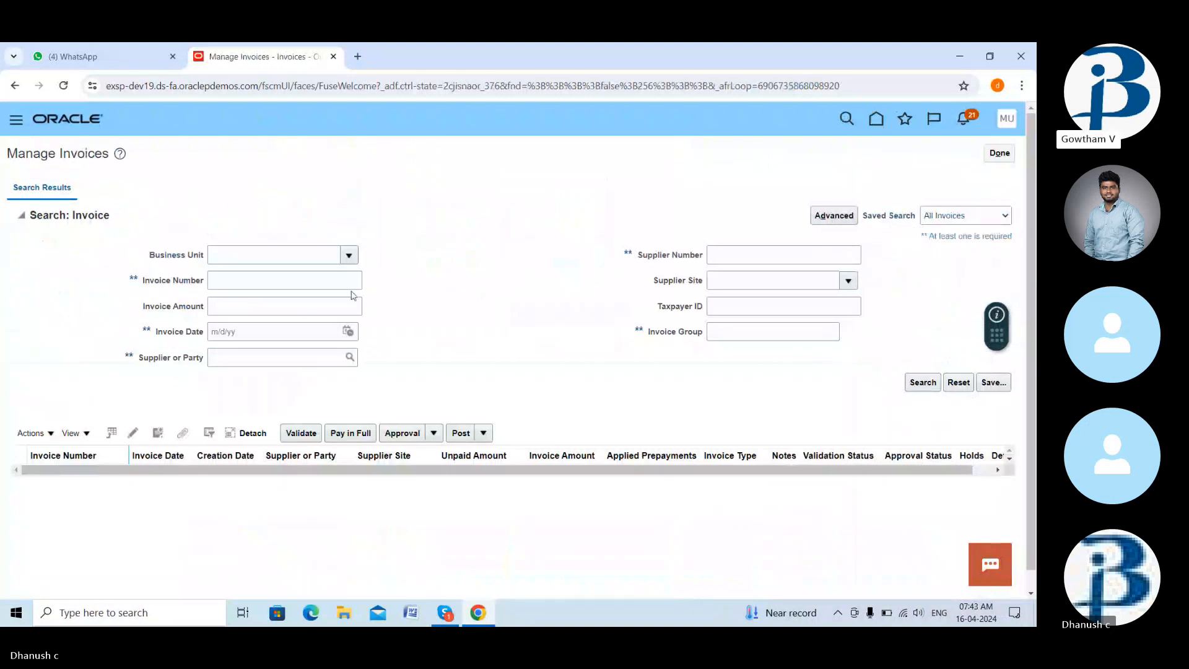
{"action": "left_click", "coordinate": [332, 279]}
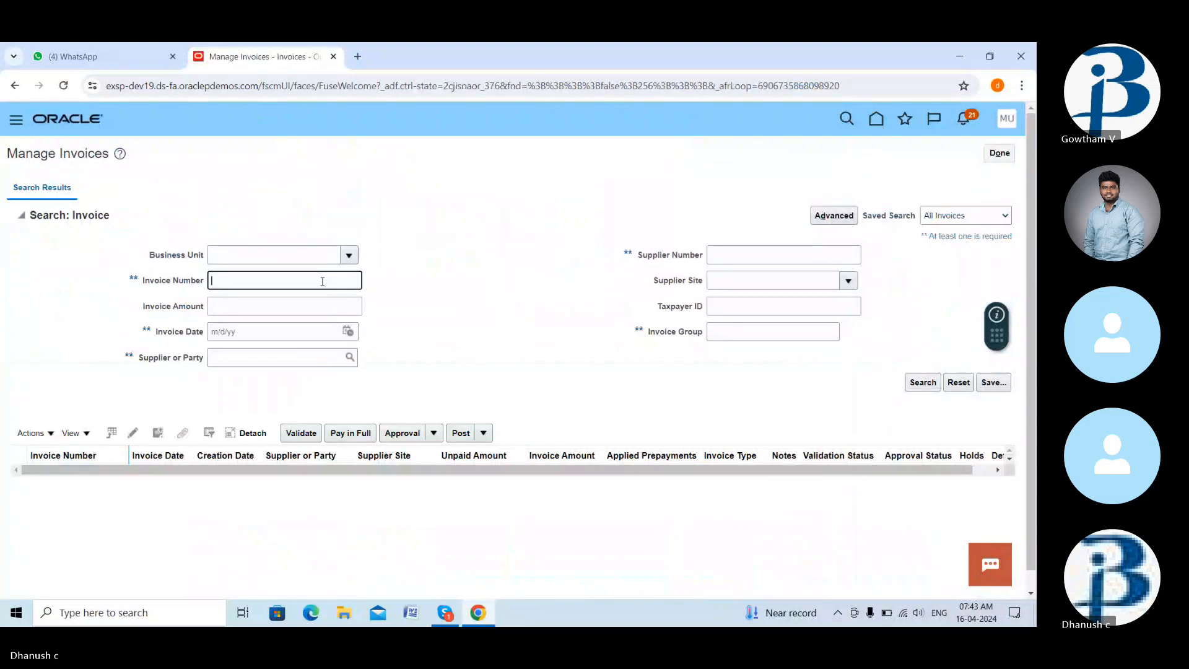
{"action": "type", "text": "A"}
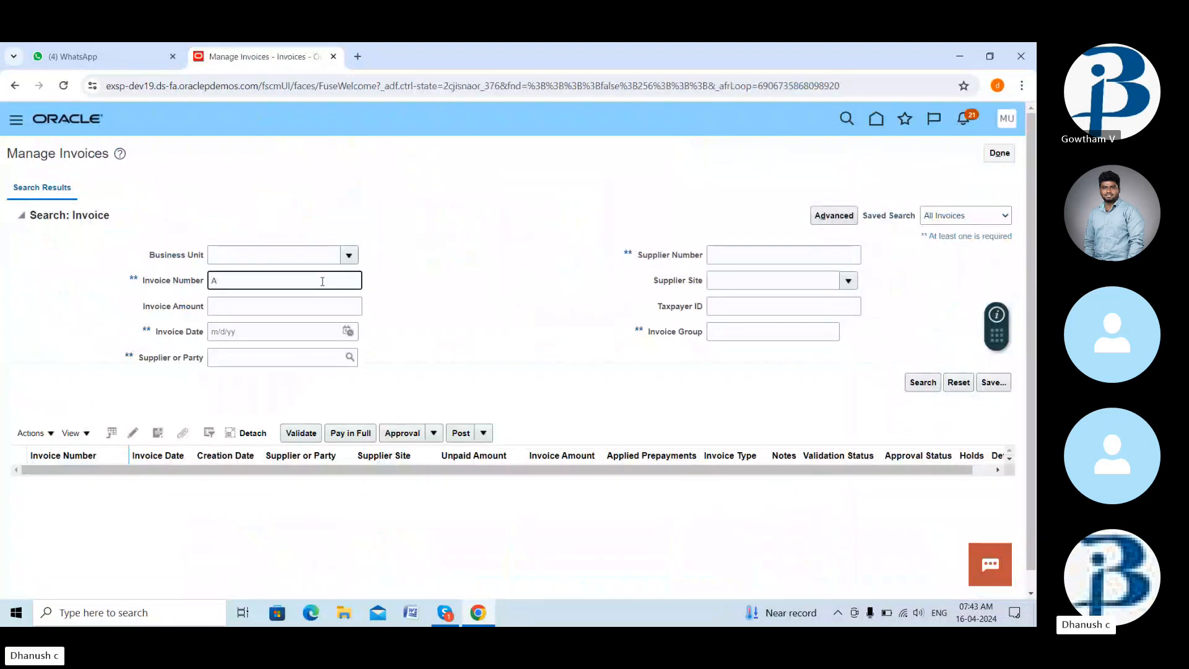
{"action": "type", "text": "P123"}
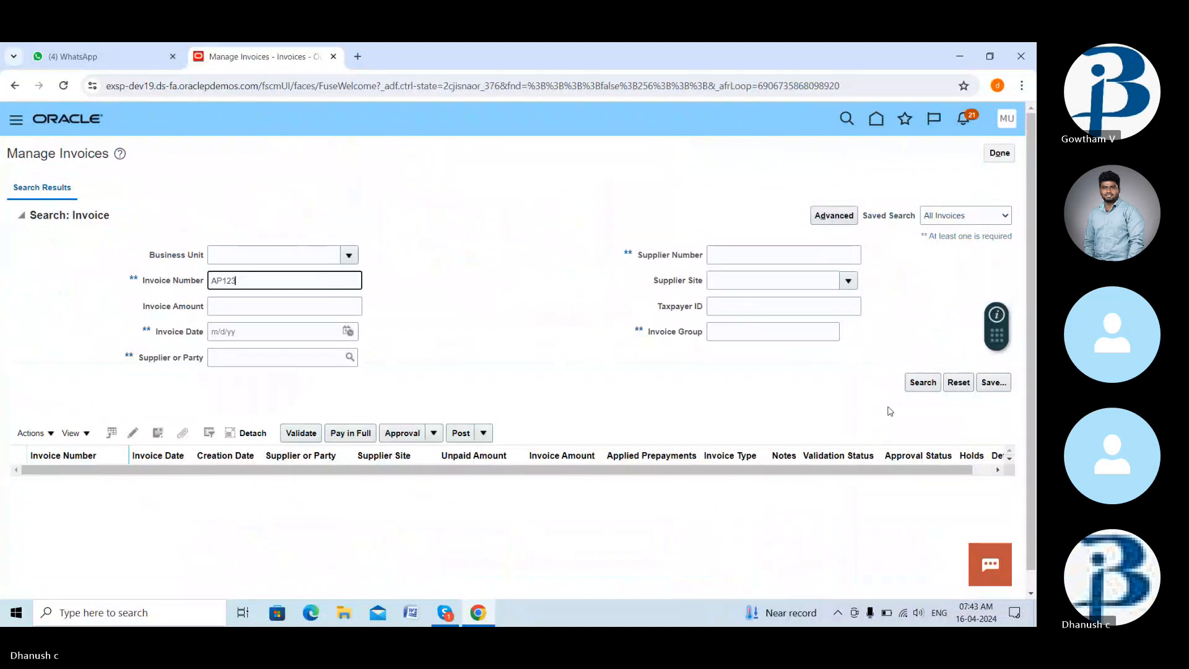
{"action": "left_click", "coordinate": [921, 388]}
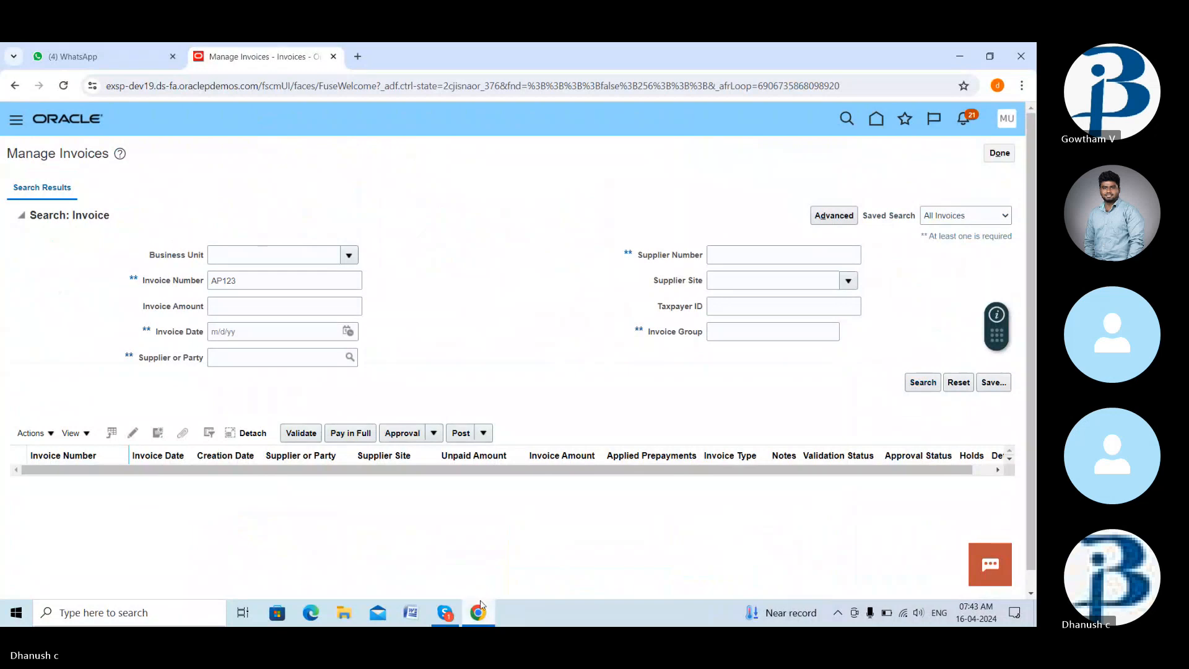
{"action": "left_click", "coordinate": [448, 613]}
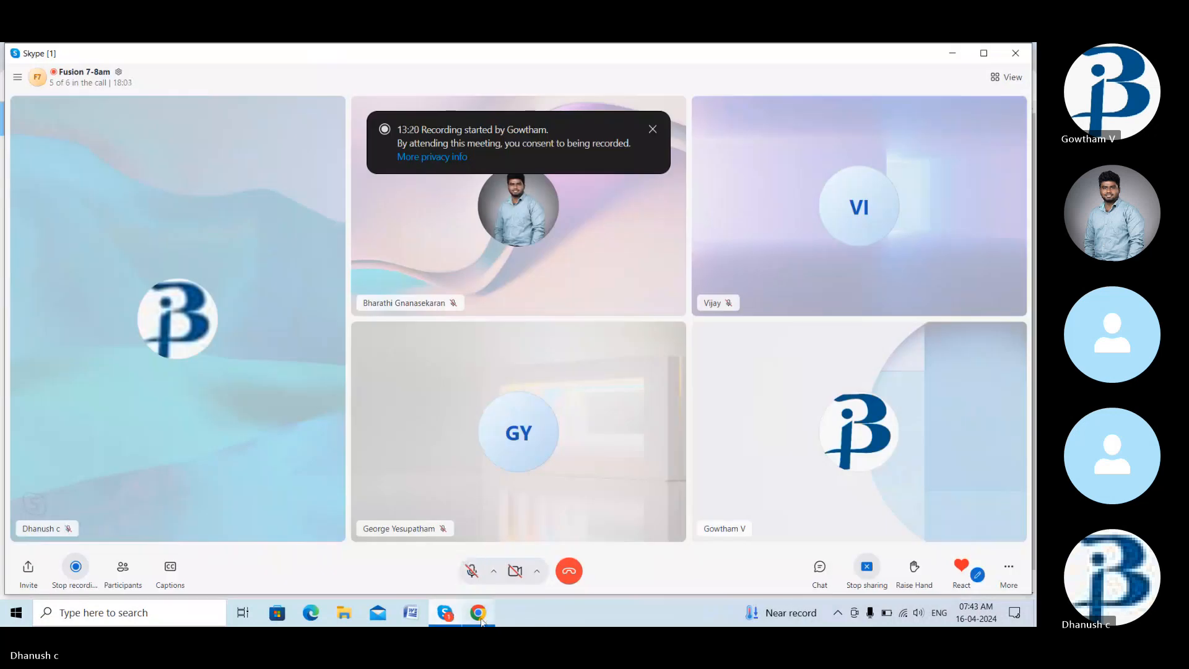
{"action": "left_click", "coordinate": [480, 616]}
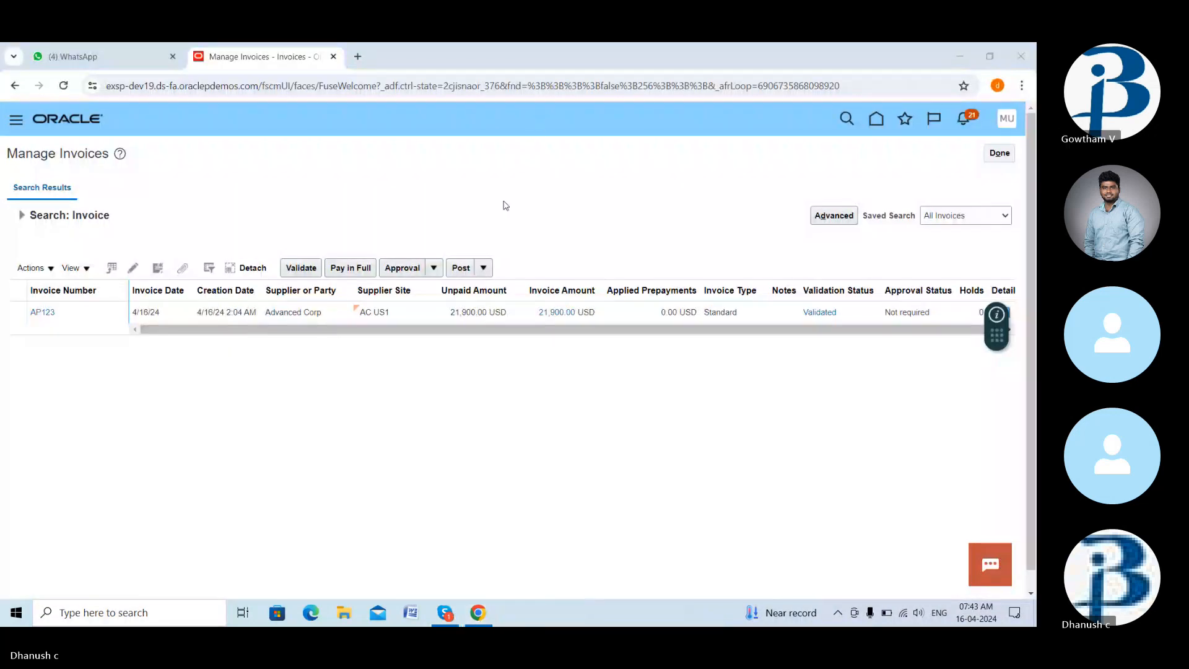
{"action": "left_click", "coordinate": [266, 314]}
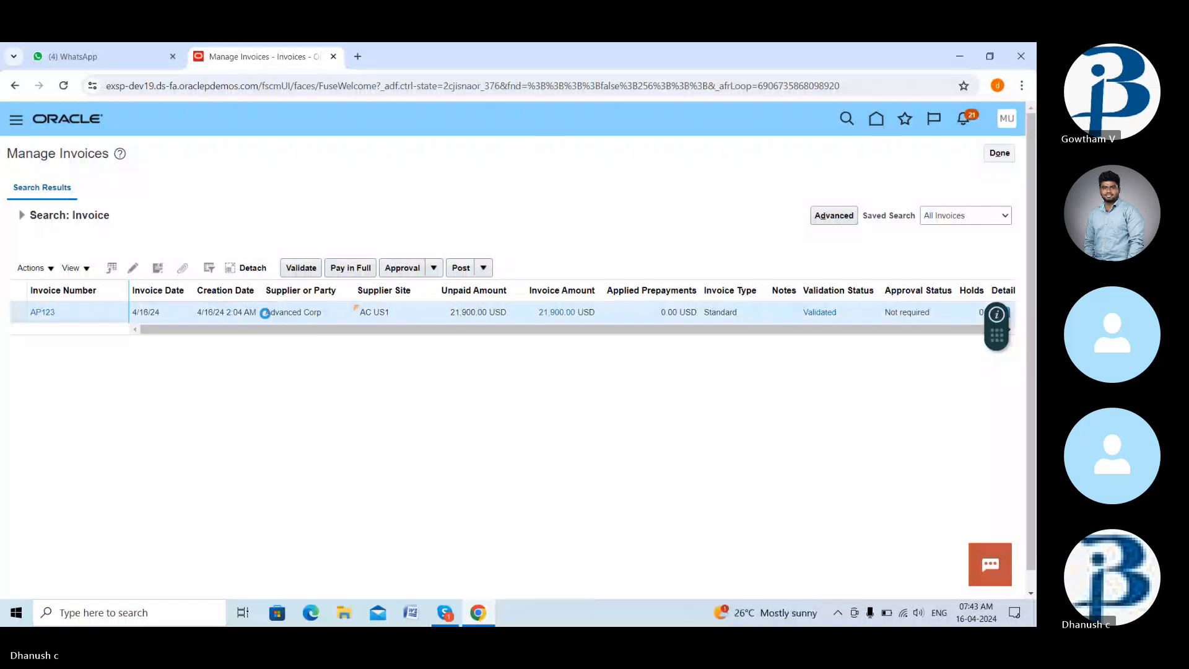
{"action": "left_click", "coordinate": [433, 271]}
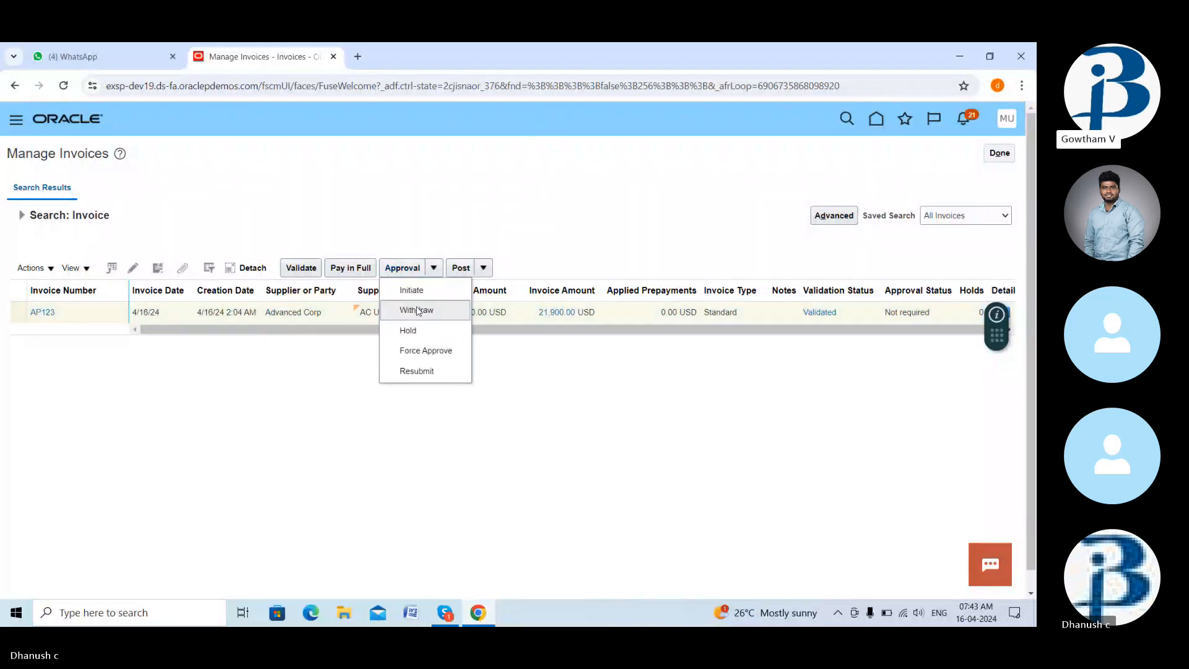
{"action": "left_click", "coordinate": [287, 382]}
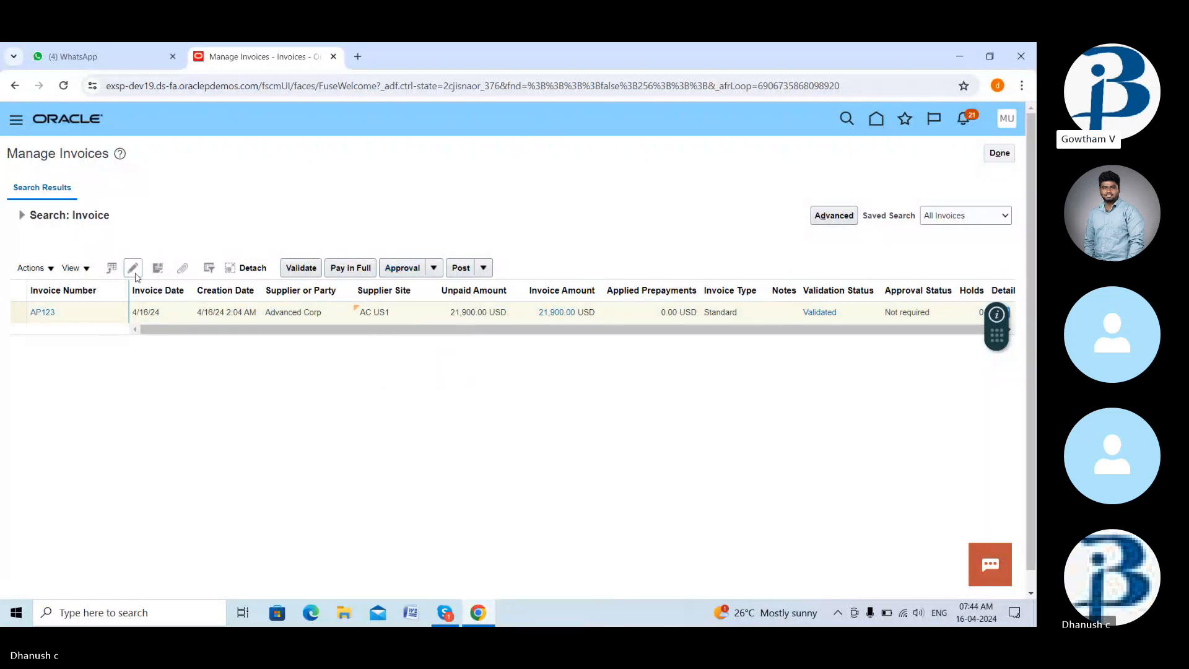
- Edit invoice AP123, attempt Approval > Force Approve, and dismiss the not-applicable error
{"action": "left_click", "coordinate": [132, 269]}
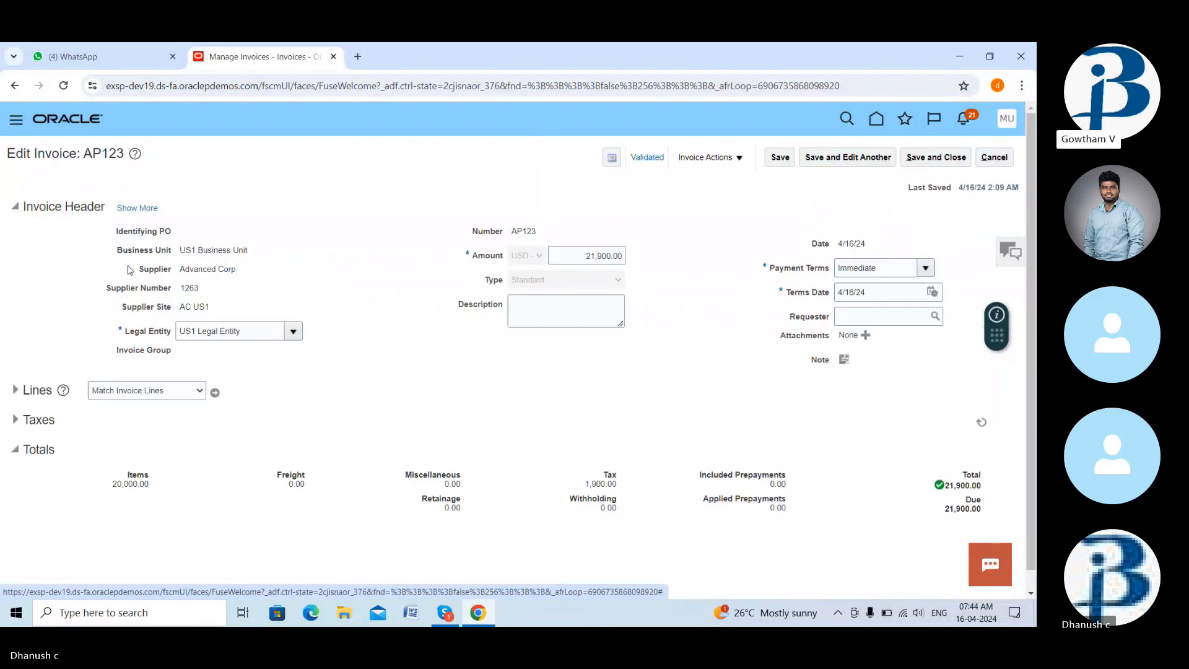
{"action": "left_click", "coordinate": [706, 158]}
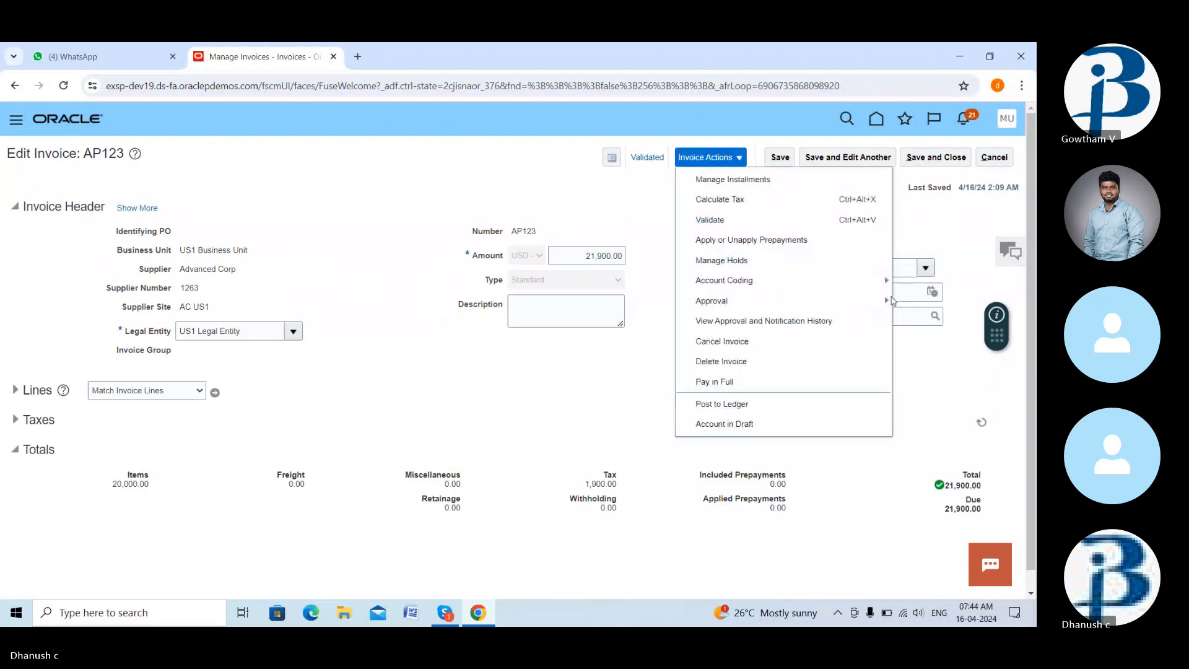
{"action": "mouse_move", "coordinate": [888, 304]}
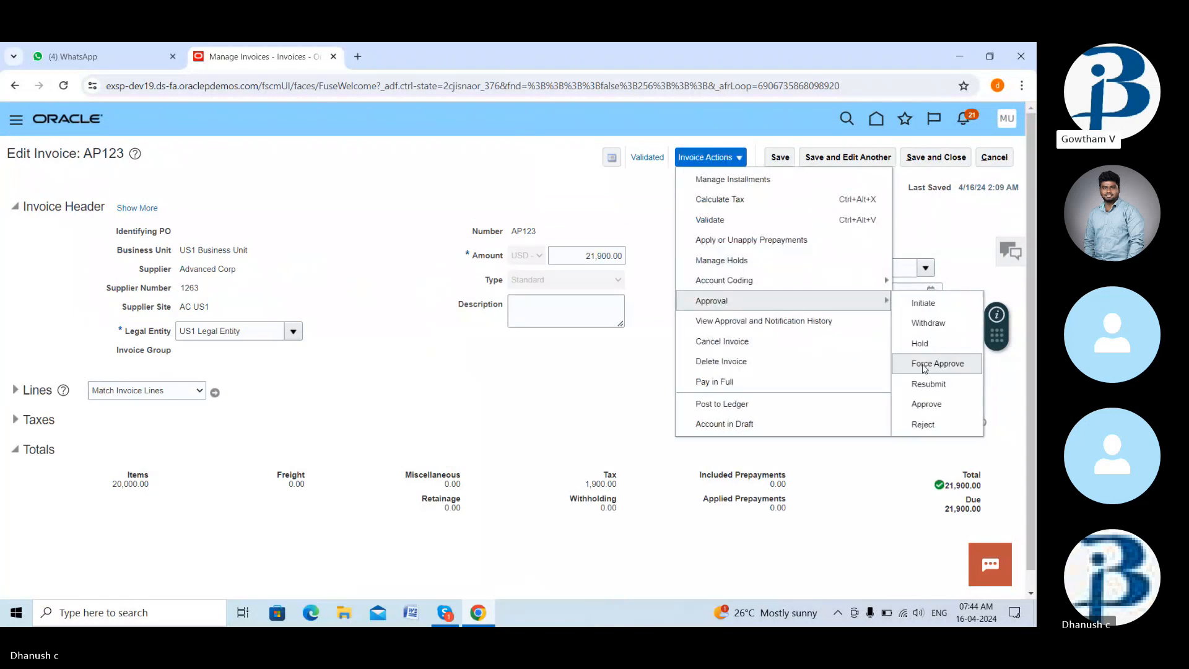
{"action": "left_click", "coordinate": [923, 365]}
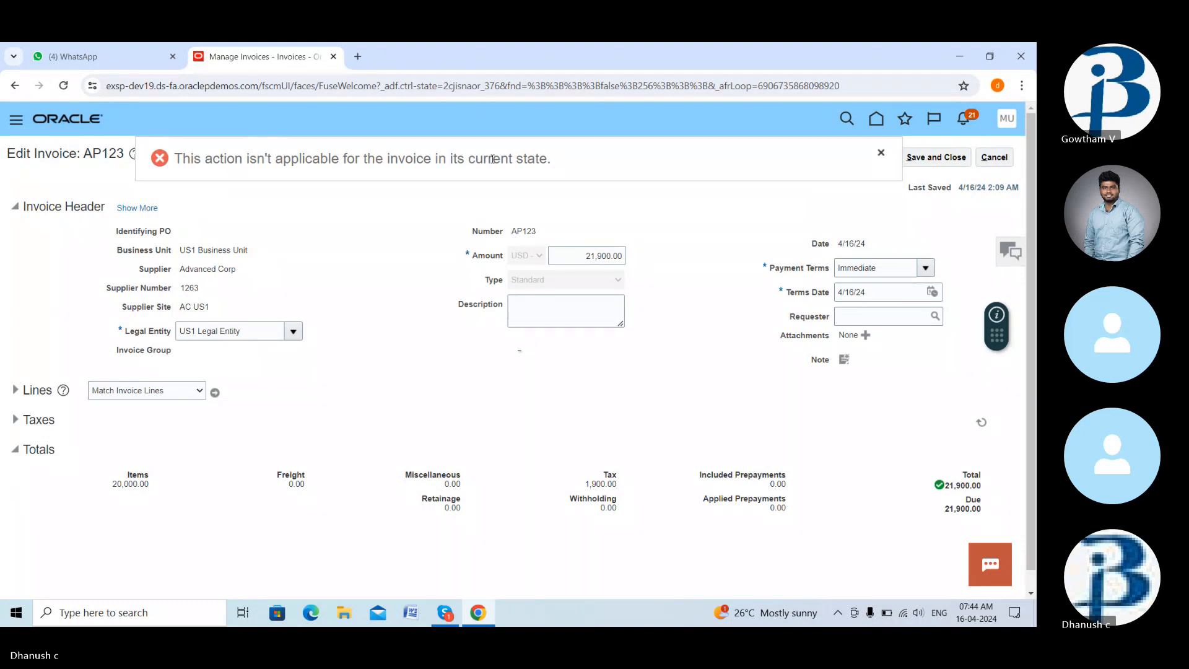
{"action": "left_click", "coordinate": [881, 151]}
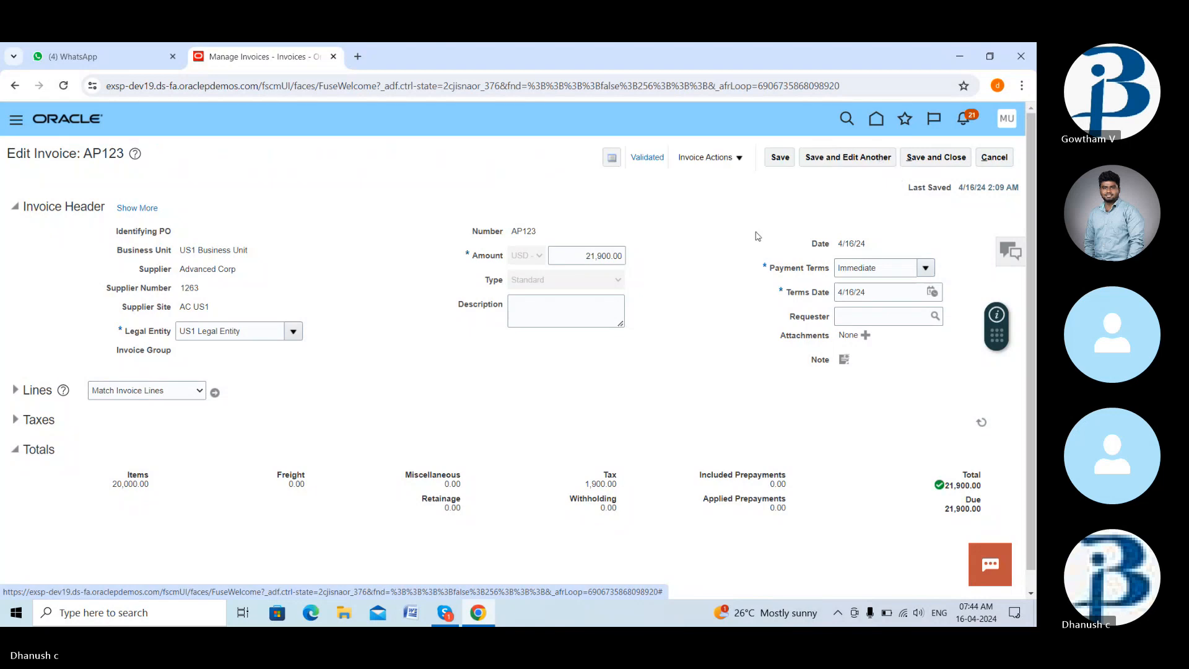
{"action": "scroll", "coordinate": [681, 324], "scroll_direction": "down", "scroll_amount": 1}
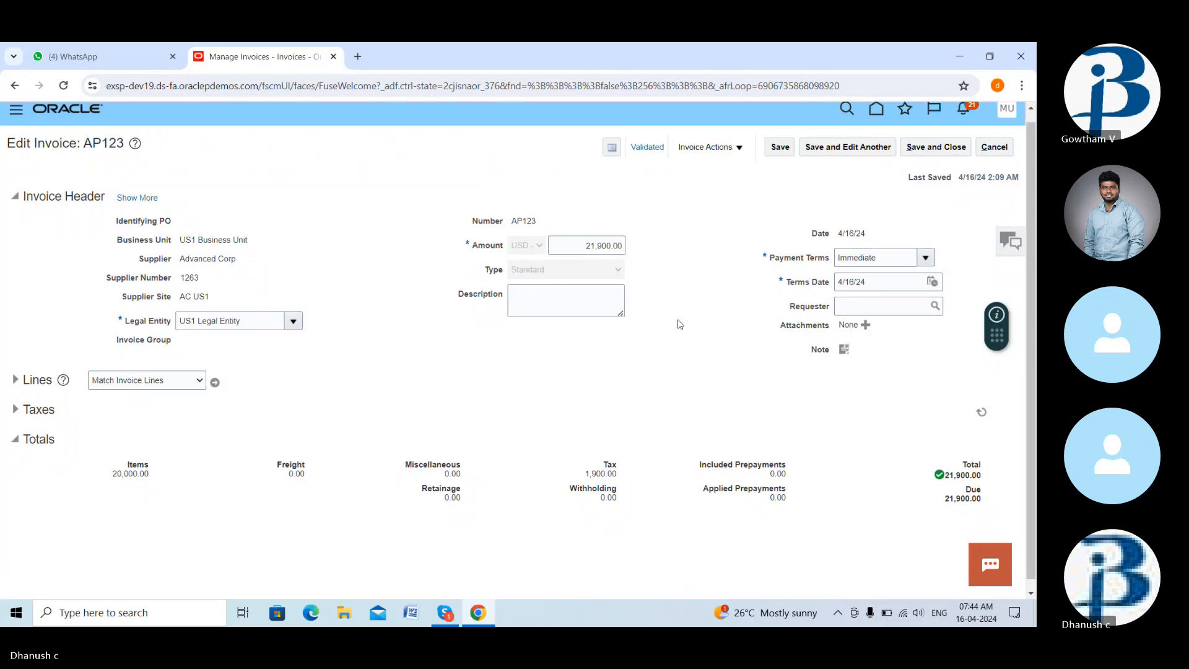
{"action": "scroll", "coordinate": [681, 324], "scroll_direction": "up", "scroll_amount": 1}
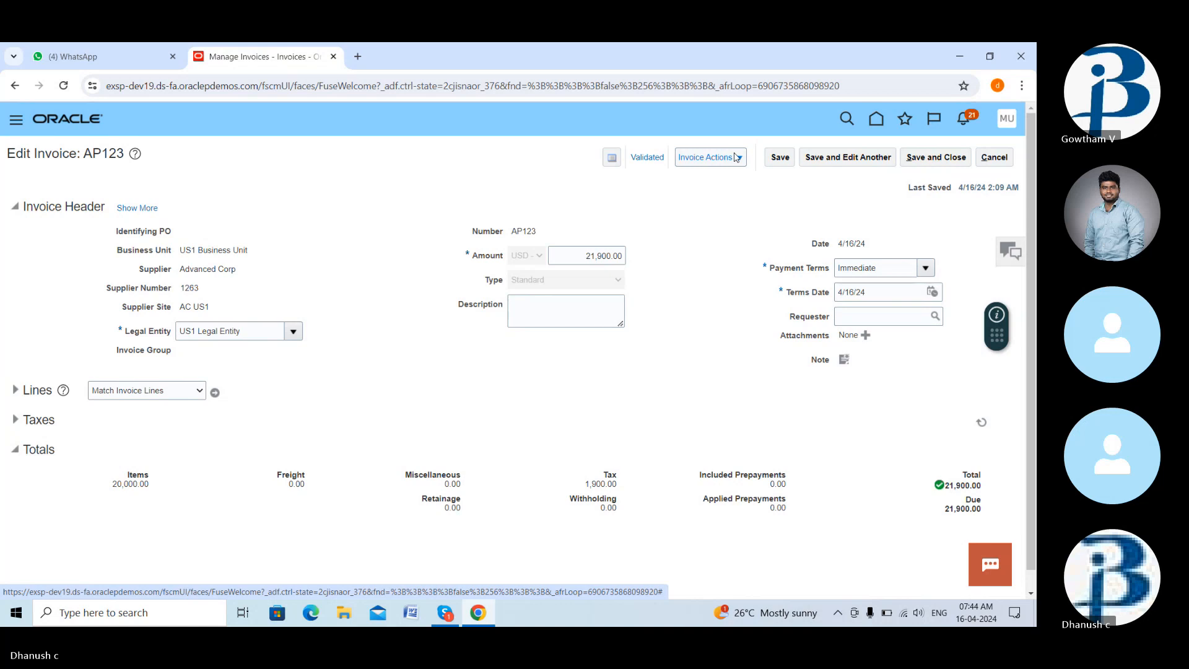
- Unmute the microphone in the Skype call and return to the invoice in Chrome
{"action": "left_click", "coordinate": [446, 613]}
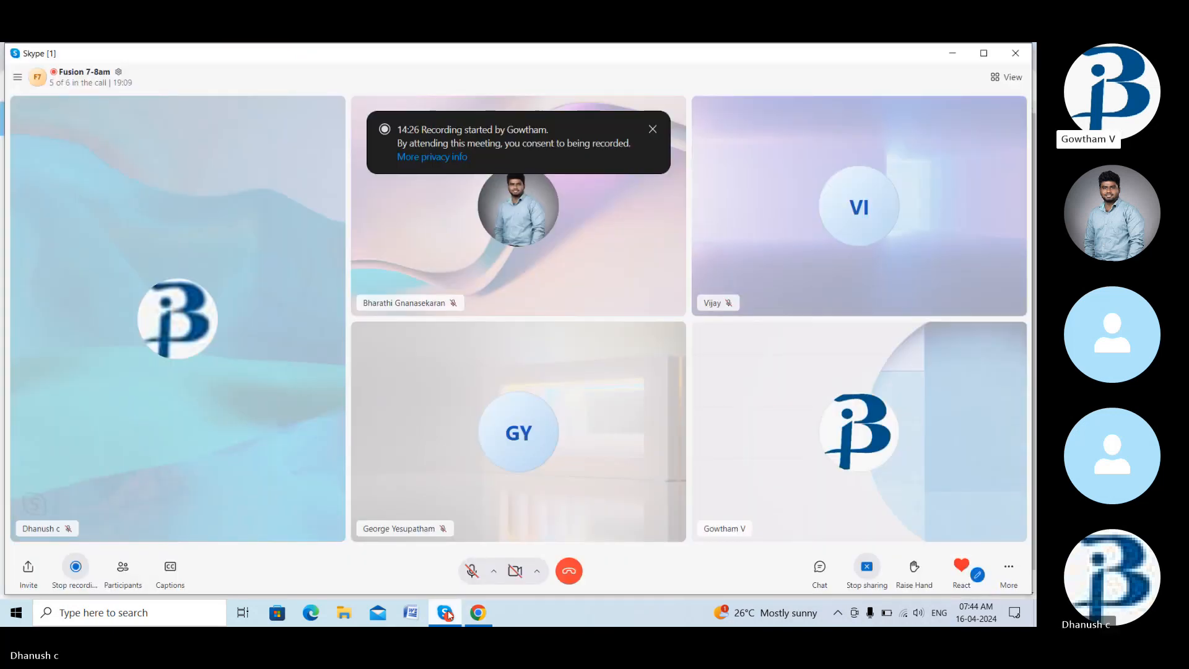
{"action": "left_click", "coordinate": [469, 581]}
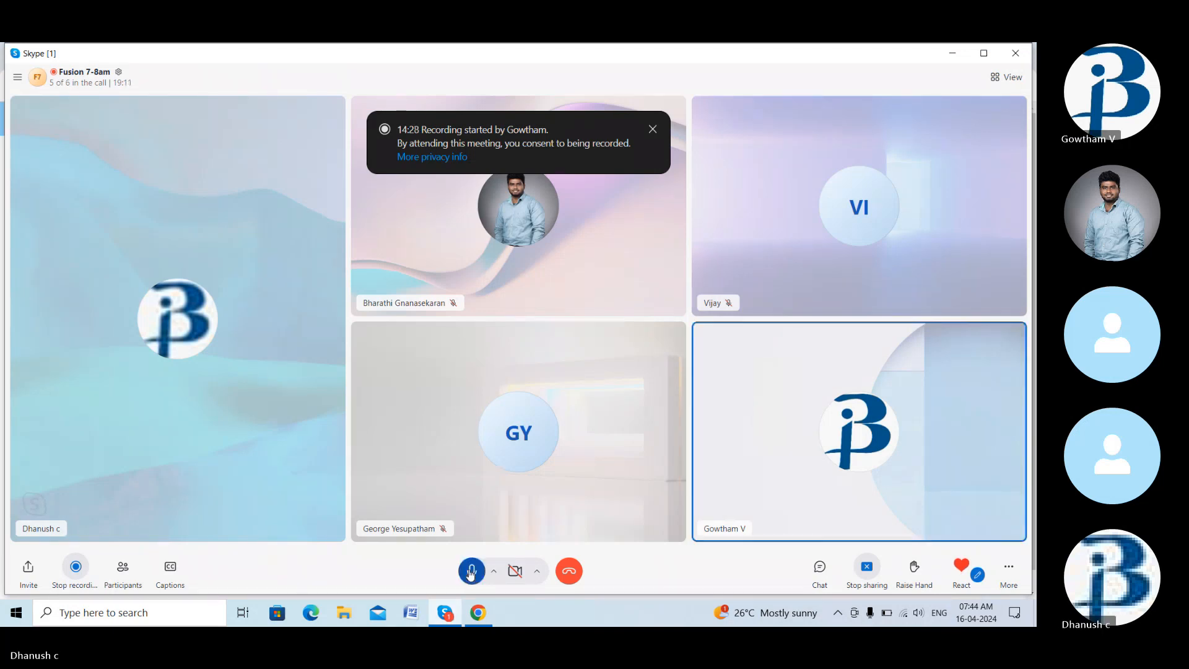
{"action": "left_click", "coordinate": [482, 622]}
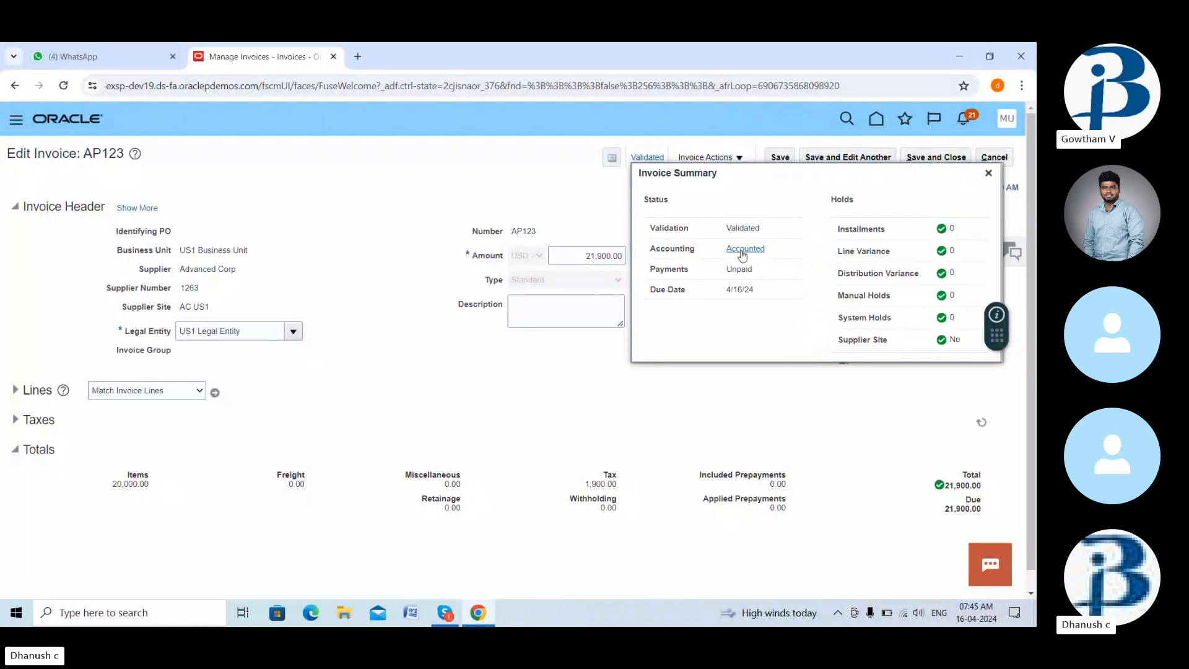
- Close the invoice summary and choose Pay in Full for AP123
{"action": "left_click", "coordinate": [988, 173]}
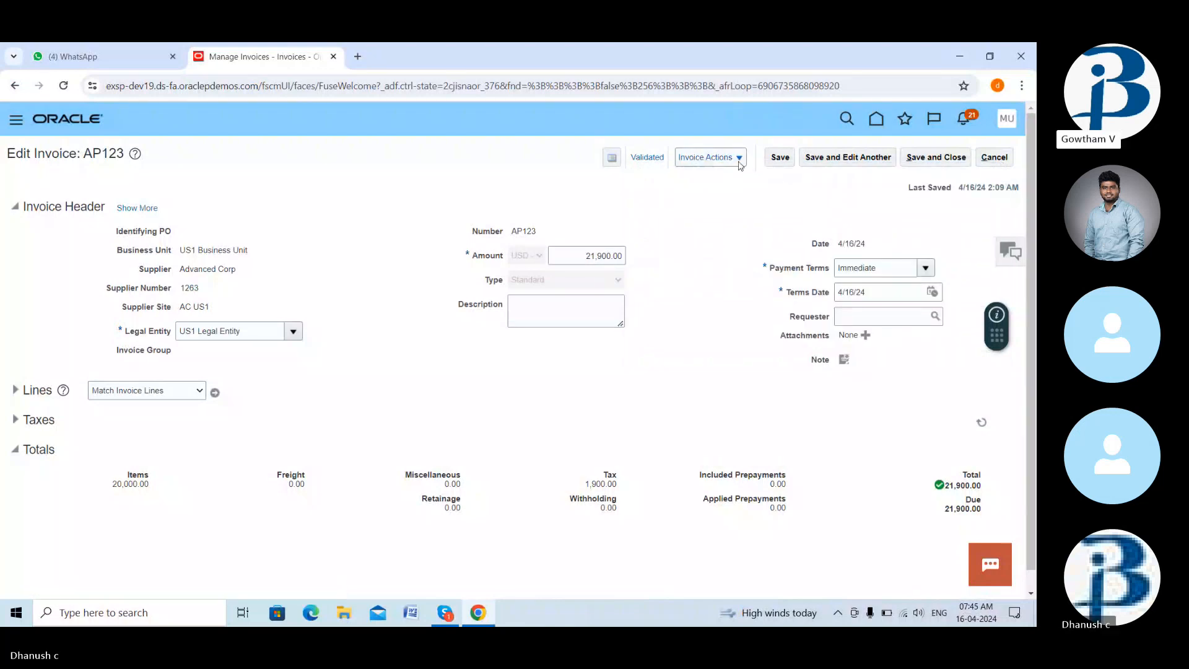
{"action": "left_click", "coordinate": [709, 160]}
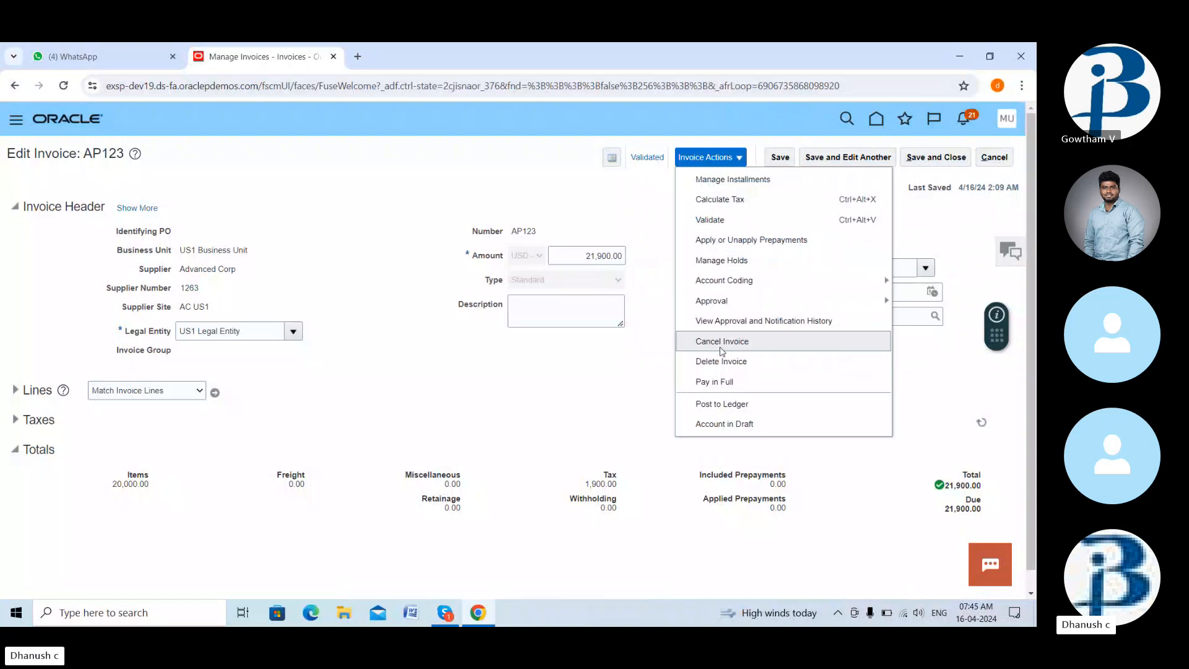
{"action": "left_click", "coordinate": [721, 381]}
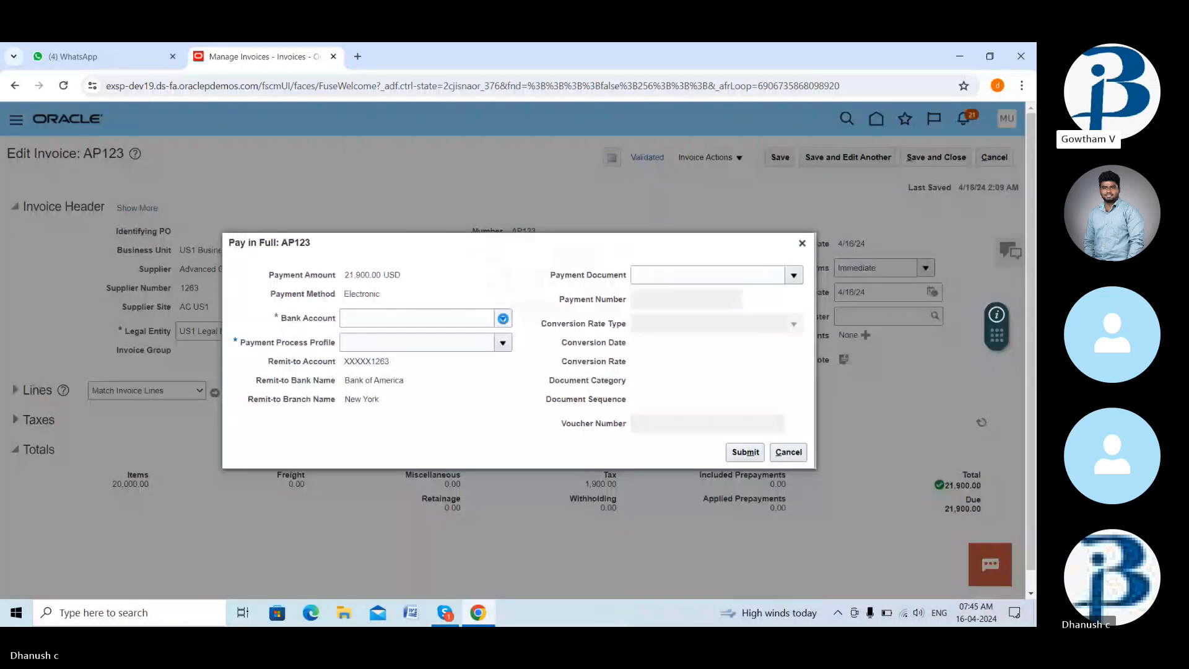
{"action": "left_click", "coordinate": [503, 318]}
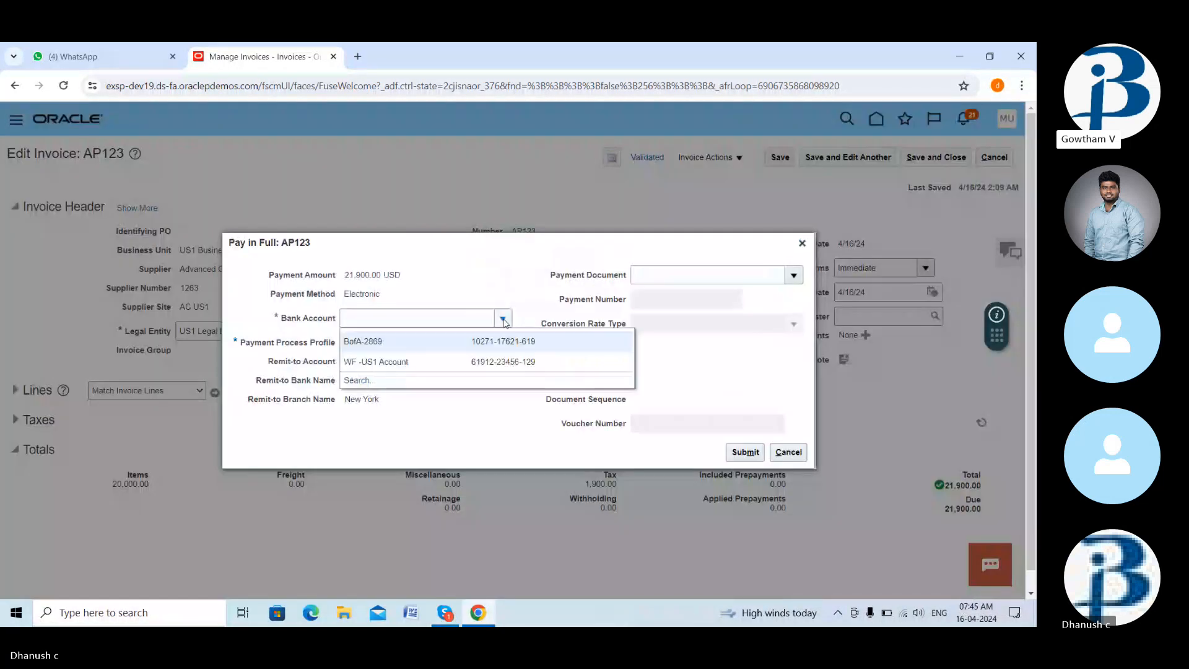
{"action": "left_click", "coordinate": [416, 346]}
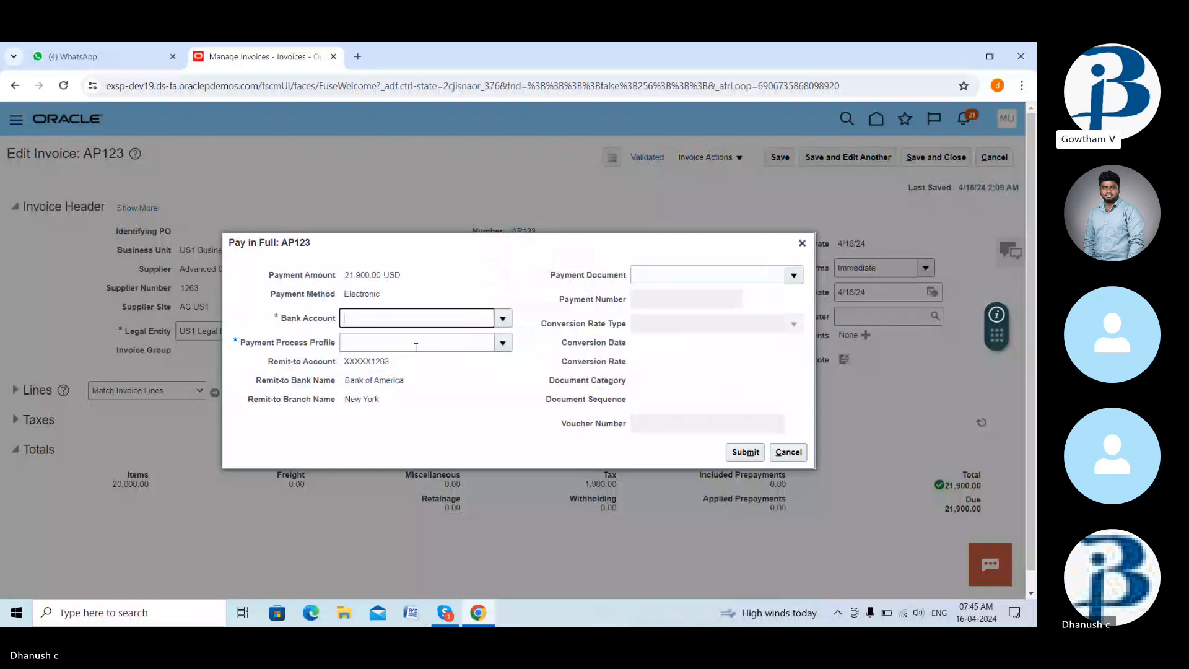
{"action": "left_click", "coordinate": [502, 344]}
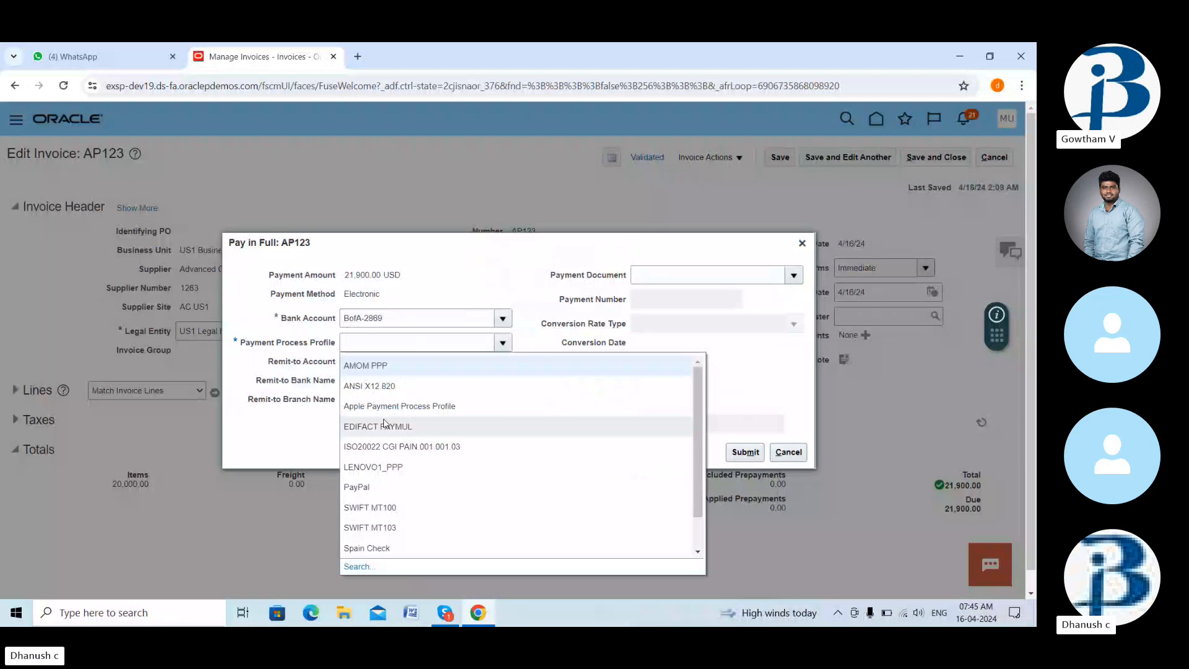
{"action": "scroll", "coordinate": [389, 471], "scroll_direction": "down", "scroll_amount": 2}
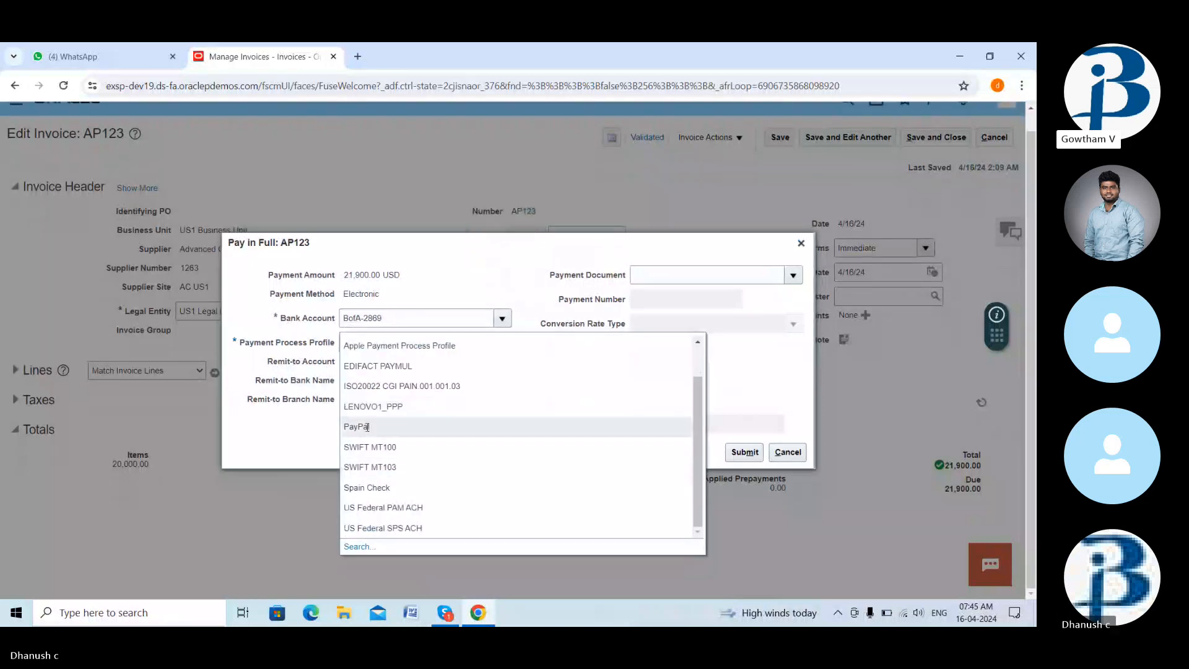
{"action": "left_click", "coordinate": [368, 427]}
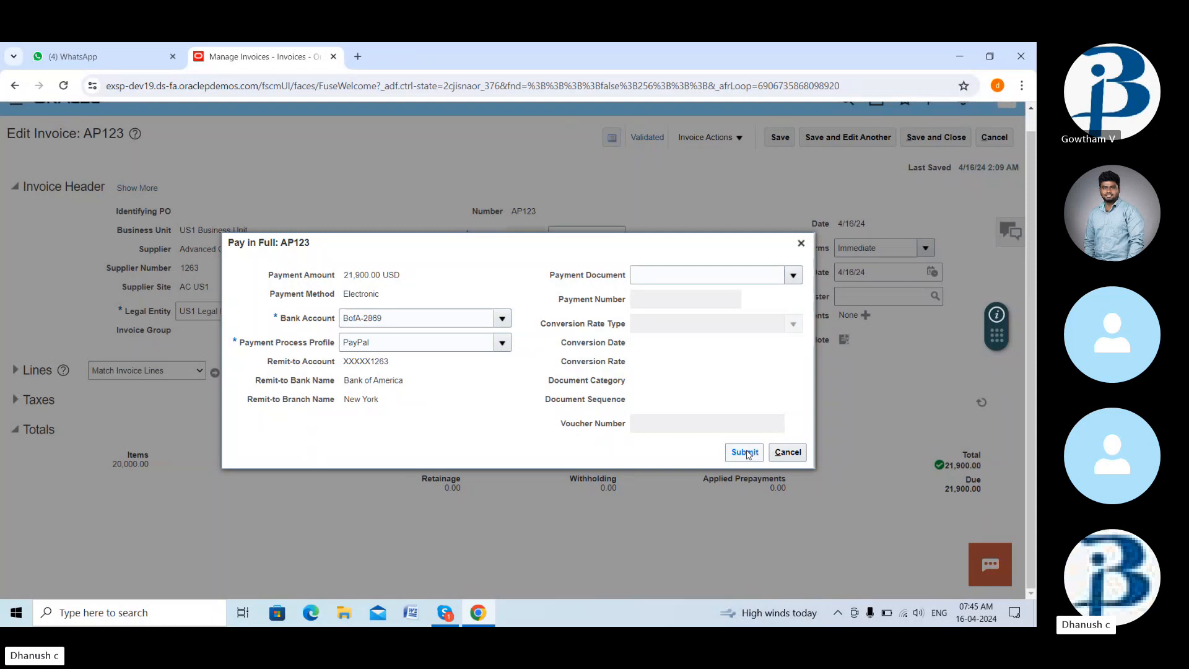
{"action": "left_click", "coordinate": [746, 453]}
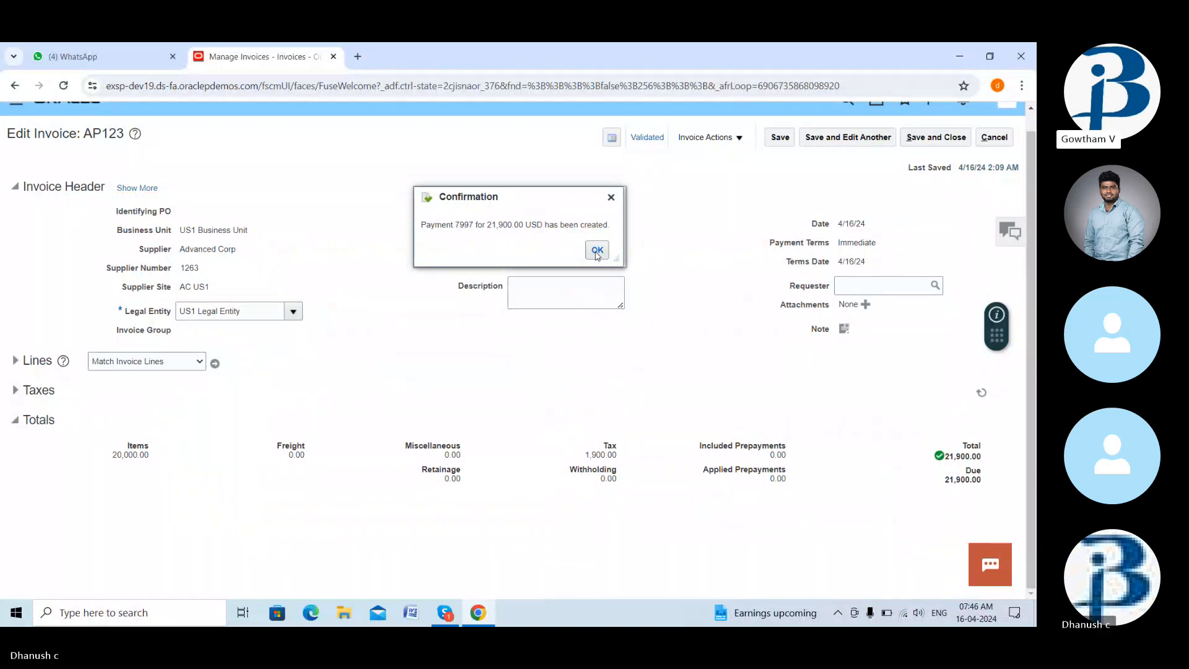
{"action": "left_click", "coordinate": [598, 250]}
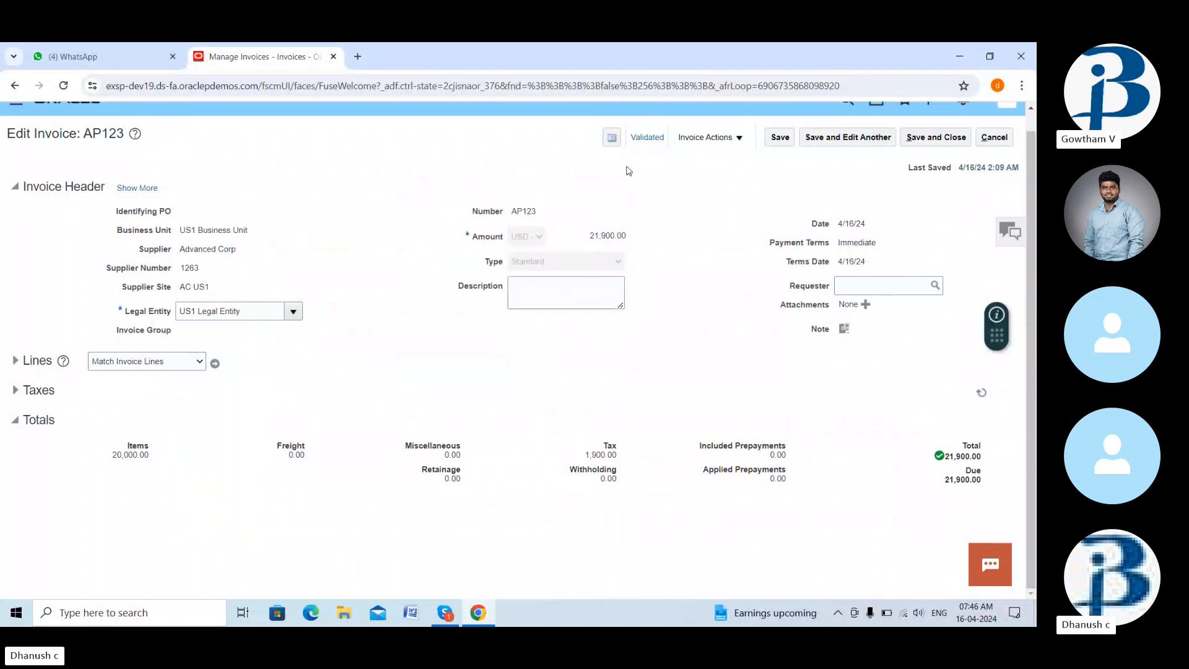
- Check AP123's summary shows 21,900.00 USD paid, then cancel out and finish Manage Invoices
{"action": "left_click", "coordinate": [640, 142]}
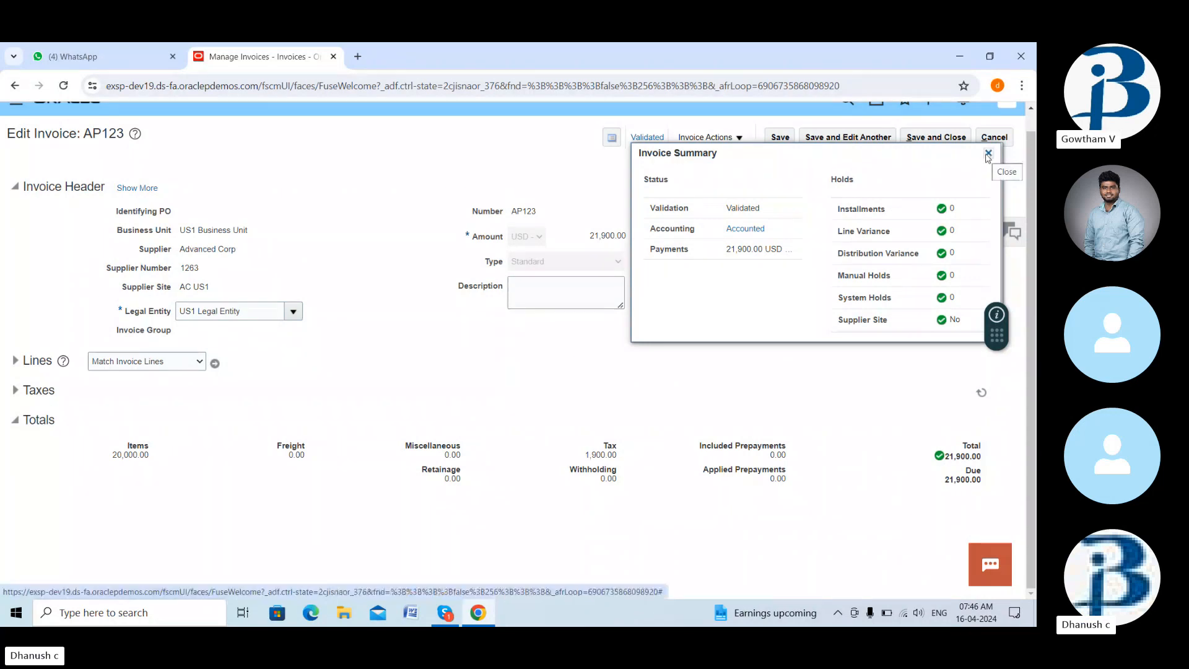
{"action": "left_click", "coordinate": [989, 153]}
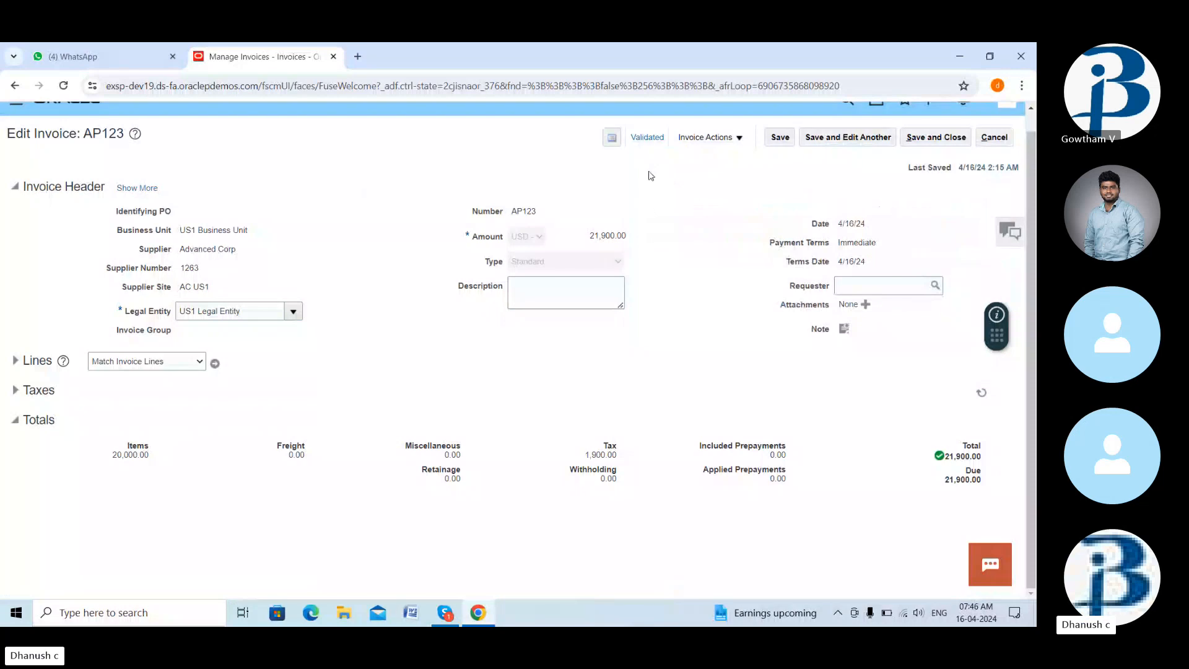
{"action": "left_click", "coordinate": [994, 137]}
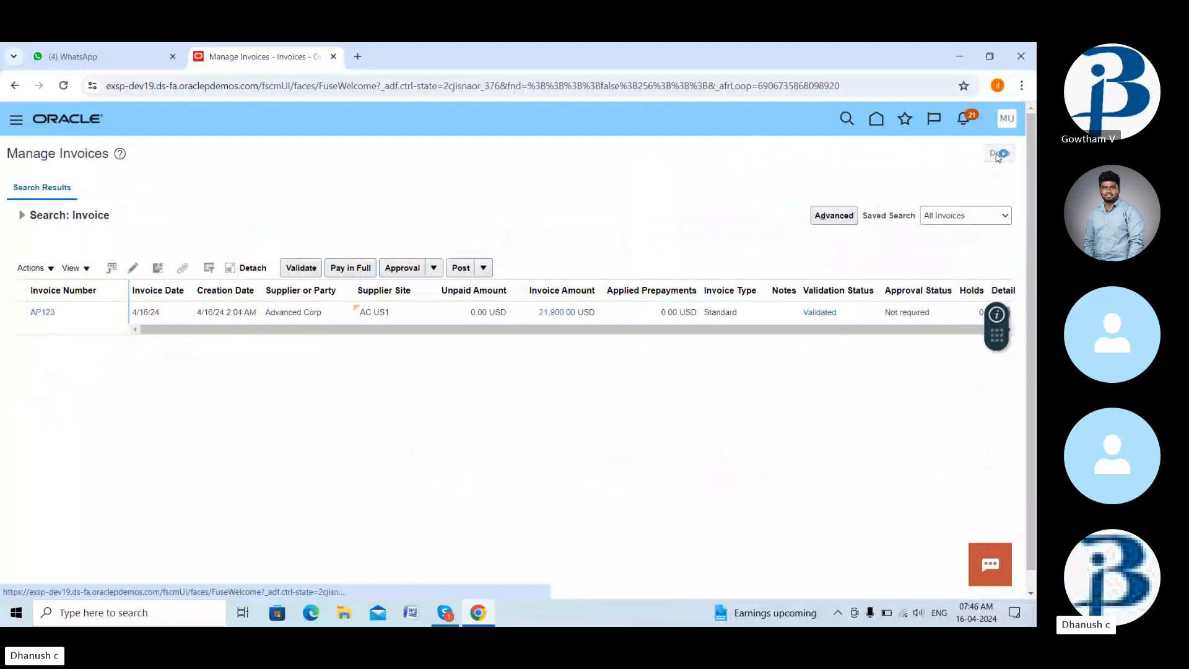
{"action": "left_click", "coordinate": [999, 153]}
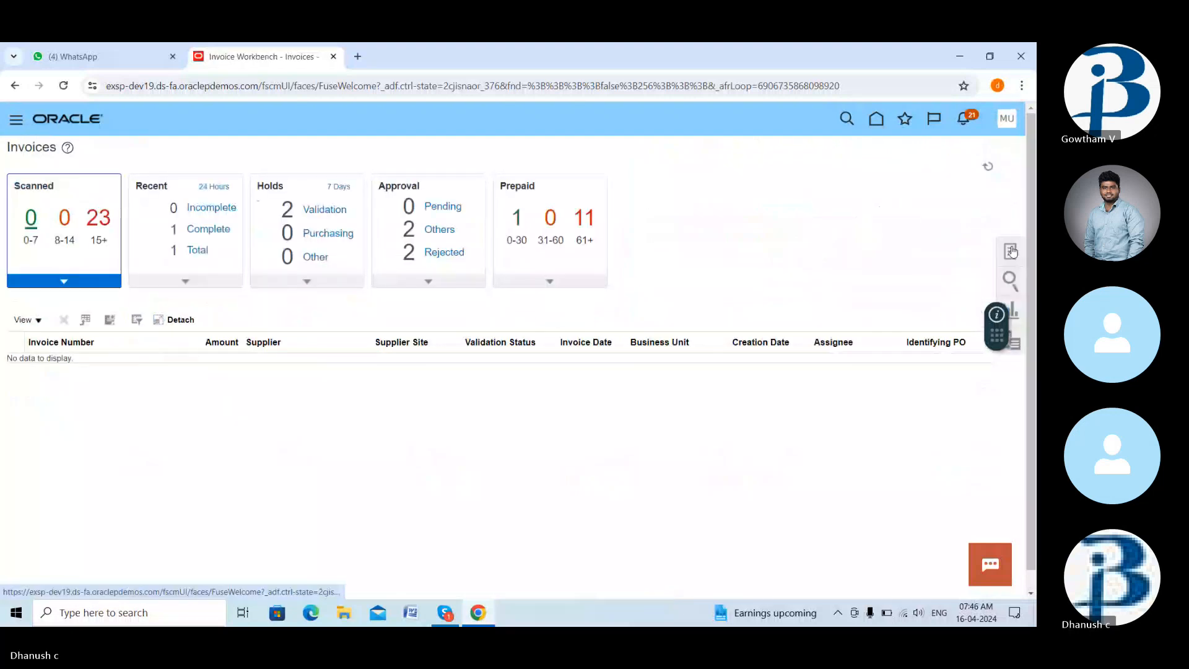
- Start a new invoice for US1 Business Unit with supplier Advanced Corp
{"action": "left_click", "coordinate": [1012, 251]}
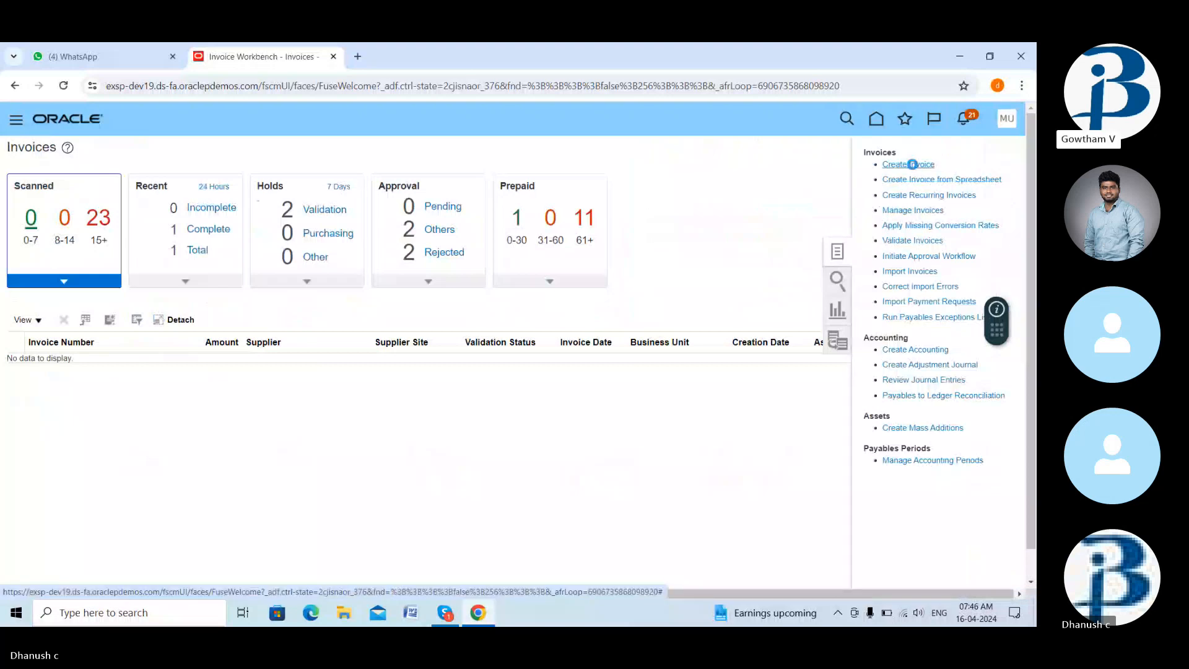
{"action": "left_click", "coordinate": [912, 164]}
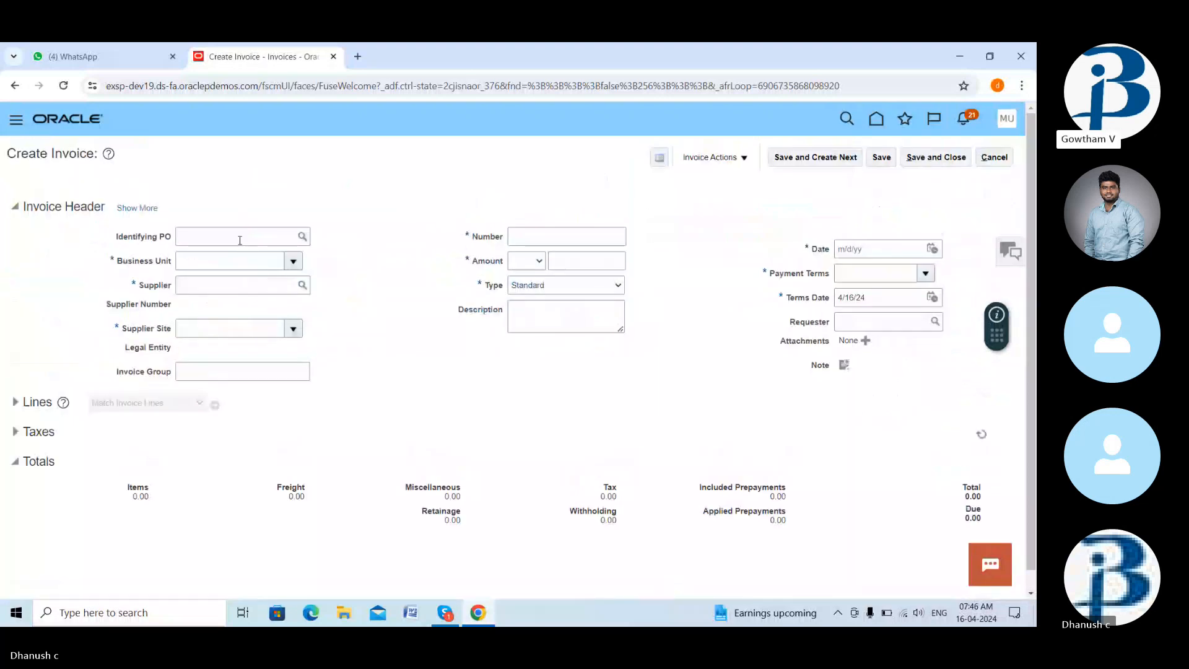
{"action": "left_click", "coordinate": [293, 261]}
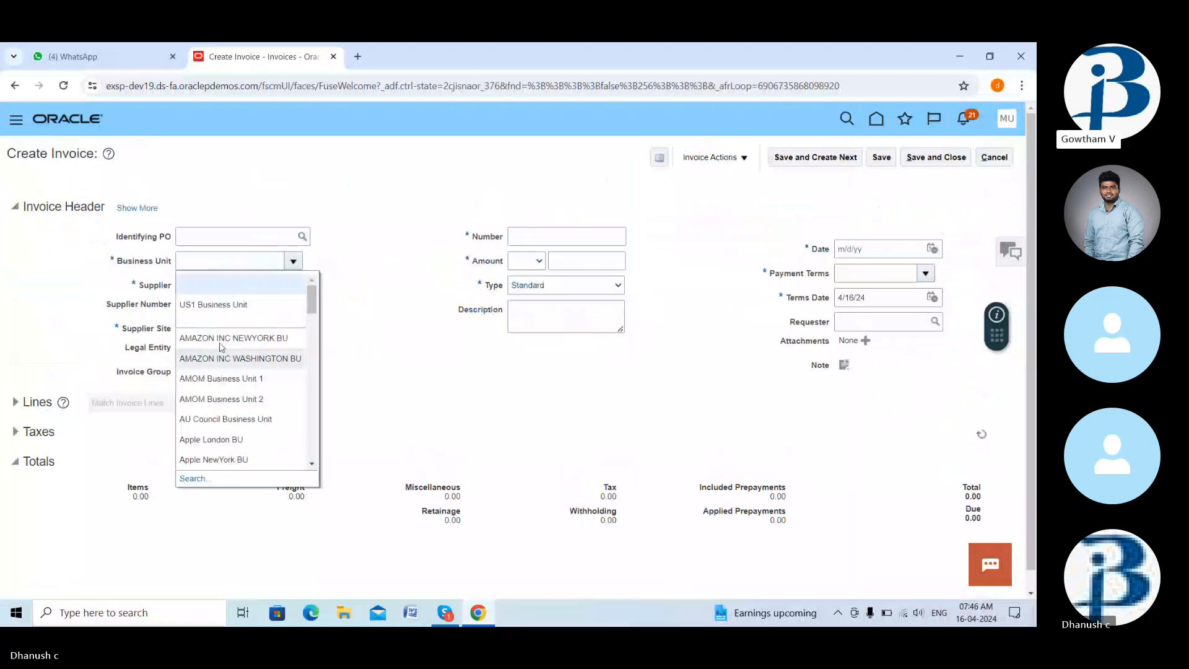
{"action": "left_click", "coordinate": [226, 316]}
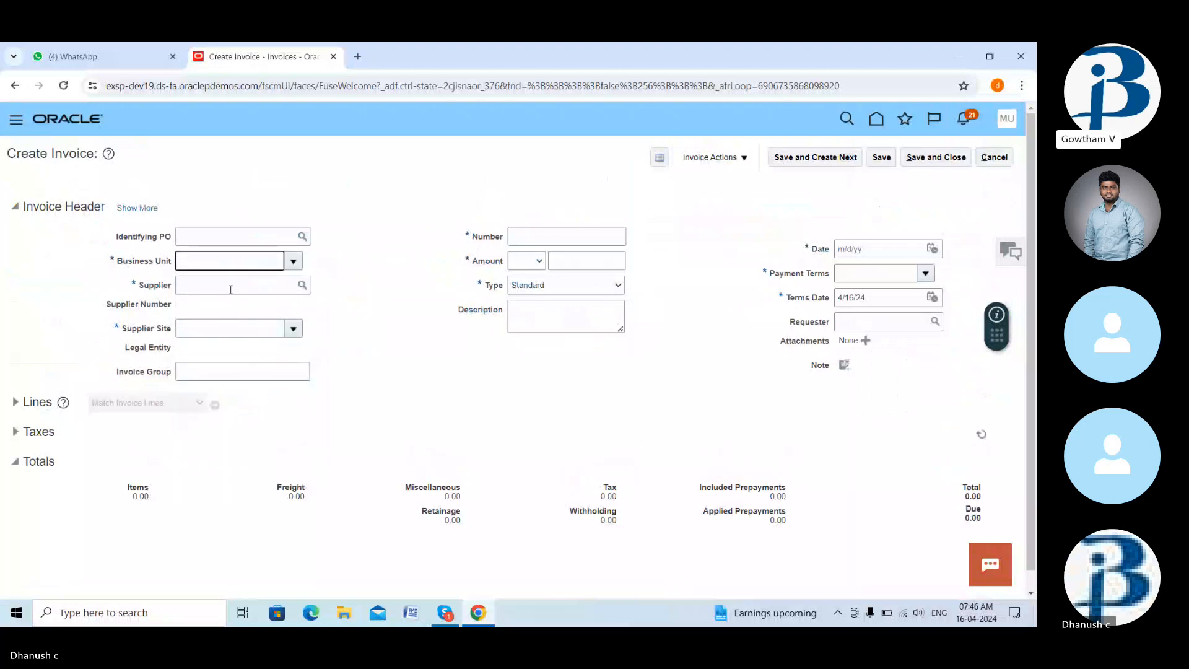
{"action": "left_click", "coordinate": [243, 287]}
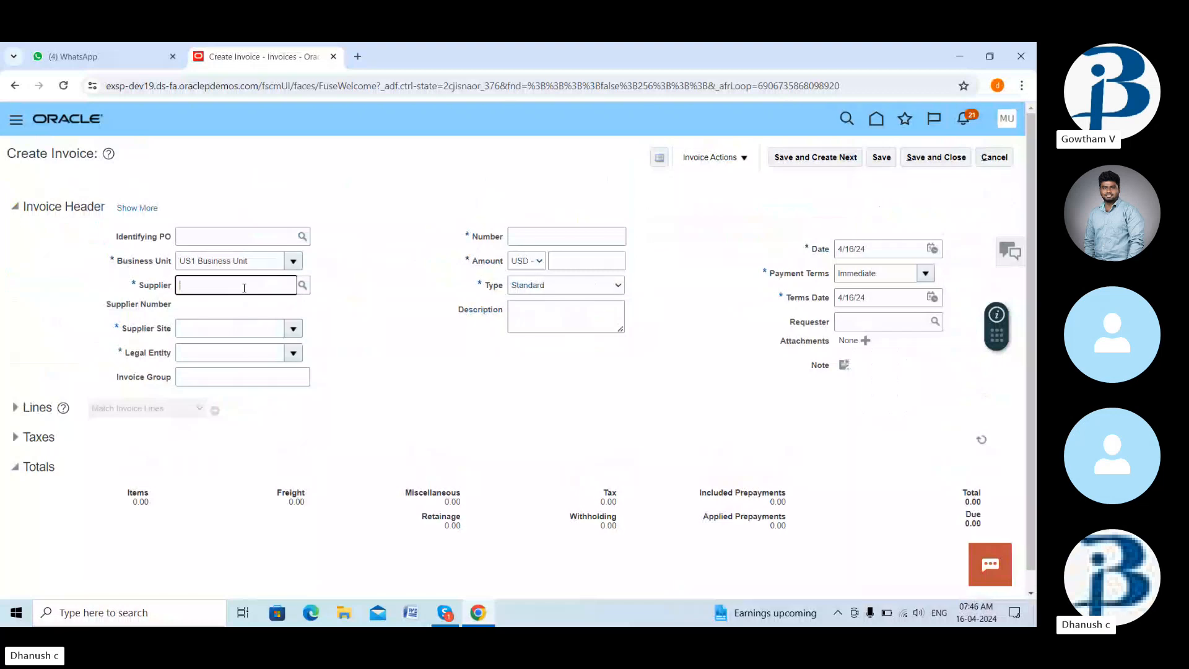
{"action": "type", "text": "adv"}
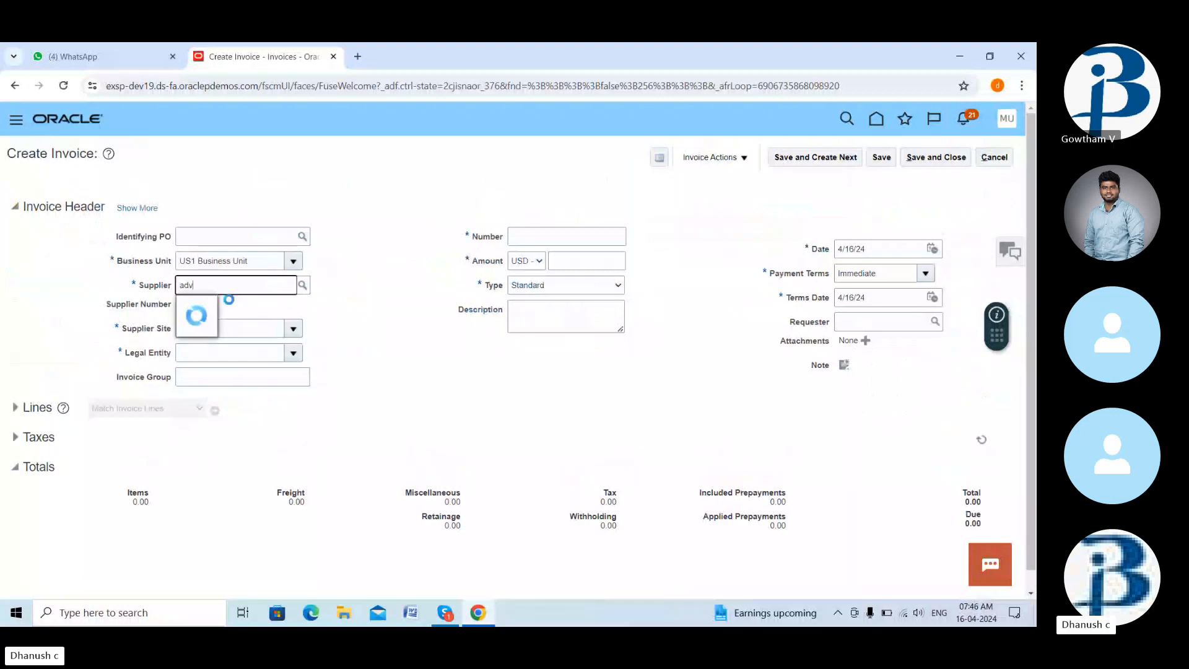
{"action": "left_click", "coordinate": [224, 310]}
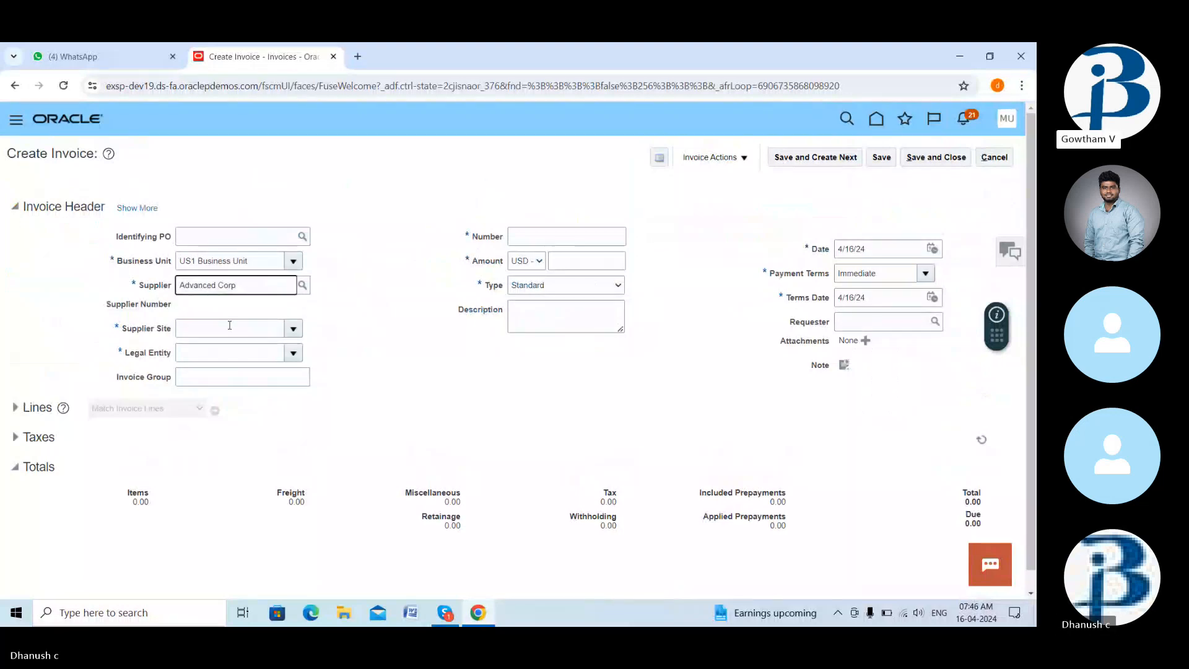
{"action": "left_click", "coordinate": [230, 325]}
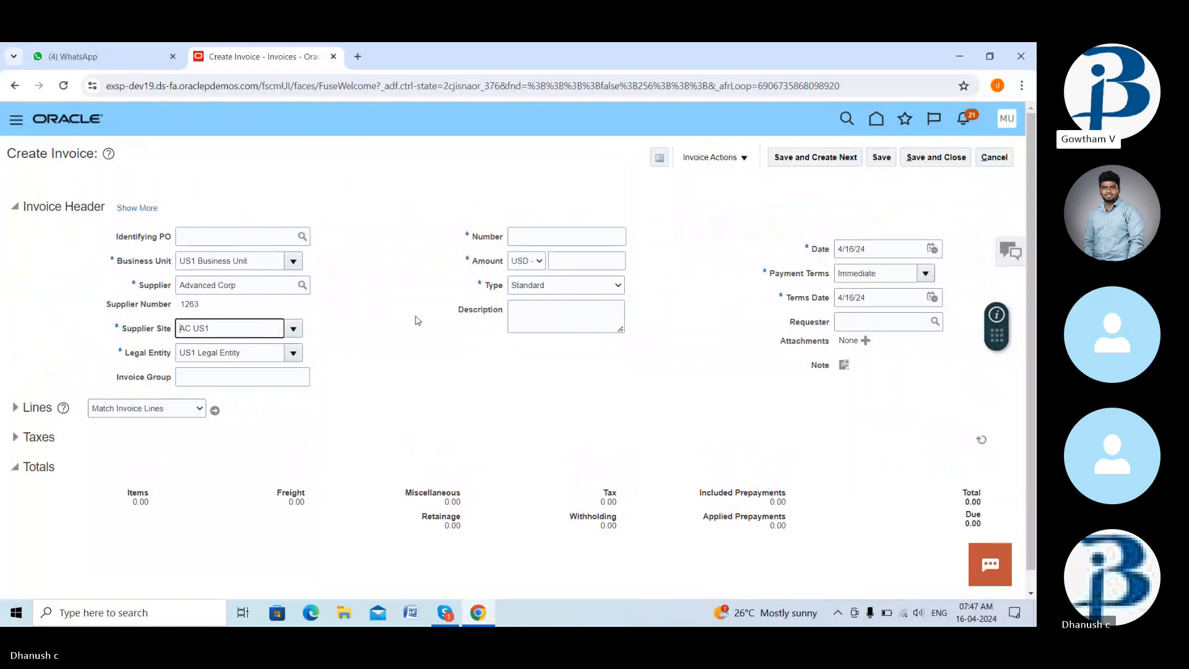
- Enter number RE21, amount -10,000.00, and set the invoice type to Credit memo
{"action": "left_click", "coordinate": [538, 239]}
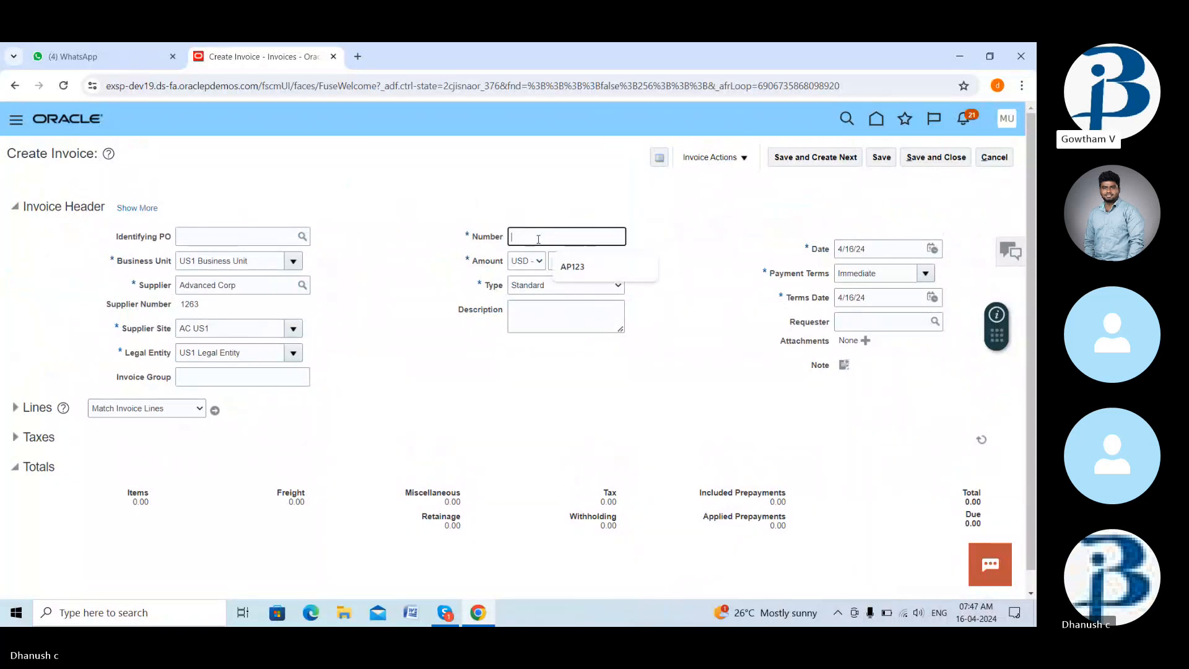
{"action": "type", "text": "RE"}
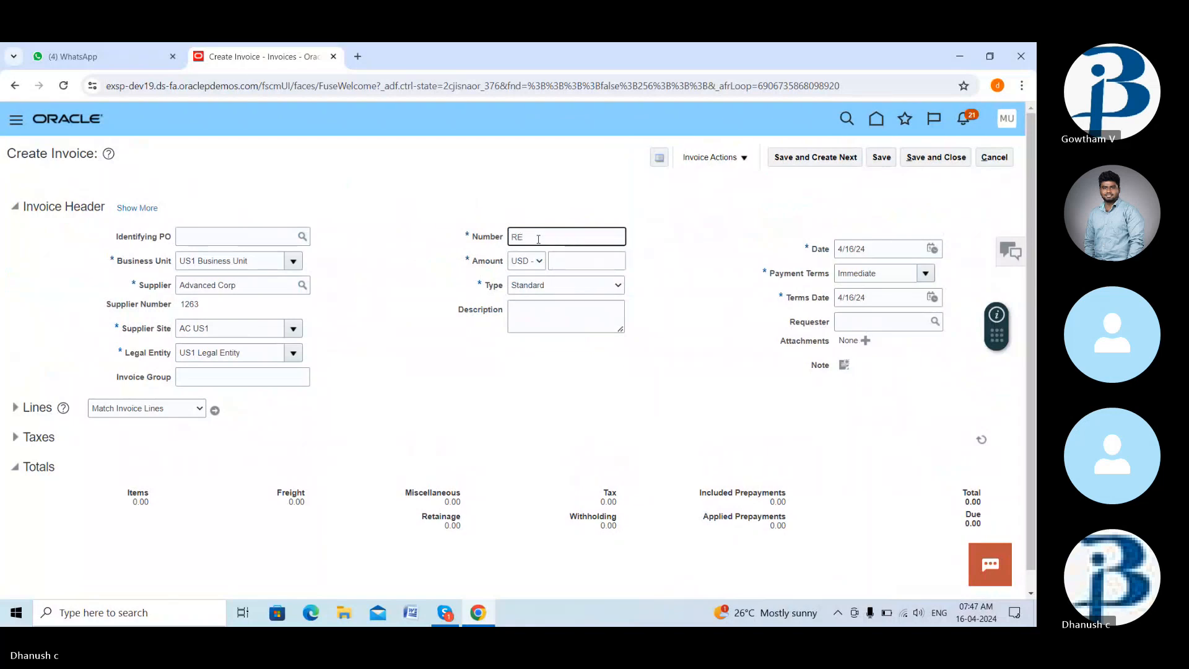
{"action": "type", "text": "21"}
{"action": "left_click", "coordinate": [572, 263]}
{"action": "type", "text": "-10"}
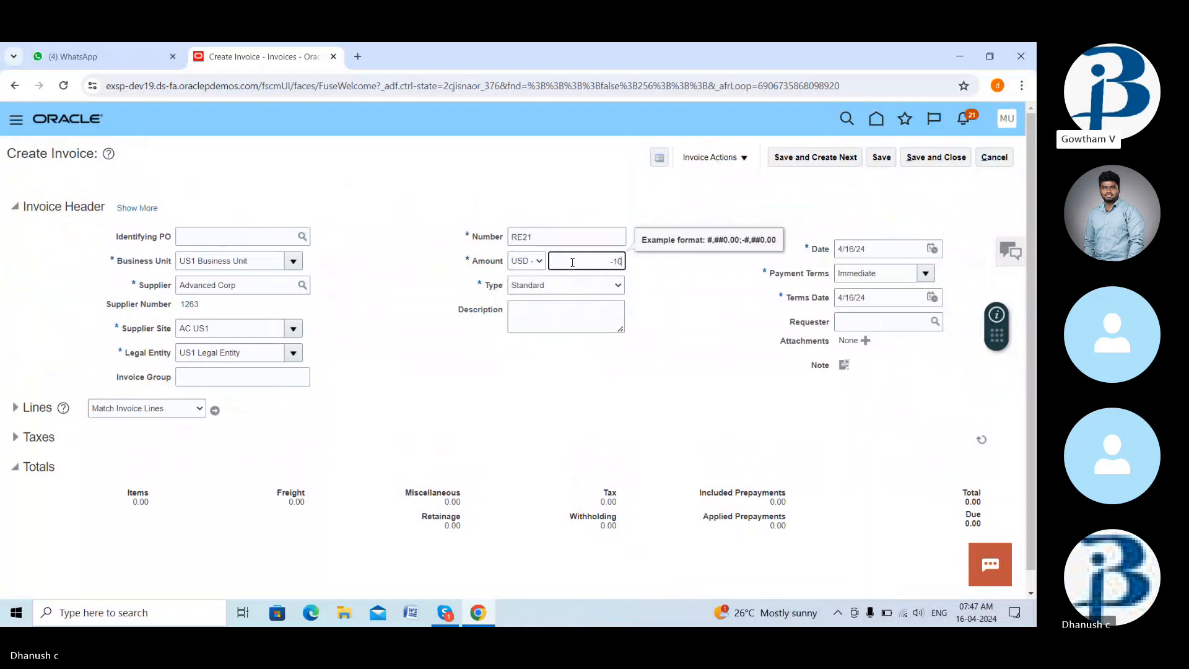
{"action": "type", "text": ",00"}
{"action": "type", "text": "000"}
{"action": "key", "text": "Tab"}
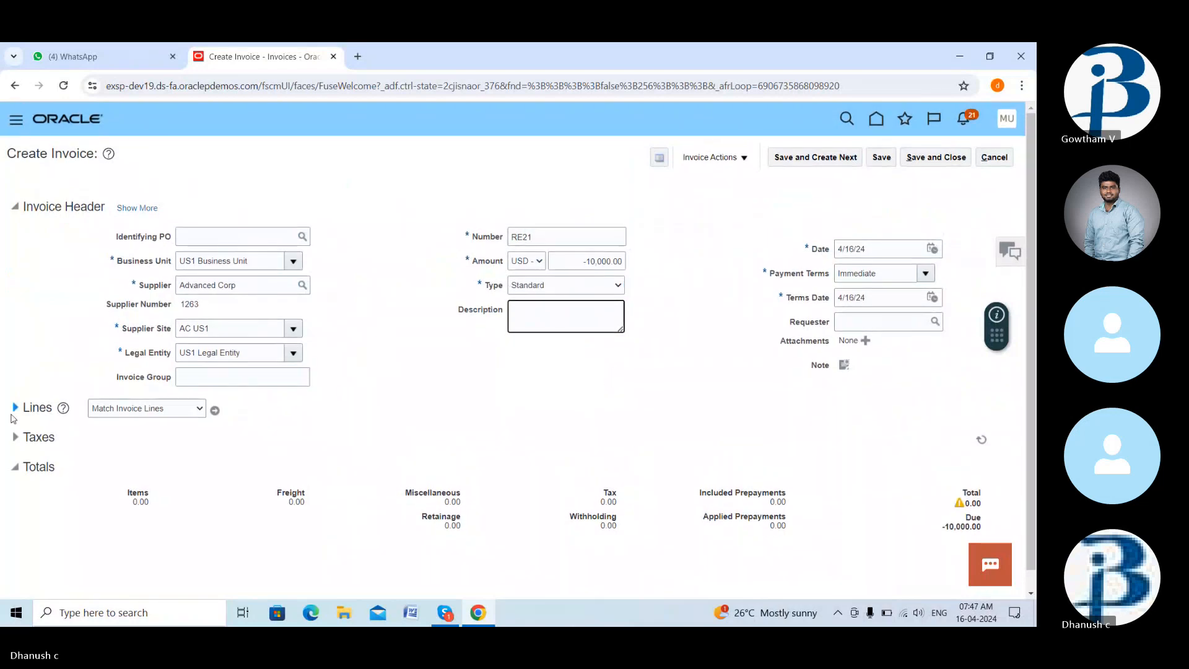
{"action": "left_click", "coordinate": [15, 408]}
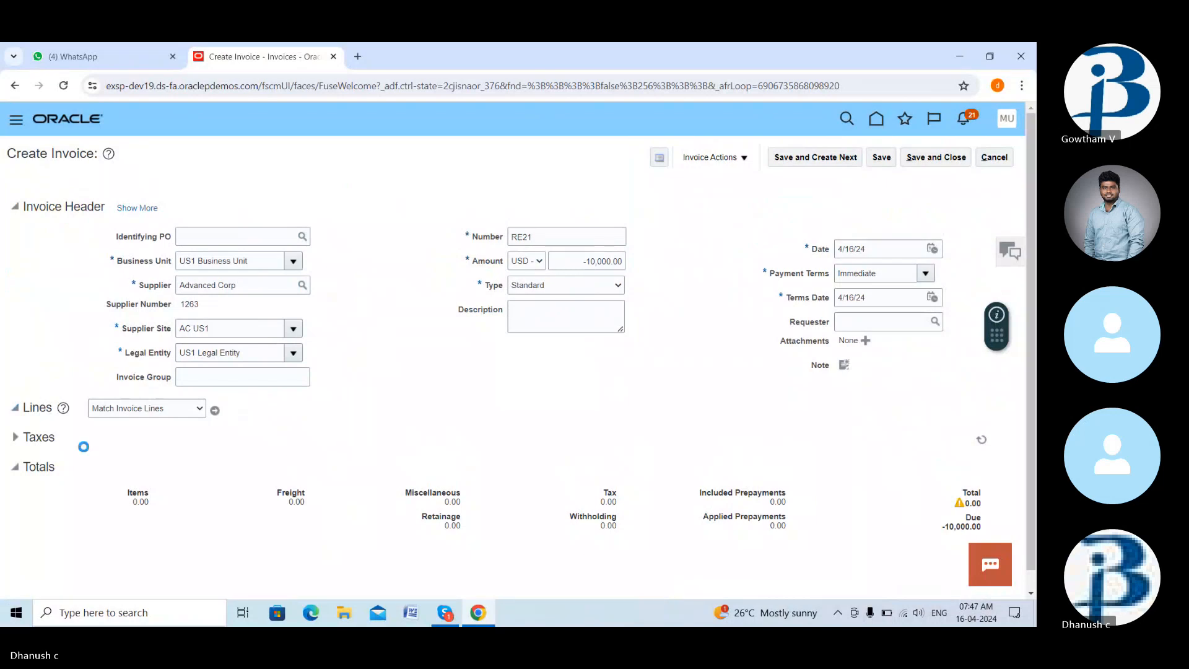
{"action": "left_click", "coordinate": [619, 285]}
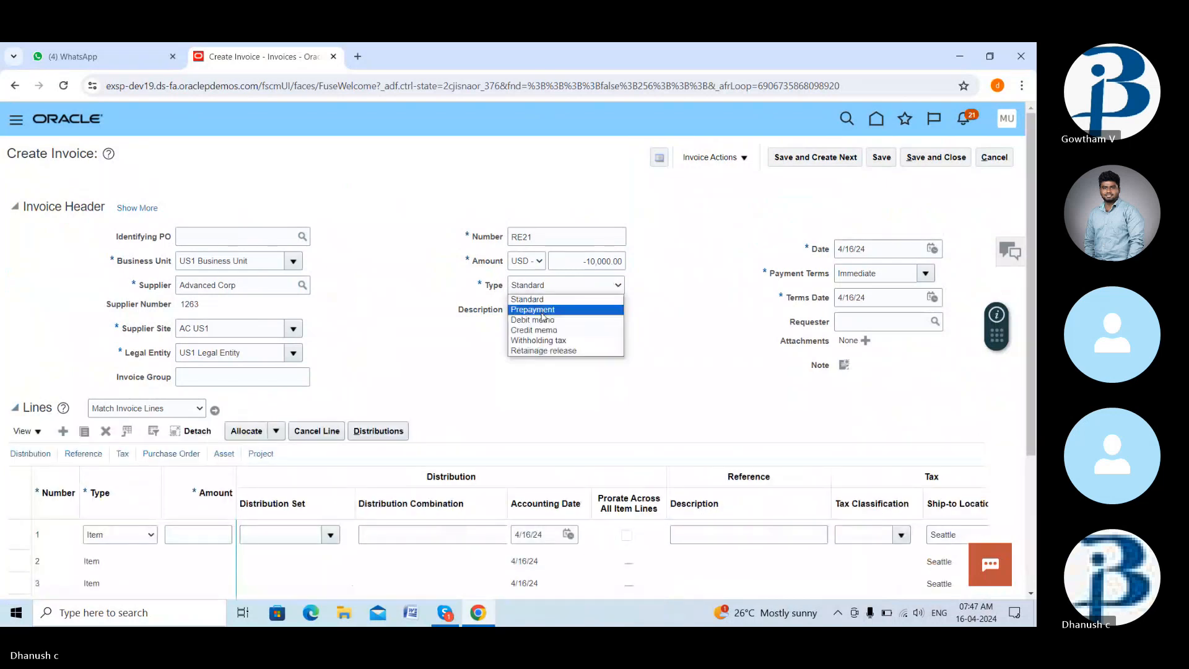
{"action": "left_click", "coordinate": [531, 331]}
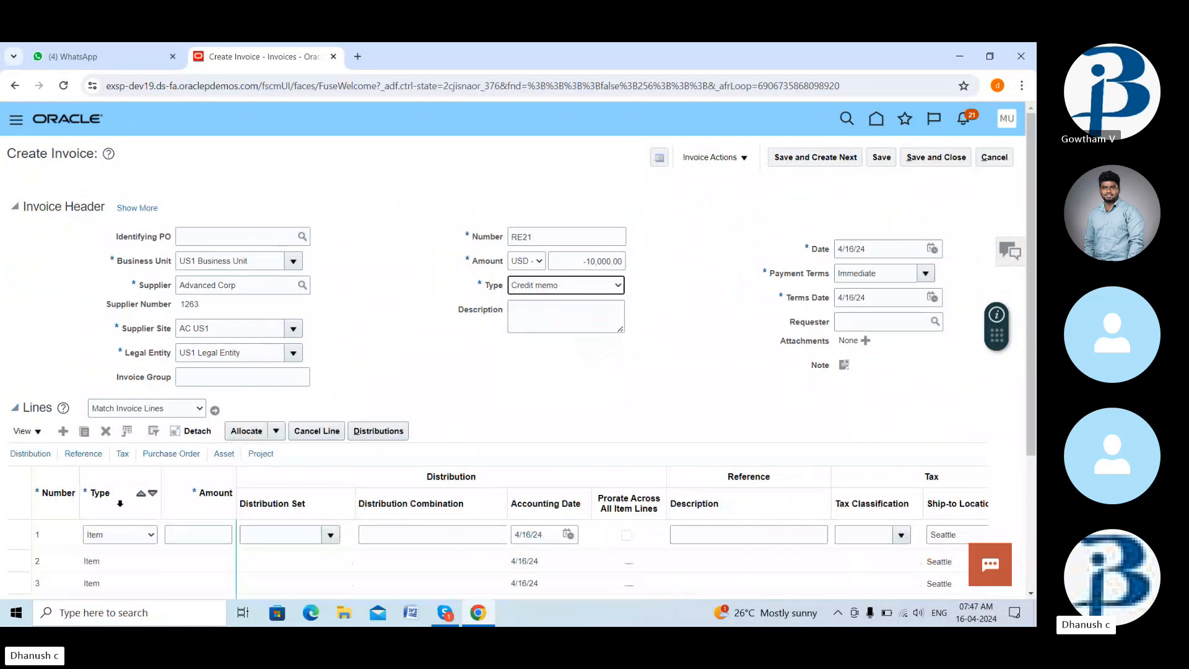
- Enter line 1 as a -10,000.00 item charged to the Miscellaneous Expenses distribution set
{"action": "left_click", "coordinate": [193, 534]}
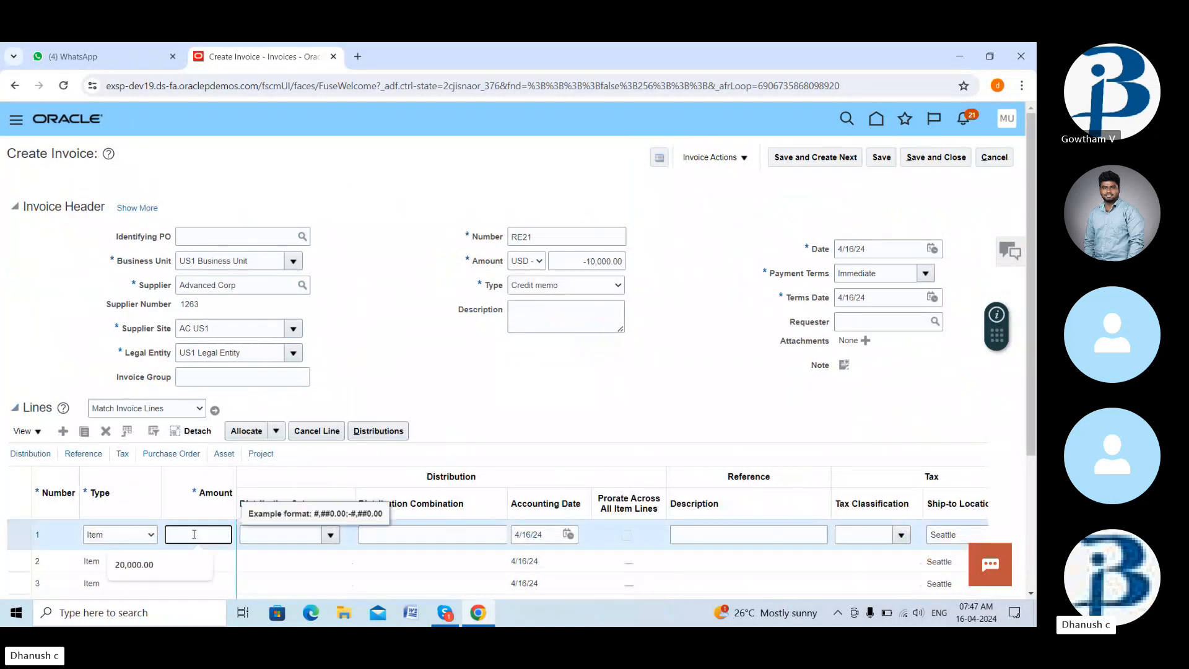
{"action": "type", "text": "1000"}
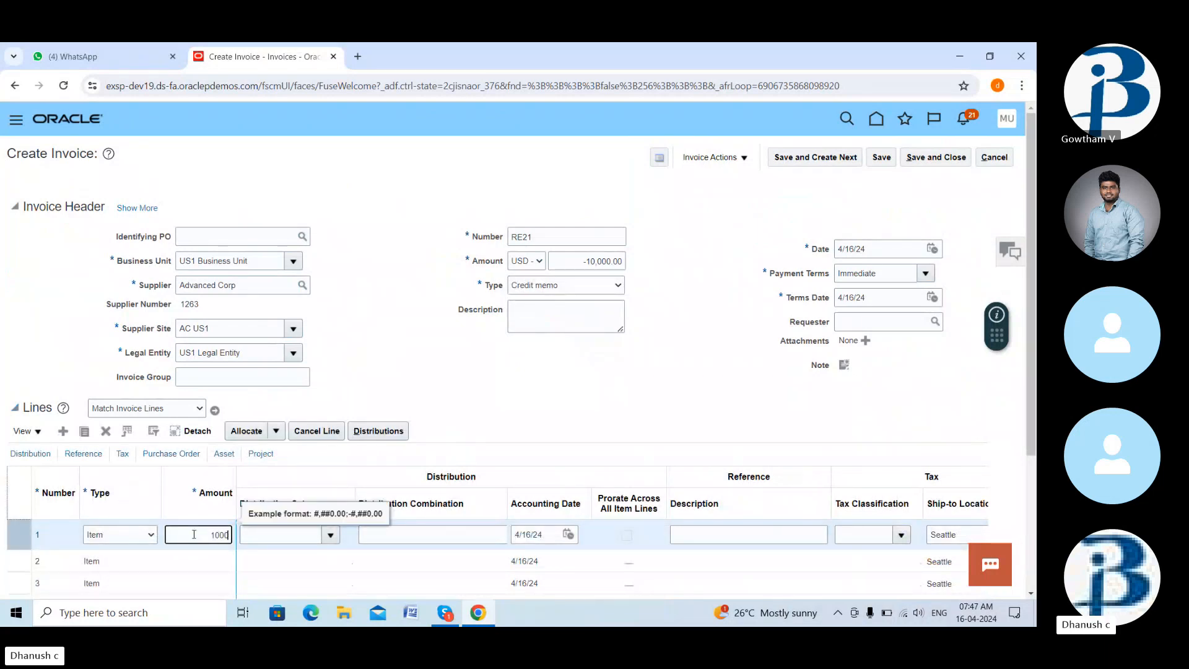
{"action": "type", "text": "0"}
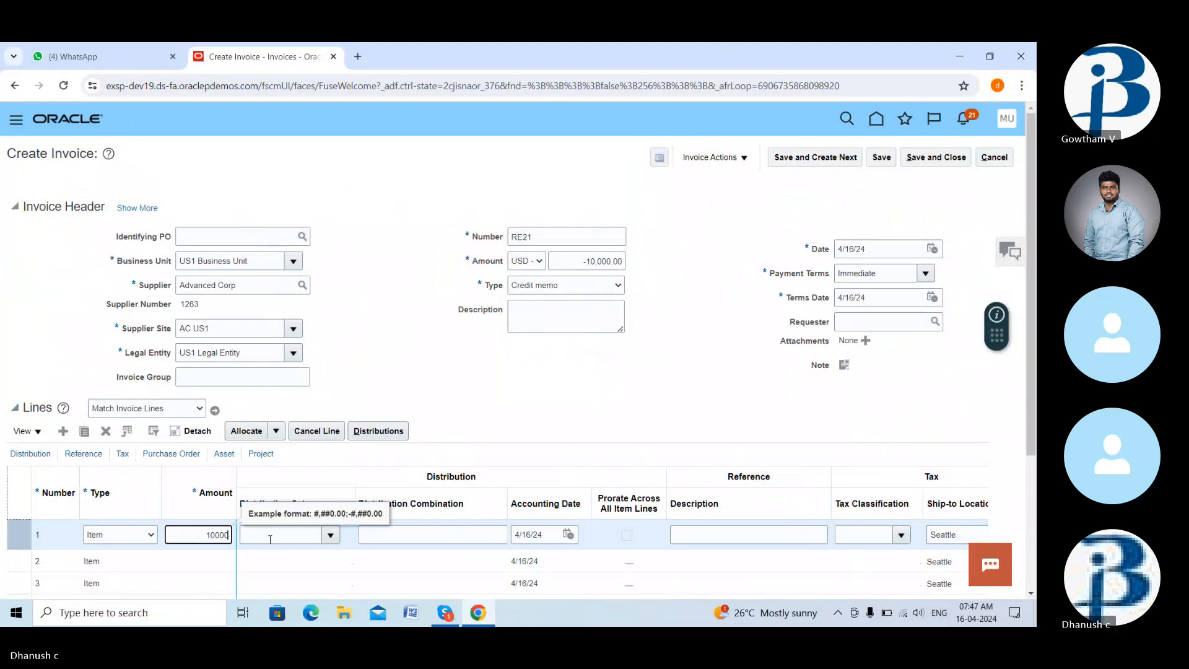
{"action": "left_click", "coordinate": [264, 537]}
{"action": "left_click", "coordinate": [192, 535]}
{"action": "type", "text": "-10,"}
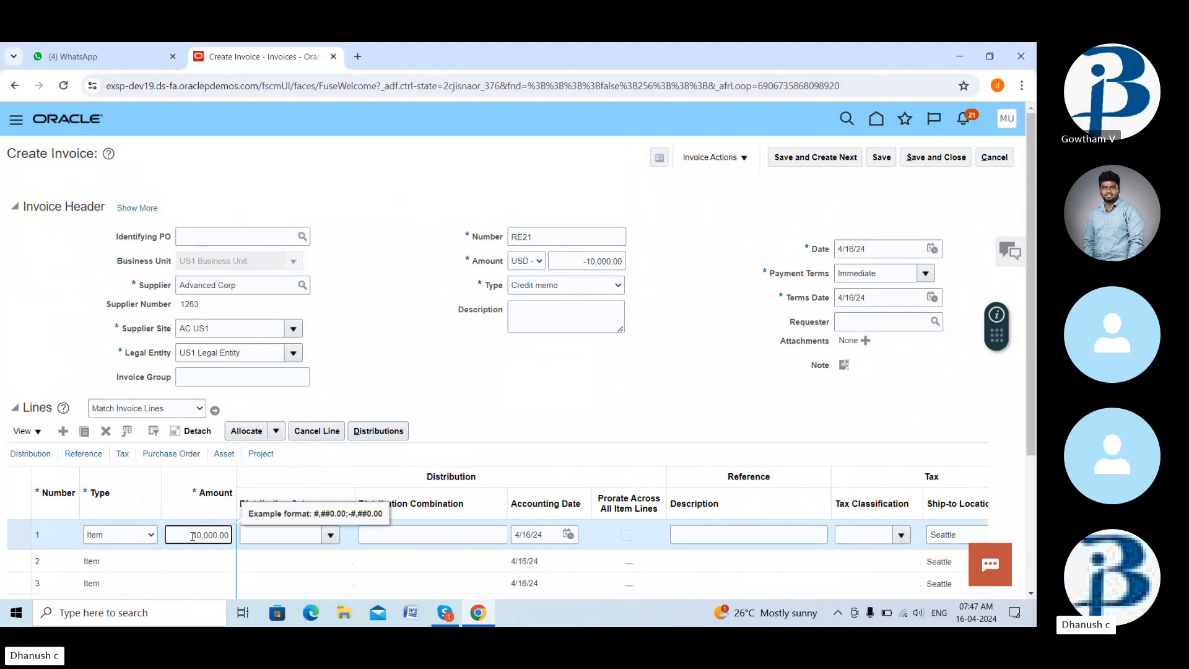
{"action": "left_click", "coordinate": [280, 534]}
{"action": "left_click", "coordinate": [330, 536]}
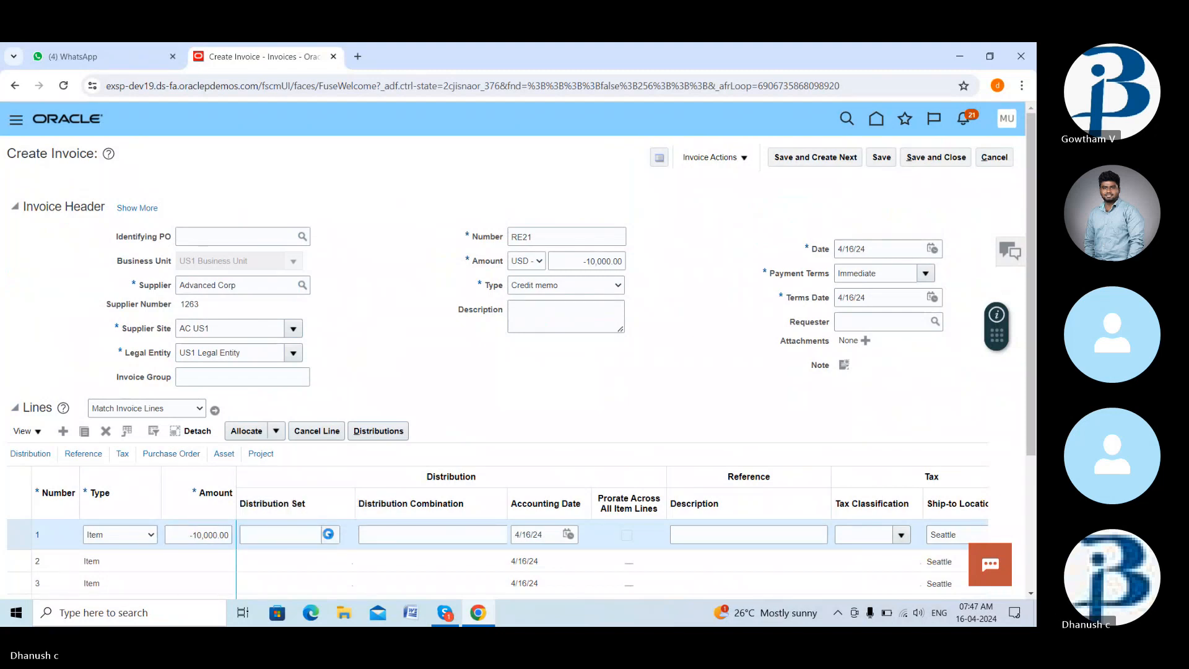
{"action": "left_click", "coordinate": [276, 338]}
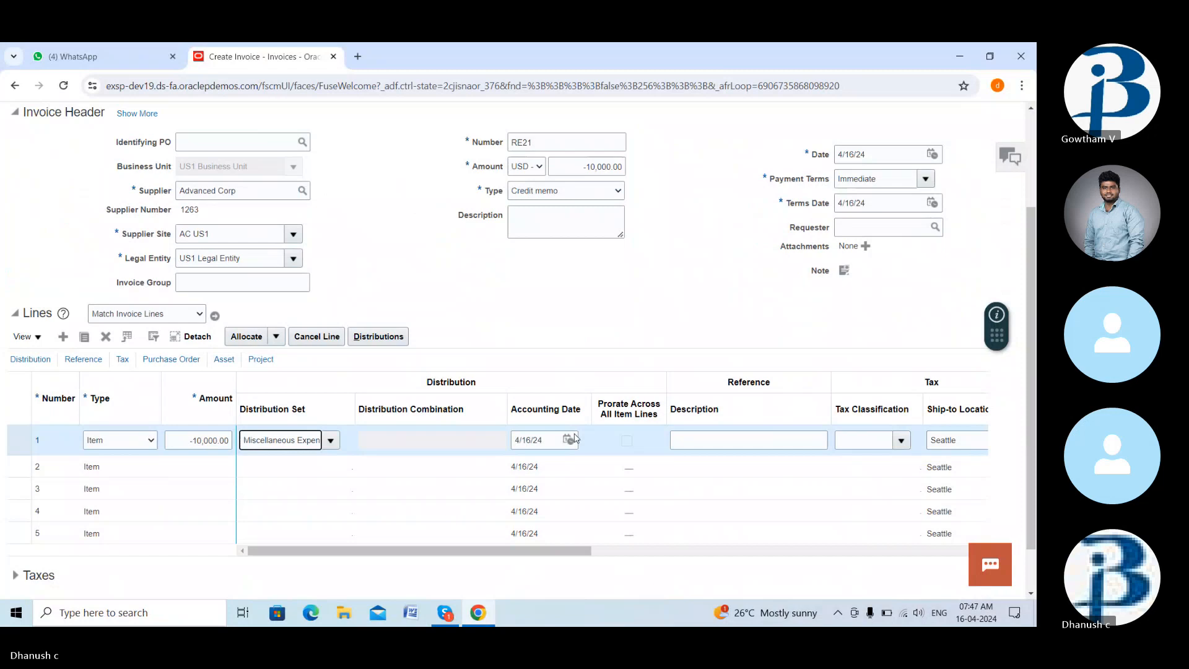
{"action": "scroll", "coordinate": [575, 439], "scroll_direction": "down", "scroll_amount": 2}
{"action": "scroll", "coordinate": [737, 155], "scroll_direction": "up", "scroll_amount": 3}
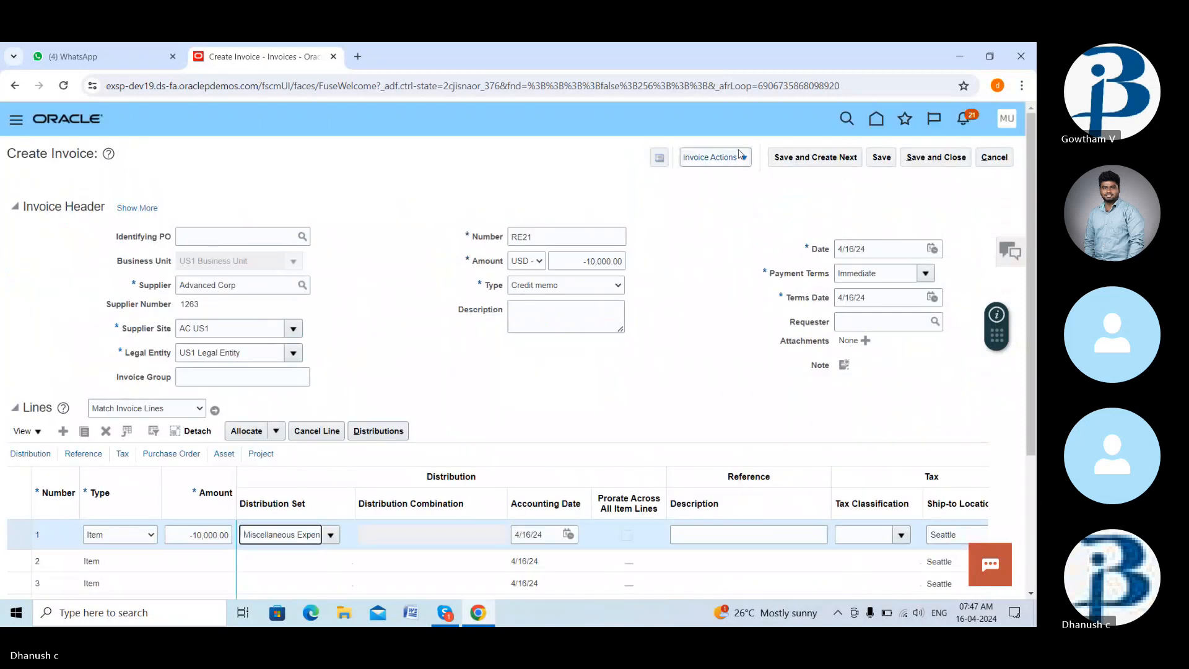
{"action": "left_click", "coordinate": [739, 160]}
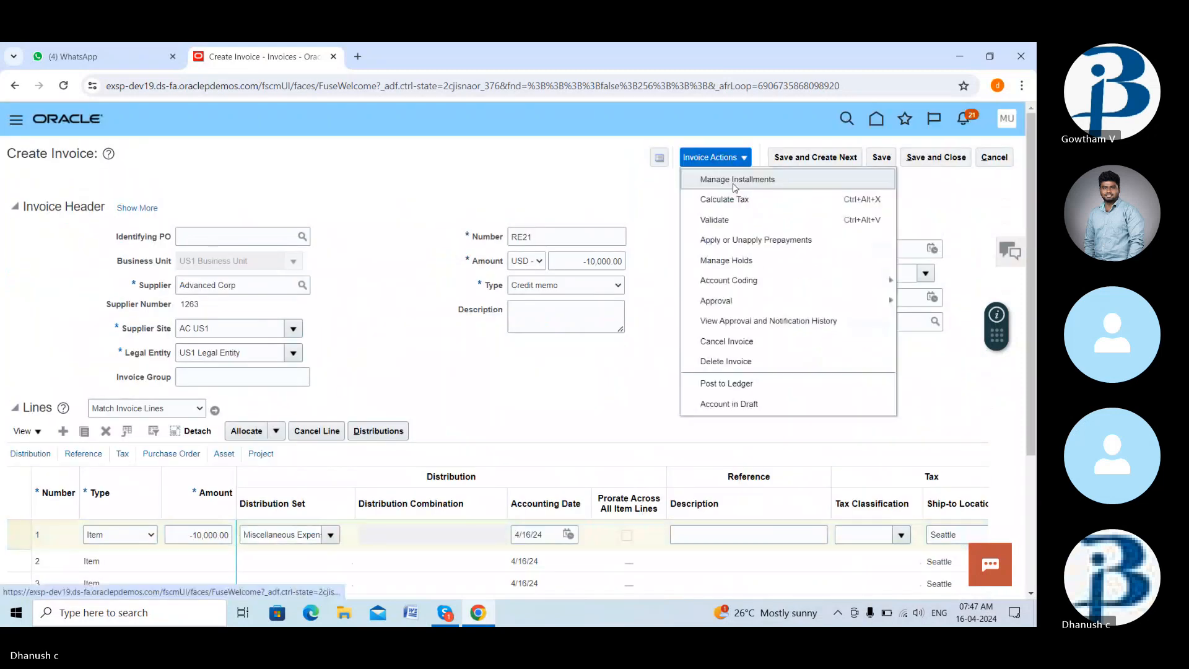
- Validate RE21, then change its header amount to -10,950.00 to include the -950.00 tax
{"action": "left_click", "coordinate": [733, 216]}
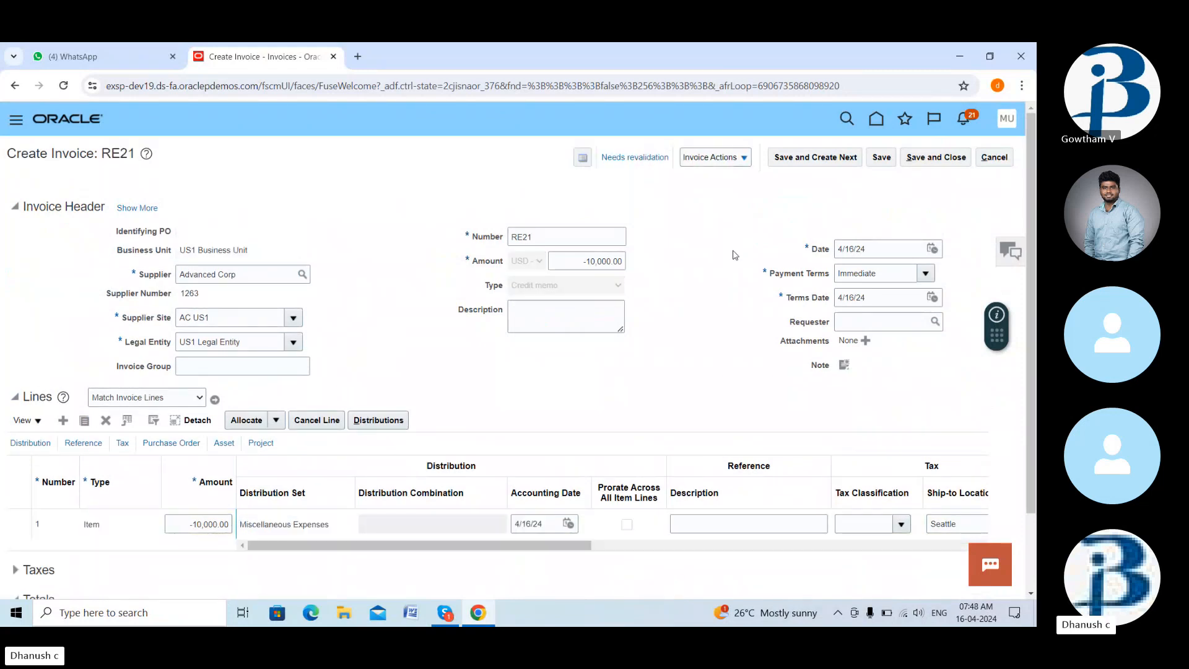
{"action": "scroll", "coordinate": [737, 311], "scroll_direction": "down", "scroll_amount": 2}
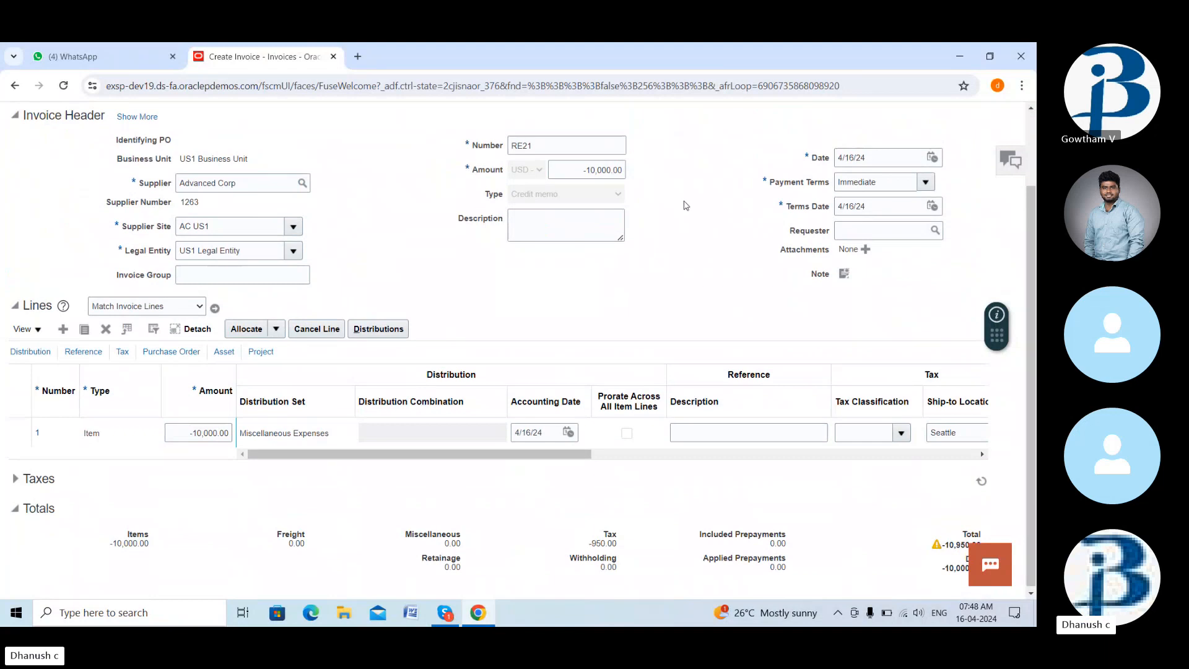
{"action": "left_click", "coordinate": [612, 171]}
{"action": "key", "text": "BackSpace"}
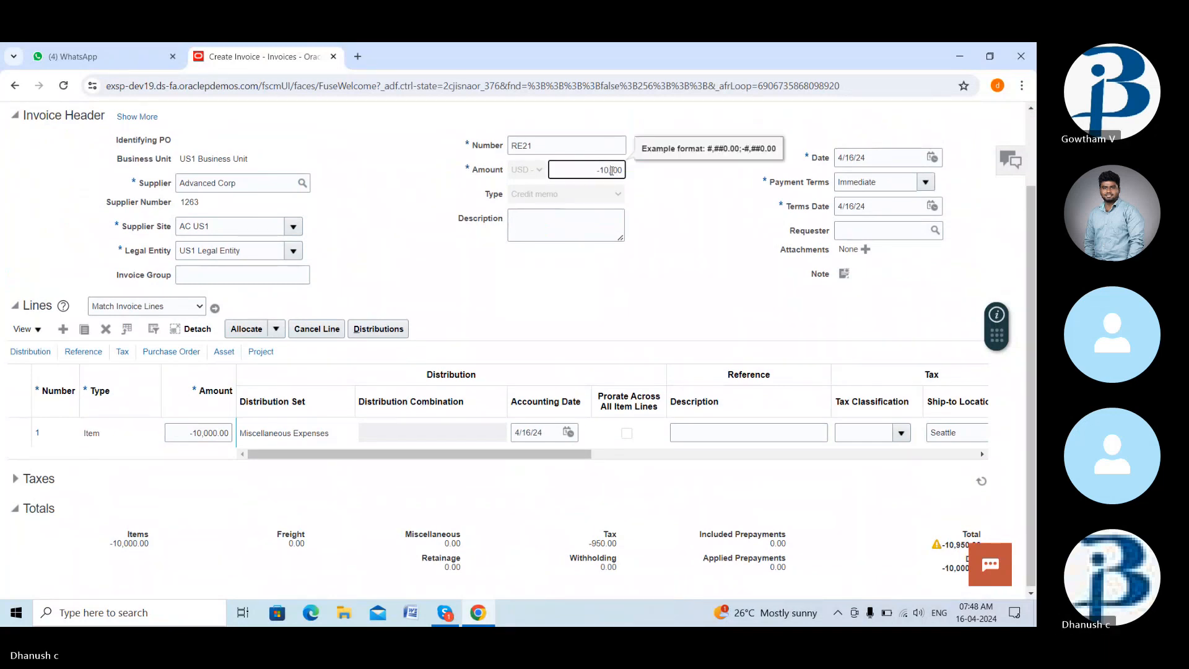
{"action": "type", "text": "950"}
{"action": "left_click", "coordinate": [623, 305]}
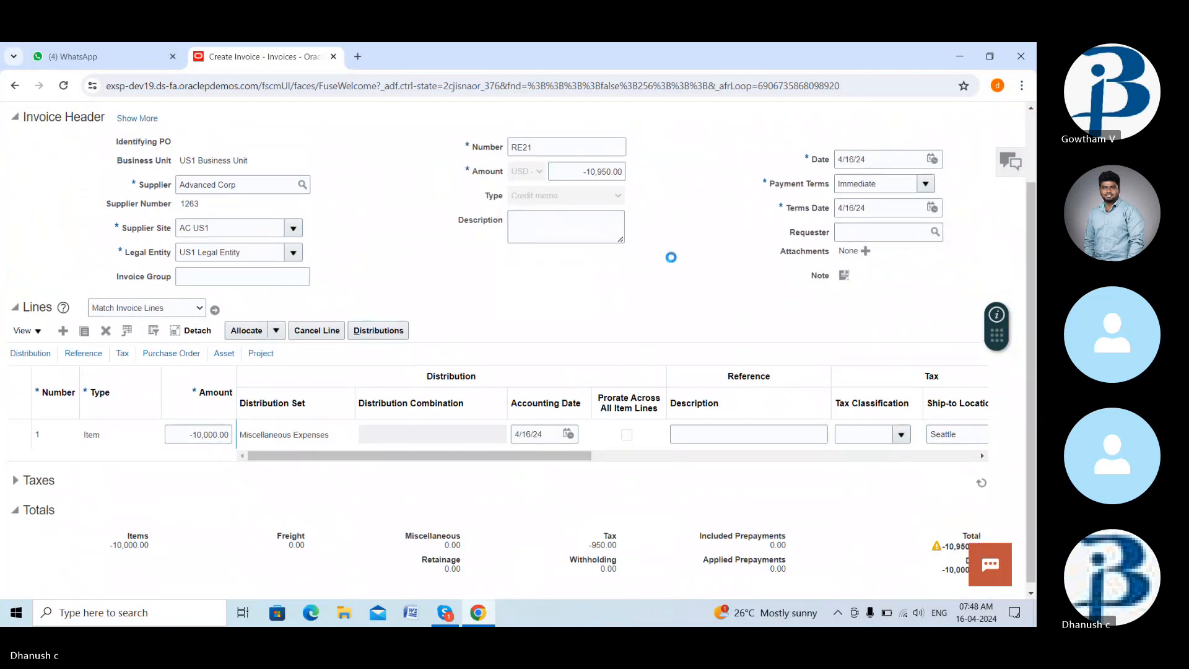
{"action": "left_click", "coordinate": [448, 617]}
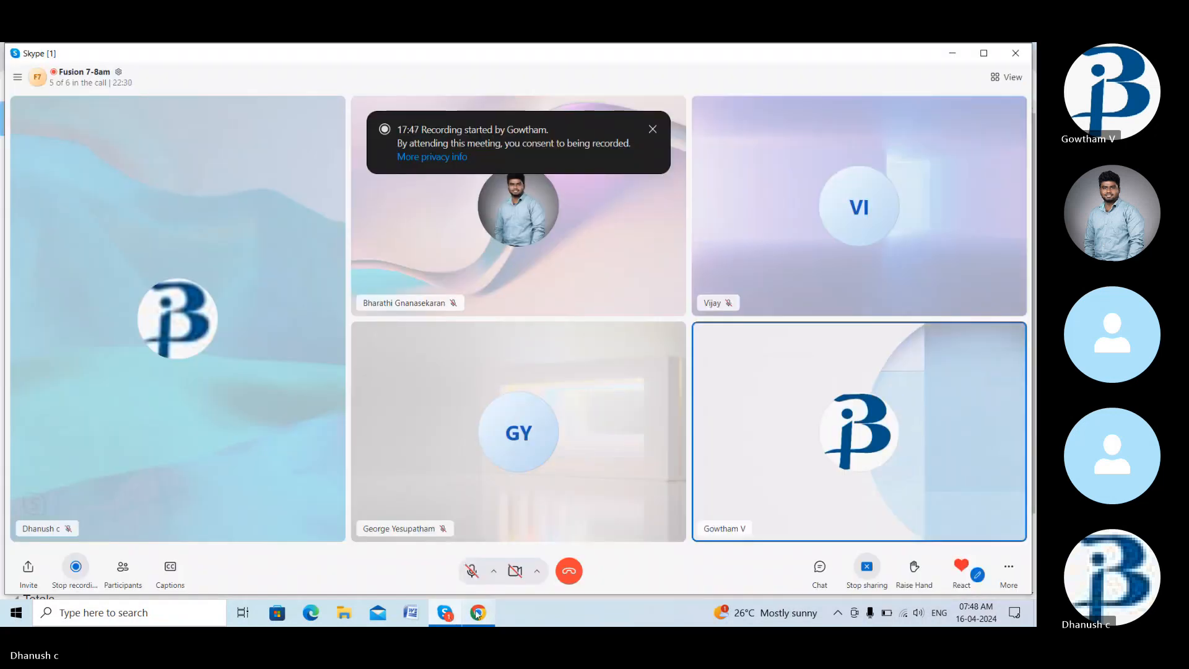
{"action": "left_click", "coordinate": [478, 615]}
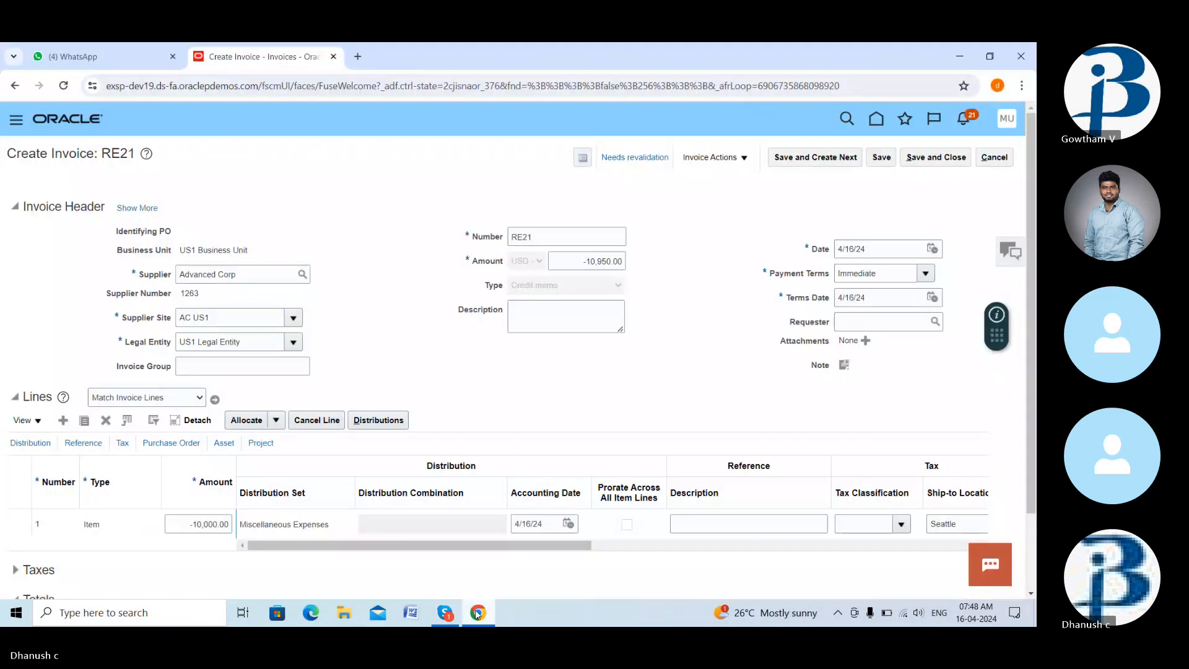
{"action": "left_click", "coordinate": [716, 157]}
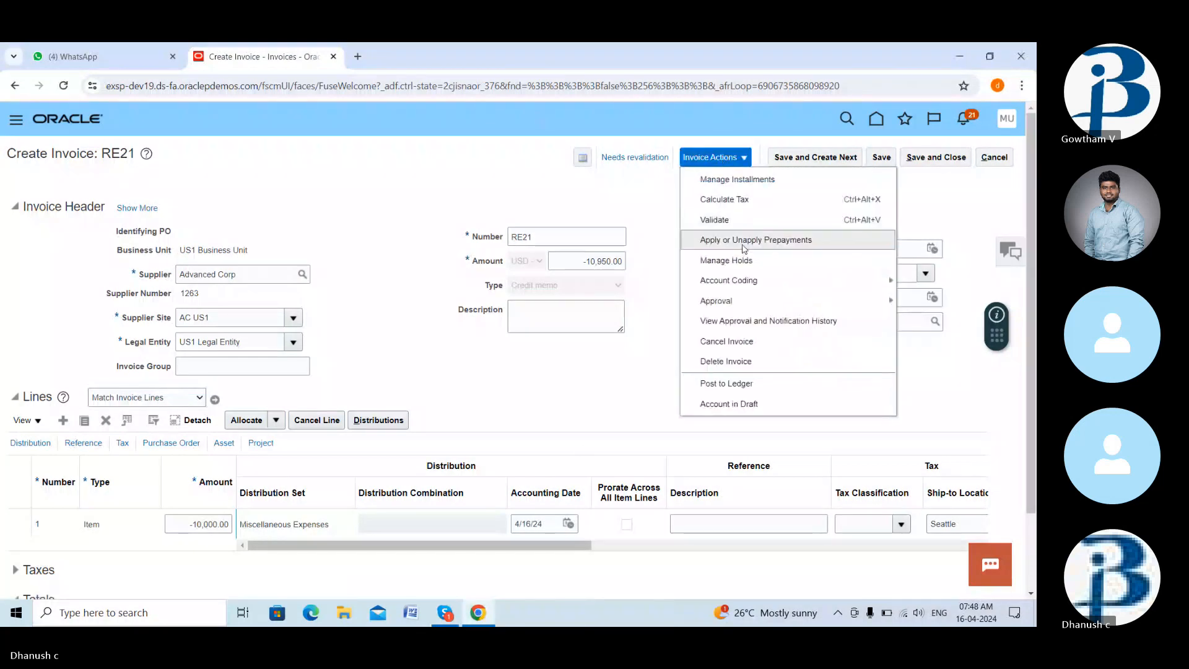
- Revalidate RE21 and check its summary: approval required, unpaid, no holds
{"action": "left_click", "coordinate": [714, 221]}
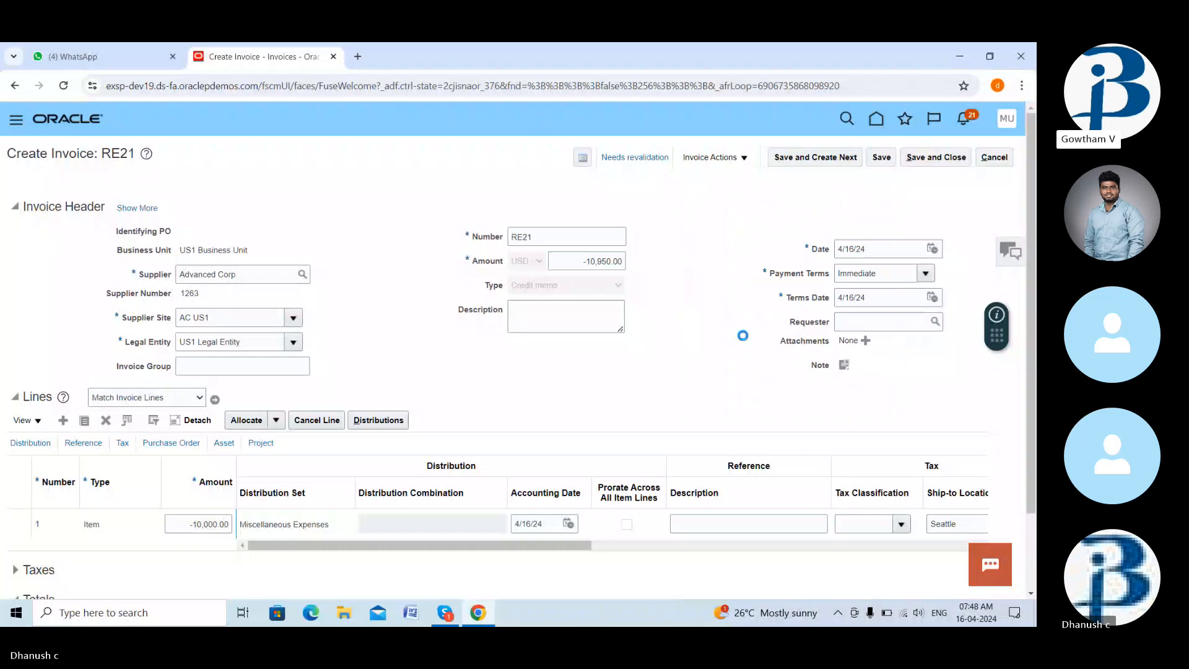
{"action": "scroll", "coordinate": [742, 335], "scroll_direction": "down", "scroll_amount": 2}
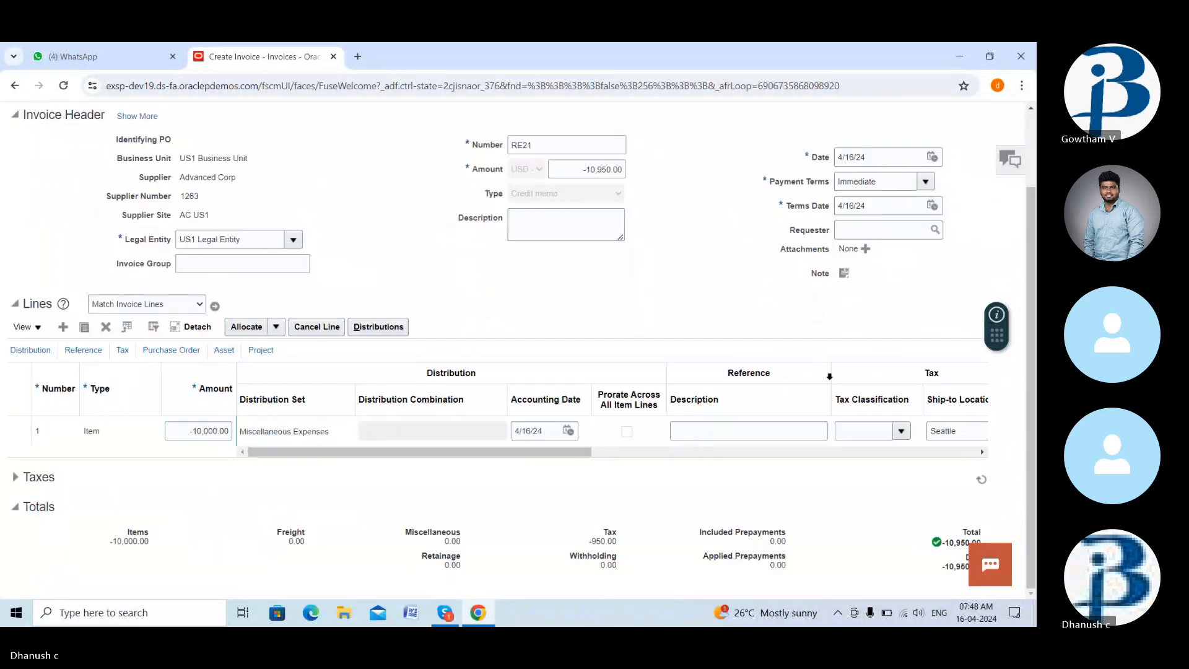
{"action": "scroll", "coordinate": [650, 280], "scroll_direction": "up", "scroll_amount": 2}
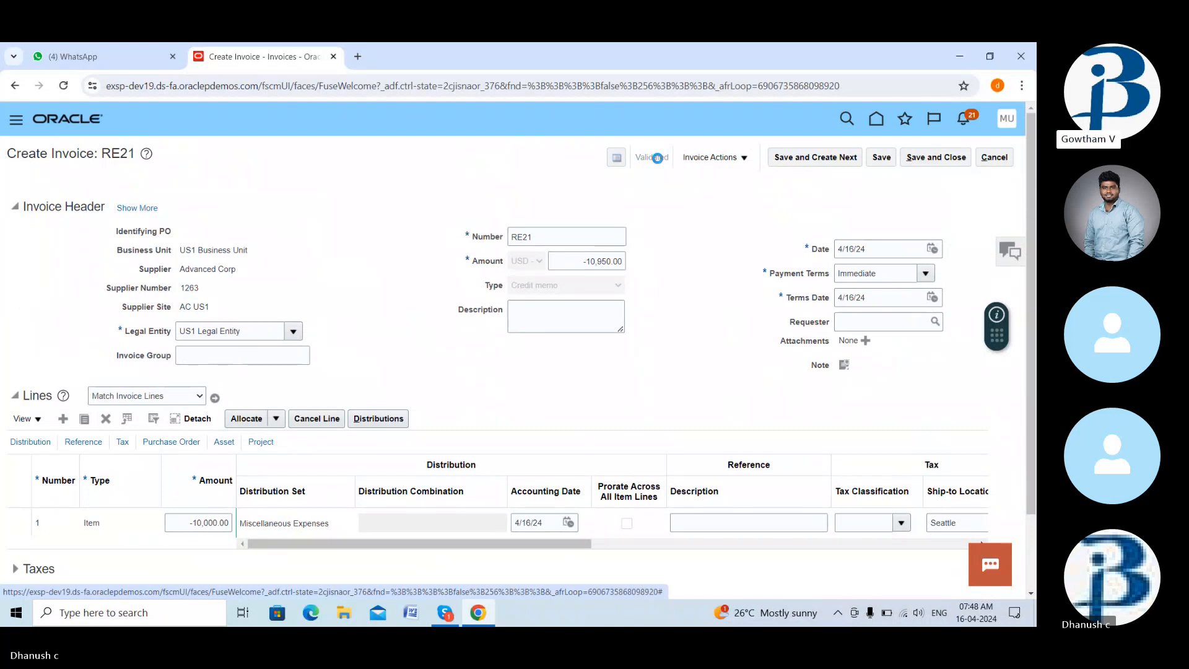
{"action": "left_click", "coordinate": [657, 159]}
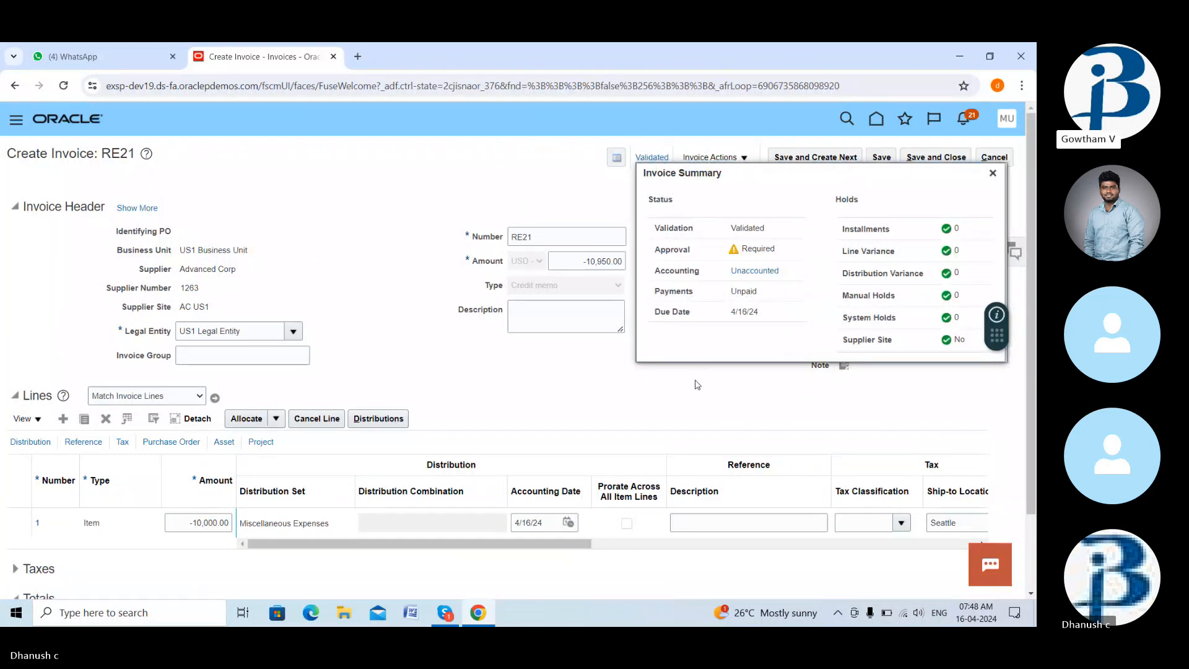
{"action": "left_click", "coordinate": [993, 173]}
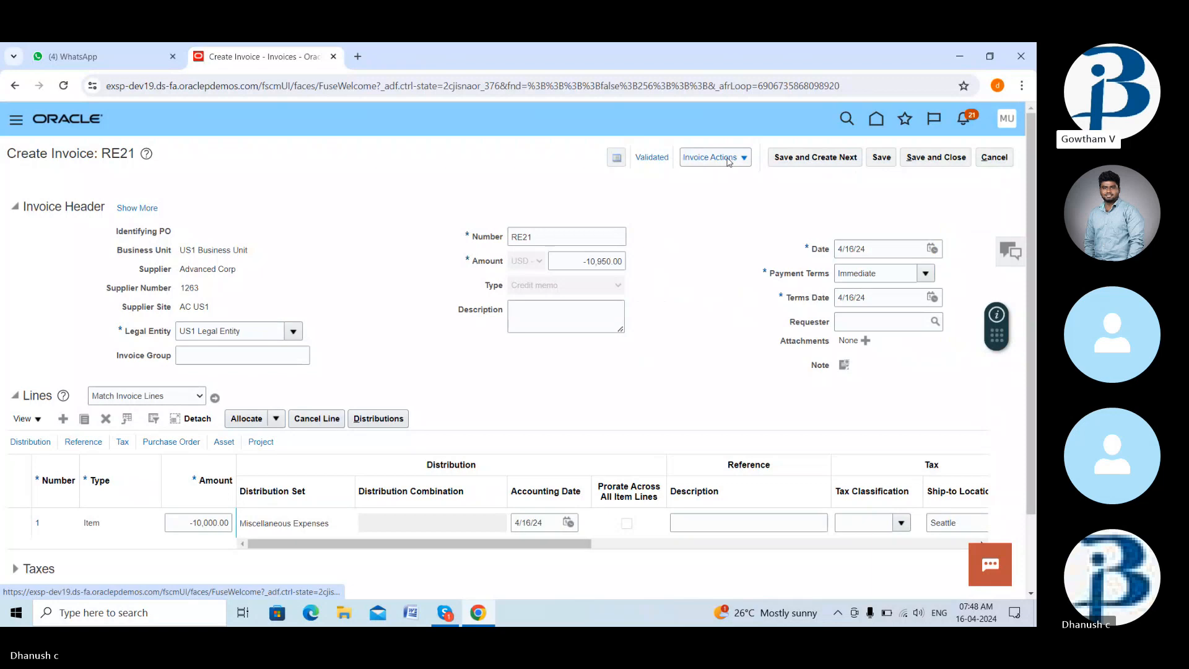
- Force Approve credit memo RE21 from the approval actions and check its status summary
{"action": "left_click", "coordinate": [729, 160]}
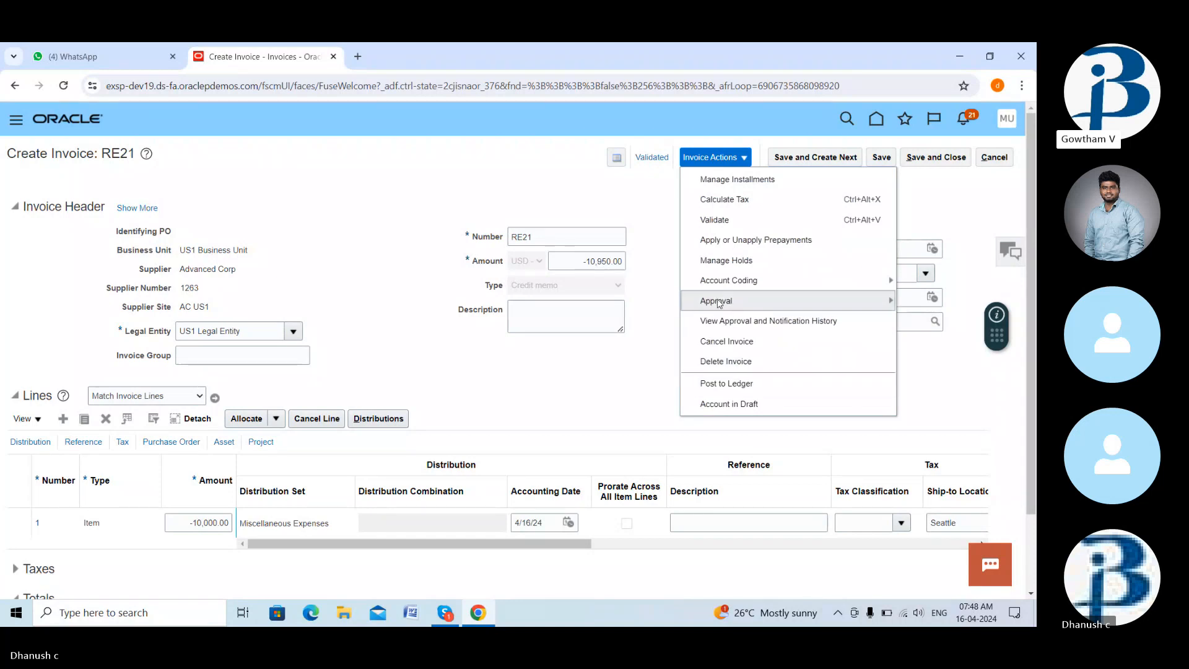
{"action": "left_click", "coordinate": [717, 301]}
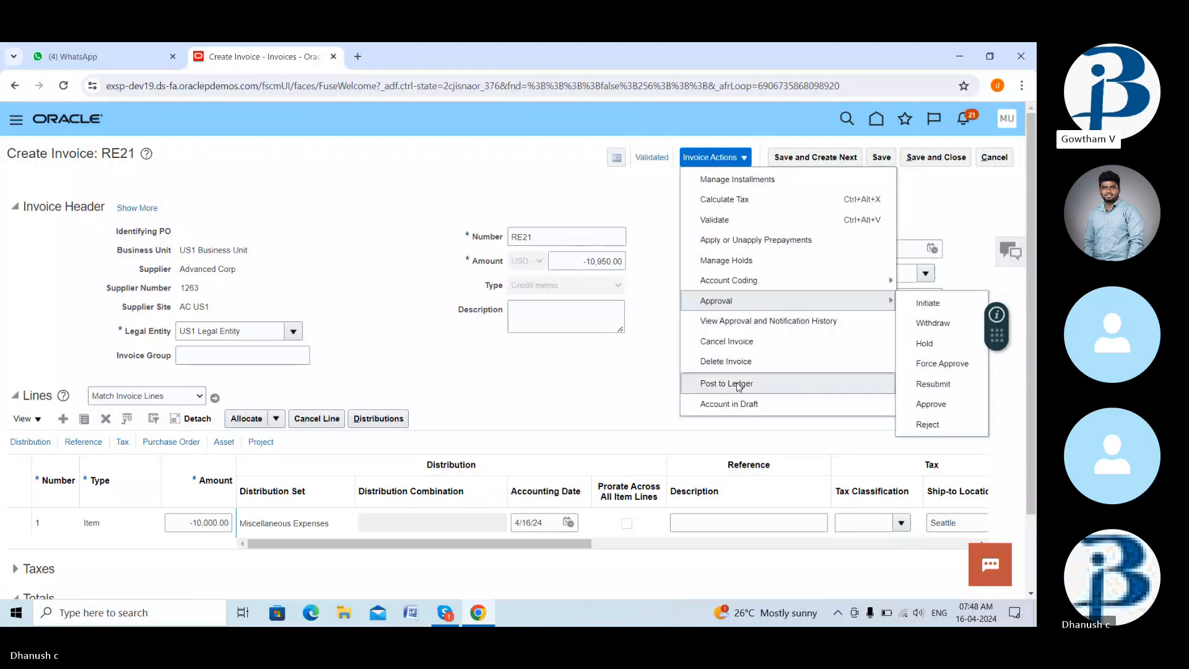
{"action": "left_click", "coordinate": [580, 373]}
{"action": "scroll", "coordinate": [581, 373], "scroll_direction": "down", "scroll_amount": 2}
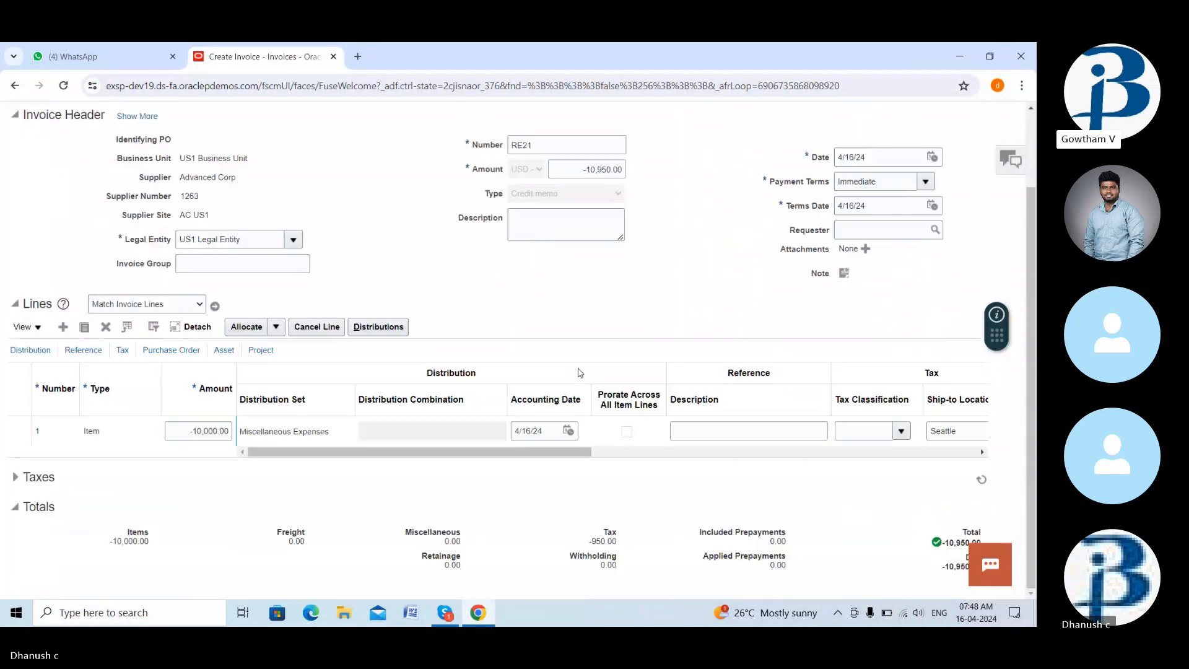
{"action": "scroll", "coordinate": [581, 373], "scroll_direction": "up", "scroll_amount": 2}
{"action": "left_click", "coordinate": [737, 159]}
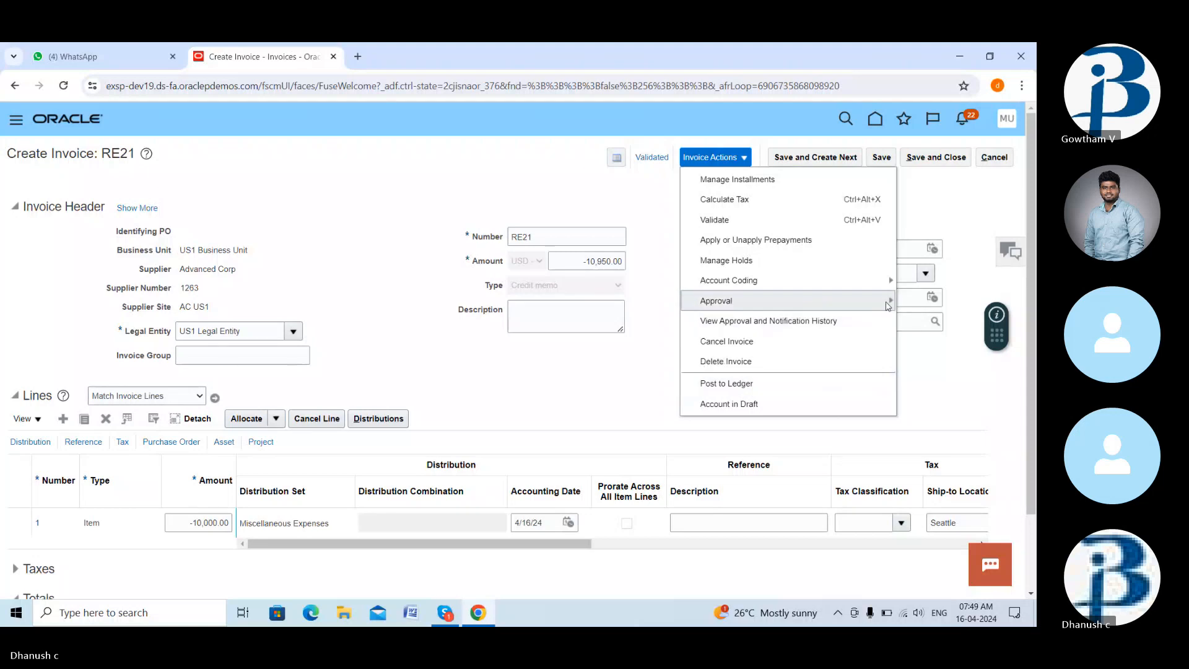
{"action": "left_click", "coordinate": [744, 301]}
{"action": "left_click", "coordinate": [939, 366]}
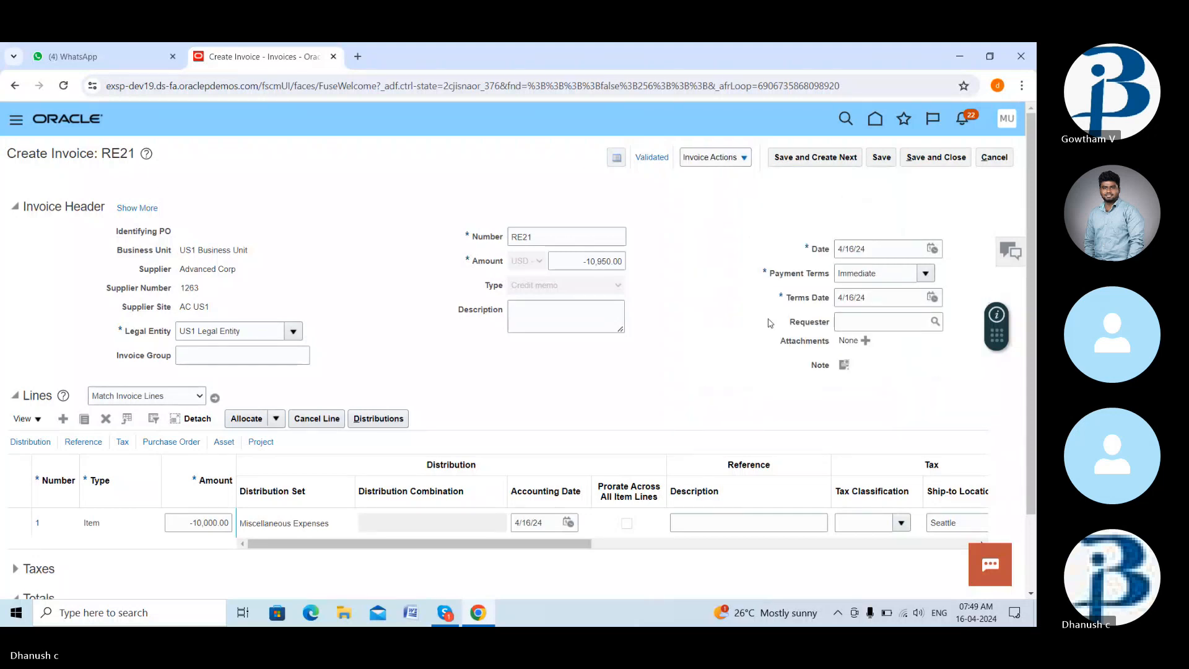
{"action": "scroll", "coordinate": [770, 323], "scroll_direction": "down", "scroll_amount": 2}
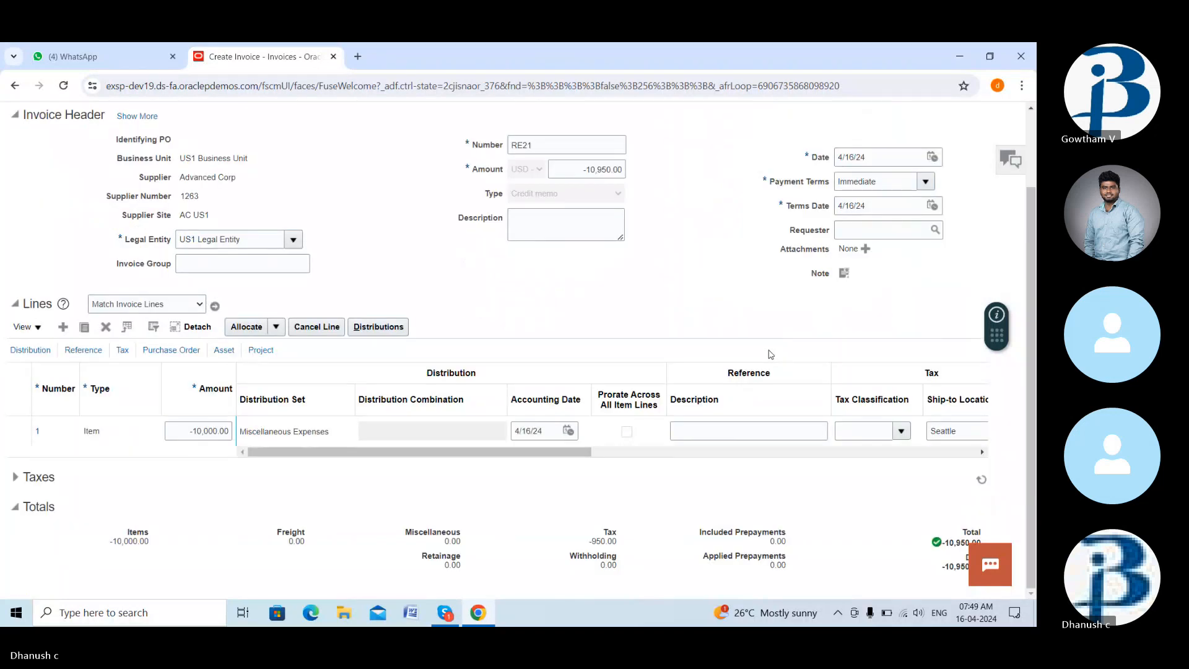
{"action": "scroll", "coordinate": [770, 348], "scroll_direction": "up", "scroll_amount": 2}
{"action": "left_click", "coordinate": [655, 158]}
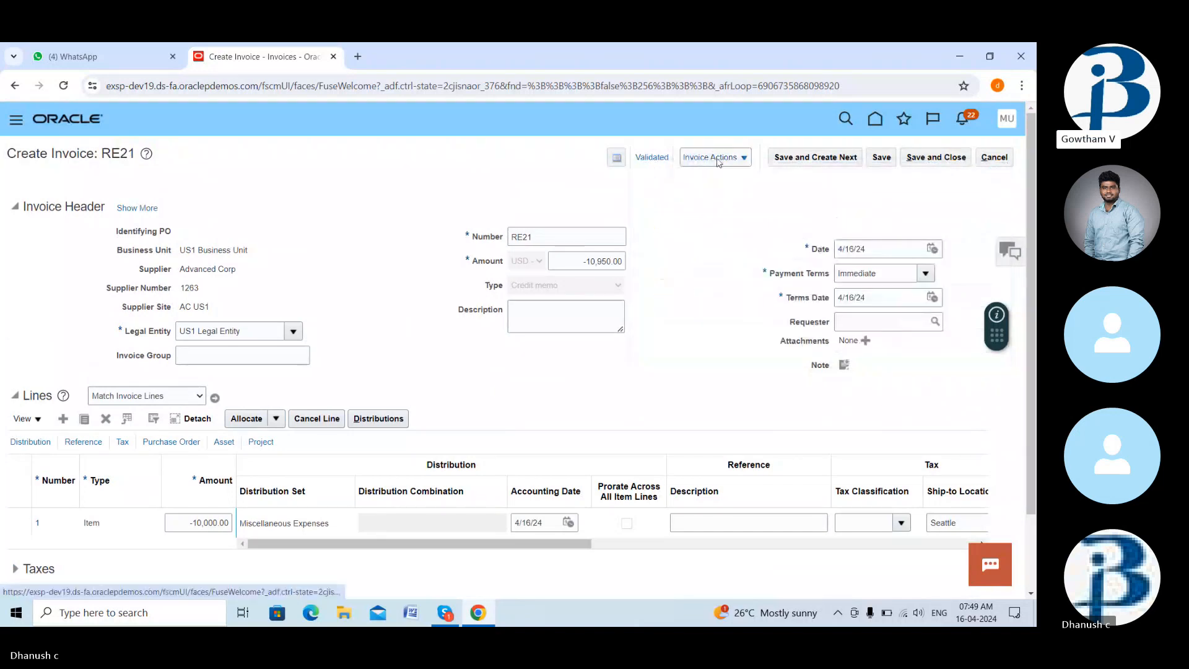
- Post RE21 to the ledger and review the accounting lines it created
{"action": "left_click", "coordinate": [712, 157]}
{"action": "left_click", "coordinate": [733, 383]}
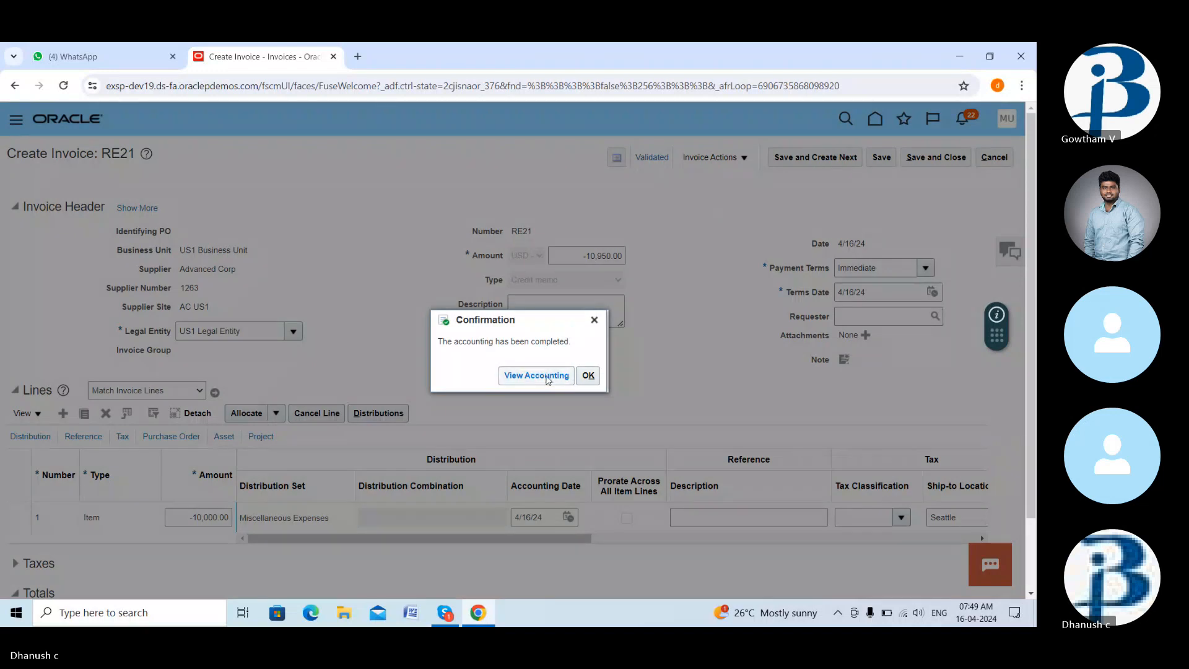
{"action": "left_click", "coordinate": [548, 379]}
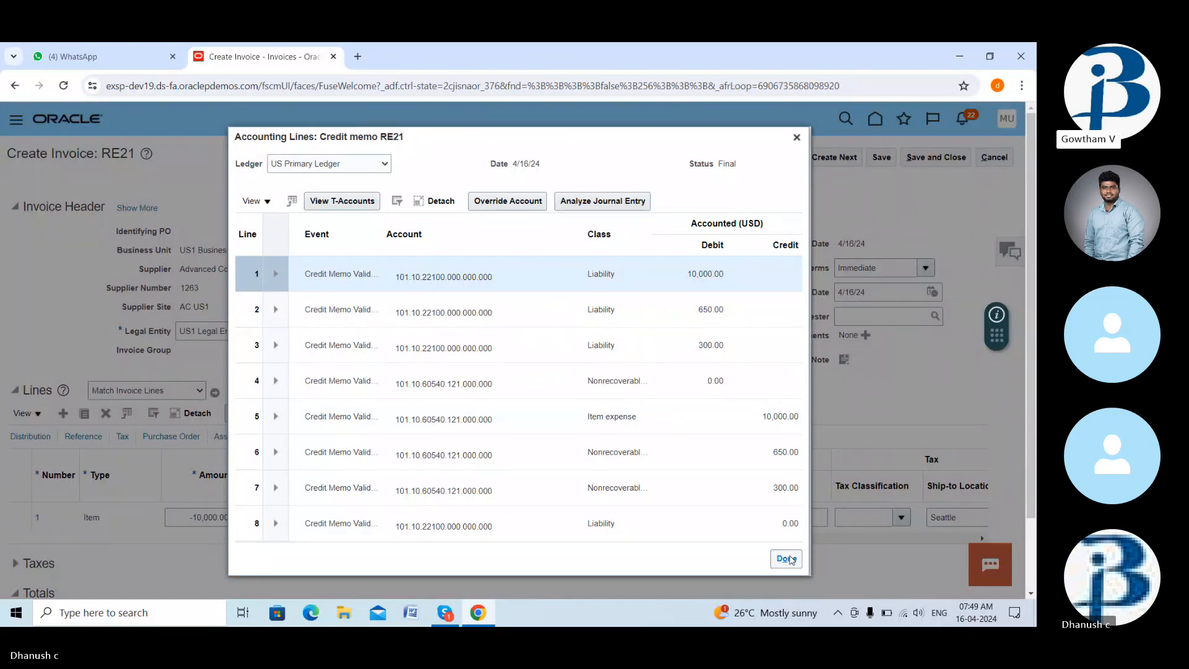
{"action": "left_click", "coordinate": [787, 559]}
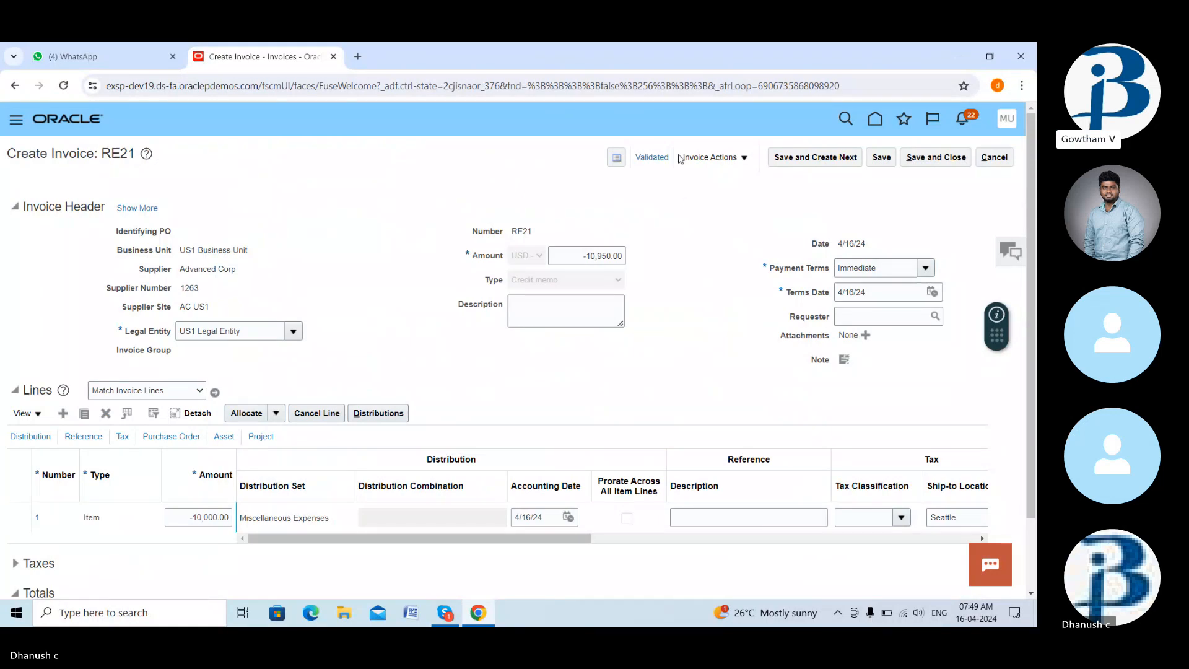
{"action": "left_click", "coordinate": [706, 158]}
- Show RE21's summary: -10,950.00, Validated, Manually approved, Accounted, Unpaid, zero holds
{"action": "left_click", "coordinate": [647, 158]}
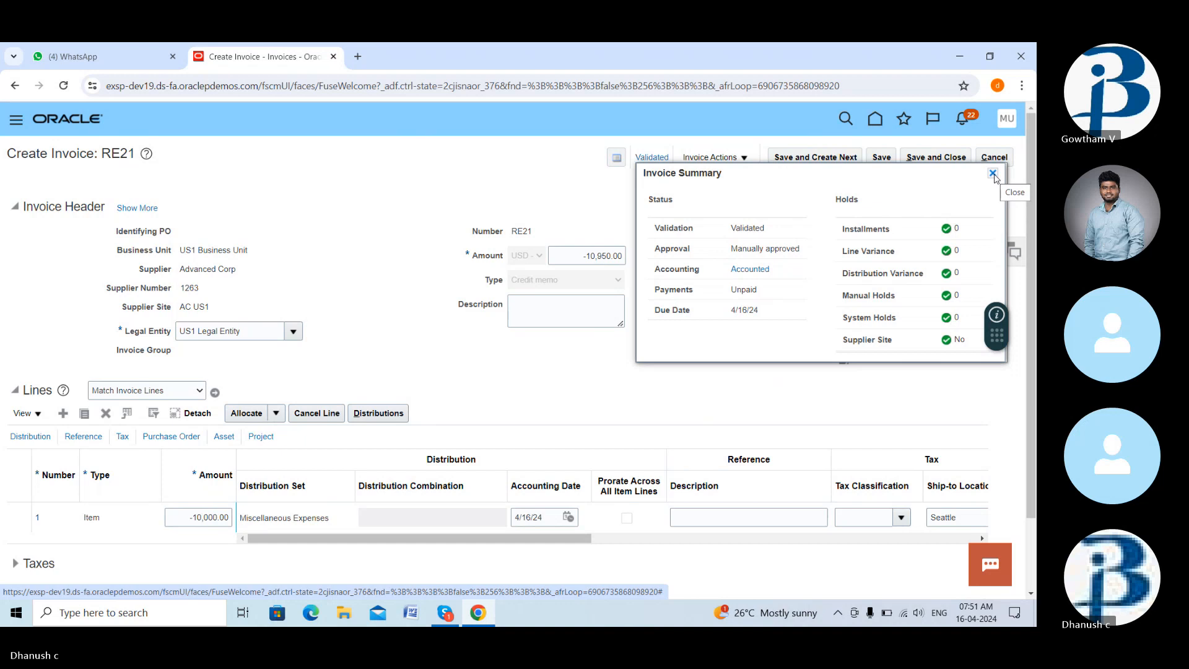
- Close RE21's Invoice Summary and review the invoice form with its -10,000.00 item line
{"action": "left_click", "coordinate": [993, 174]}
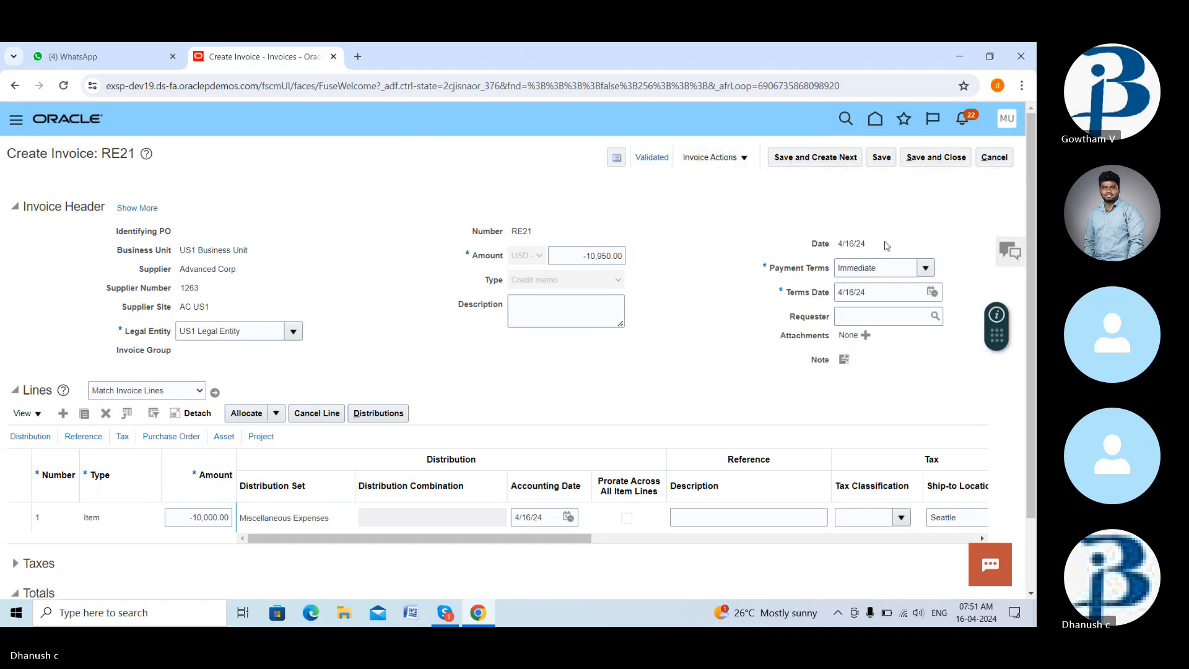
{"action": "scroll", "coordinate": [867, 236], "scroll_direction": "down", "scroll_amount": 2}
{"action": "scroll", "coordinate": [780, 173], "scroll_direction": "up", "scroll_amount": 1}
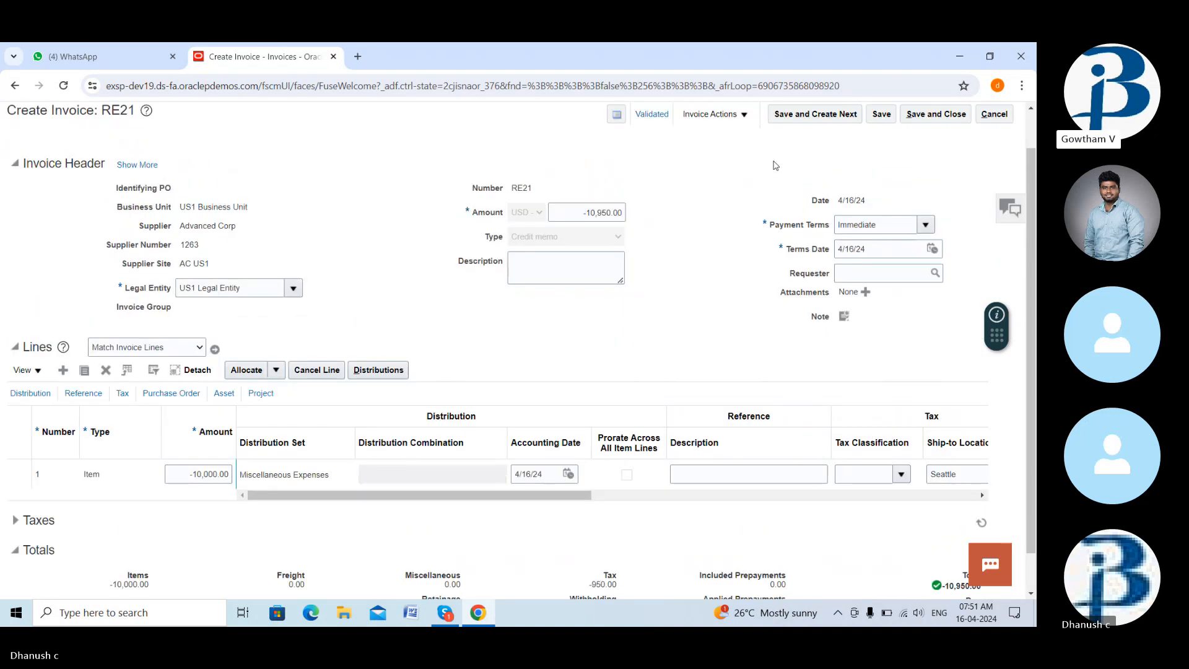
{"action": "scroll", "coordinate": [775, 165], "scroll_direction": "up", "scroll_amount": 1}
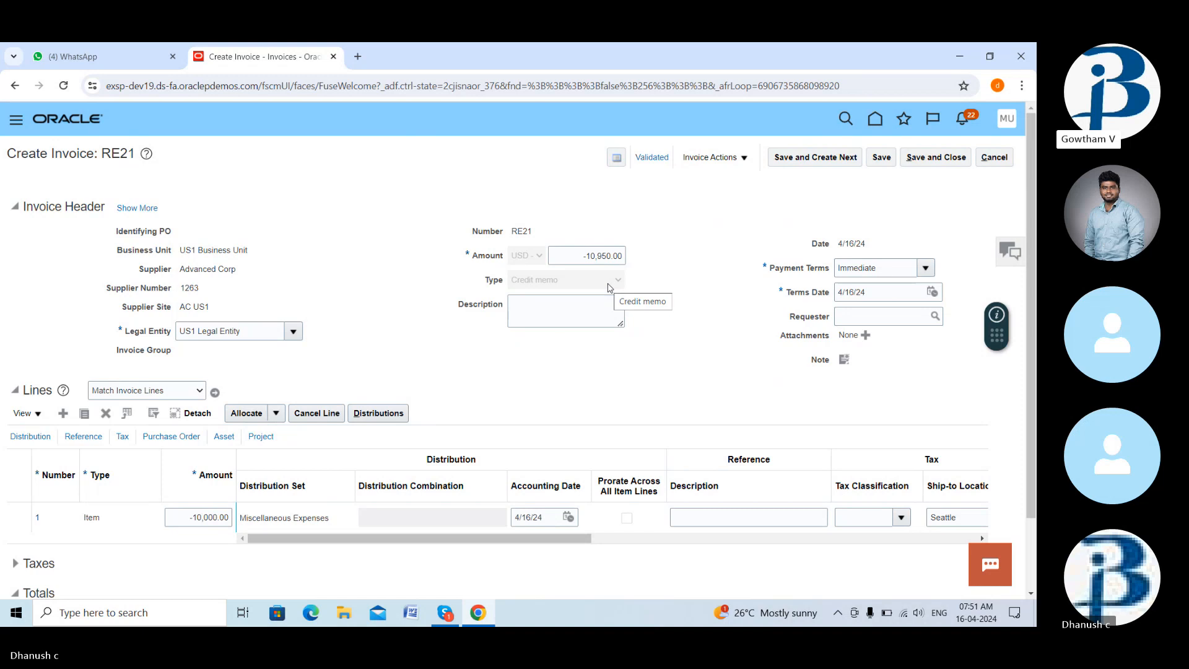
{"action": "scroll", "coordinate": [644, 302], "scroll_direction": "down", "scroll_amount": 2}
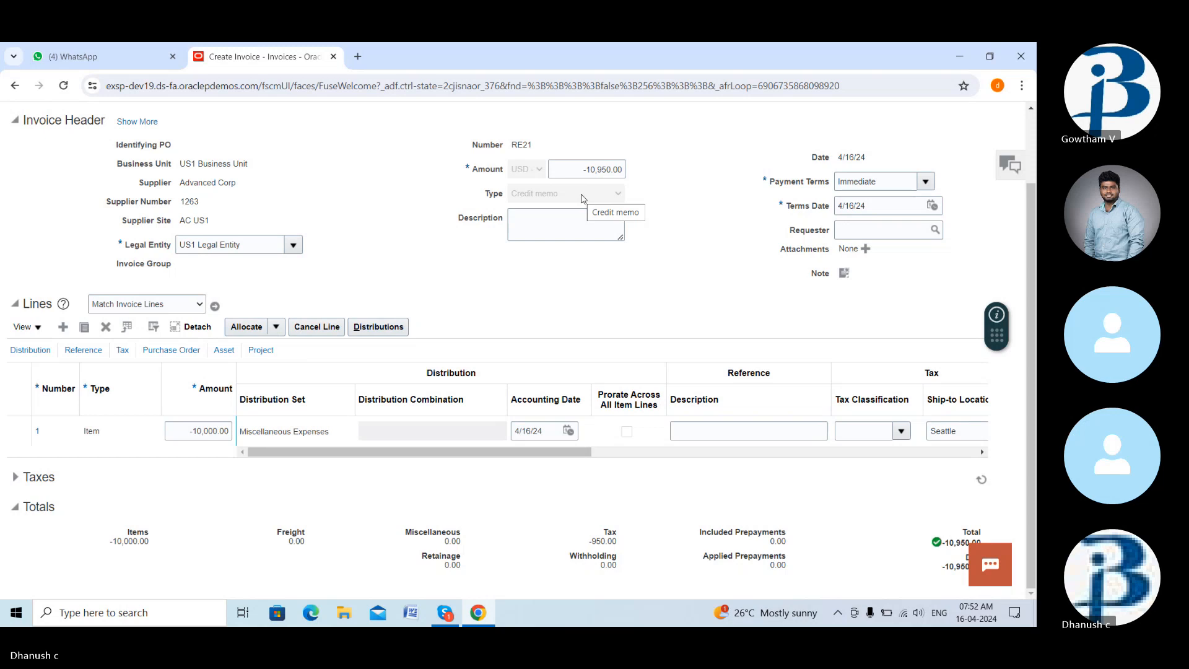
{"action": "key", "text": "XF86AudioRaiseVolume"}
{"action": "scroll", "coordinate": [702, 189], "scroll_direction": "up", "scroll_amount": 2}
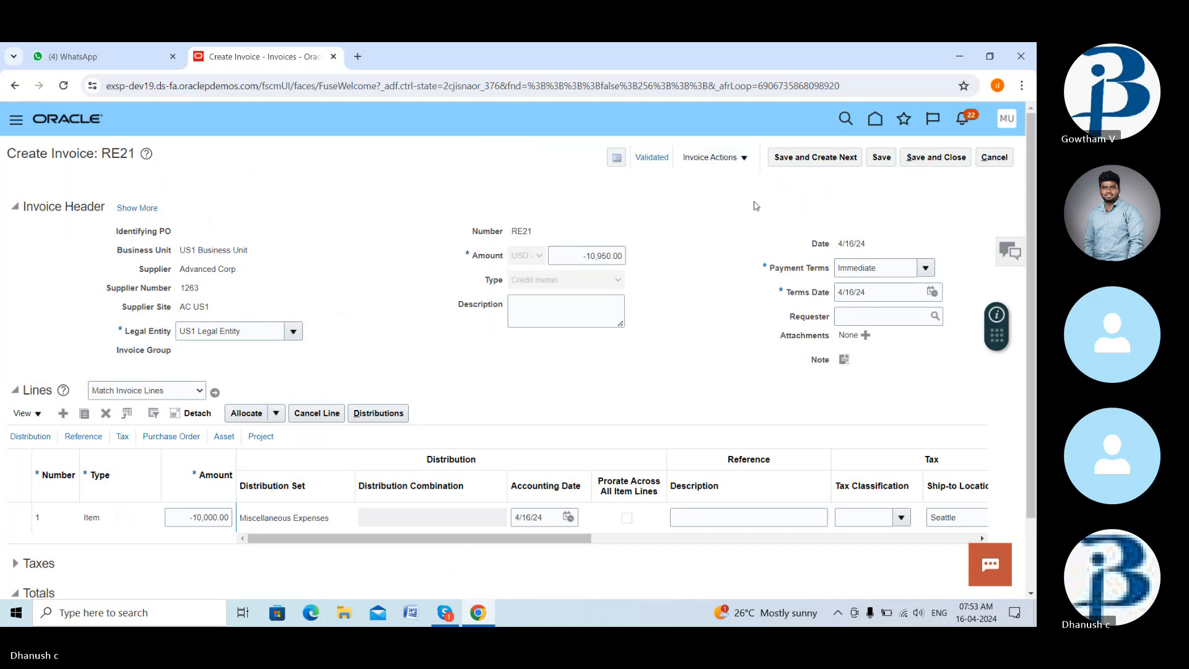
- Leave RE21 and start a new invoice for supplier Advanced Corp in US1 Business Unit
{"action": "left_click", "coordinate": [994, 157]}
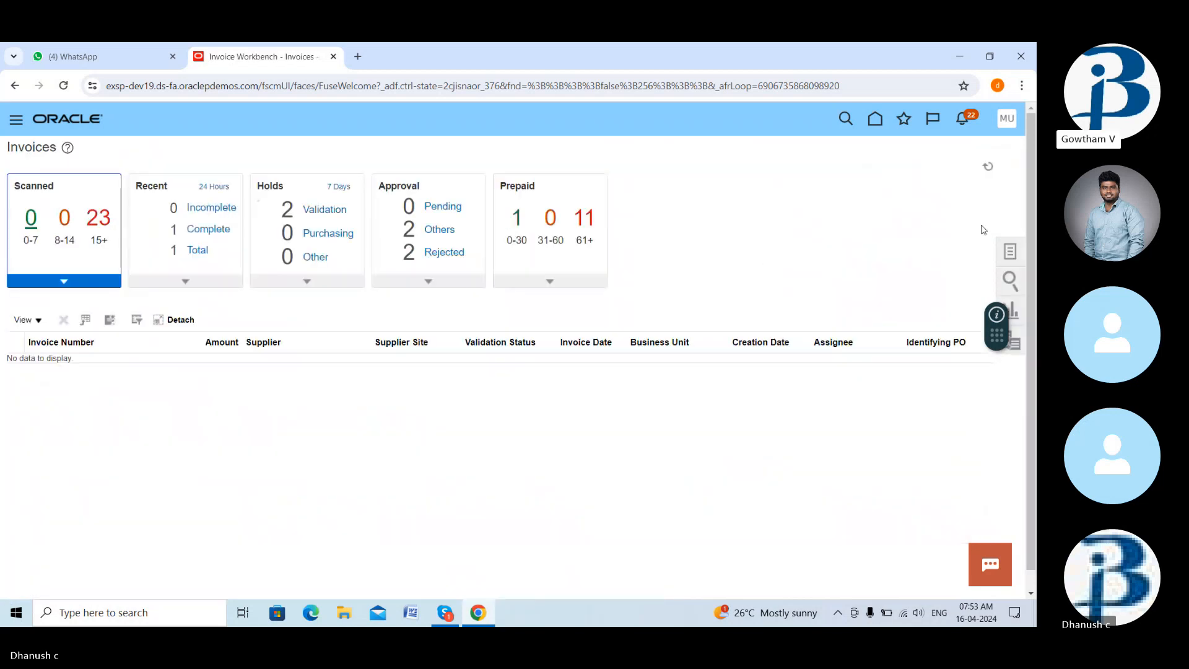
{"action": "left_click", "coordinate": [1008, 251]}
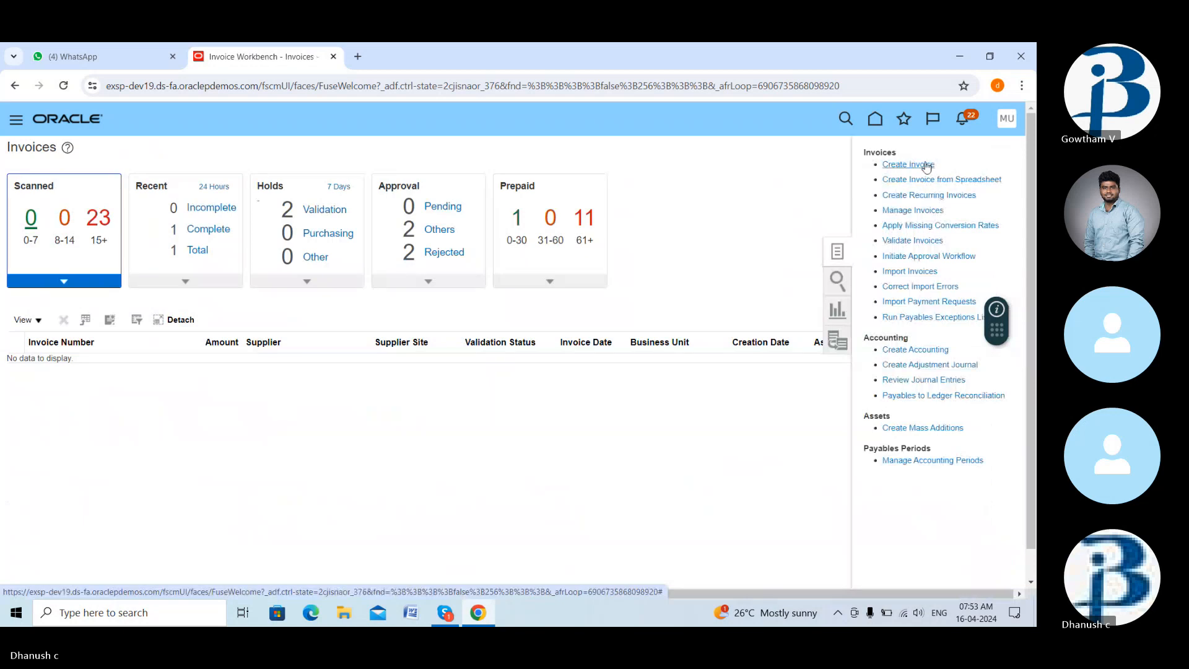
{"action": "left_click", "coordinate": [926, 164]}
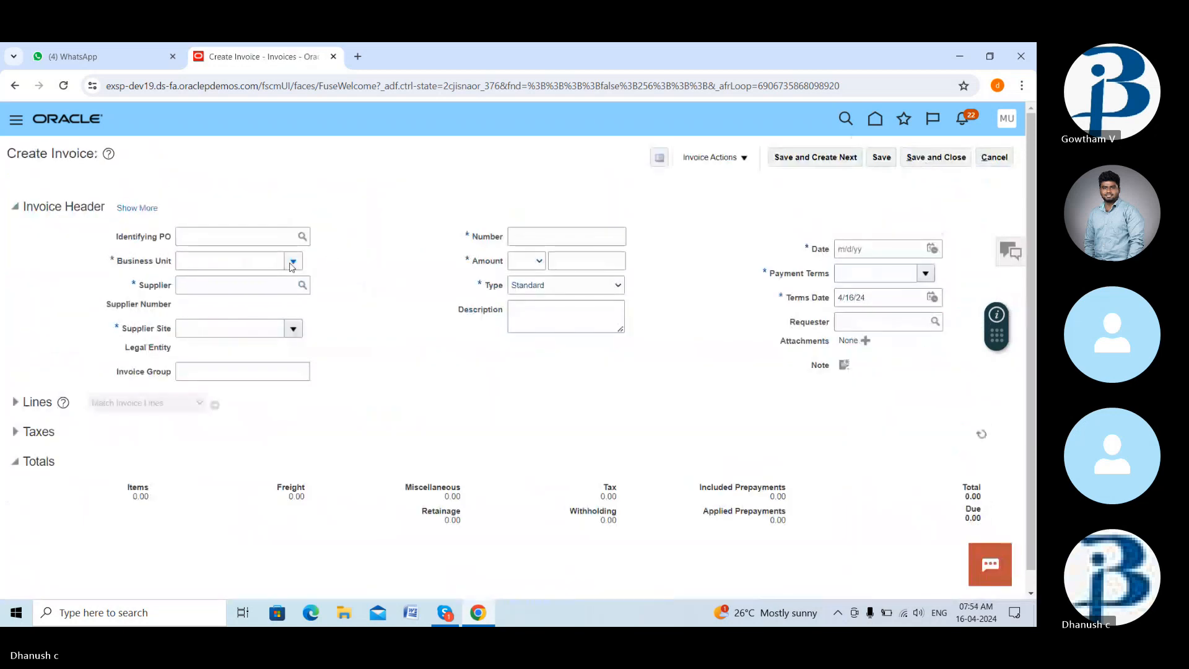
{"action": "left_click", "coordinate": [293, 267]}
{"action": "left_click", "coordinate": [256, 299]}
{"action": "left_click", "coordinate": [263, 289]}
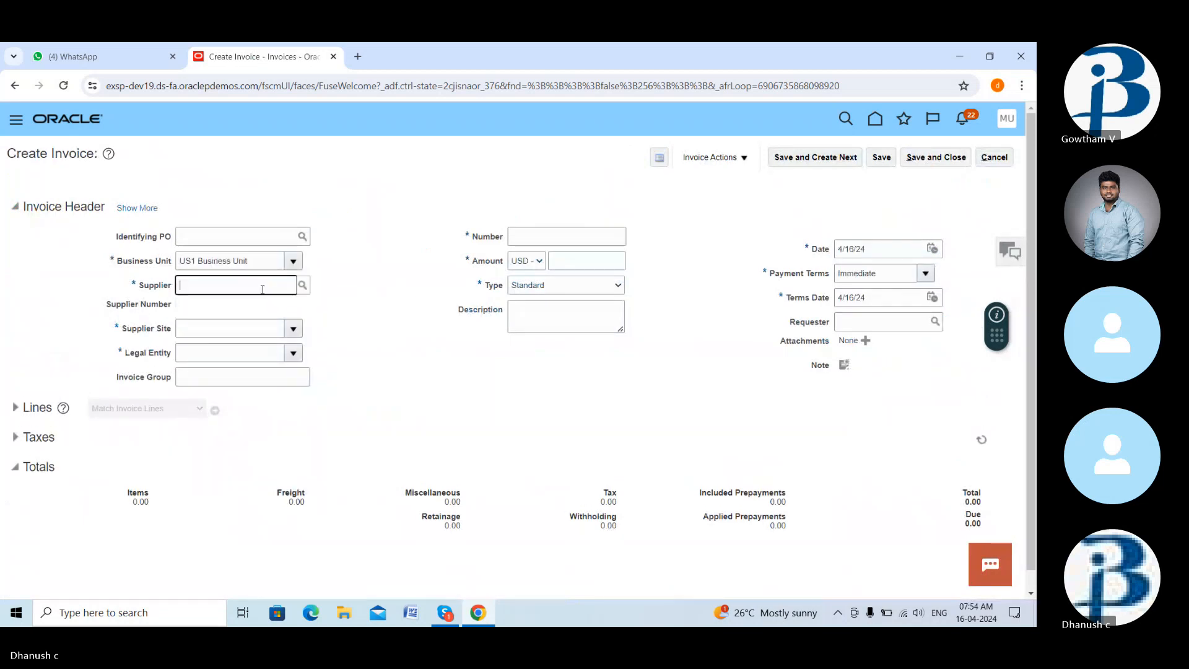
{"action": "type", "text": "ad"}
{"action": "type", "text": "v"}
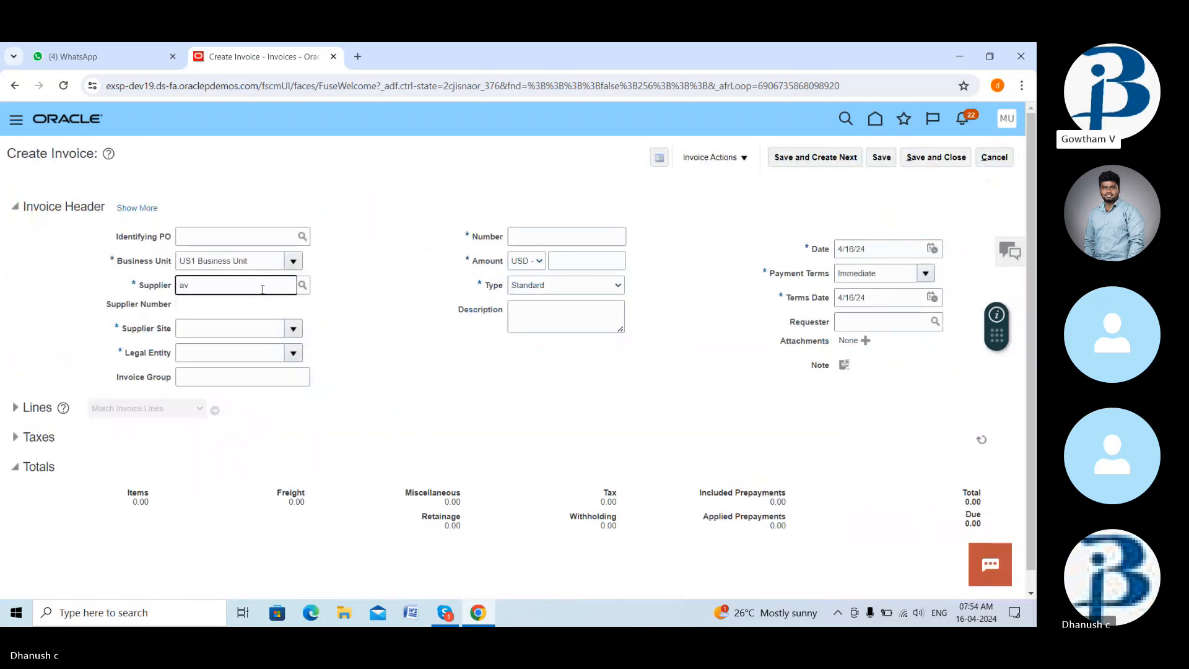
{"action": "key", "text": "BackSpace"}
{"action": "type", "text": "dv"}
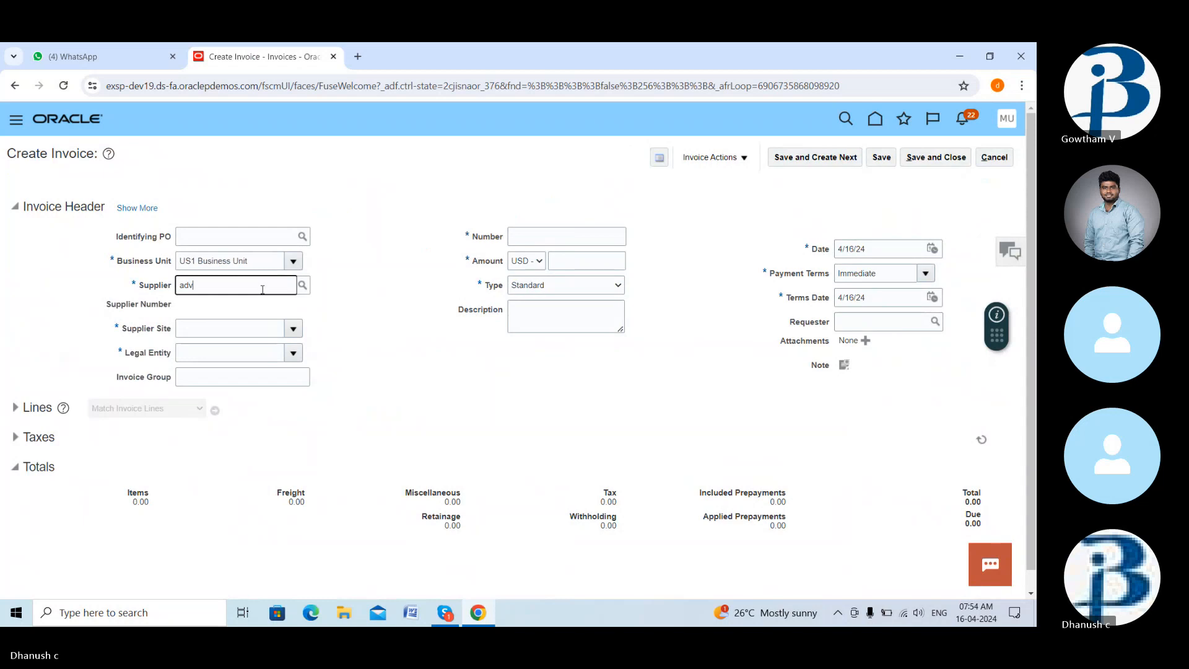
{"action": "left_click", "coordinate": [217, 308]}
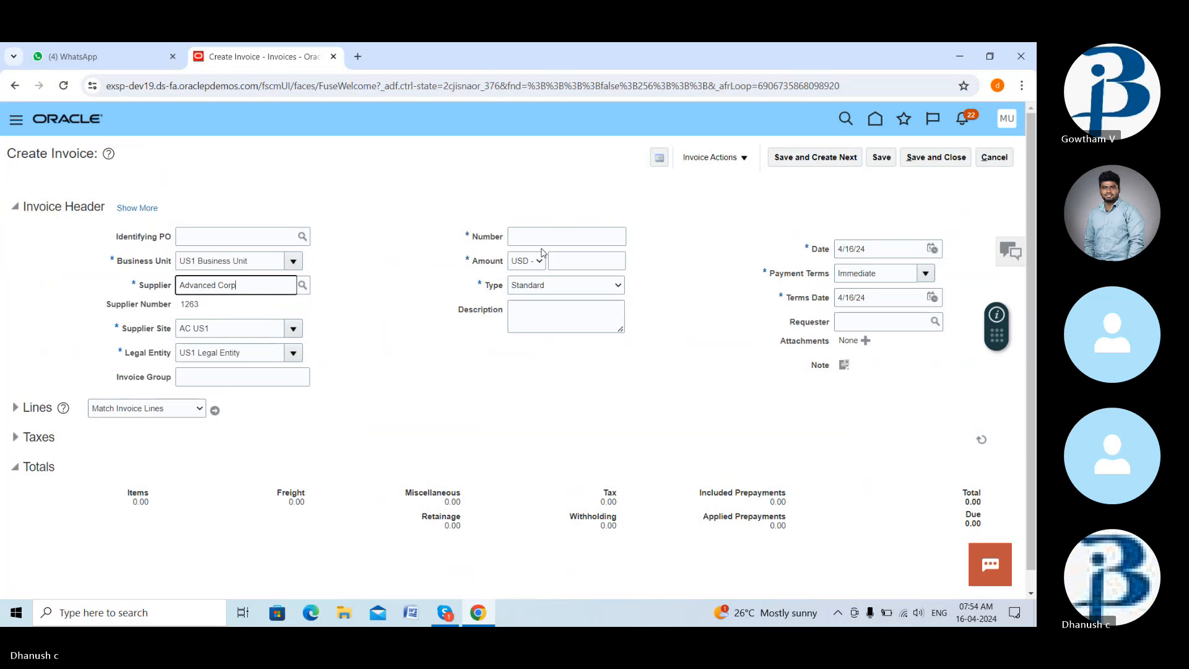
- Set the invoice amount to 10,000.00 USD and its type to Prepayment
{"action": "left_click", "coordinate": [590, 255]}
{"action": "type", "text": "10000"}
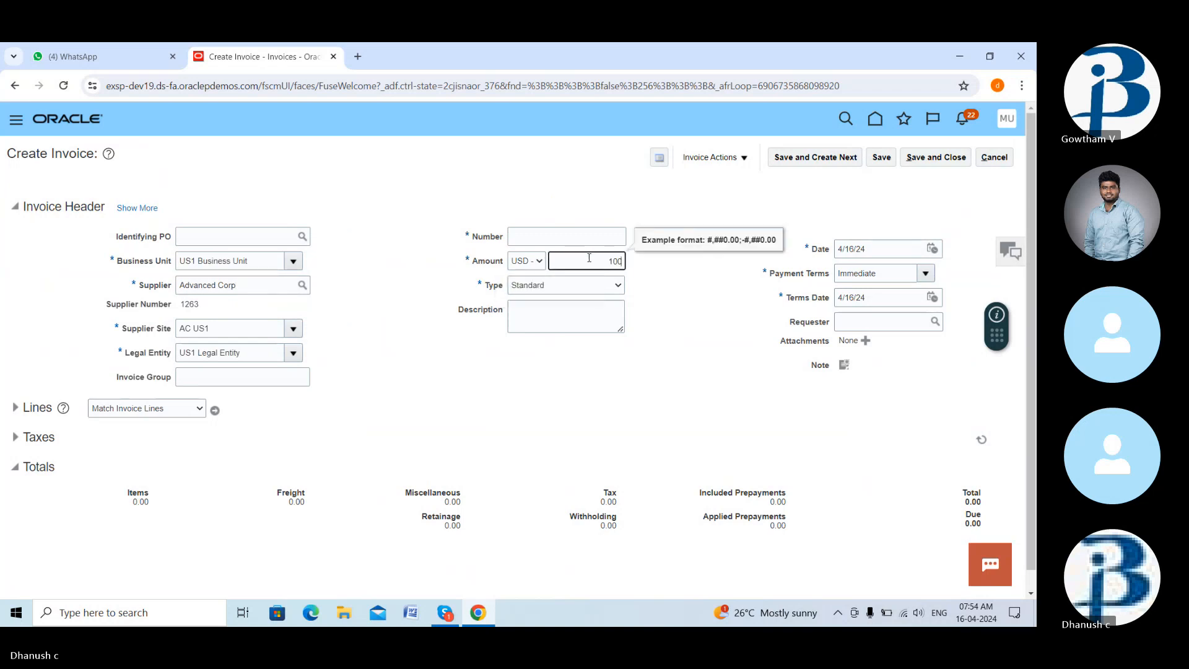
{"action": "left_click", "coordinate": [621, 286]}
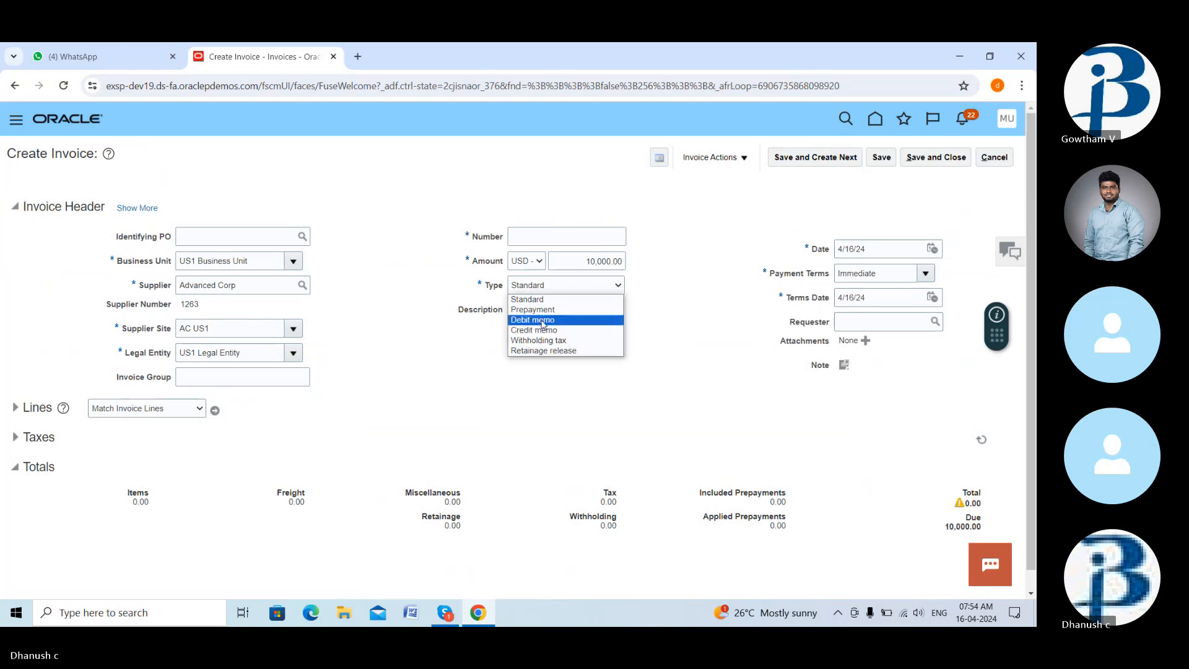
{"action": "left_click", "coordinate": [540, 310]}
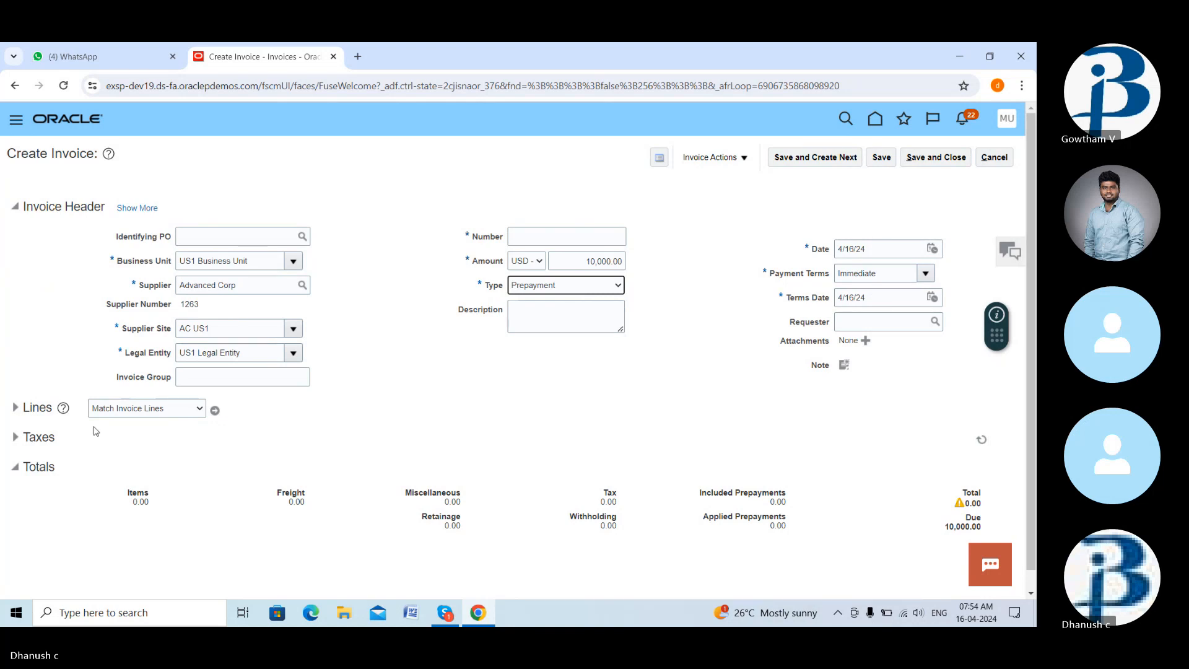
{"action": "left_click", "coordinate": [15, 407]}
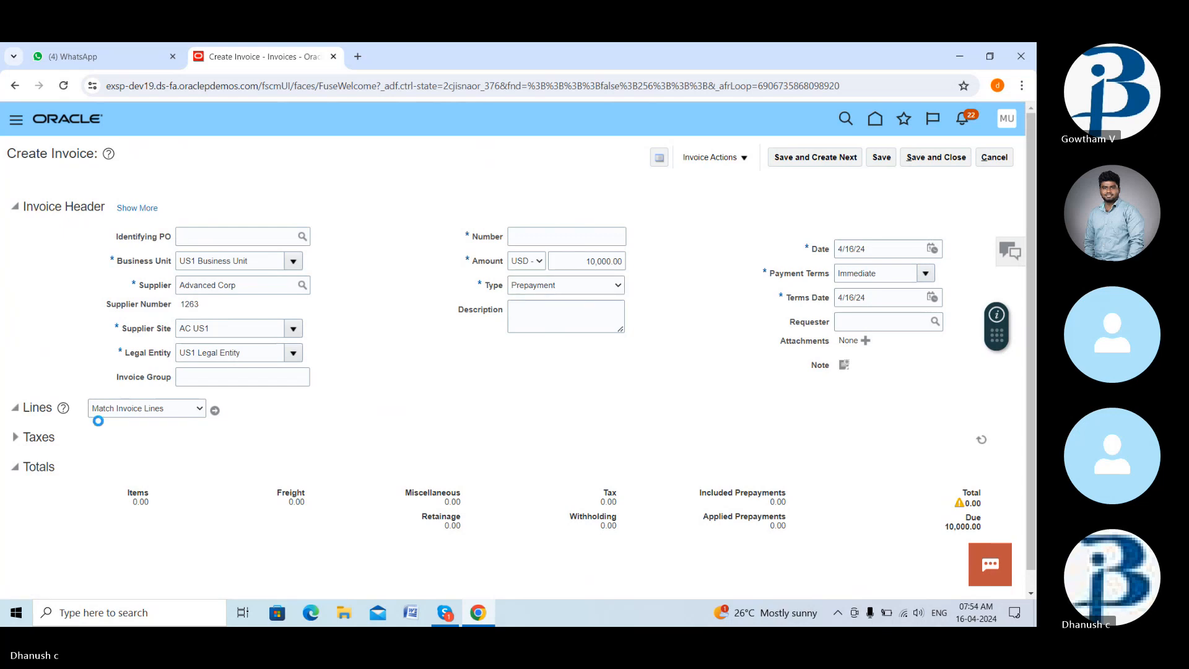
- Enter a 10,000.00 item on line 1 and try saving the prepayment invoice
{"action": "left_click", "coordinate": [194, 537]}
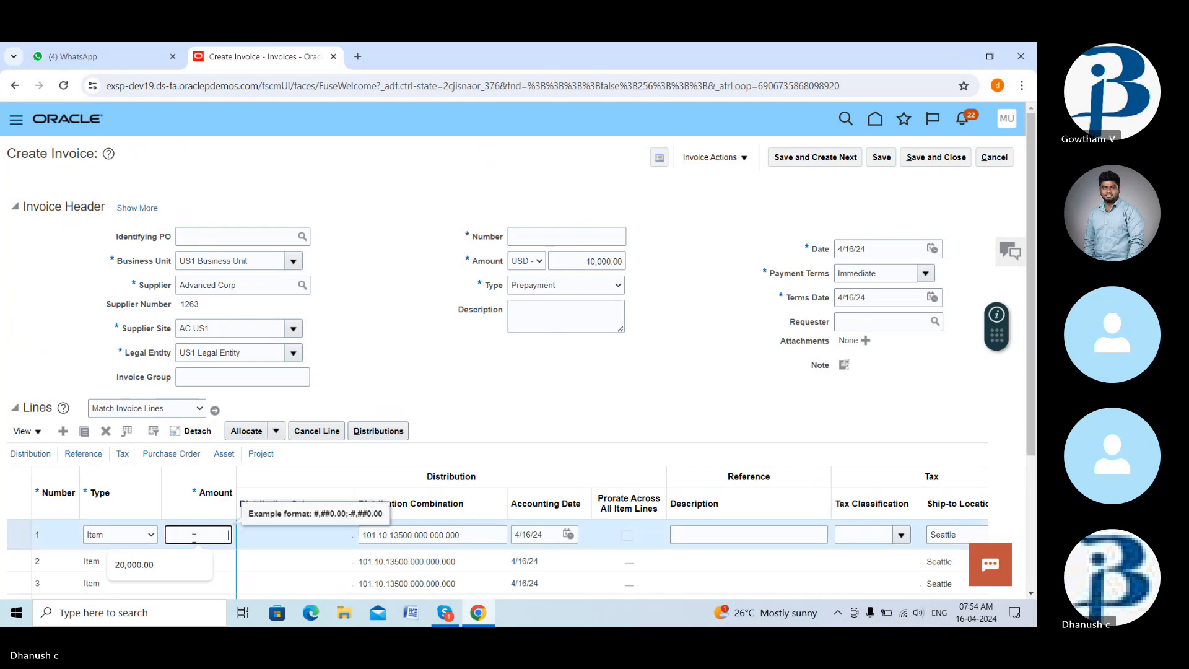
{"action": "type", "text": "10000"}
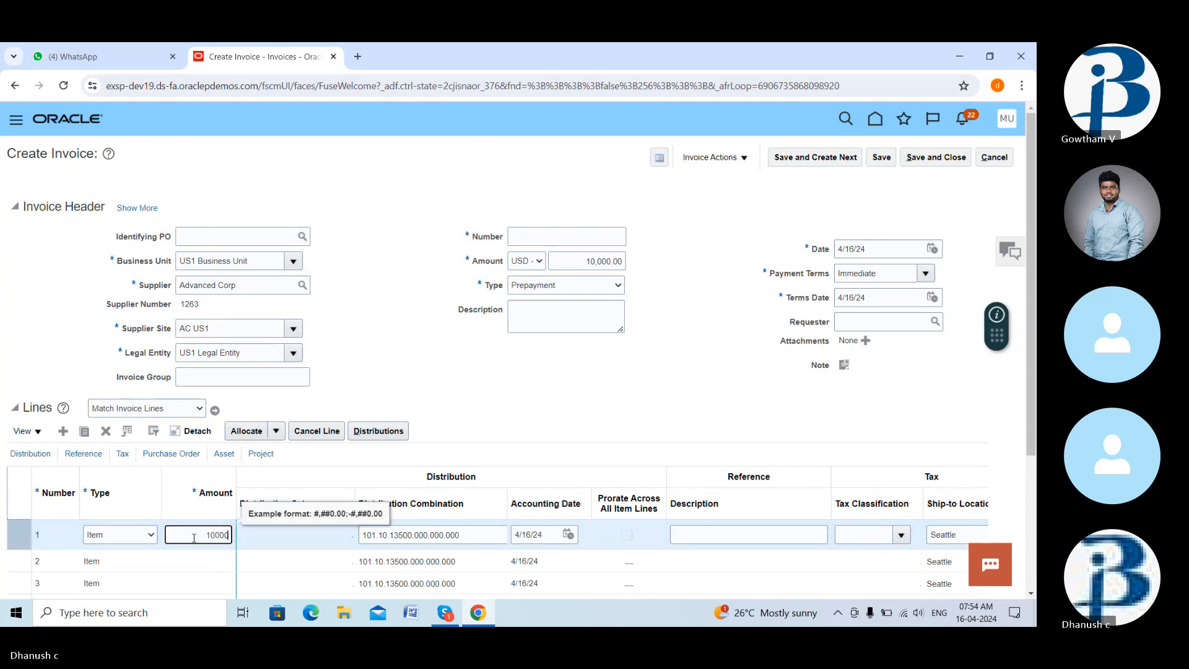
{"action": "left_click", "coordinate": [530, 447]}
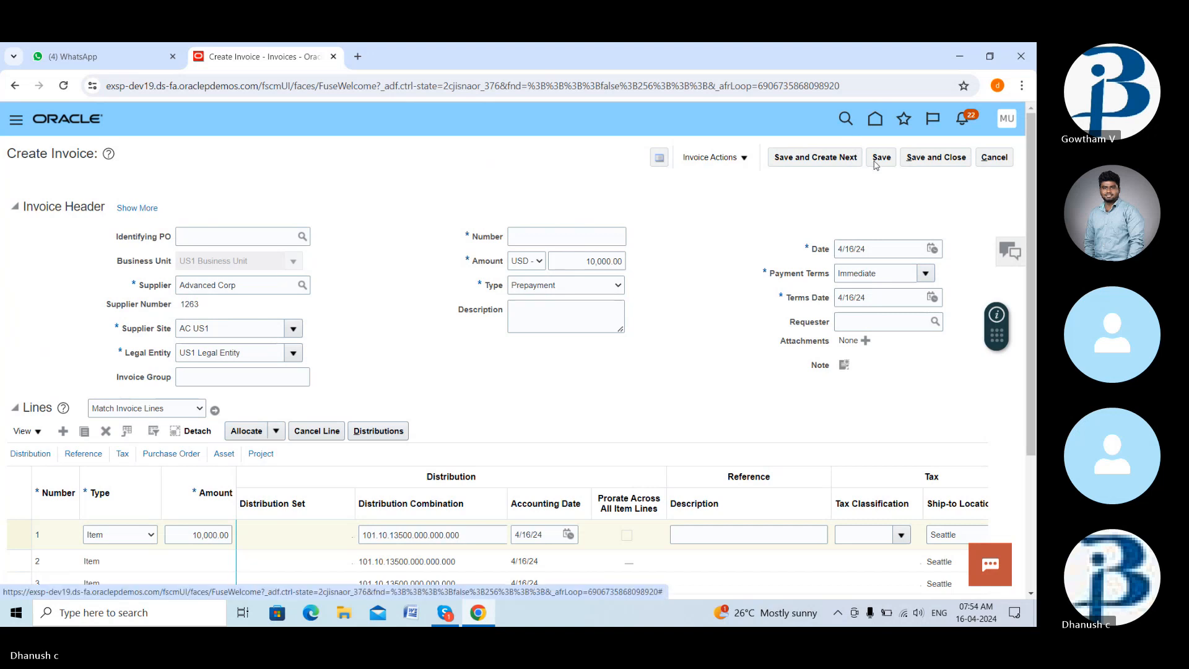
{"action": "left_click", "coordinate": [880, 157]}
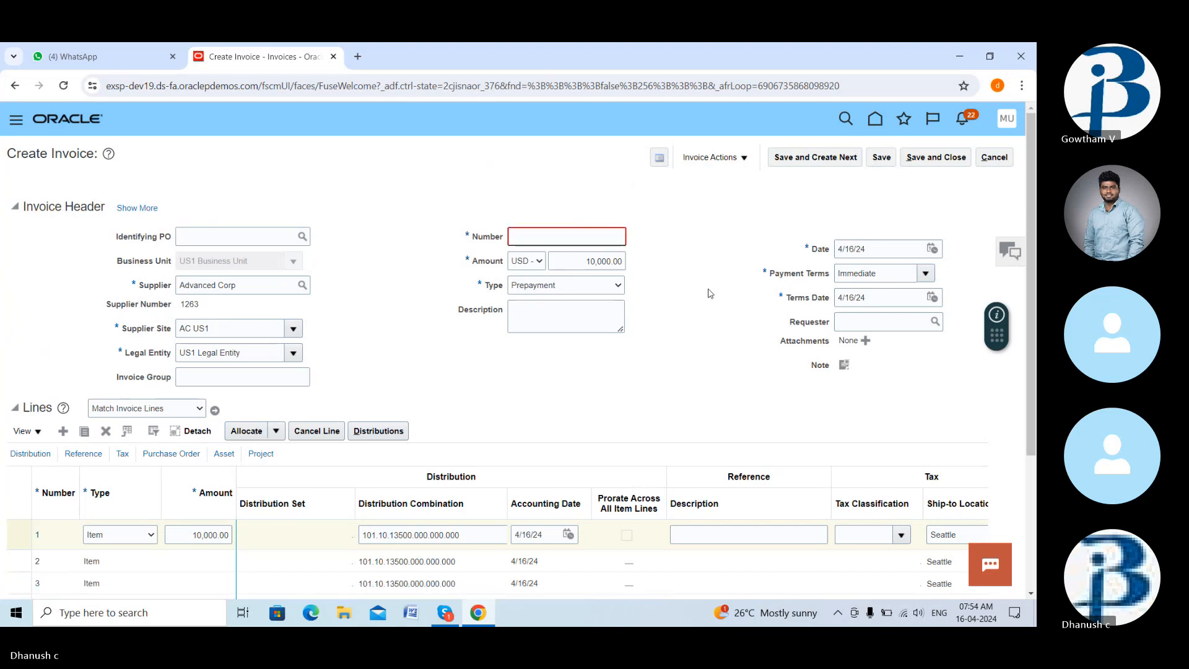
- Fill in the required invoice number PR21
{"action": "left_click", "coordinate": [593, 238]}
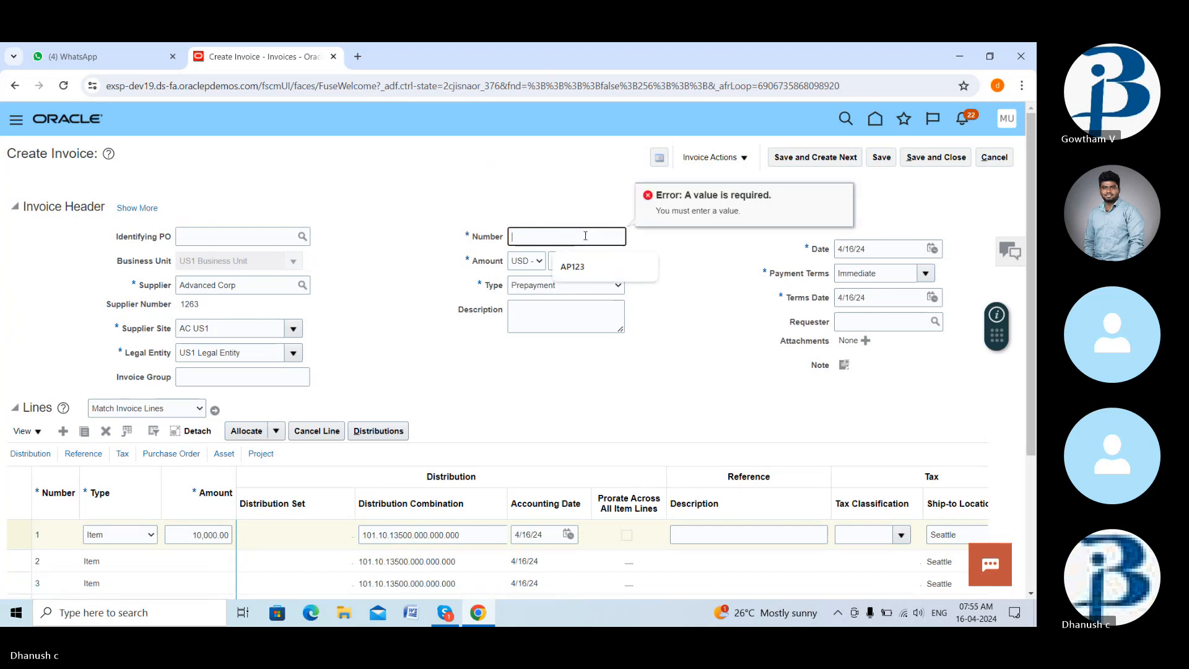
{"action": "type", "text": "PR"}
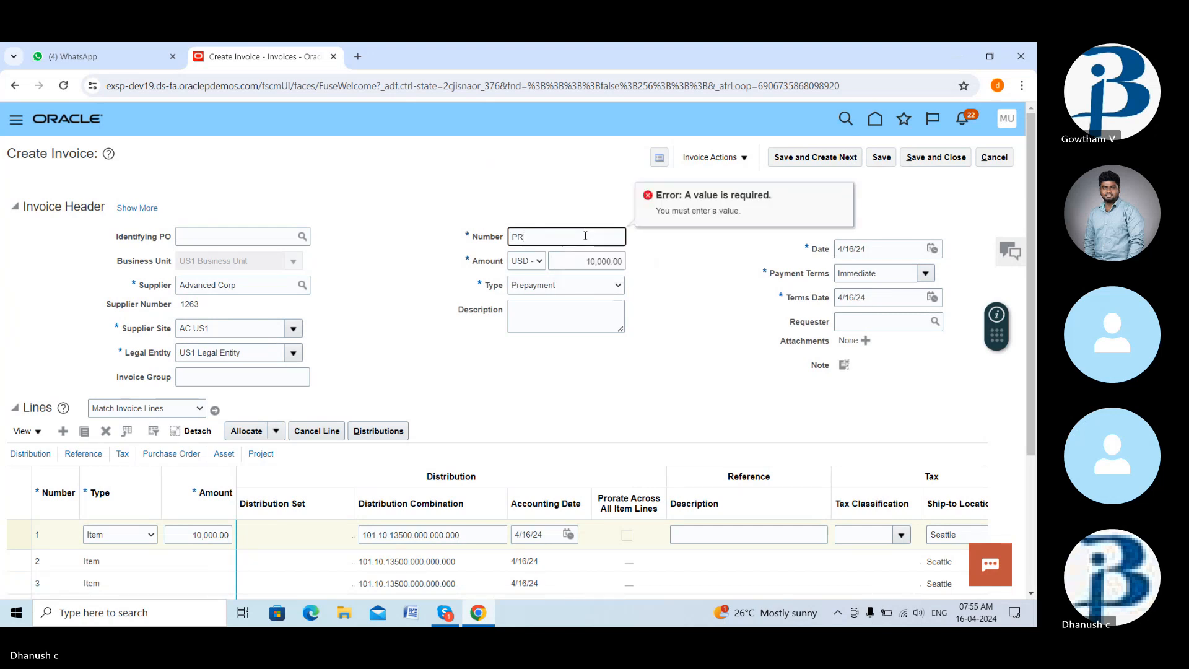
{"action": "key", "text": "BackSpace"}
{"action": "type", "text": "R21"}
{"action": "left_click", "coordinate": [700, 180]}
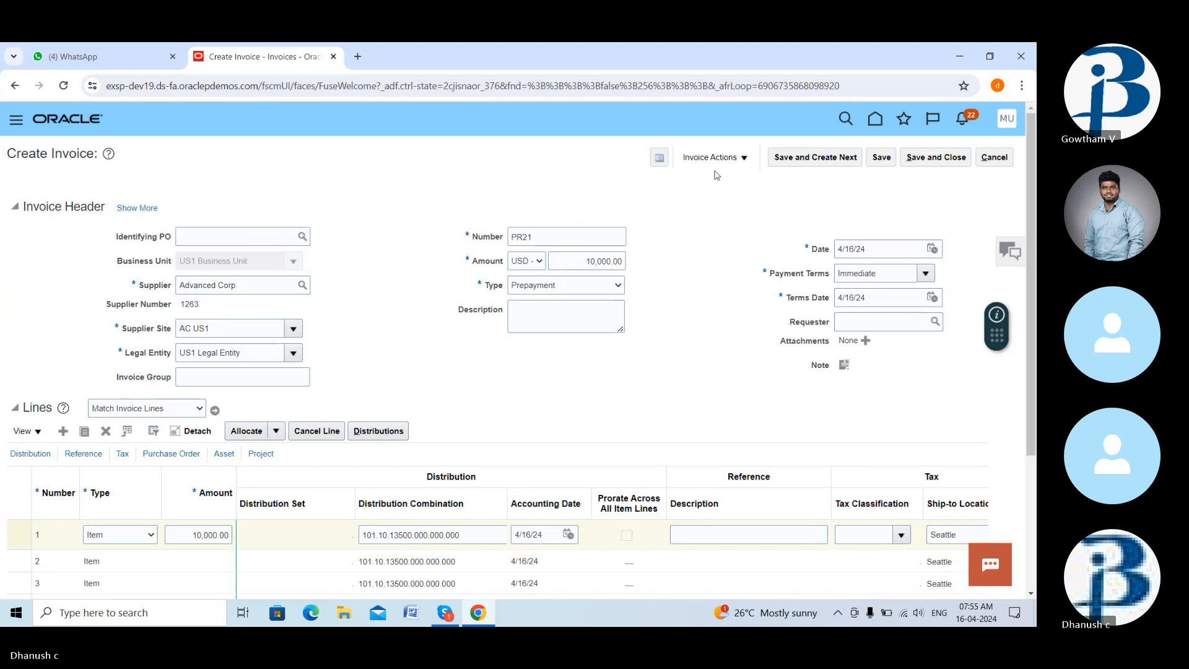
{"action": "left_click", "coordinate": [739, 162]}
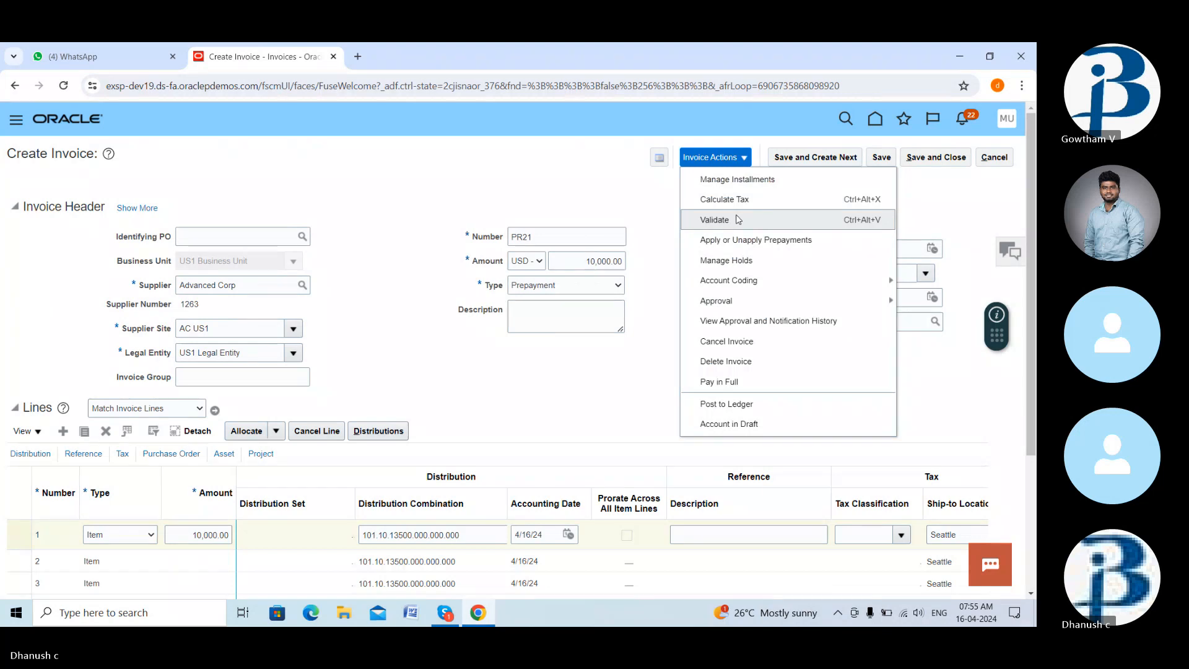
- Validate PR21, raise its header amount to 10,950.00 for the tax, and validate again
{"action": "left_click", "coordinate": [739, 220]}
{"action": "scroll", "coordinate": [696, 307], "scroll_direction": "down", "scroll_amount": 3}
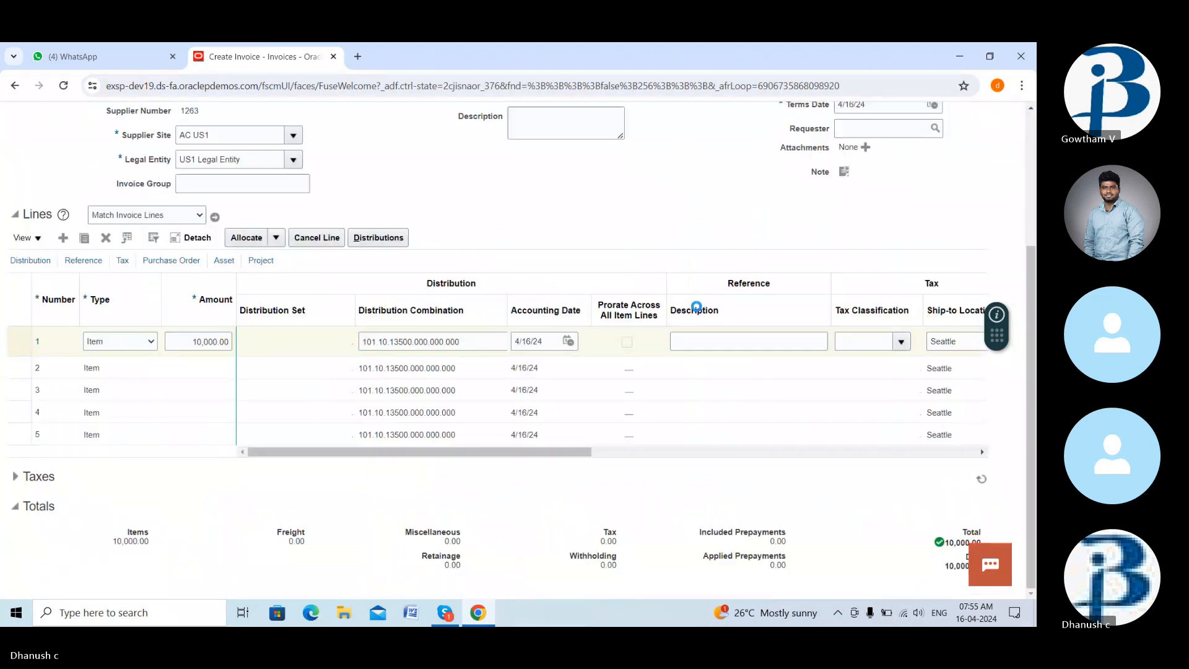
{"action": "scroll", "coordinate": [712, 362], "scroll_direction": "down", "scroll_amount": 3}
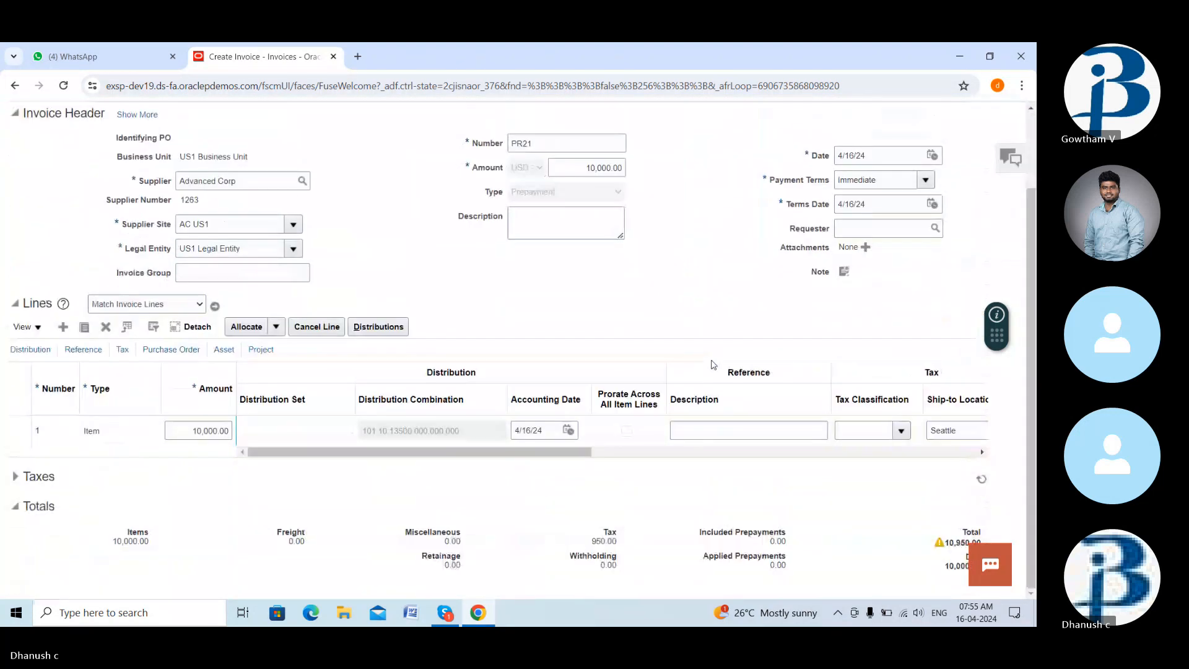
{"action": "left_click", "coordinate": [611, 168]}
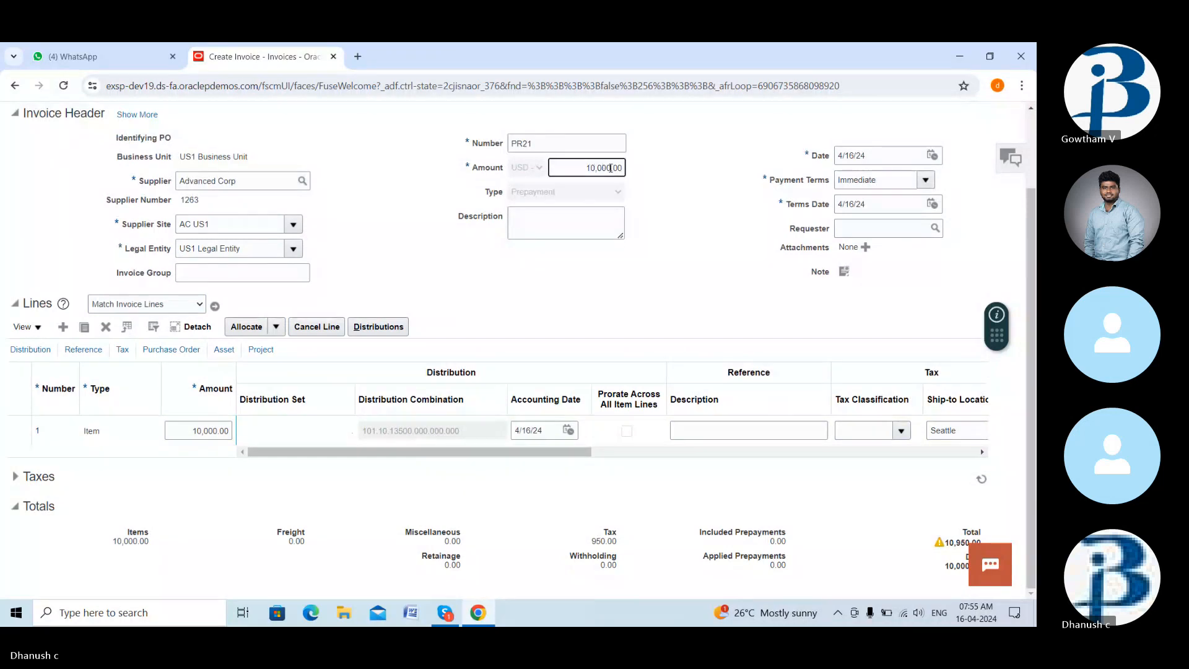
{"action": "key", "text": "BackSpace"}
{"action": "key", "text": "BackSpace"}
{"action": "key", "text": "BackSpace"}
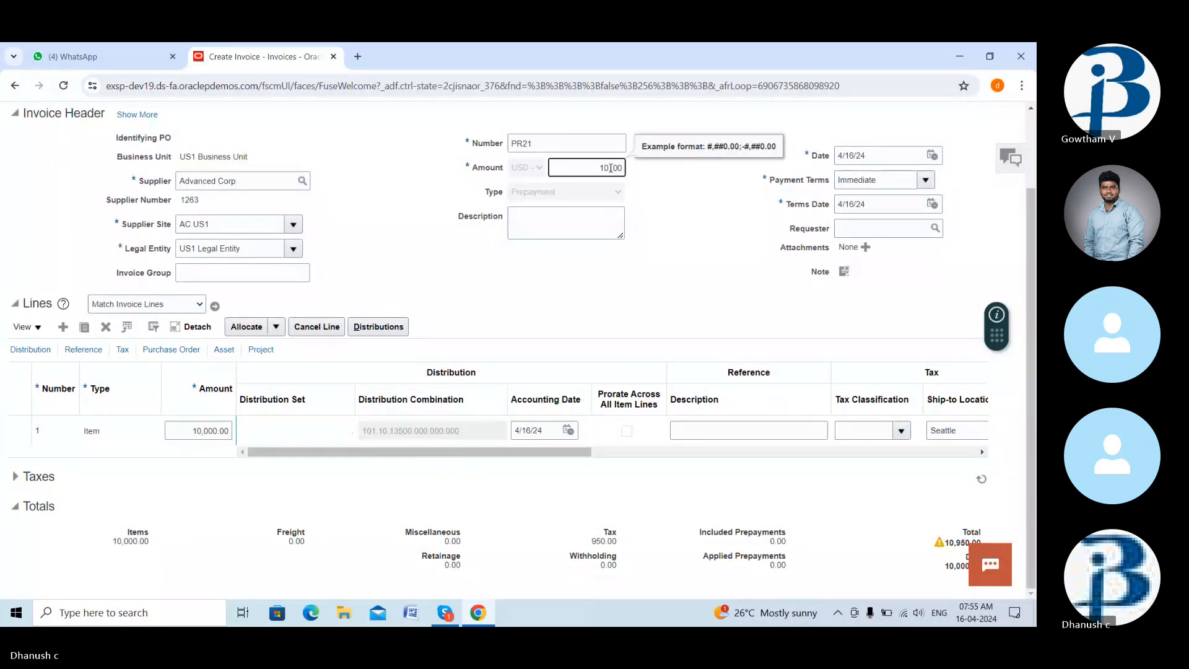
{"action": "type", "text": "950."}
{"action": "scroll", "coordinate": [712, 166], "scroll_direction": "up", "scroll_amount": 3}
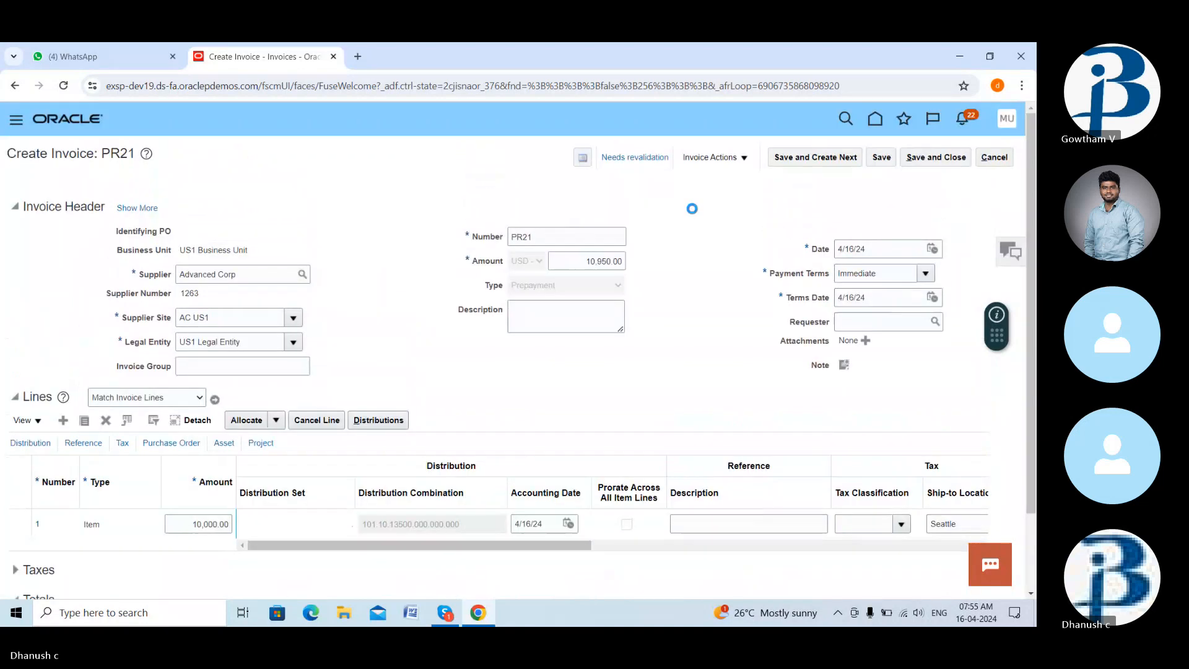
{"action": "left_click", "coordinate": [711, 159]}
{"action": "left_click", "coordinate": [712, 221]}
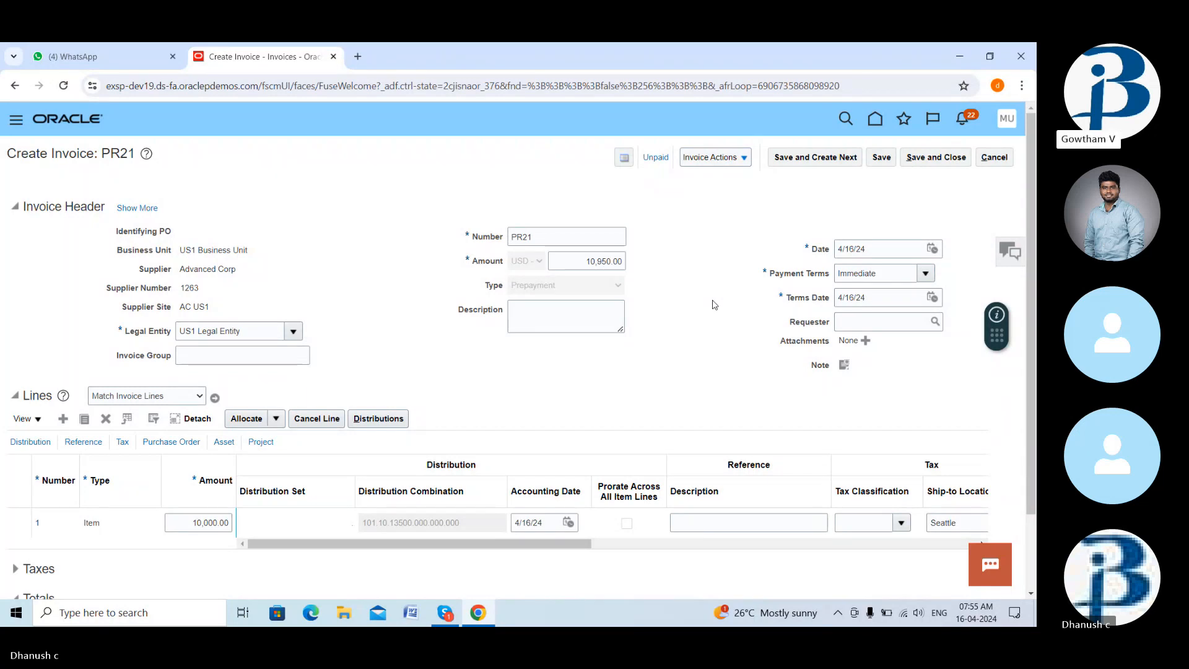
- Attempt to pay invoice PR21 in full and dismiss the approval-required error
{"action": "scroll", "coordinate": [706, 303], "scroll_direction": "down", "scroll_amount": 3}
{"action": "scroll", "coordinate": [707, 303], "scroll_direction": "up", "scroll_amount": 3}
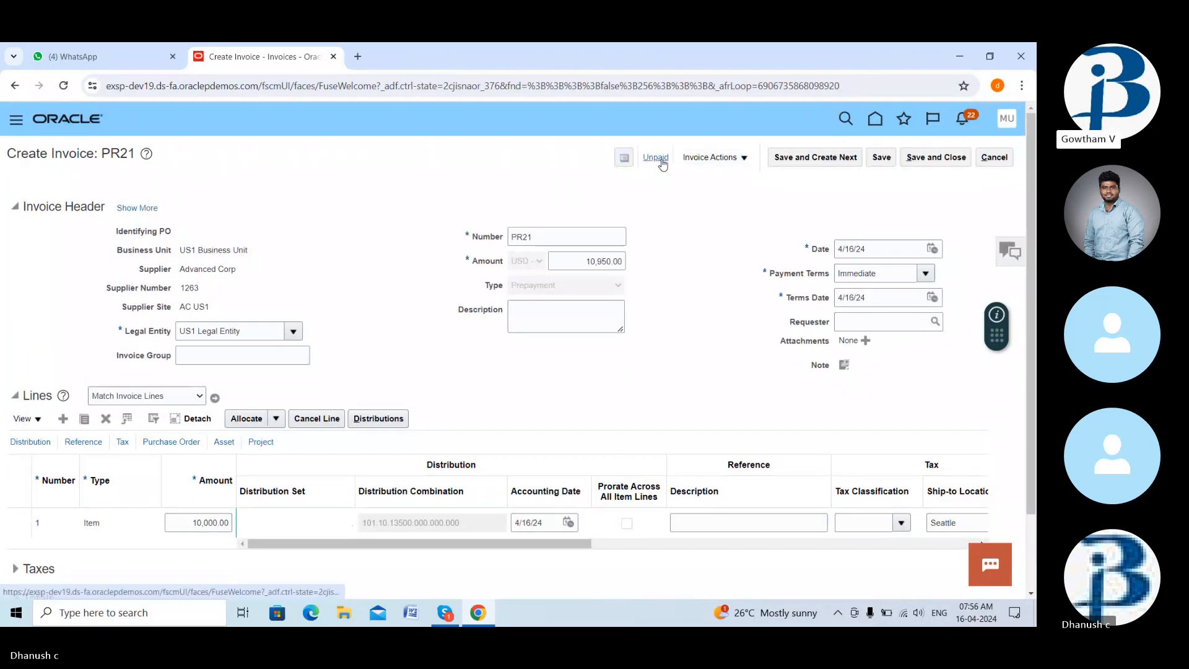
{"action": "left_click", "coordinate": [721, 158]}
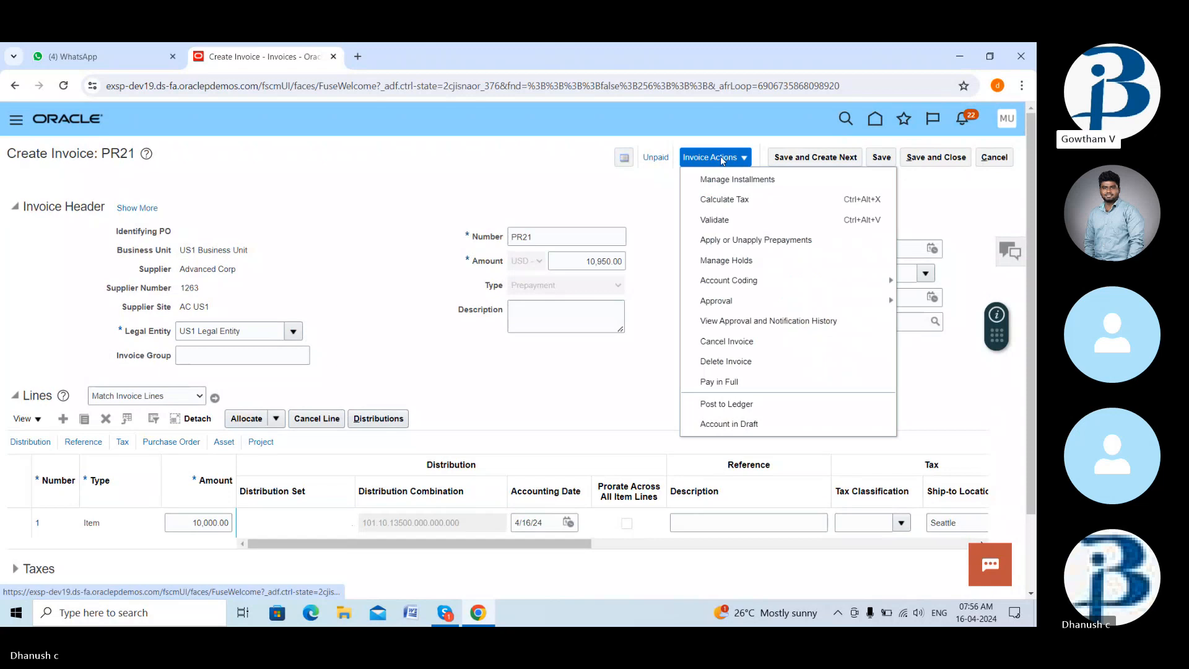
{"action": "left_click", "coordinate": [735, 385]}
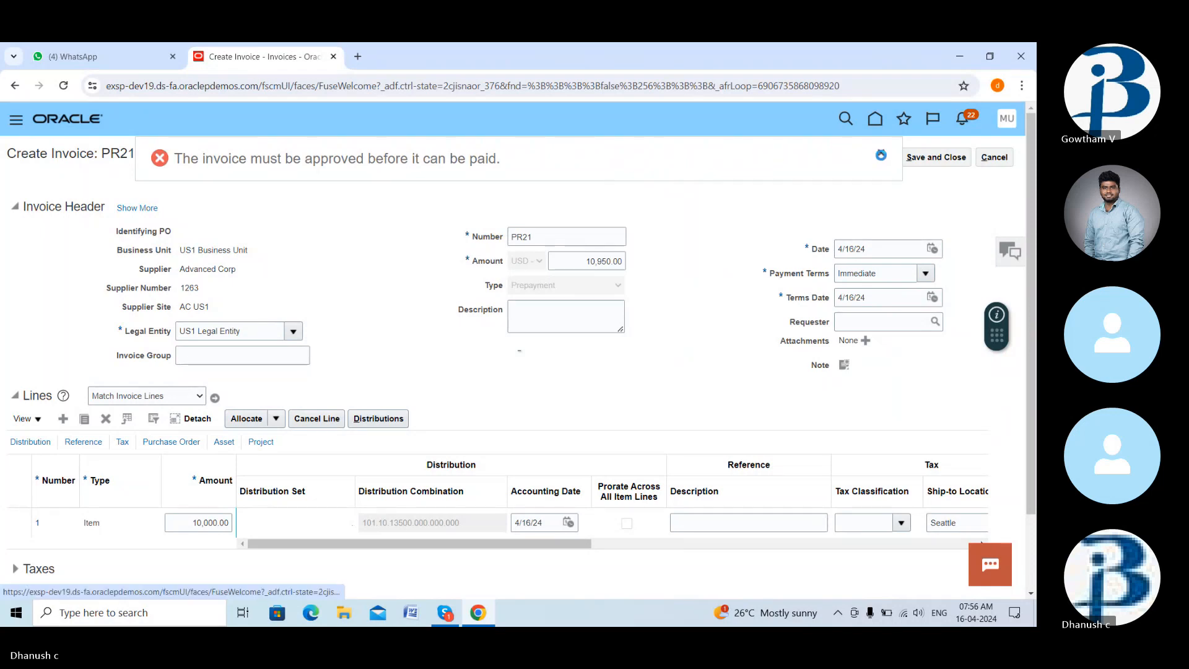
{"action": "left_click", "coordinate": [881, 154]}
- Force-approve invoice PR21 from the Approval actions
{"action": "left_click", "coordinate": [745, 160]}
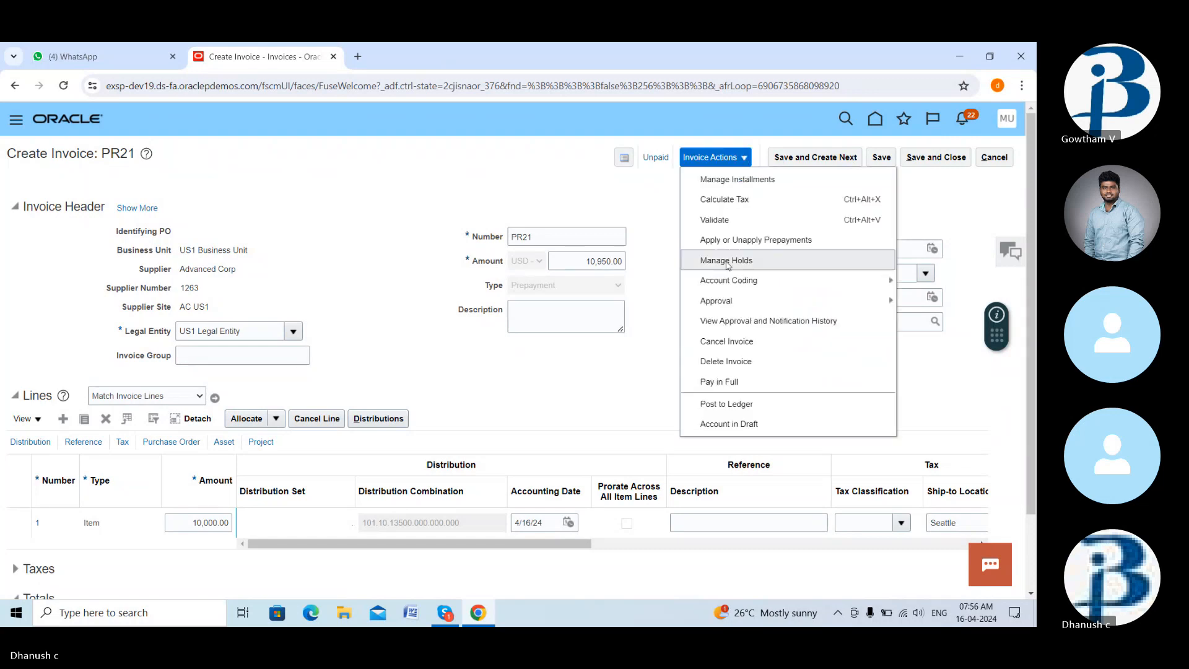
{"action": "mouse_move", "coordinate": [733, 303]}
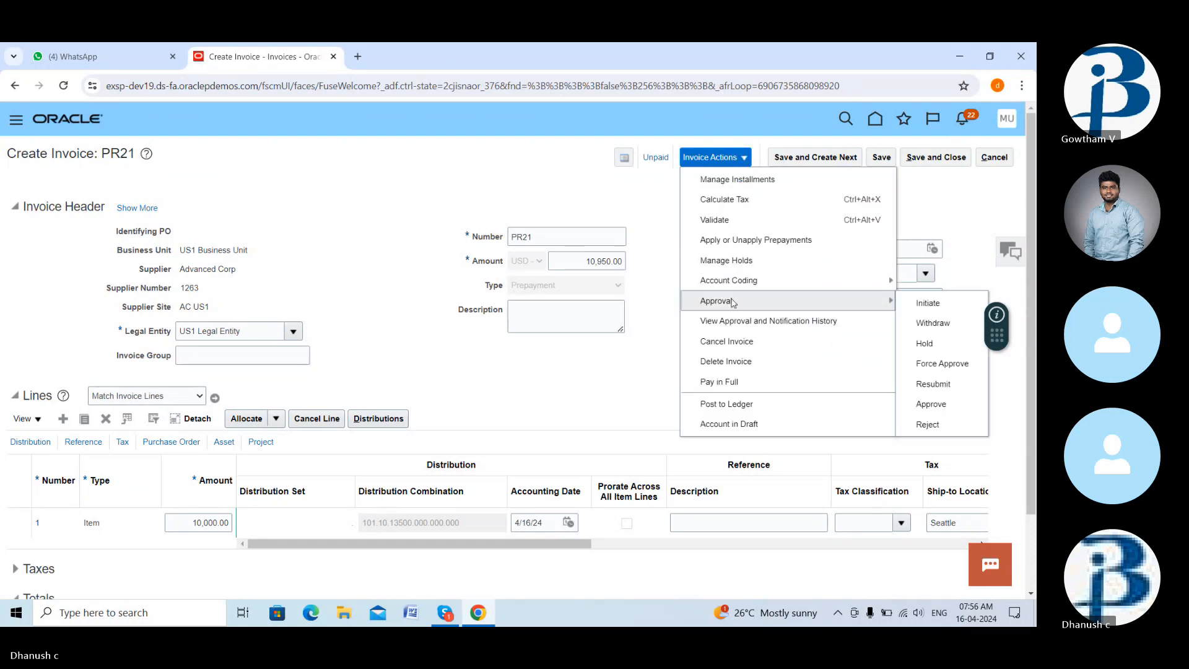
{"action": "left_click", "coordinate": [928, 362]}
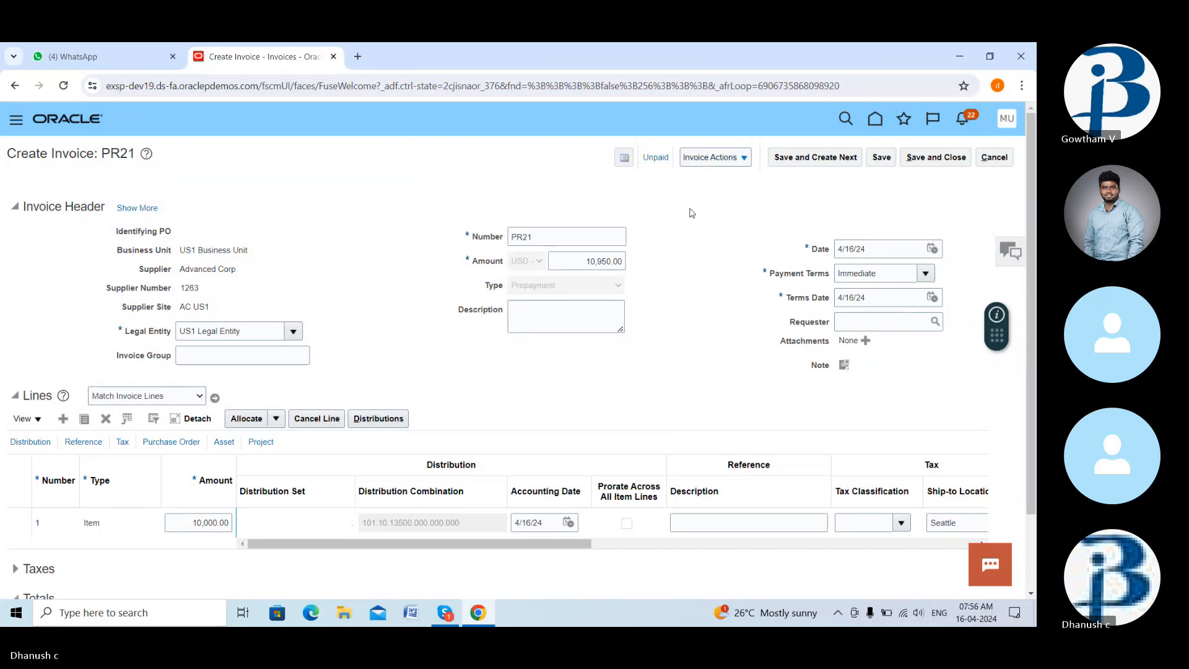
{"action": "left_click", "coordinate": [712, 157]}
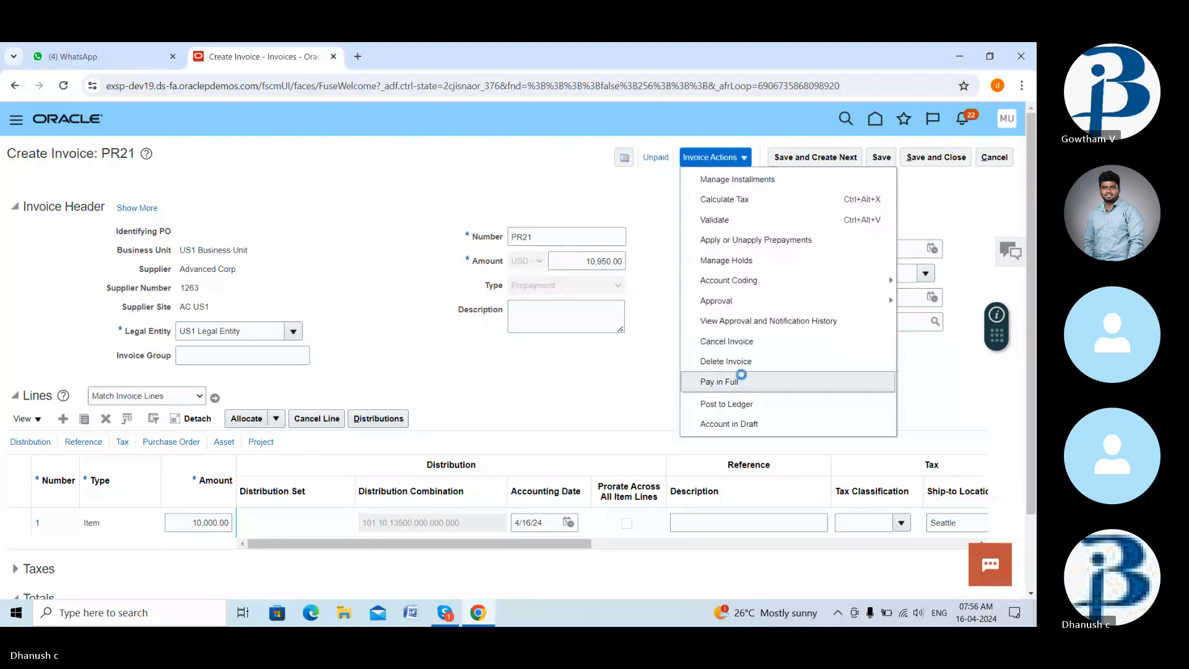
- Pay PR21's 10,950.00 USD in full from bank account BofA-2869 using the PayPal profile
{"action": "left_click", "coordinate": [722, 381]}
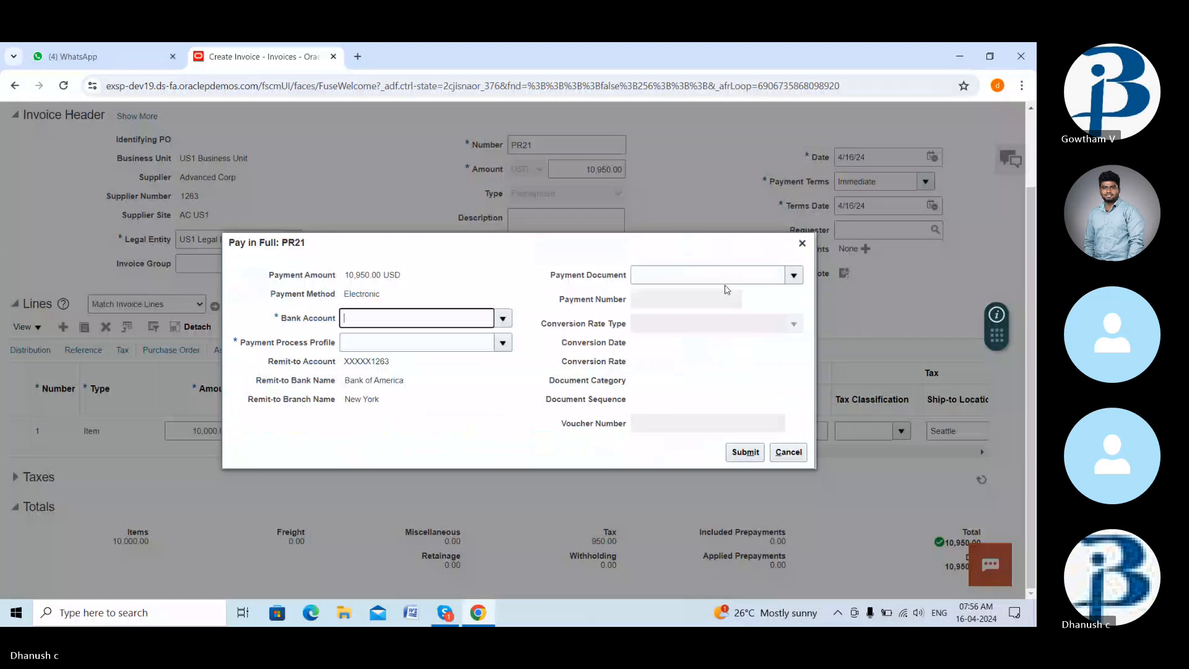
{"action": "left_click", "coordinate": [502, 318]}
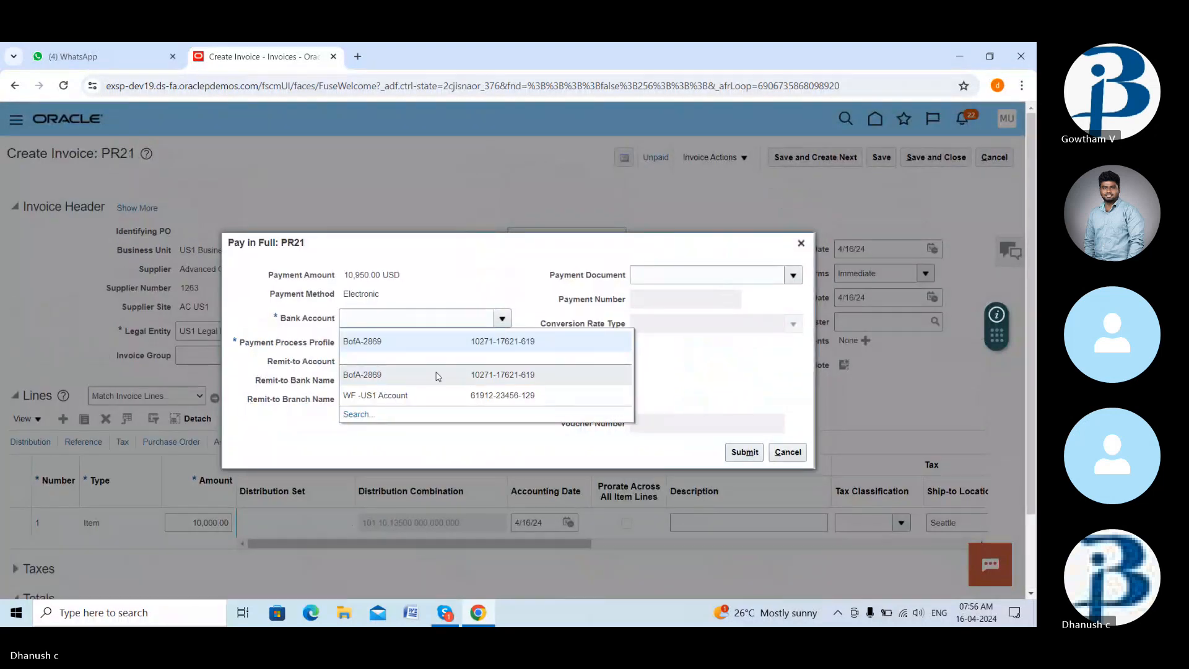
{"action": "left_click", "coordinate": [468, 376]}
{"action": "left_click", "coordinate": [503, 342]}
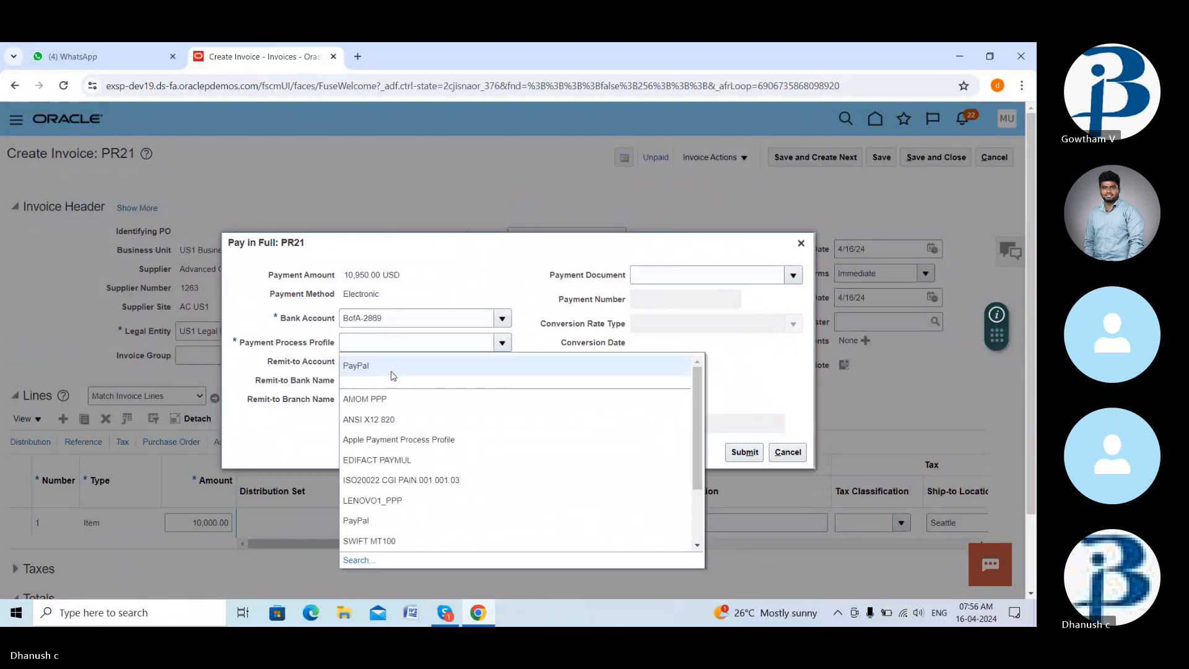
{"action": "left_click", "coordinate": [405, 365]}
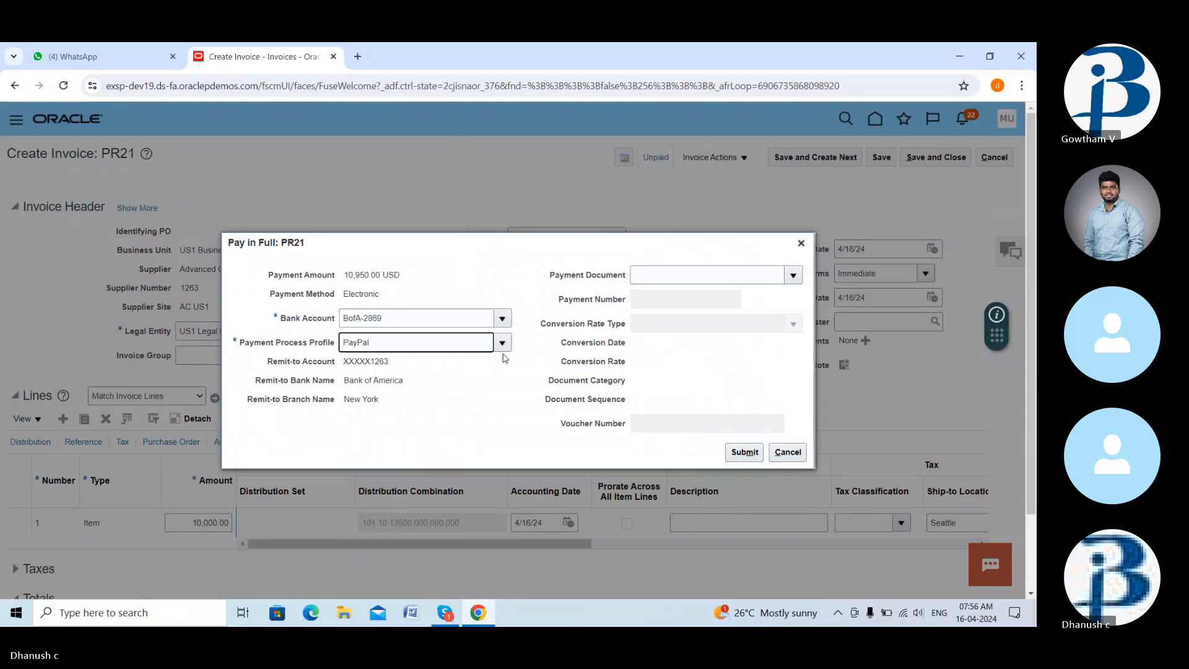
{"action": "left_click", "coordinate": [756, 453]}
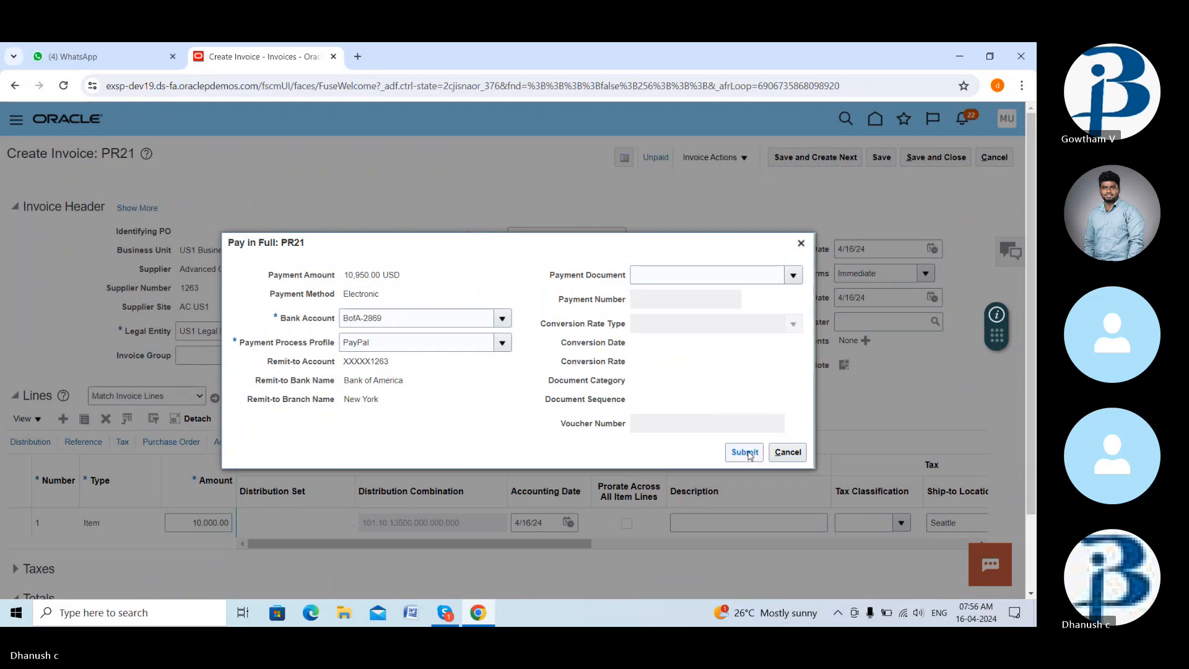
{"action": "left_click", "coordinate": [747, 454]}
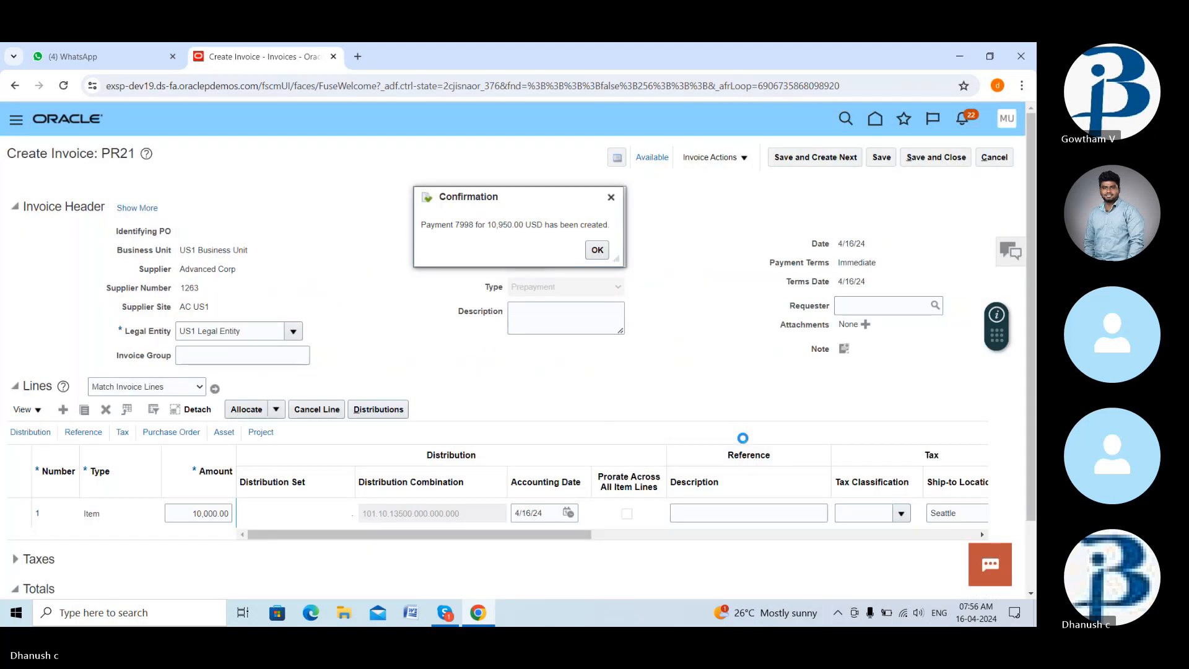
{"action": "left_click", "coordinate": [597, 249]}
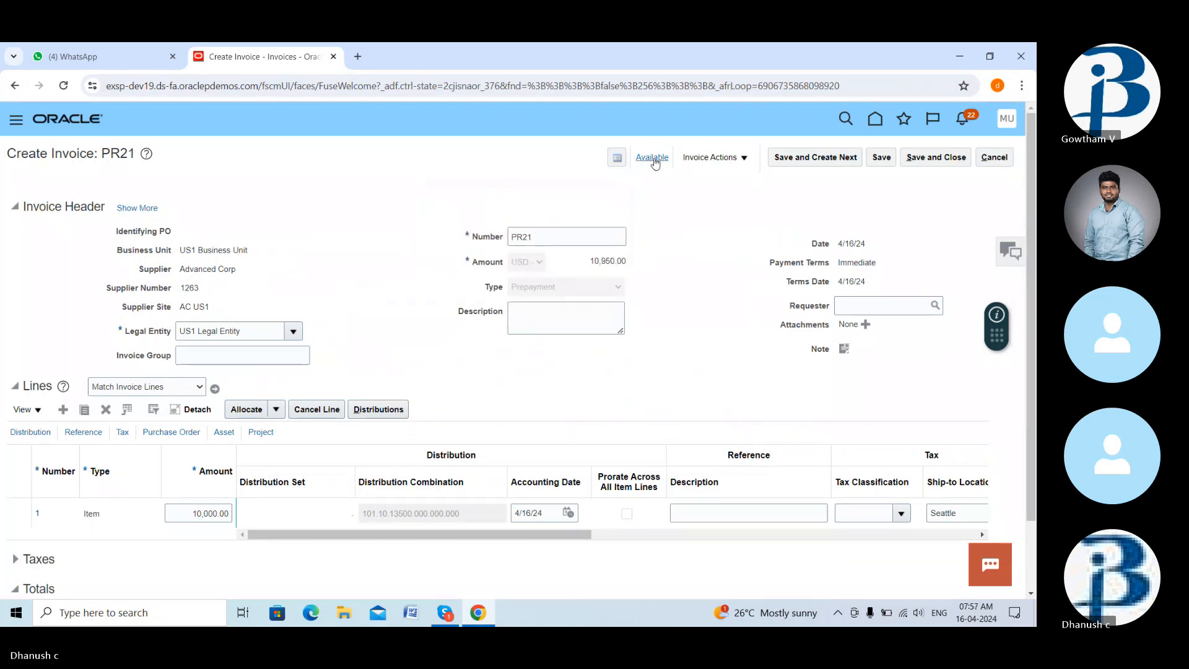
{"action": "left_click", "coordinate": [653, 159]}
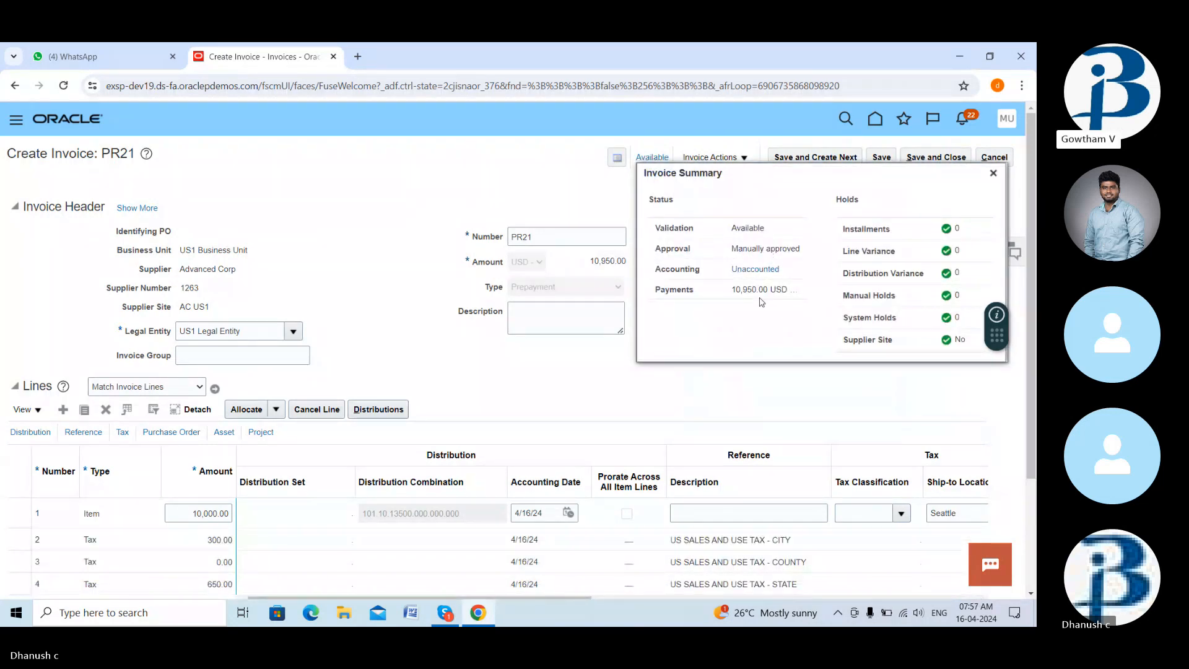
{"action": "key", "text": "XF86AudioRaiseVolume"}
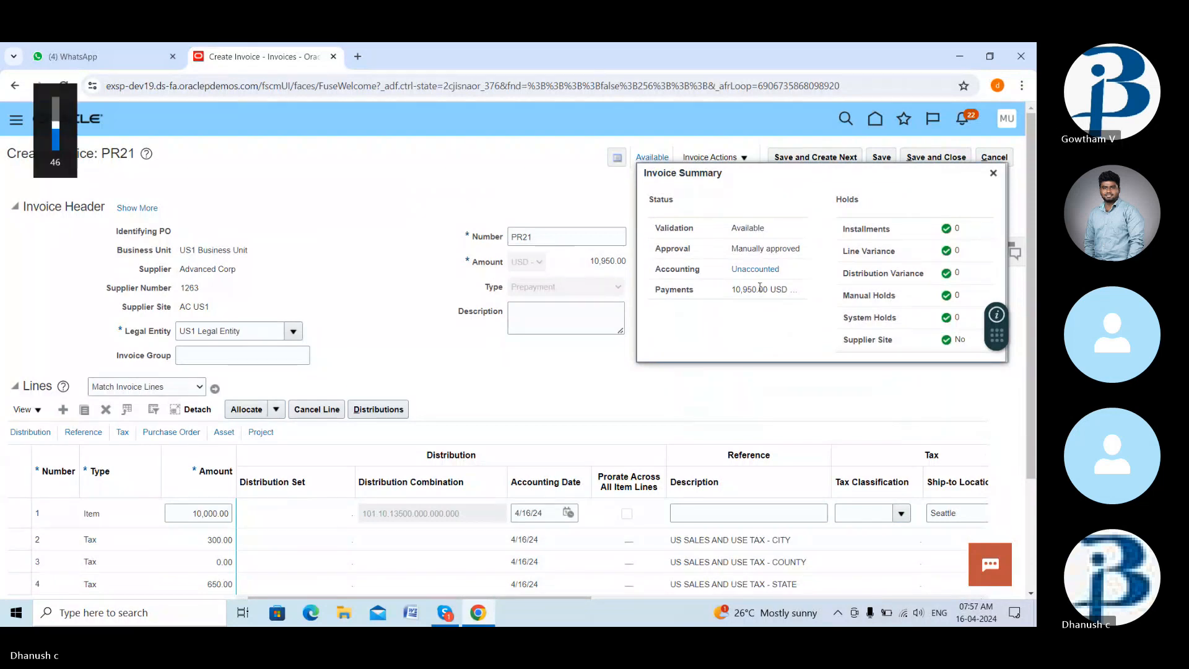
{"action": "left_click", "coordinate": [993, 173]}
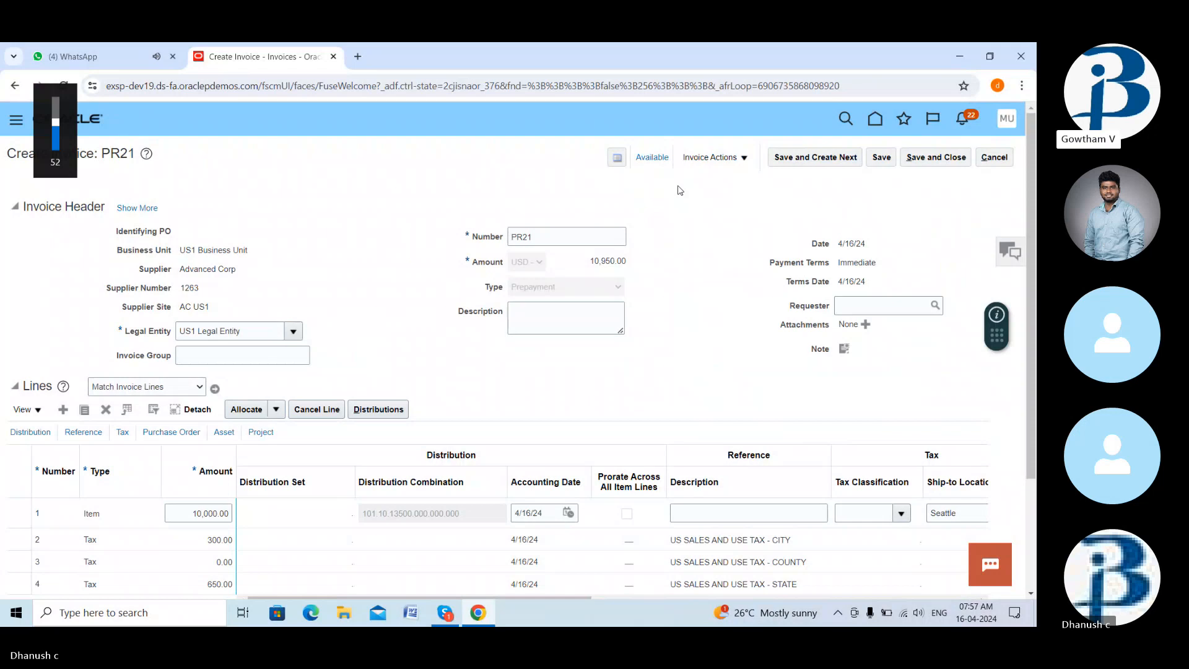
{"action": "left_click", "coordinate": [451, 616]}
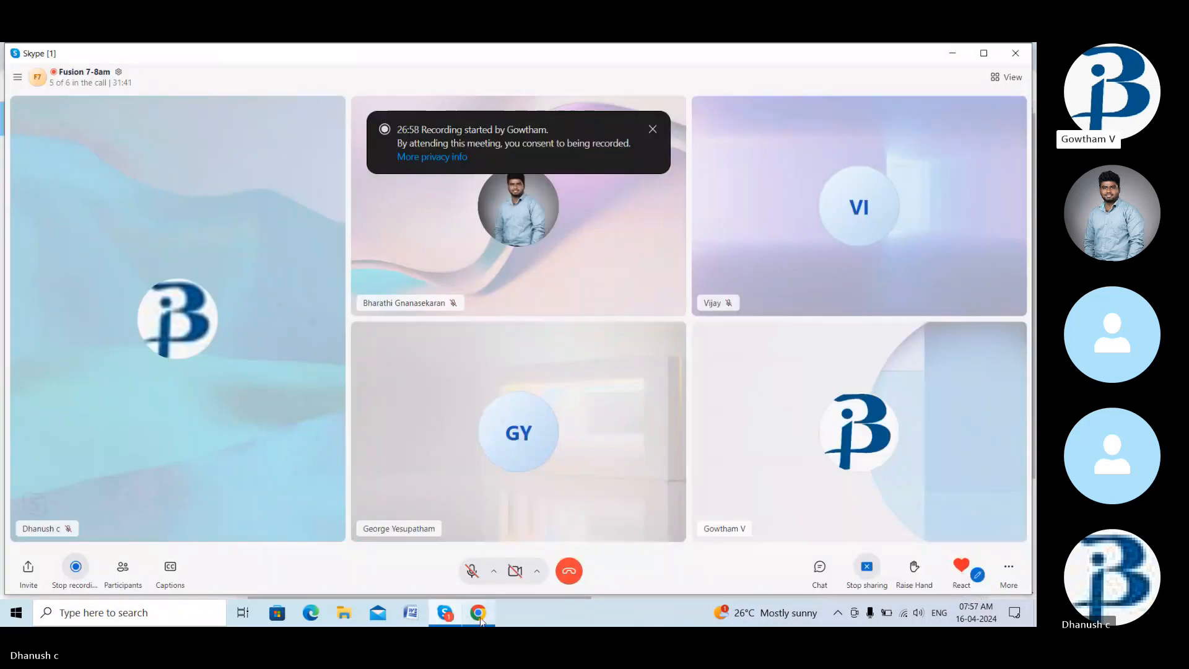
{"action": "left_click", "coordinate": [481, 617]}
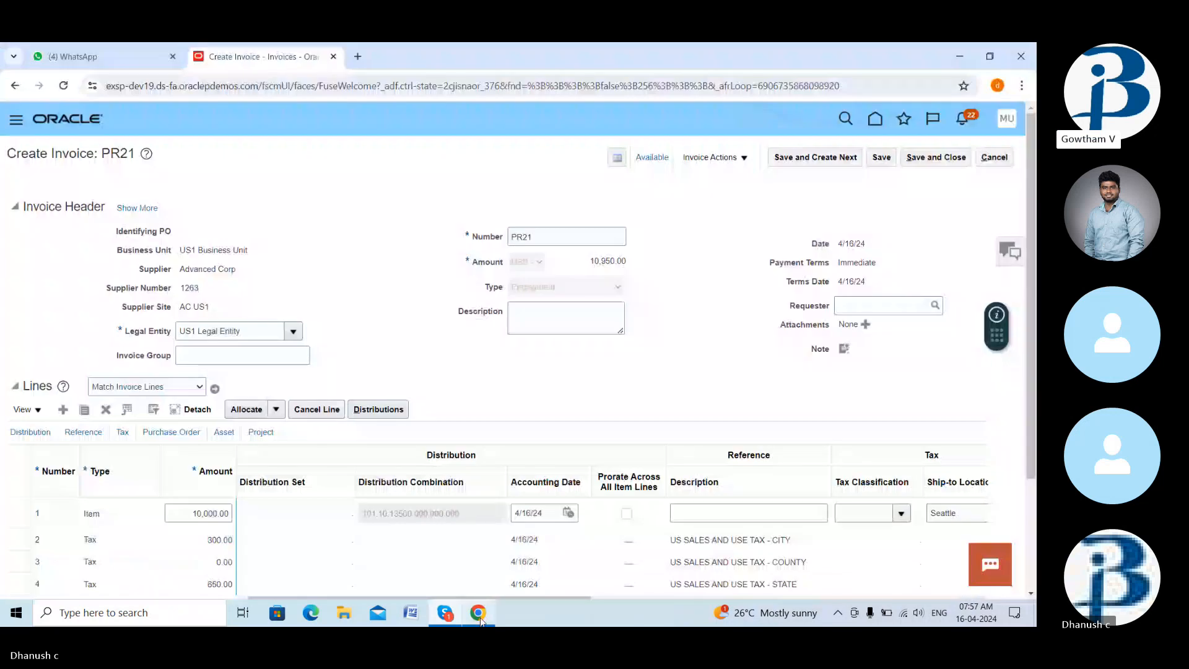
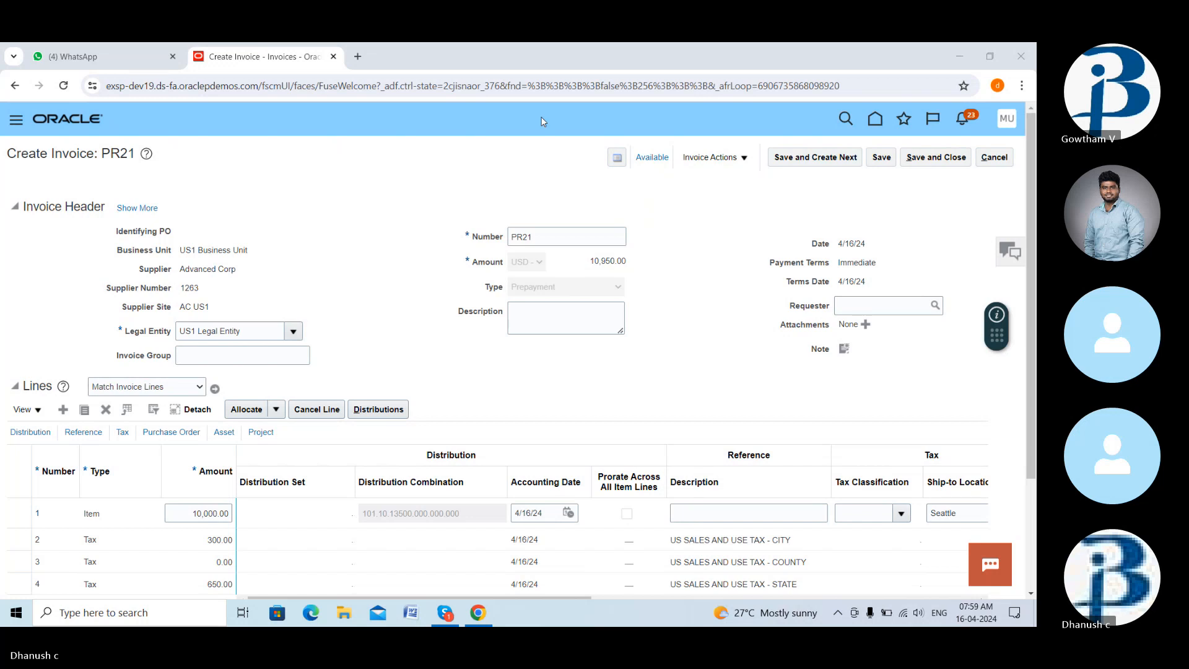
- Post prepayment invoice PR21 to the ledger so its accounting completes
{"action": "left_click", "coordinate": [733, 164]}
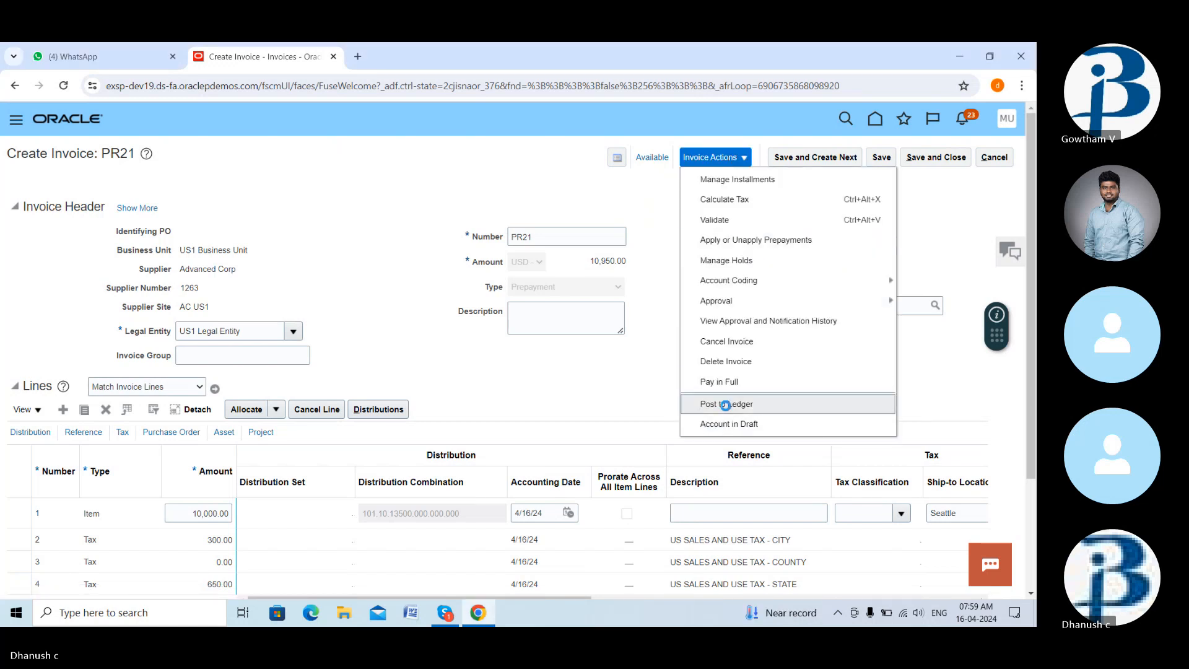
{"action": "left_click", "coordinate": [799, 404]}
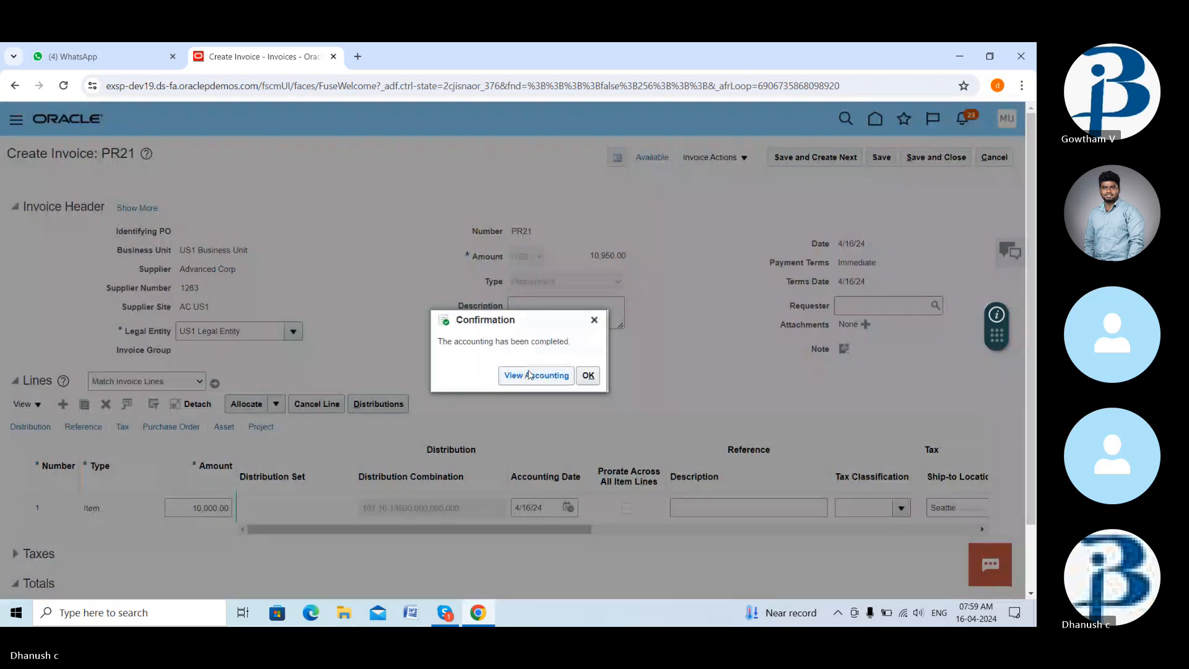
- Review PR21's prepayment accounting lines and Accounted status, then close the summary popup
{"action": "left_click", "coordinate": [530, 375]}
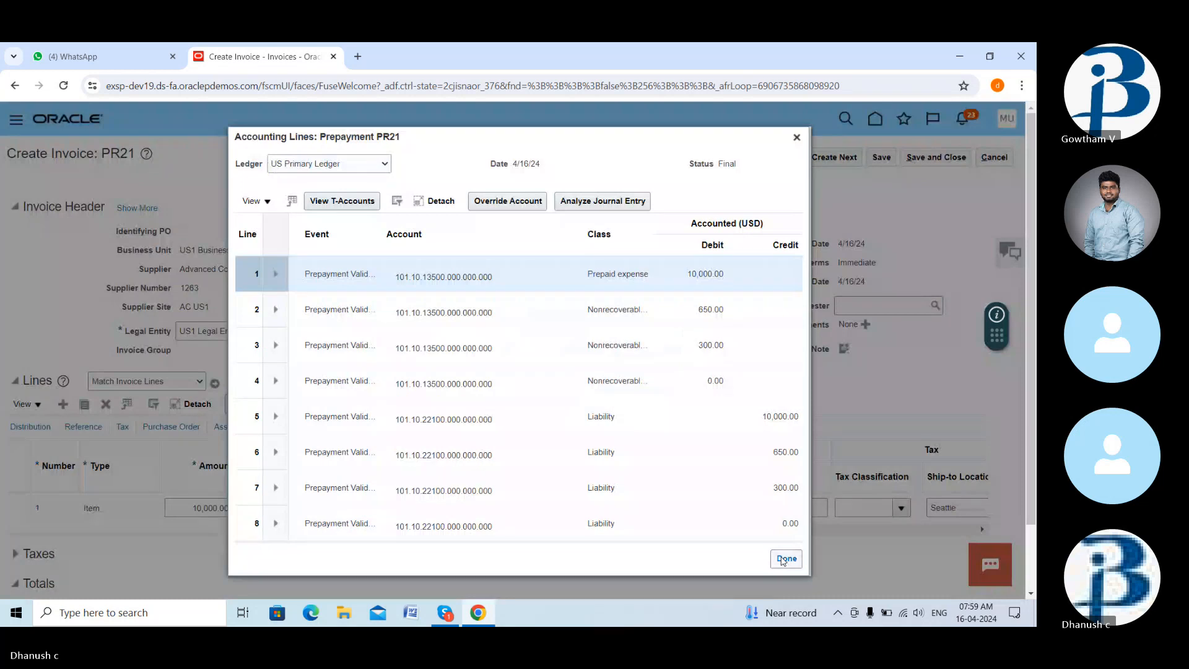
{"action": "left_click", "coordinate": [786, 559]}
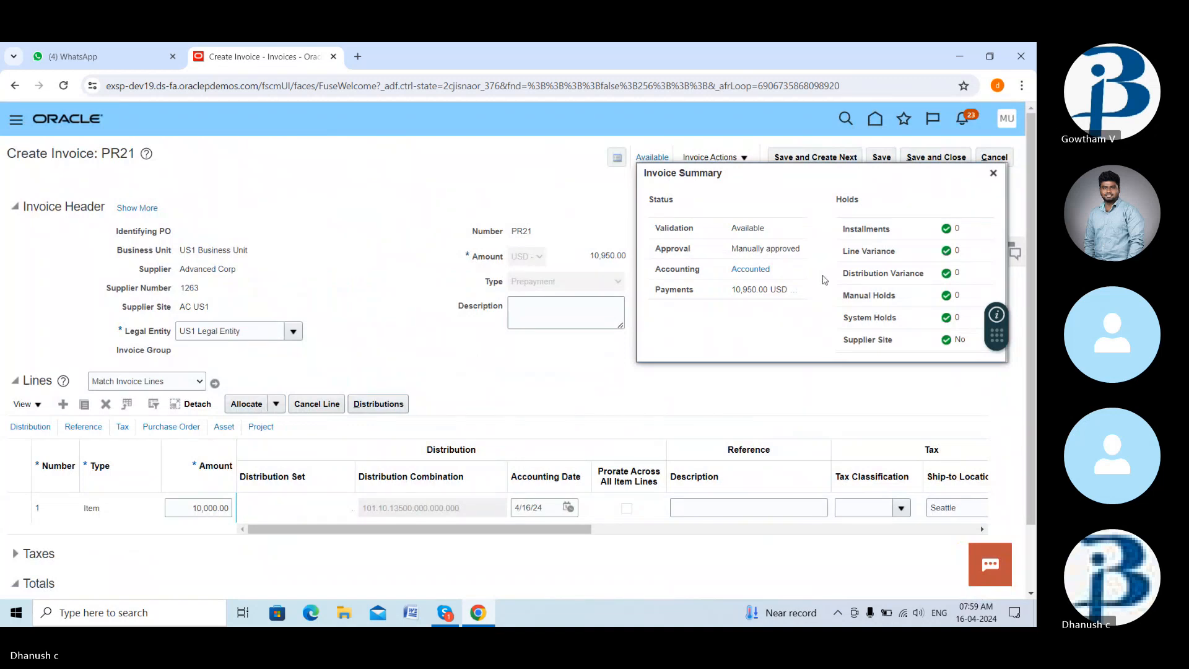
{"action": "left_click", "coordinate": [993, 173]}
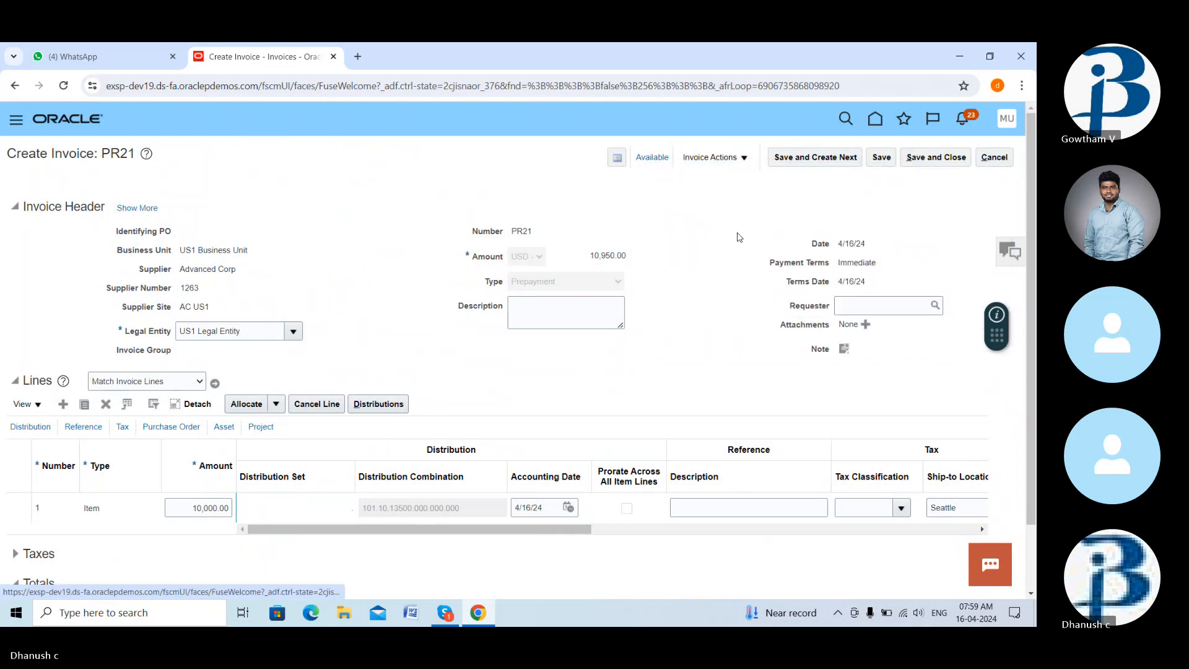
{"action": "scroll", "coordinate": [738, 238], "scroll_direction": "down", "scroll_amount": 2}
{"action": "scroll", "coordinate": [738, 238], "scroll_direction": "up", "scroll_amount": 2}
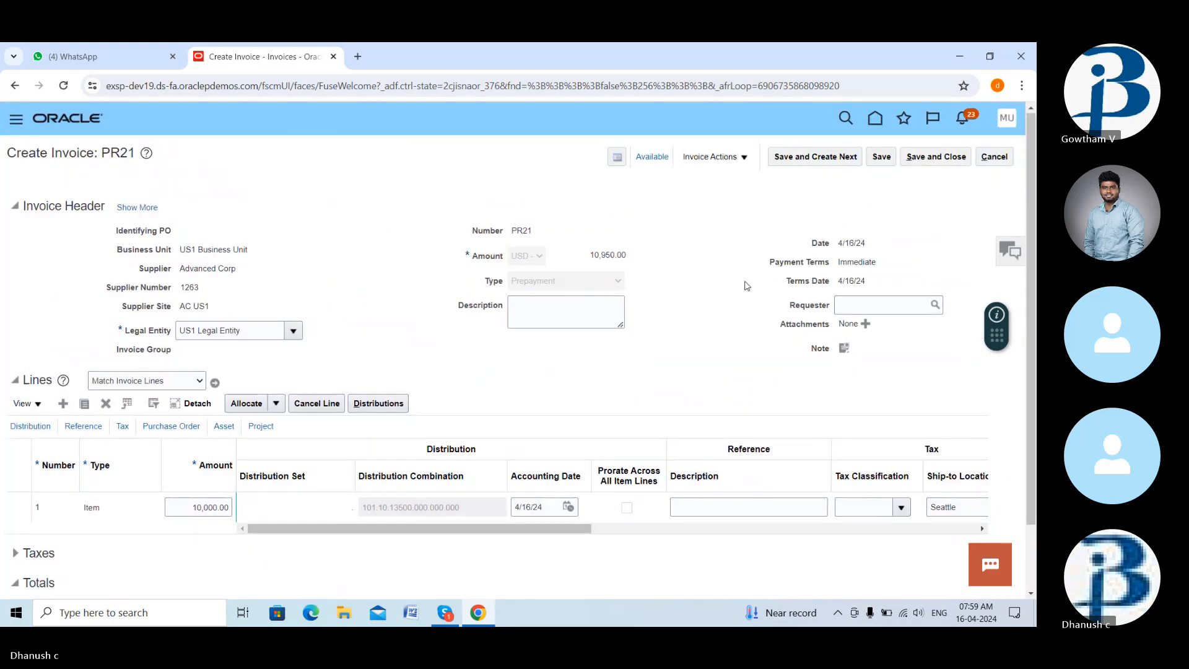
{"action": "scroll", "coordinate": [737, 237], "scroll_direction": "down", "scroll_amount": 2}
{"action": "scroll", "coordinate": [718, 212], "scroll_direction": "up", "scroll_amount": 2}
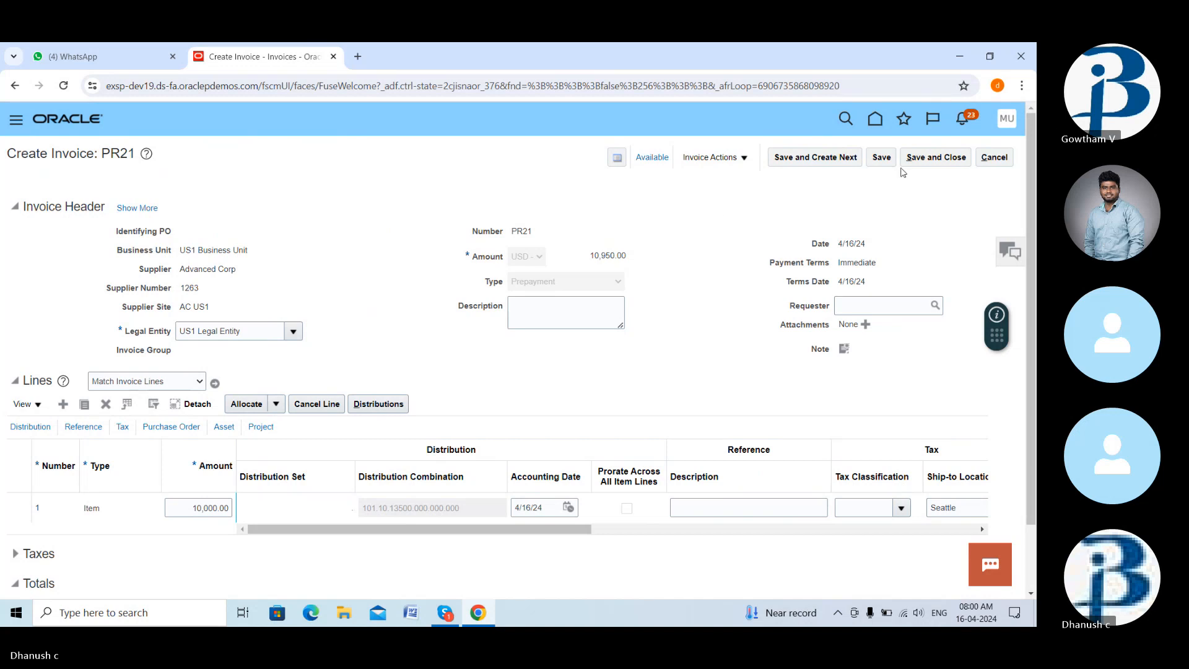
- Save and close invoice PR21, go to the Oracle home page, then switch to Skype
{"action": "left_click", "coordinate": [925, 159]}
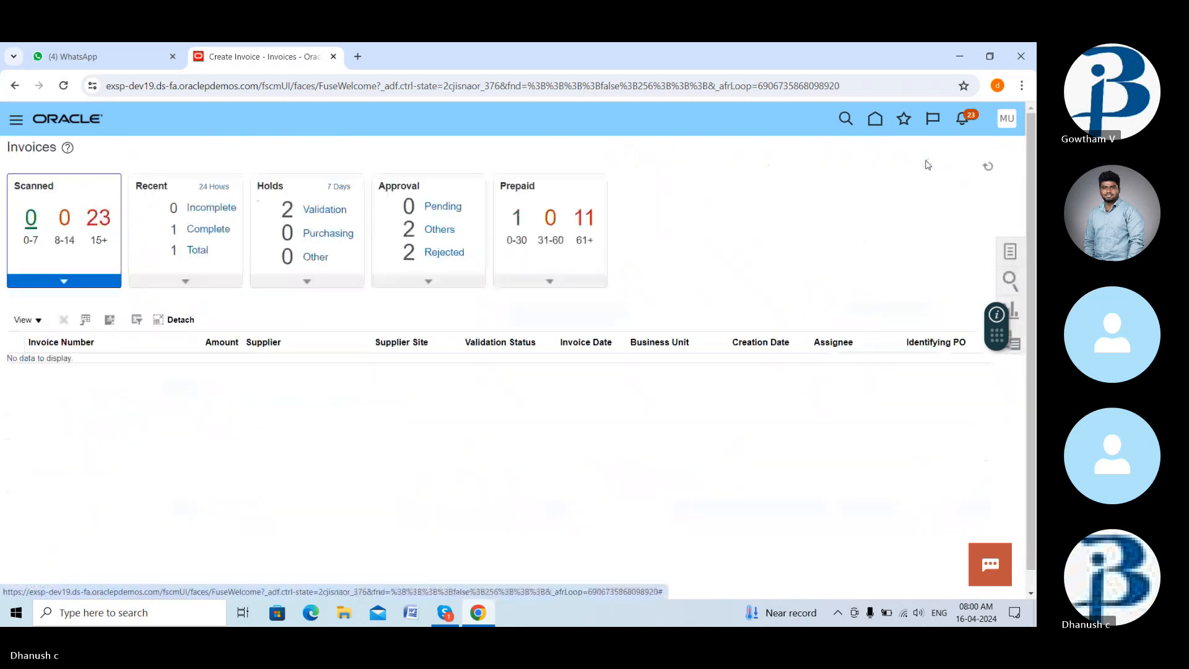
{"action": "left_click", "coordinate": [1010, 257]}
{"action": "left_click", "coordinate": [875, 120]}
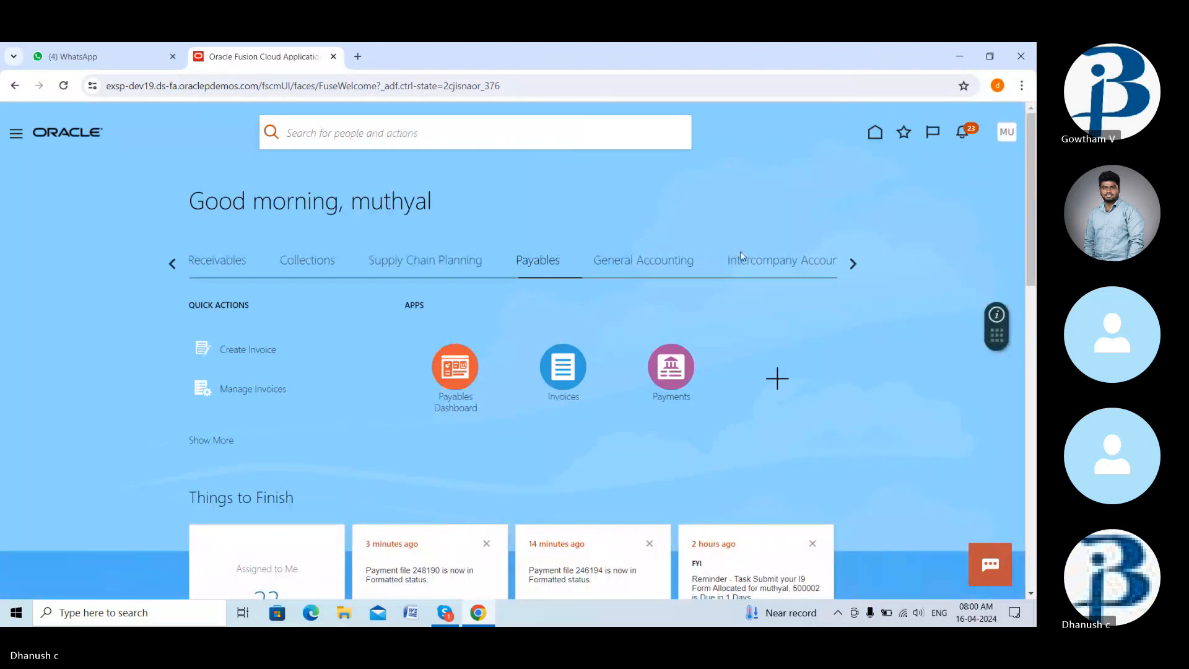
{"action": "left_click", "coordinate": [446, 612]}
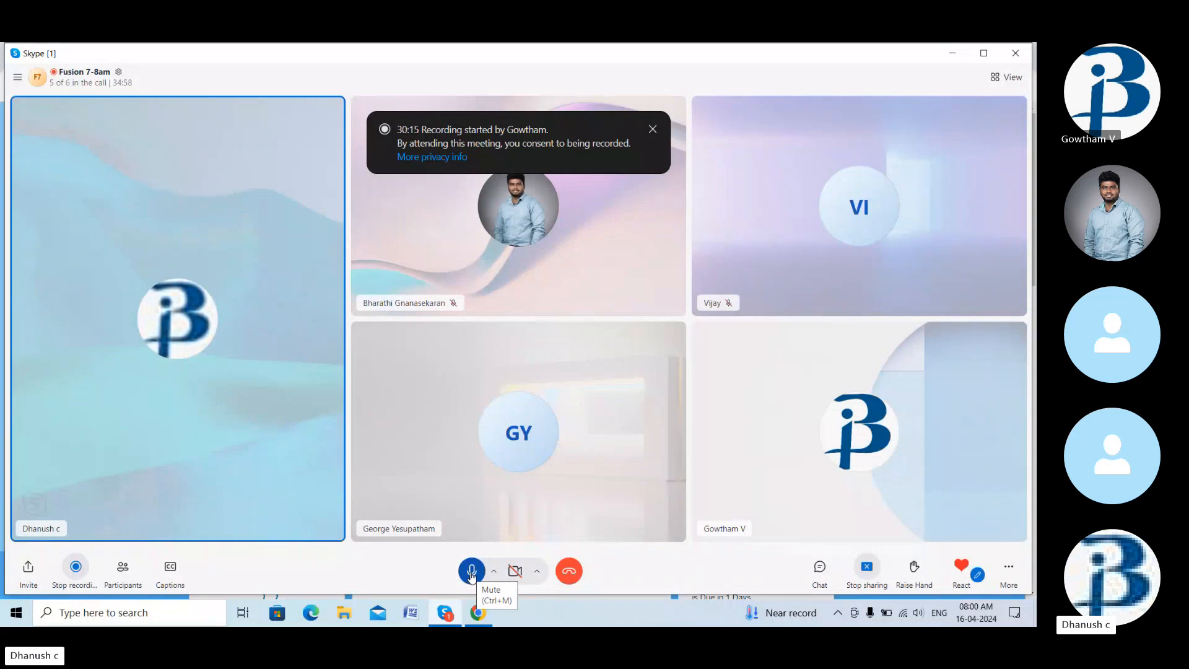
- Toggle the Skype microphone, leave it muted, and return to the Oracle home page in Chrome
{"action": "left_click", "coordinate": [472, 571]}
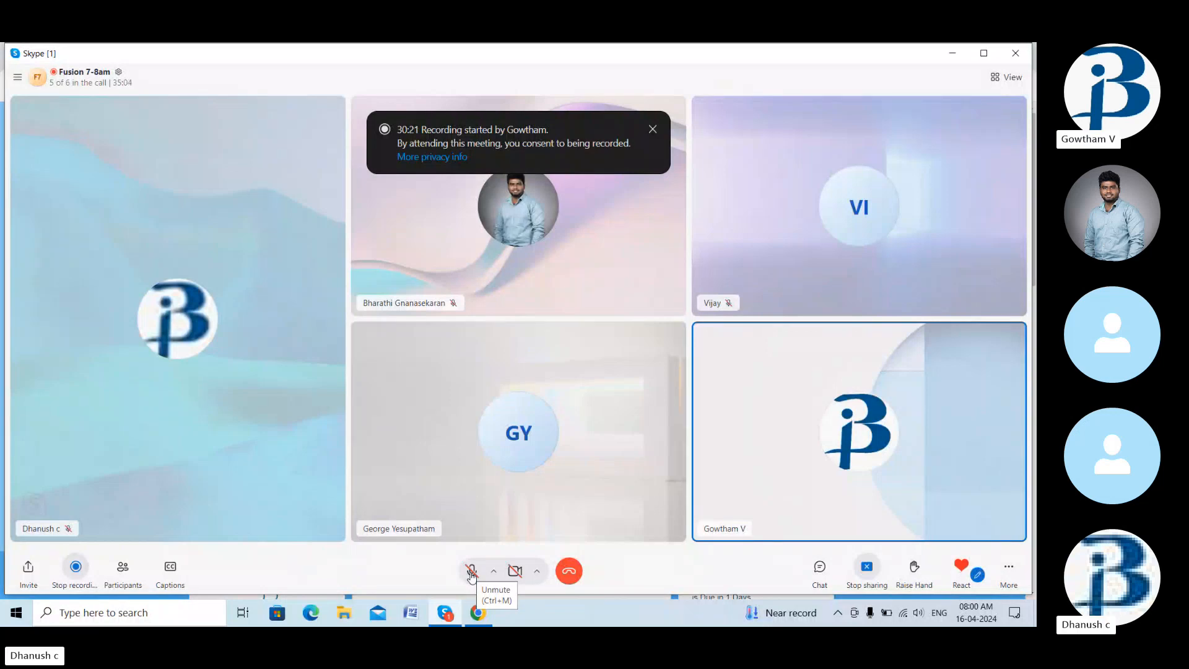
{"action": "left_click", "coordinate": [471, 571]}
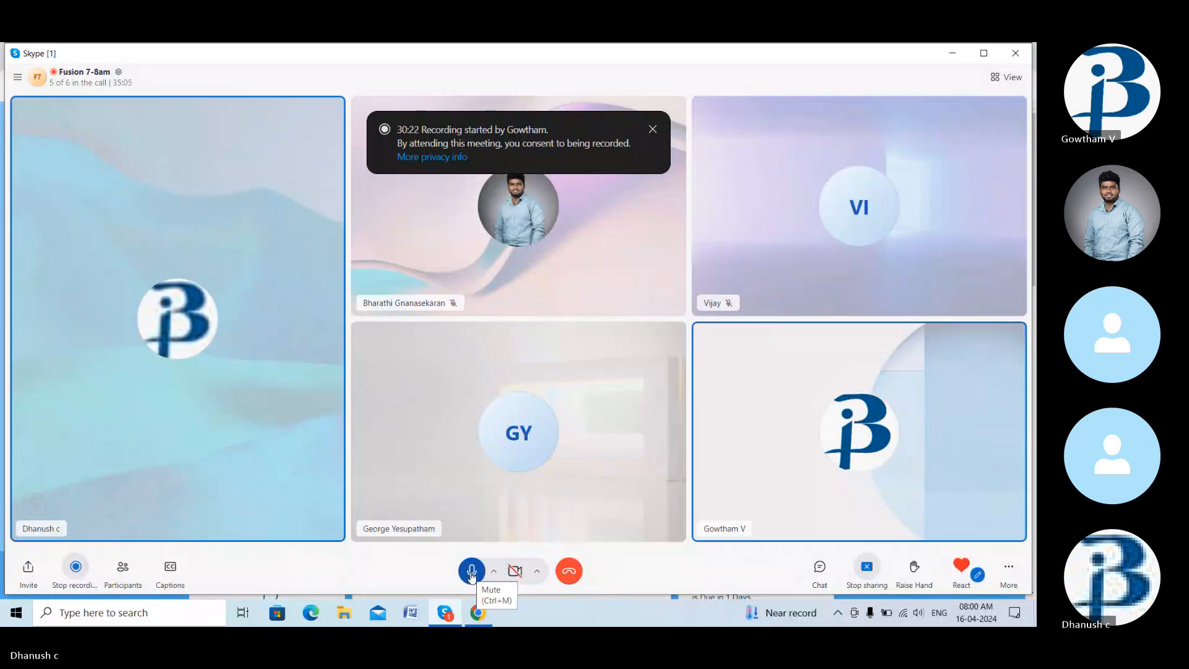
{"action": "left_click", "coordinate": [471, 571]}
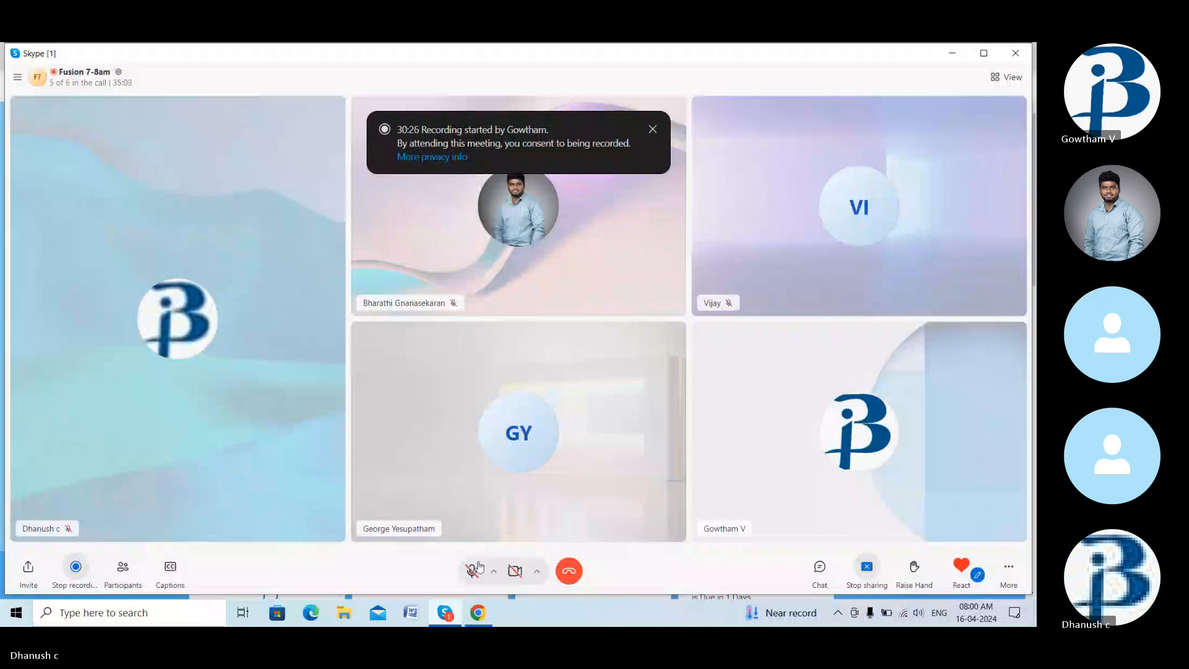
{"action": "left_click", "coordinate": [471, 572]}
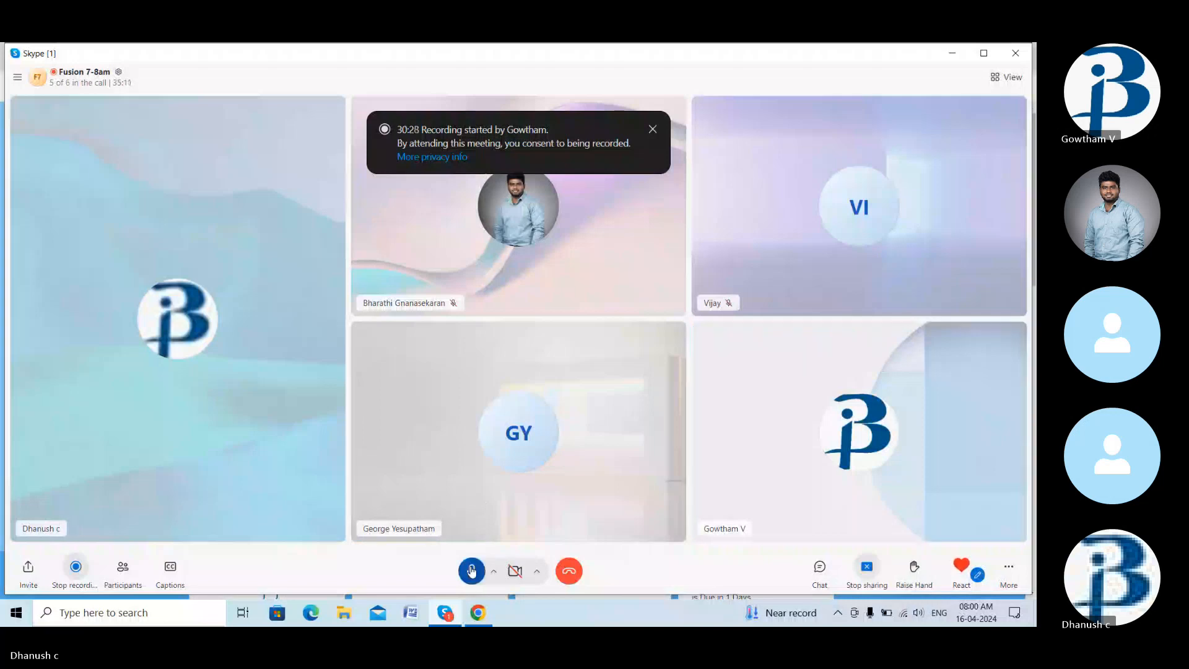
{"action": "left_click", "coordinate": [471, 571]}
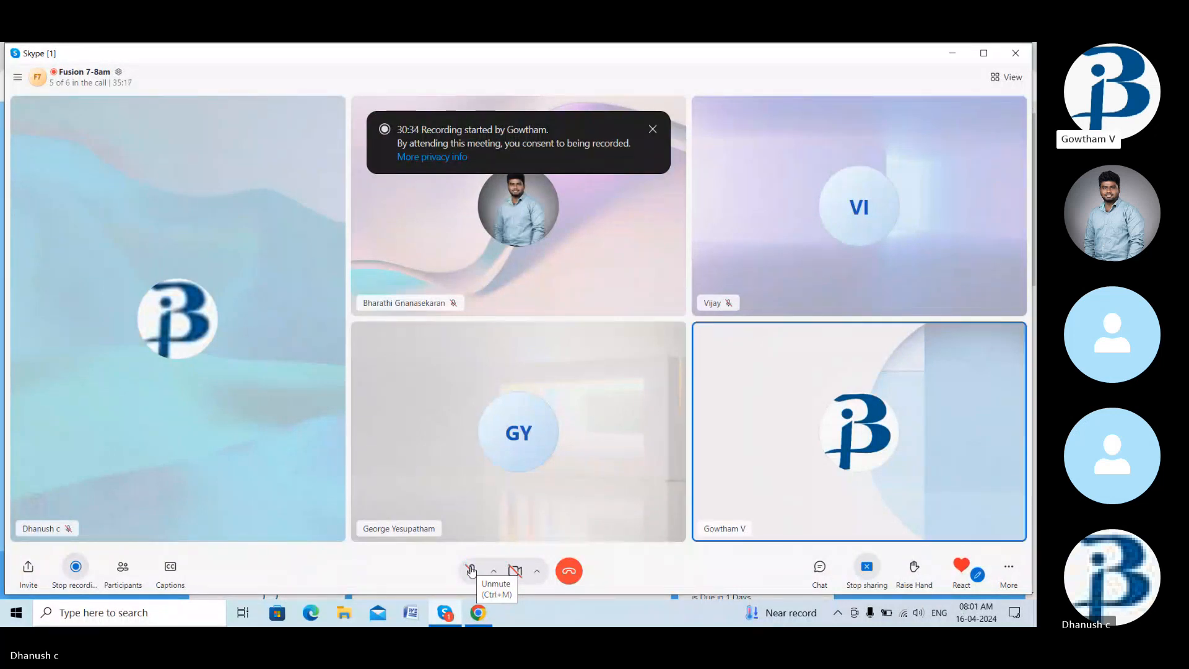
{"action": "left_click", "coordinate": [471, 570]}
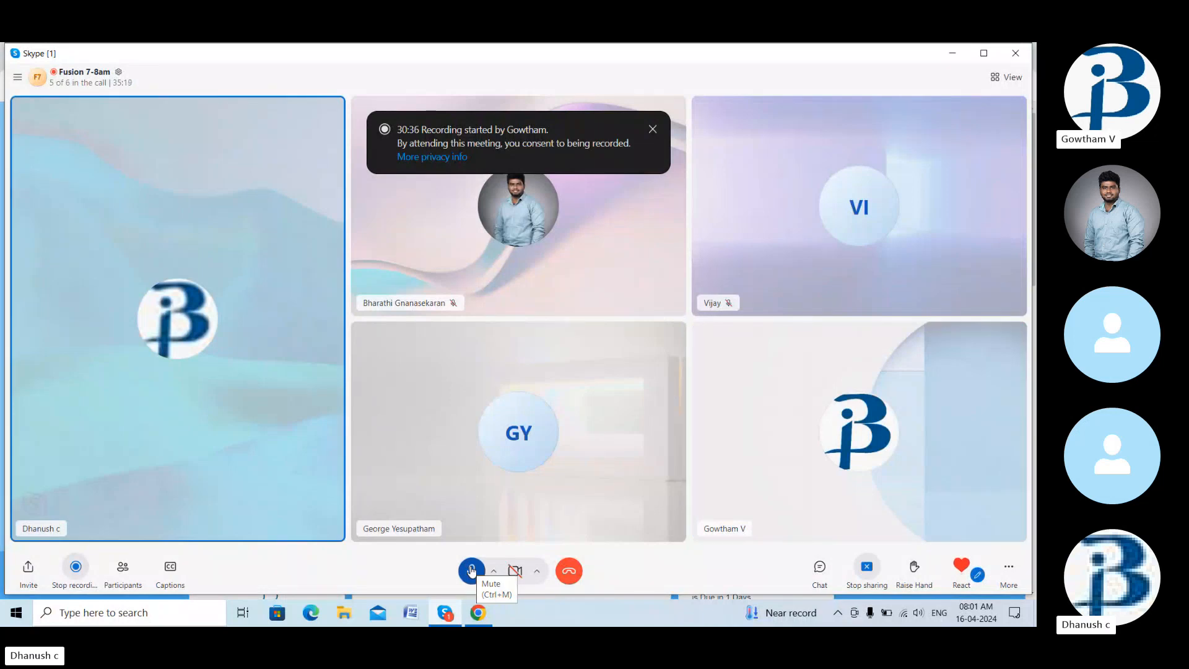
{"action": "left_click", "coordinate": [471, 570]}
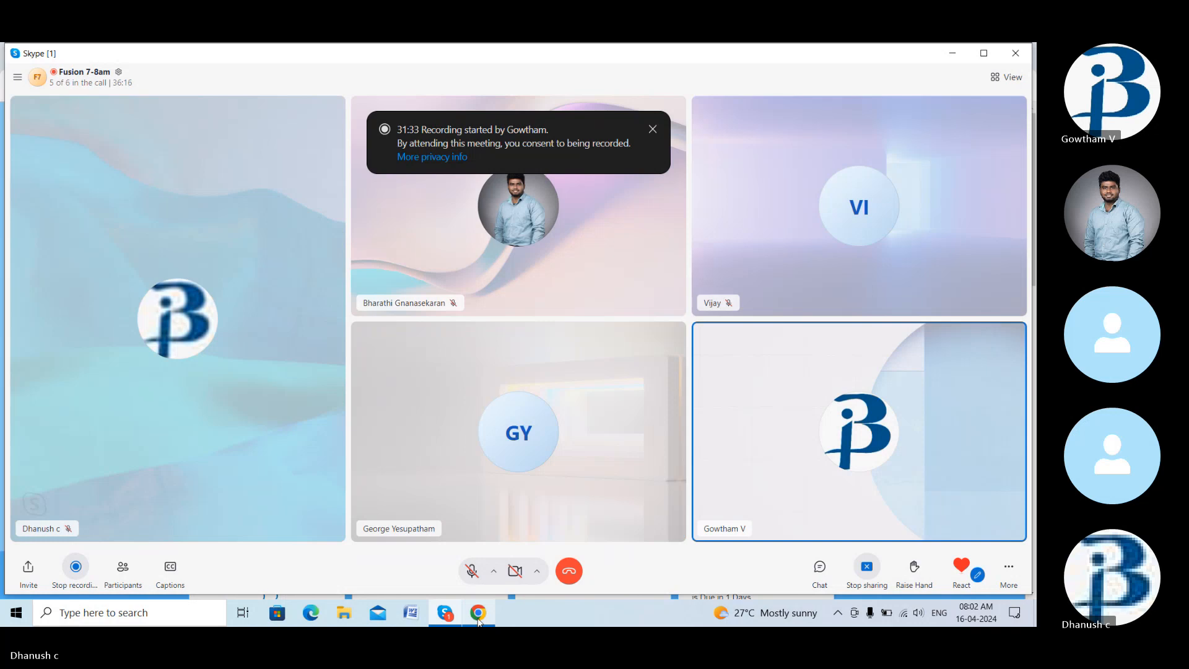
{"action": "left_click", "coordinate": [479, 619]}
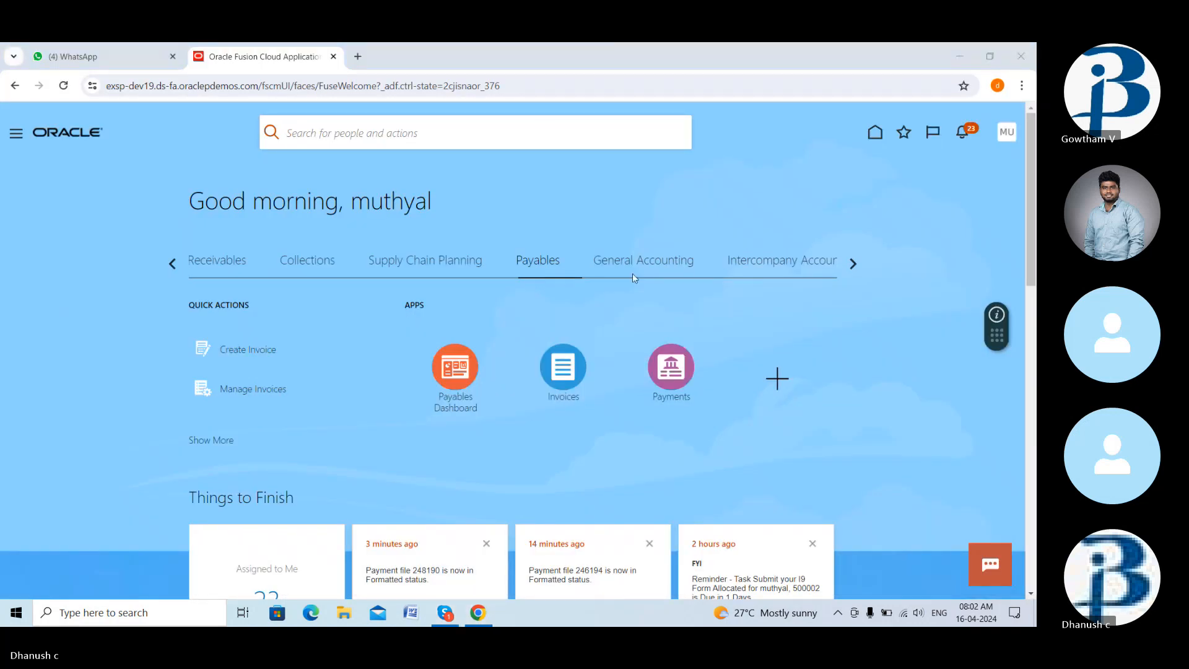
- Browse the home page work areas and switch to the Receivables tab
{"action": "left_click", "coordinate": [854, 265]}
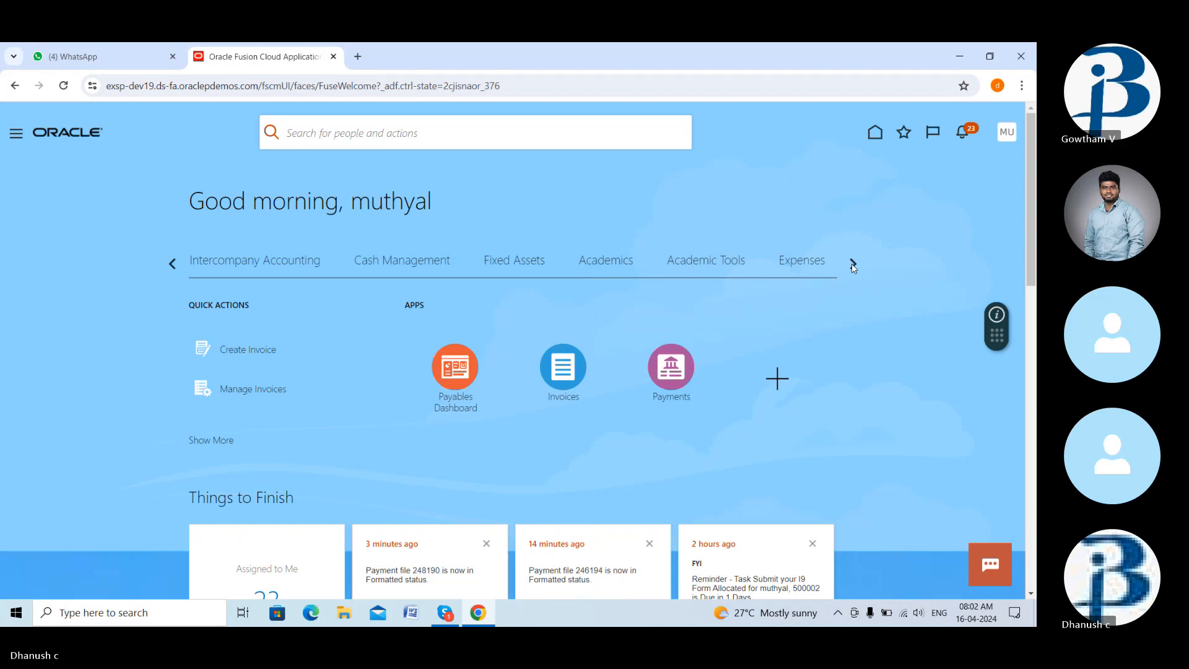
{"action": "left_click", "coordinate": [853, 266]}
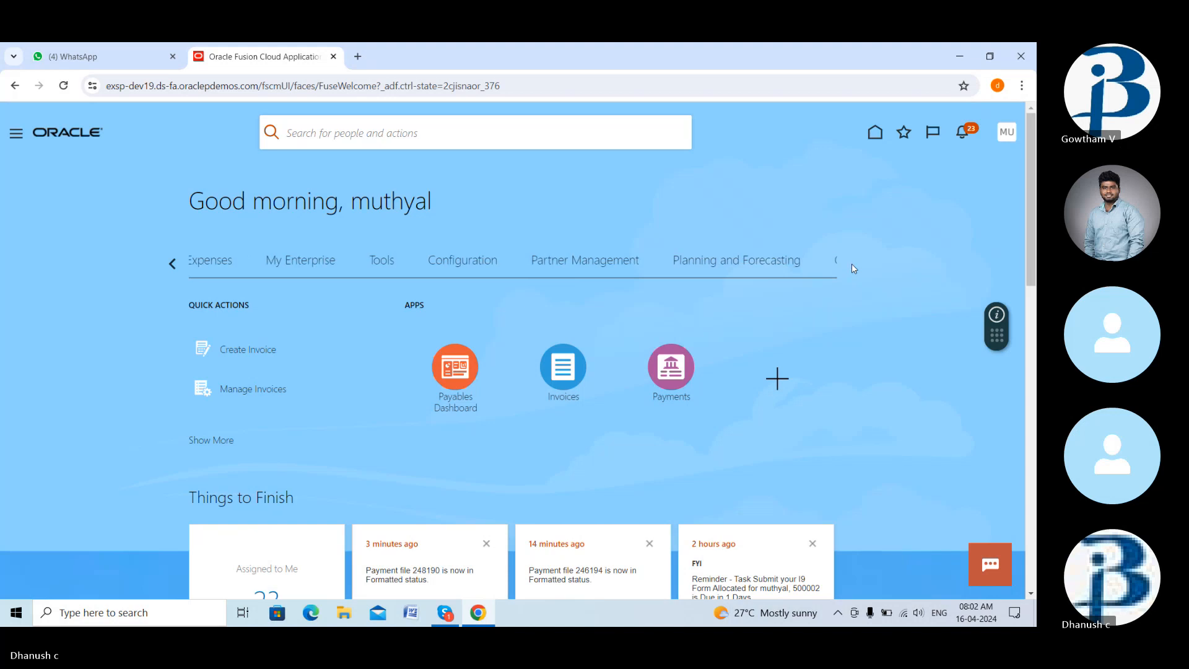
{"action": "left_click", "coordinate": [853, 266]}
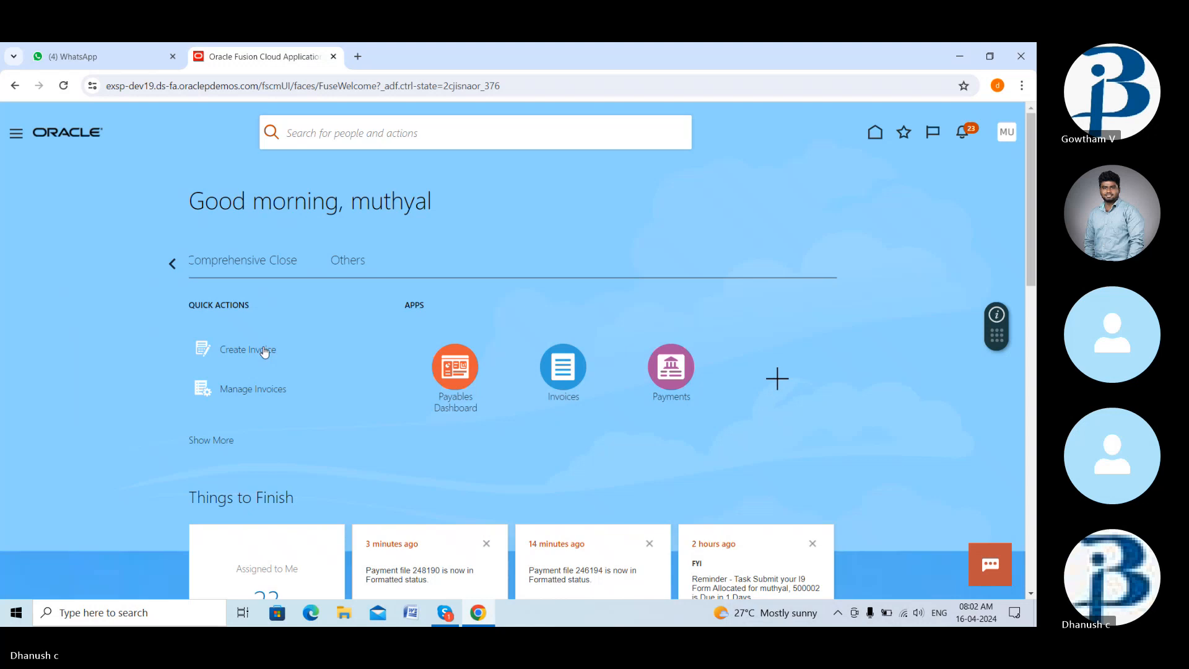
{"action": "left_click", "coordinate": [264, 352]}
{"action": "left_click", "coordinate": [808, 263]}
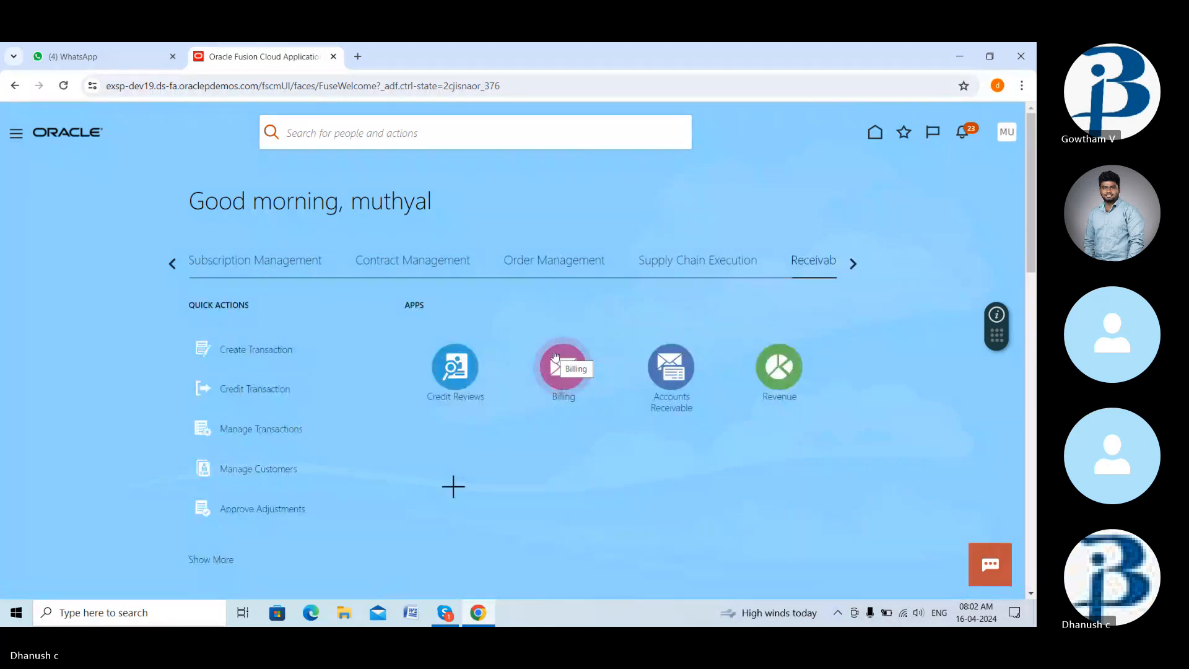
- Open Billing, dismiss the application error, and start Create Transaction from the Tasks panel
{"action": "left_click", "coordinate": [554, 354]}
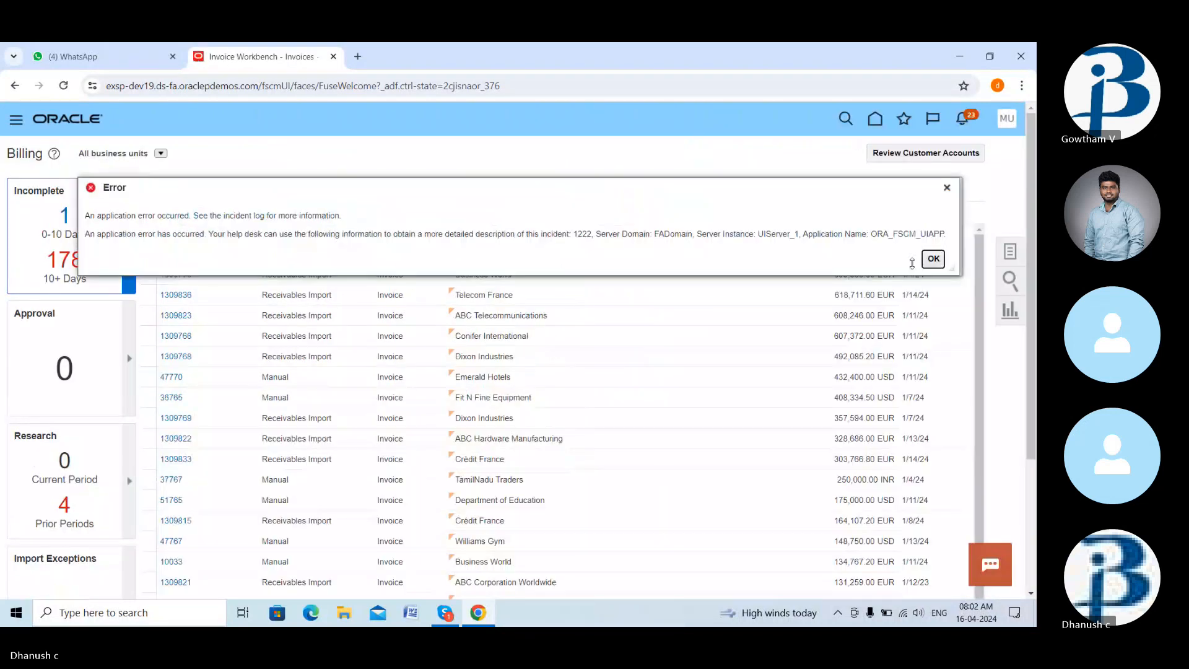
{"action": "left_click", "coordinate": [933, 259]}
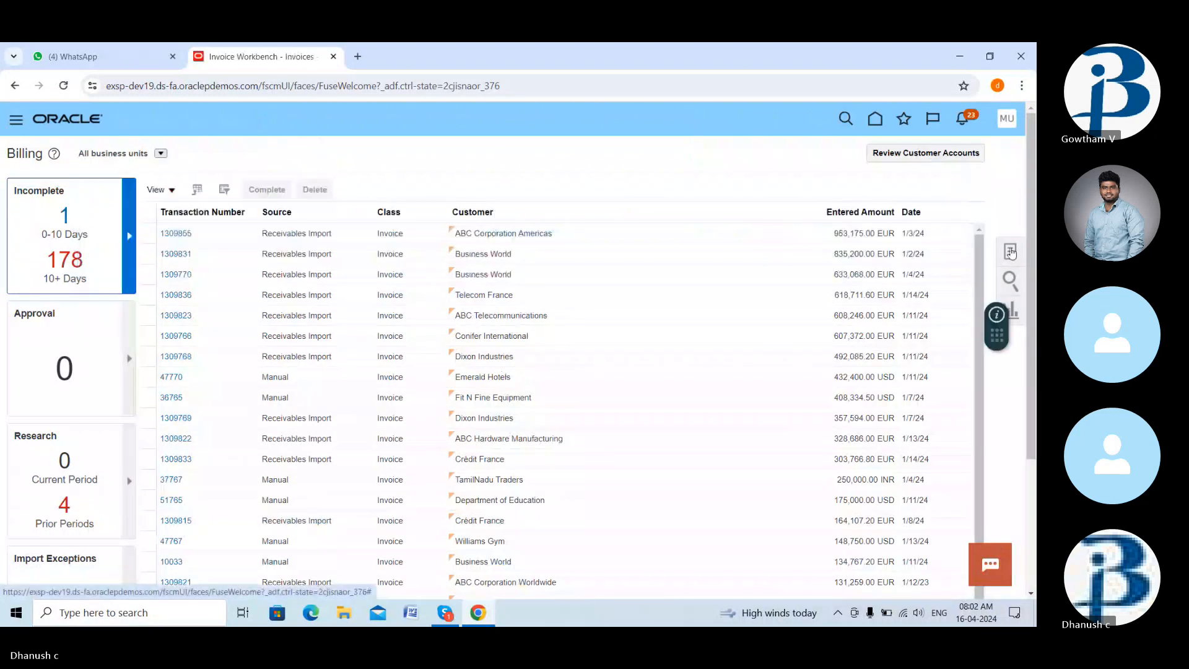
{"action": "left_click", "coordinate": [1010, 251]}
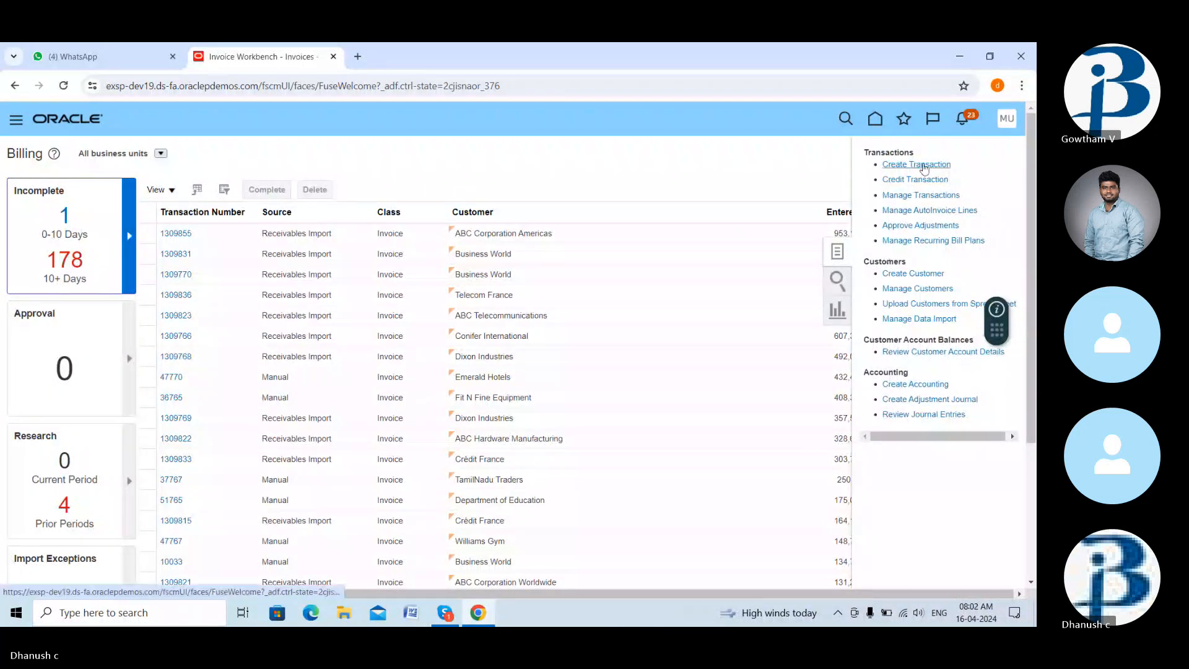
{"action": "left_click", "coordinate": [923, 165]}
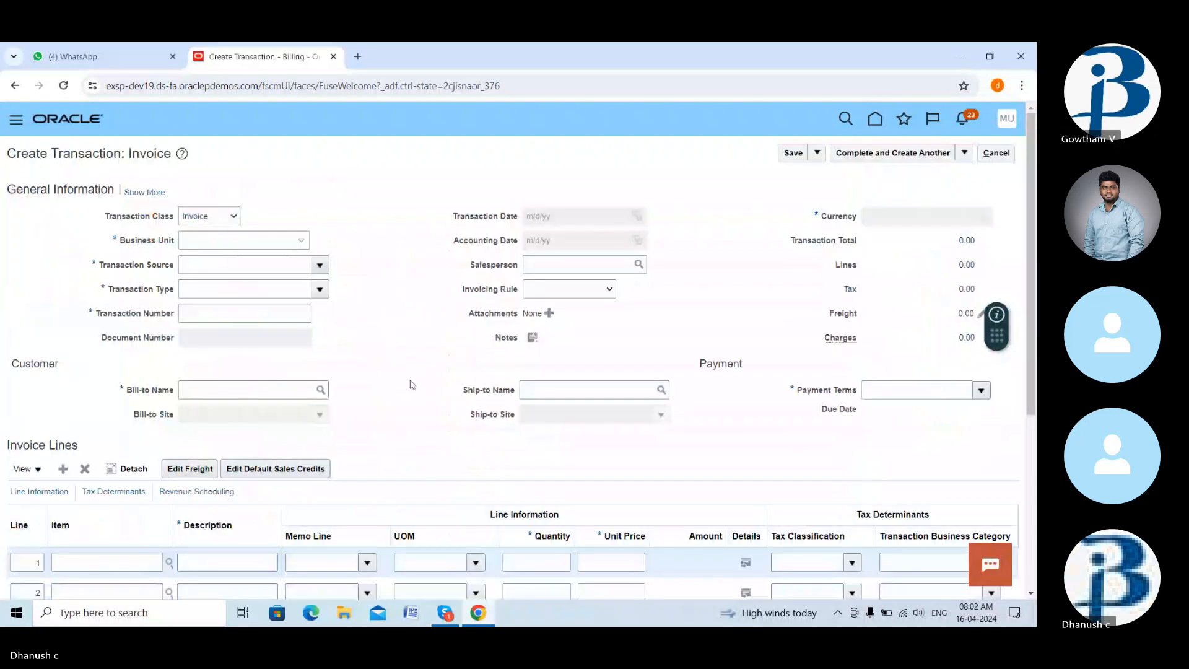
- Set the invoice's Business Unit to US1 and Transaction Number to ab123
{"action": "scroll", "coordinate": [412, 384], "scroll_direction": "down", "scroll_amount": 3}
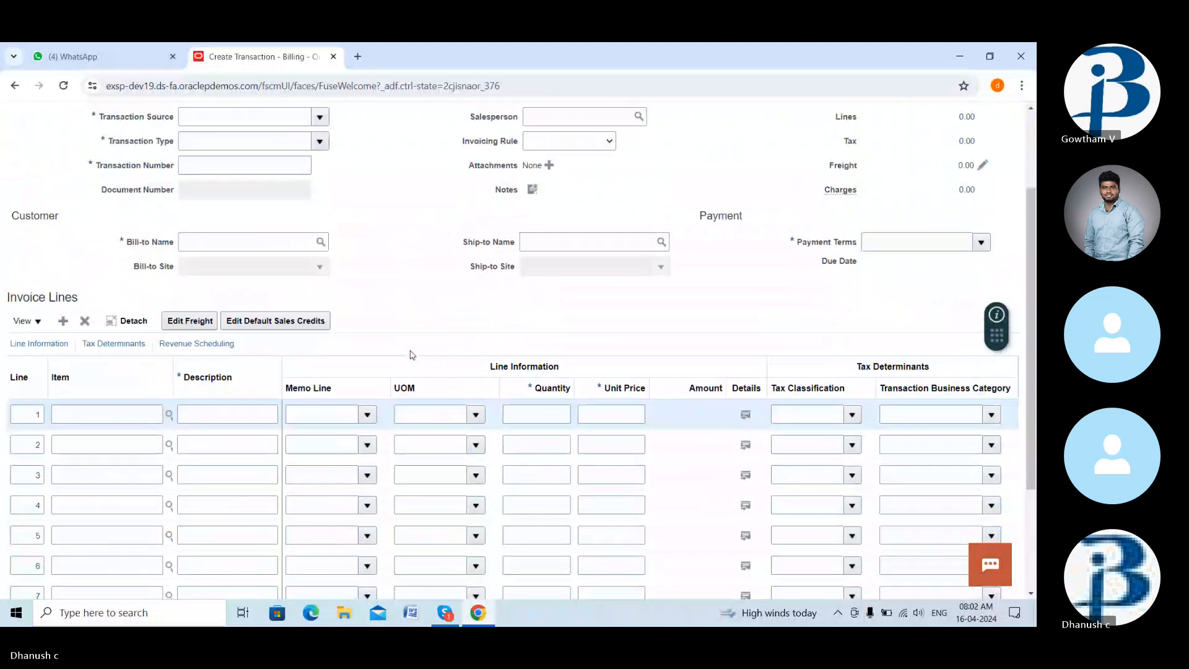
{"action": "scroll", "coordinate": [412, 355], "scroll_direction": "up", "scroll_amount": 3}
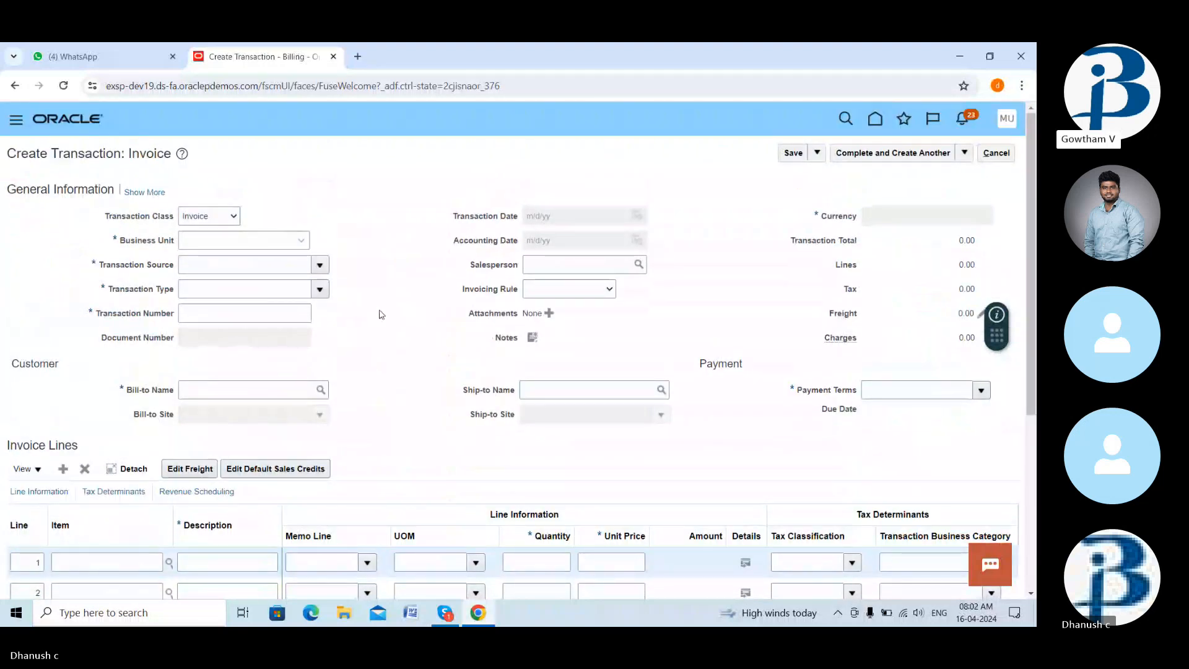
{"action": "left_click", "coordinate": [304, 242]}
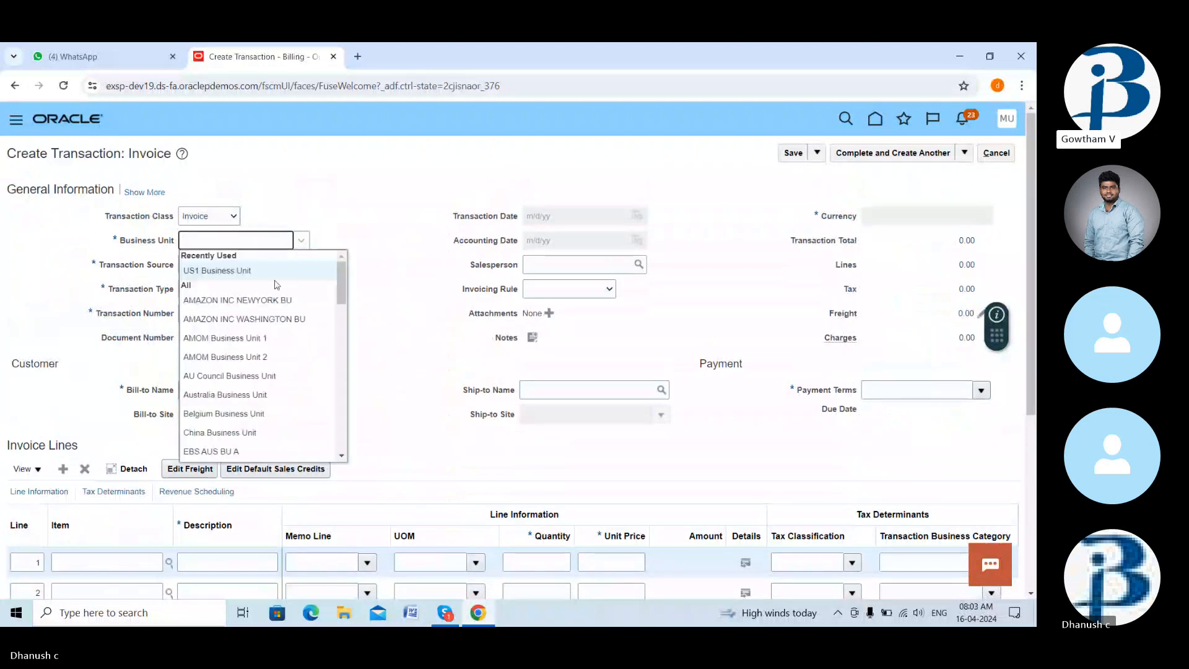
{"action": "left_click", "coordinate": [247, 270]}
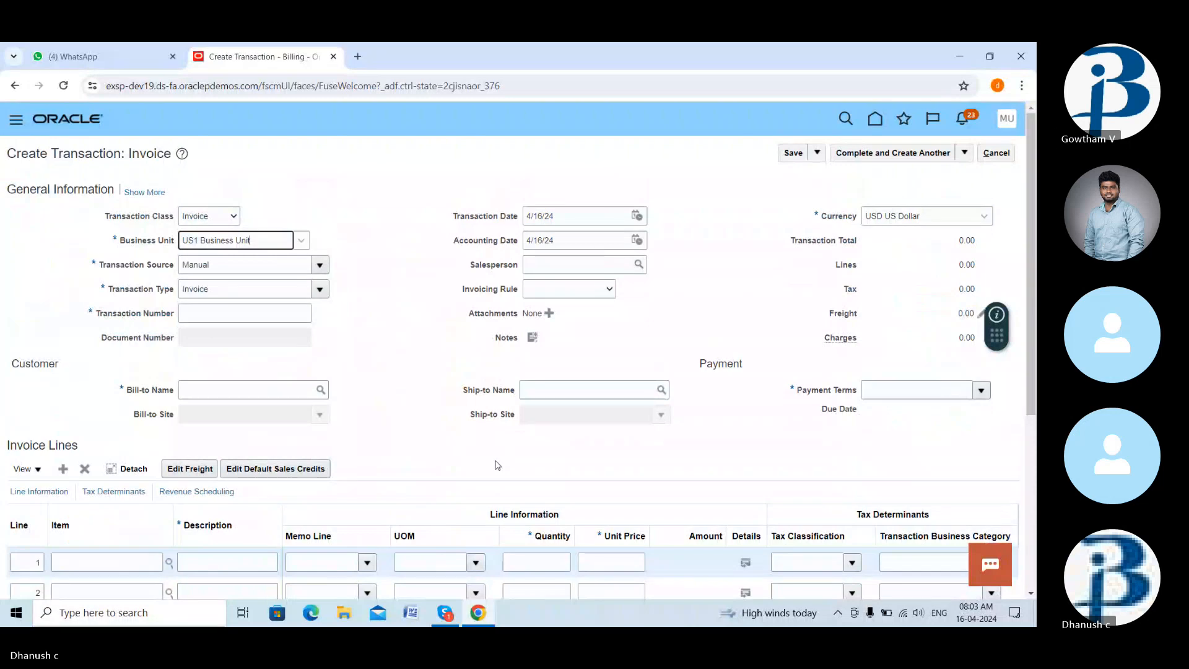
{"action": "scroll", "coordinate": [495, 465], "scroll_direction": "down", "scroll_amount": 1}
{"action": "scroll", "coordinate": [495, 456], "scroll_direction": "down", "scroll_amount": 2}
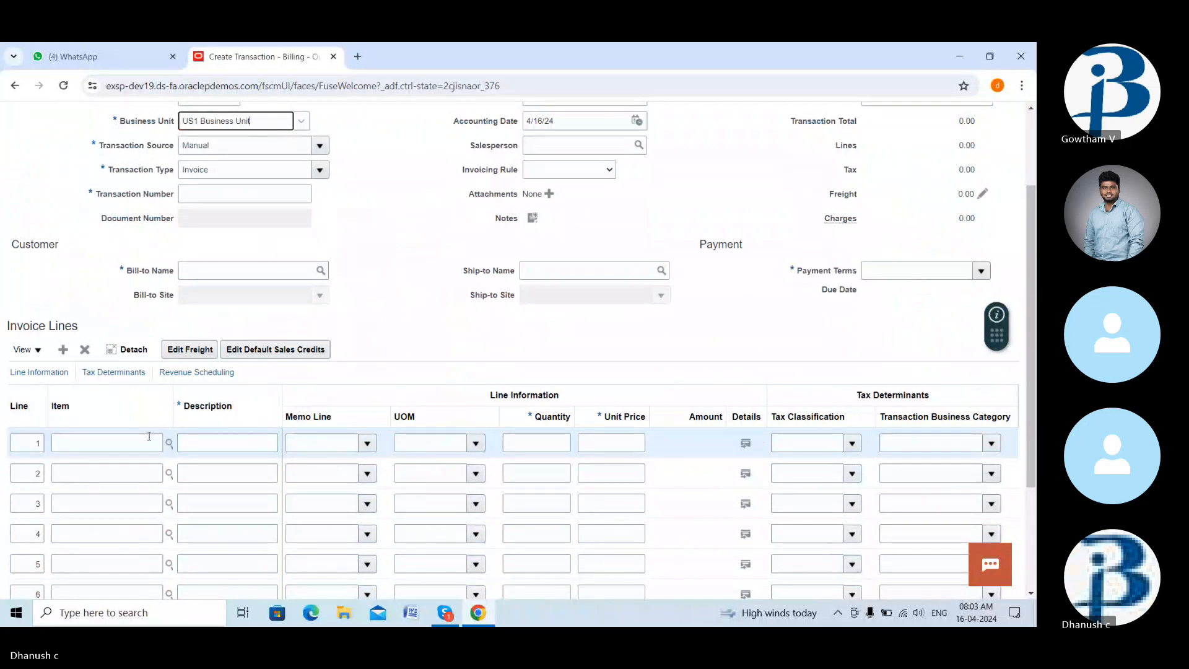
{"action": "scroll", "coordinate": [398, 344], "scroll_direction": "up", "scroll_amount": 2}
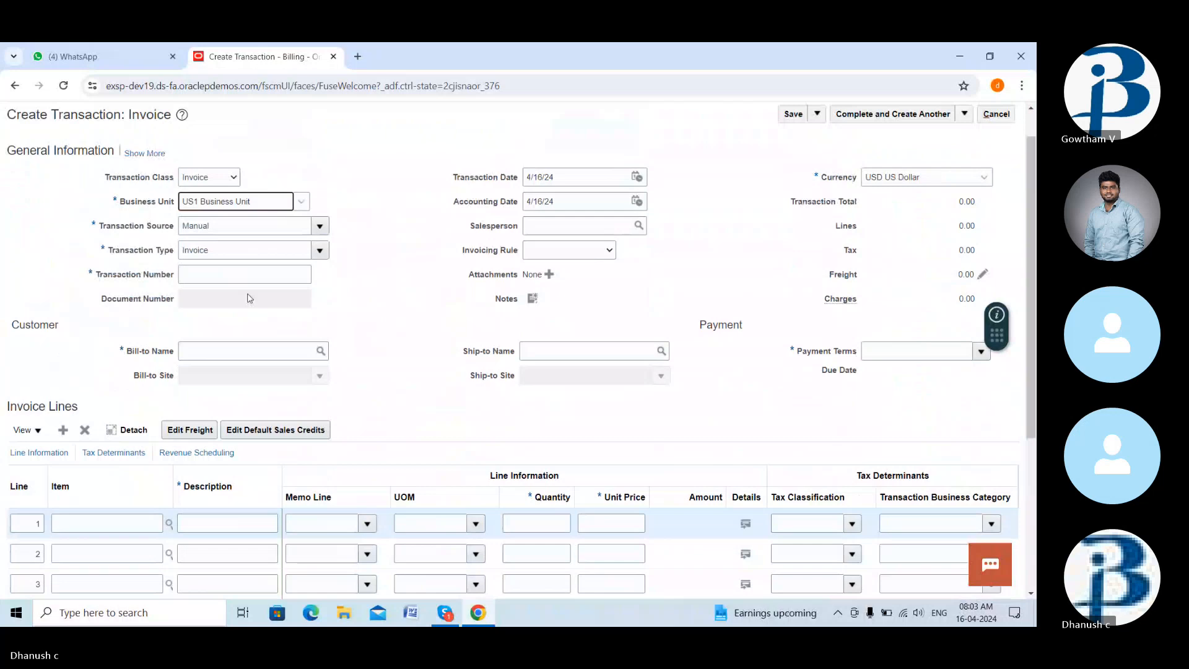
{"action": "scroll", "coordinate": [393, 358], "scroll_direction": "down", "scroll_amount": 5}
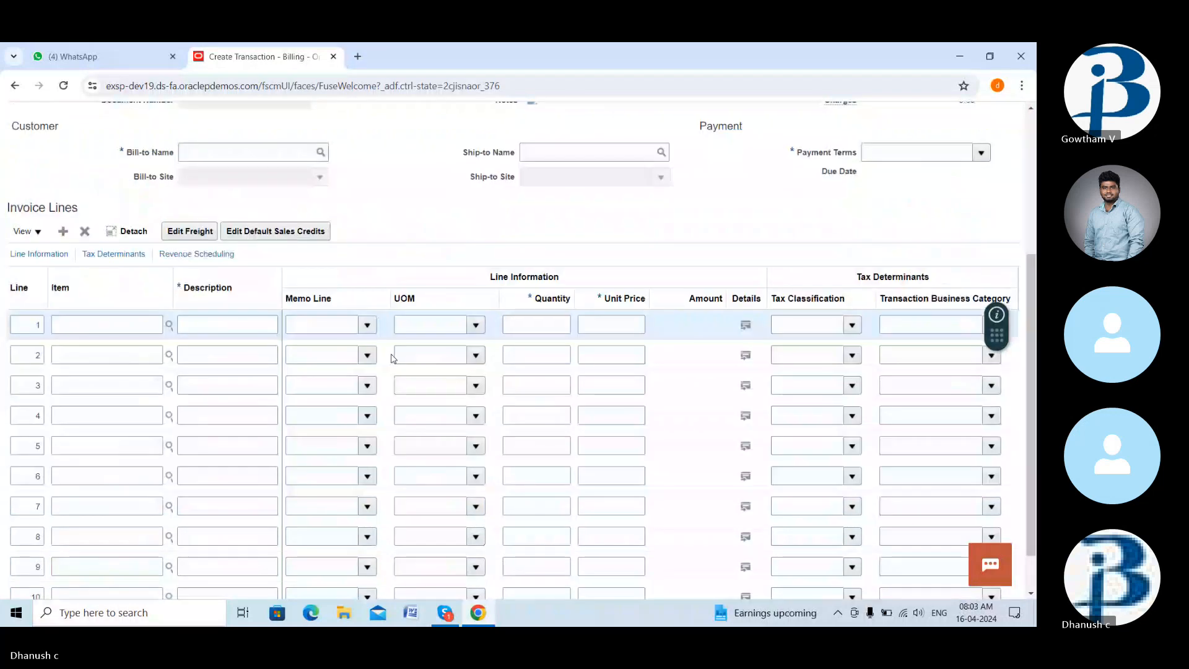
{"action": "scroll", "coordinate": [393, 358], "scroll_direction": "up", "scroll_amount": 6}
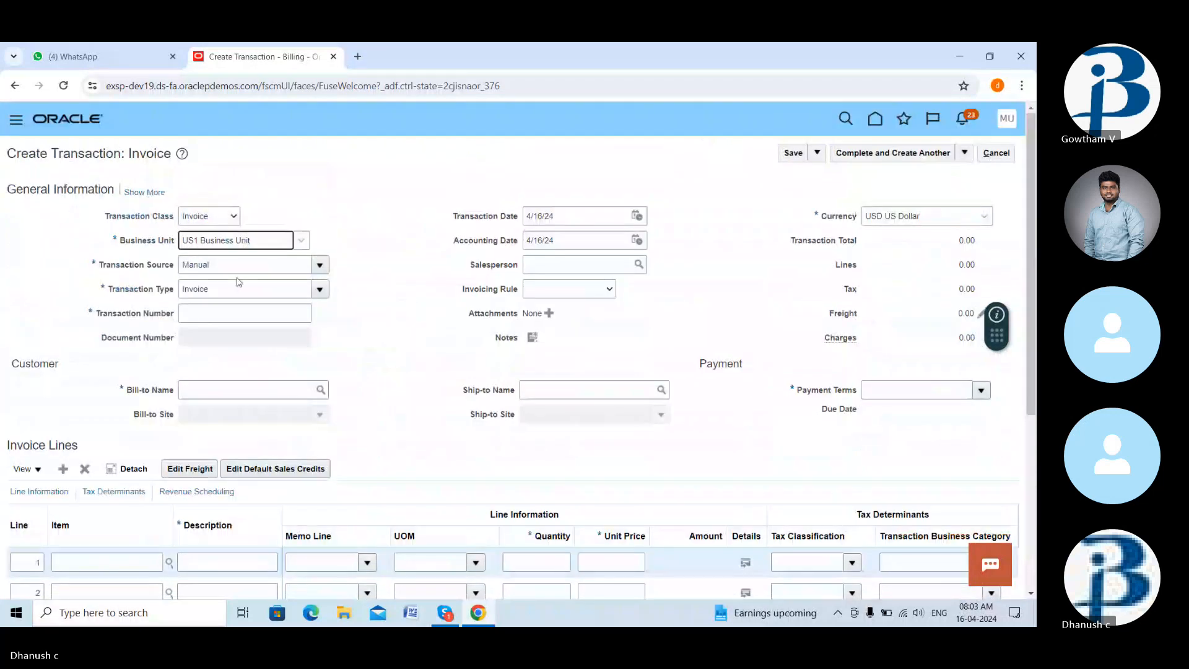
{"action": "left_click", "coordinate": [256, 316]}
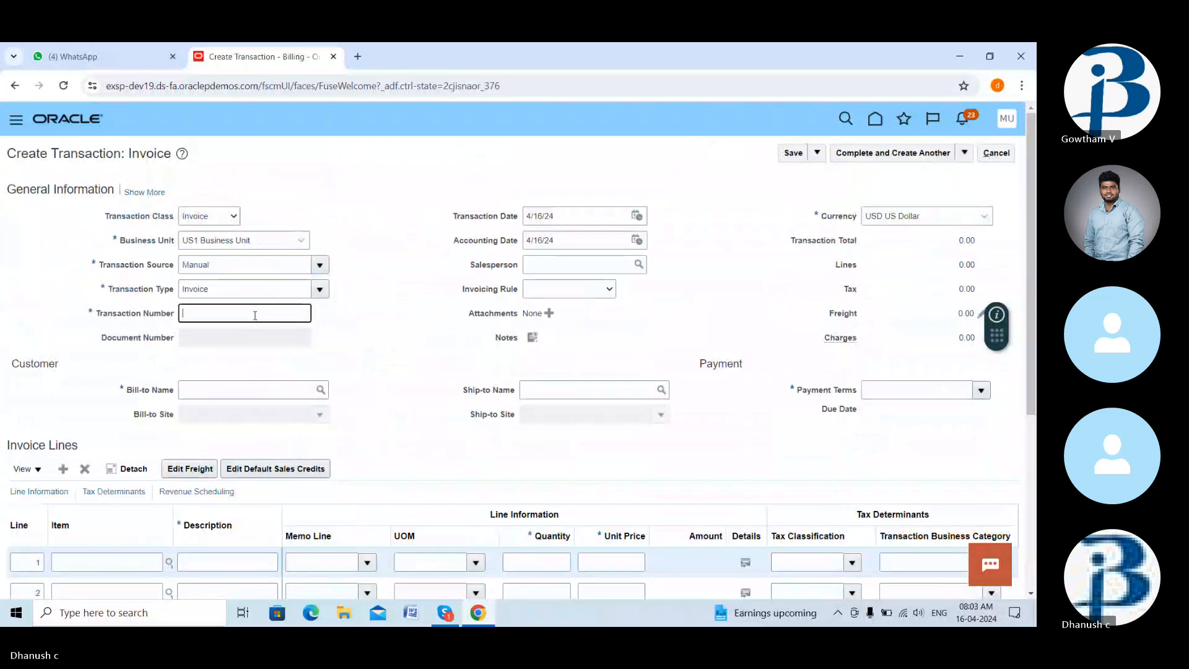
{"action": "type", "text": "ab123"}
{"action": "left_click", "coordinate": [369, 361]}
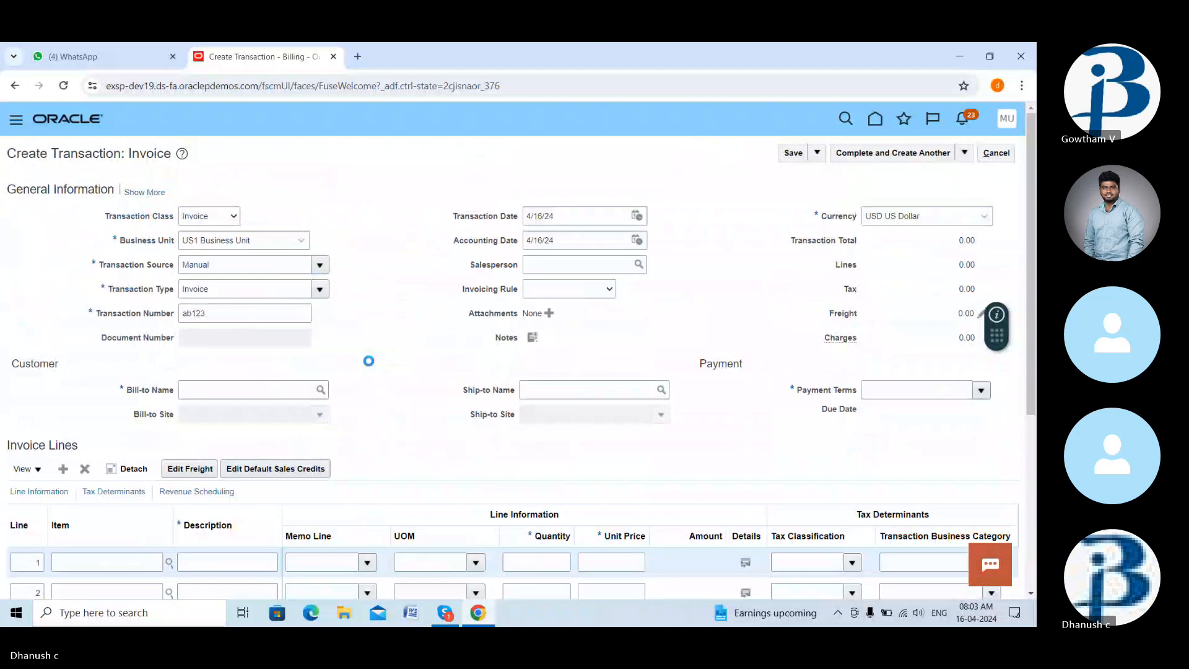
- Look up bill-to customers whose name matches 'easy'
{"action": "left_click", "coordinate": [293, 390]}
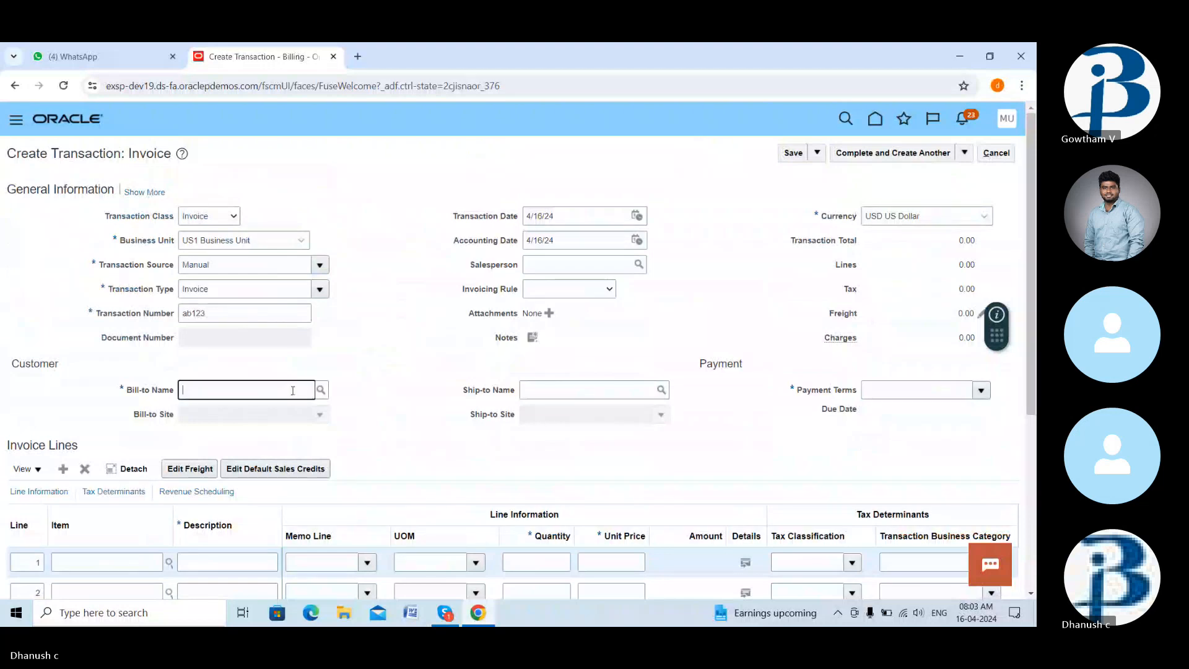
{"action": "type", "text": "easy"}
{"action": "left_click", "coordinate": [322, 390]}
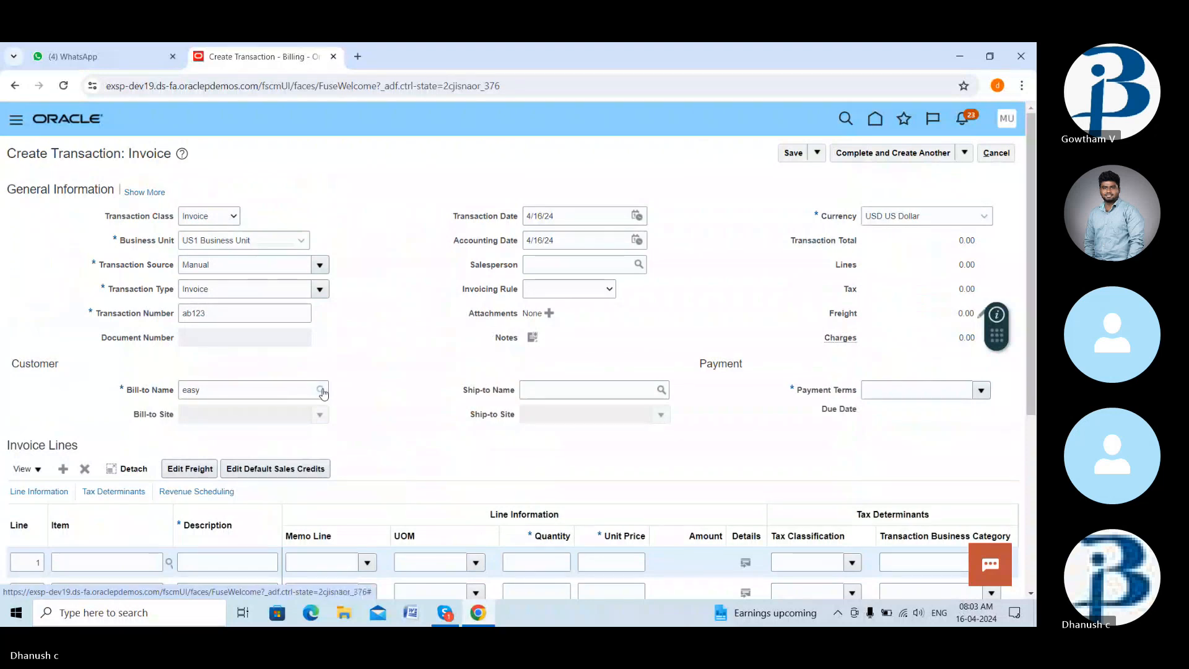
{"action": "left_click", "coordinate": [322, 391]}
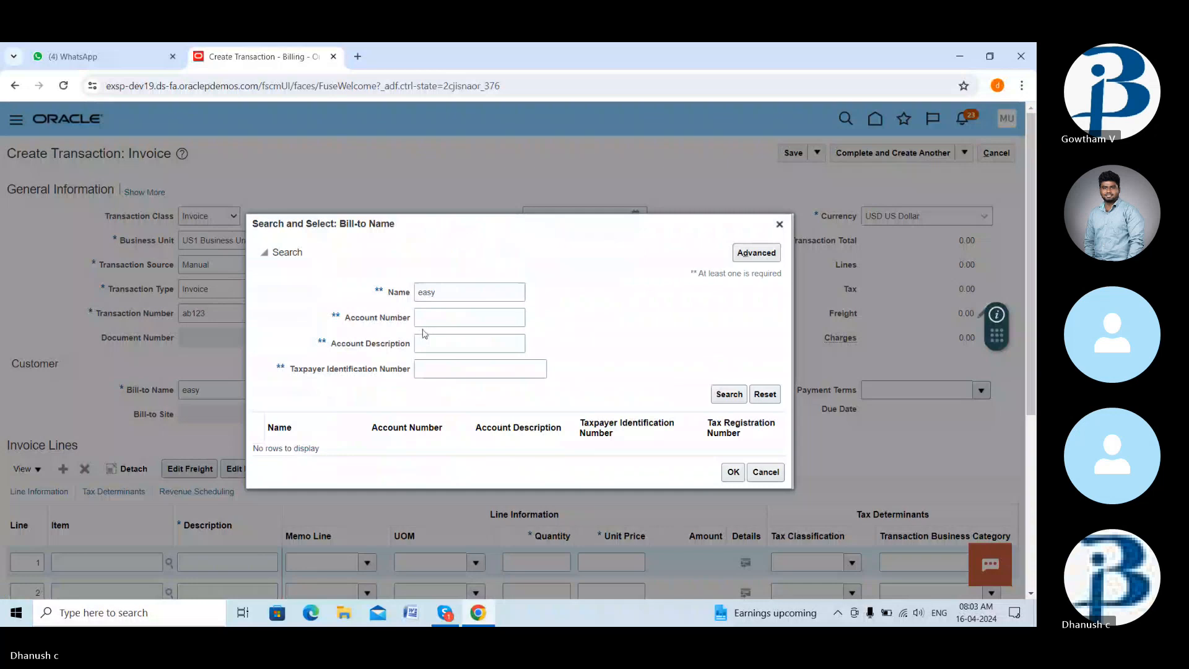
- Run the 'easy' customer search and choose Easy Solutions as bill-to customer
{"action": "left_click", "coordinate": [726, 395]}
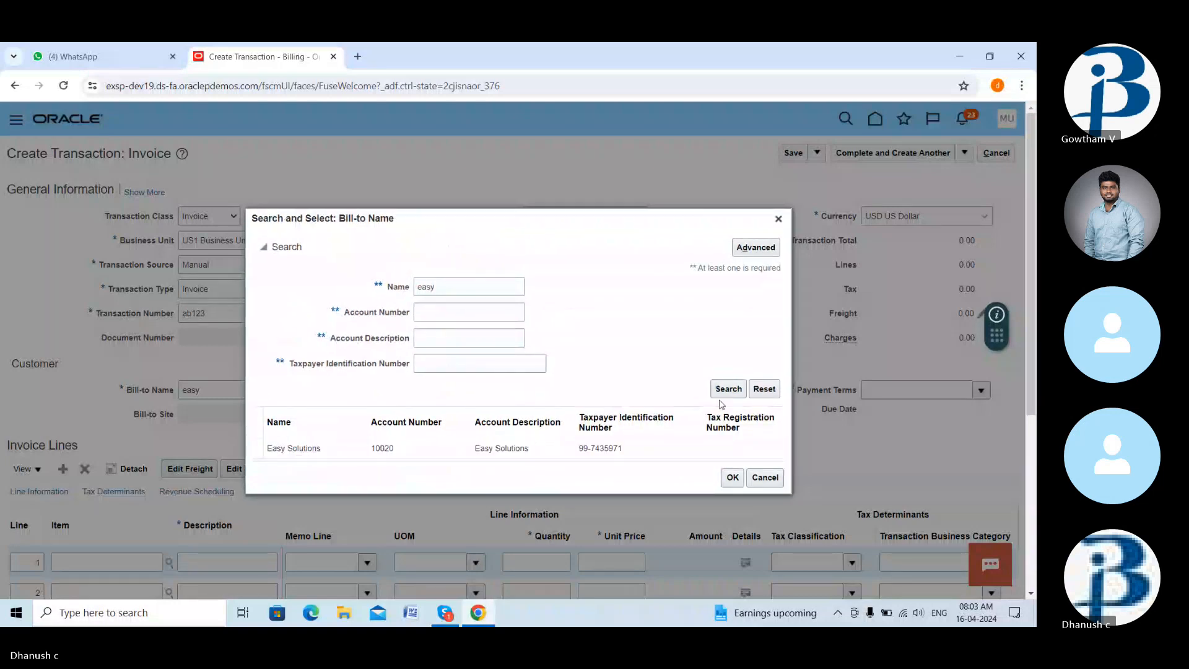
{"action": "left_click", "coordinate": [560, 446]}
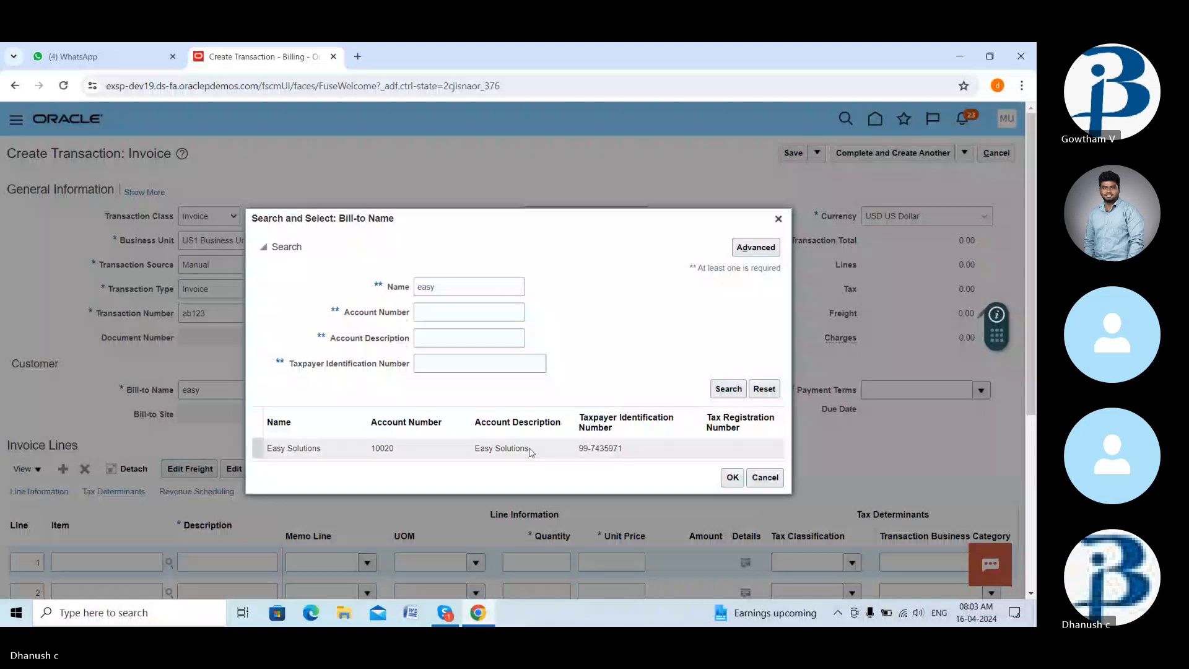
{"action": "left_click", "coordinate": [731, 479]}
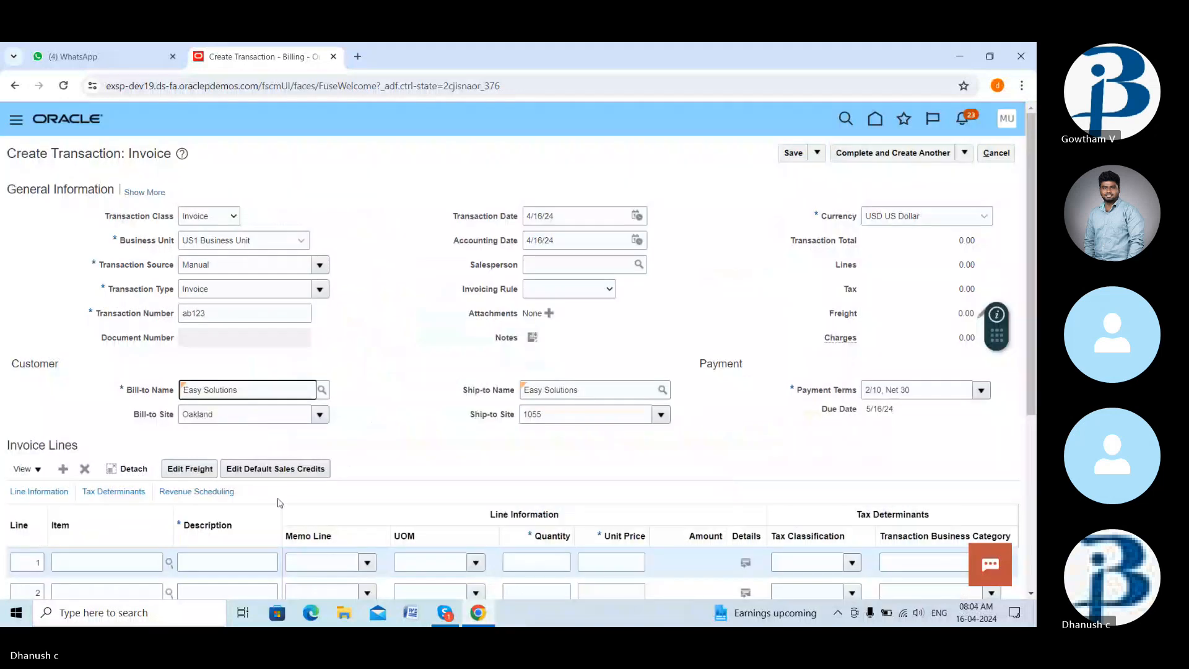
- Fill line 1 with Hardware Support, quantity 10 at unit price 1000, amounting to 10,000.00
{"action": "scroll", "coordinate": [280, 503], "scroll_direction": "down", "scroll_amount": 3}
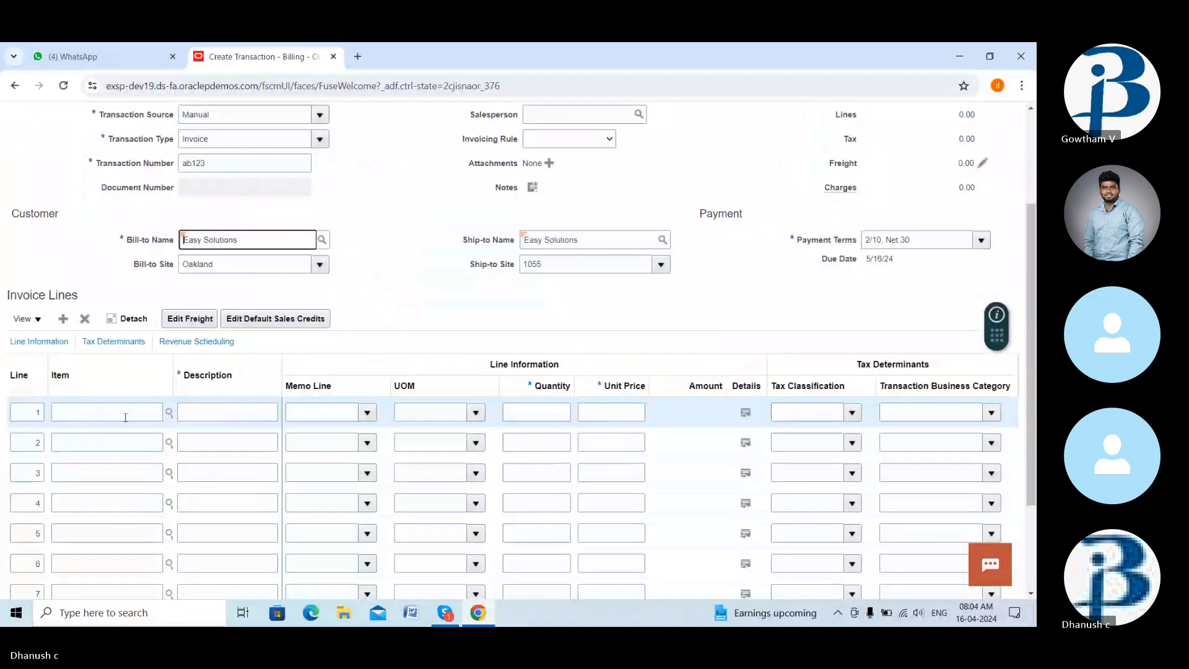
{"action": "left_click", "coordinate": [152, 413]}
{"action": "type", "text": "hardware"}
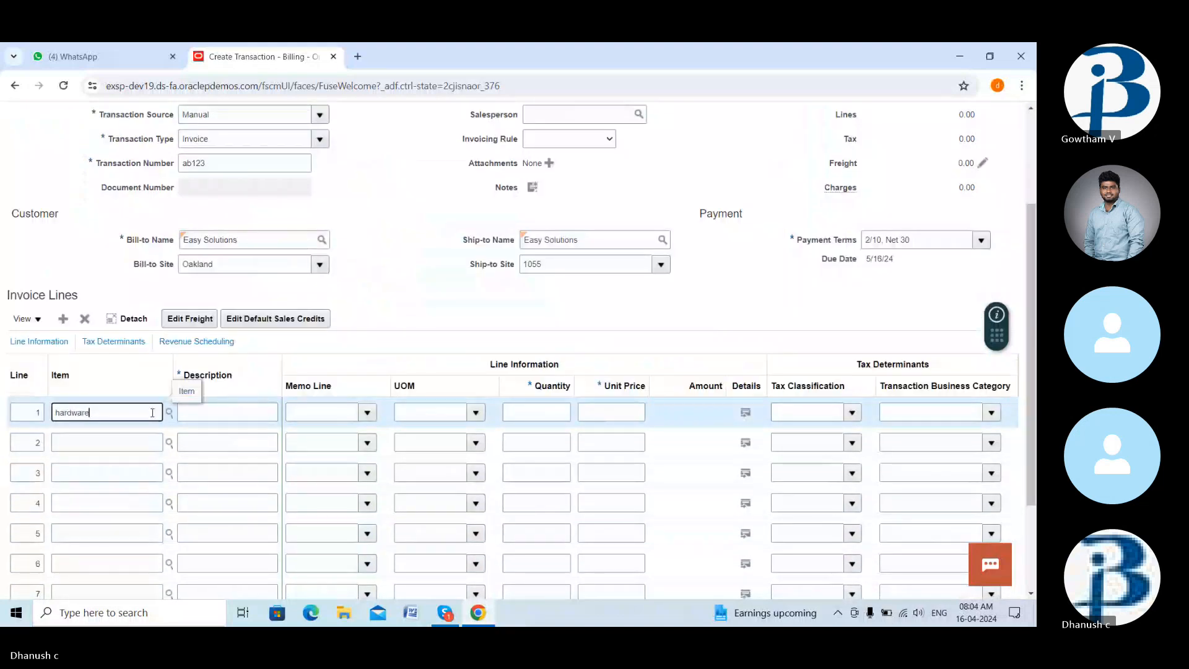
{"action": "left_click", "coordinate": [170, 411]}
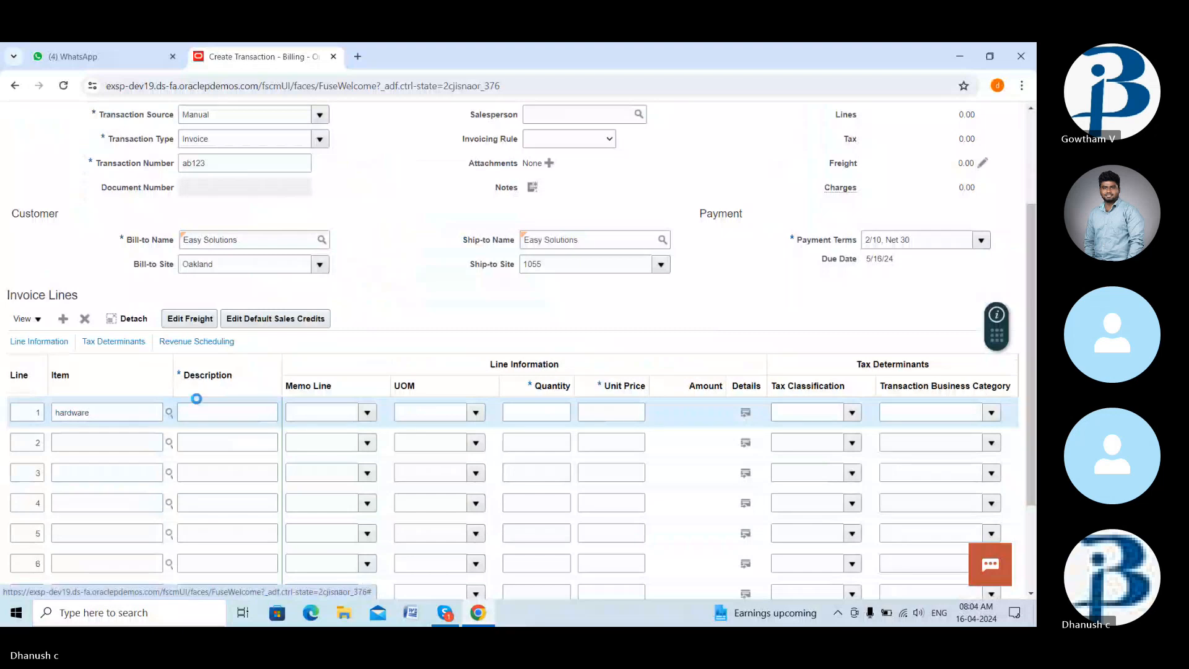
{"action": "left_click", "coordinate": [165, 412]}
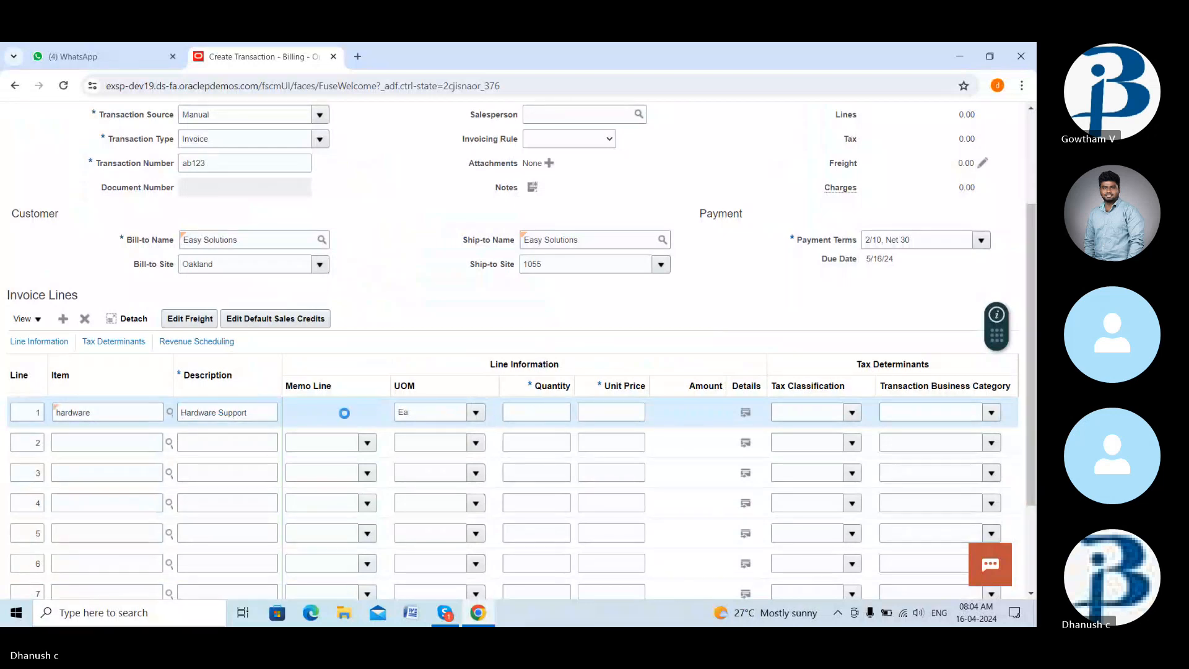
{"action": "left_click", "coordinate": [544, 412]}
{"action": "type", "text": "10"}
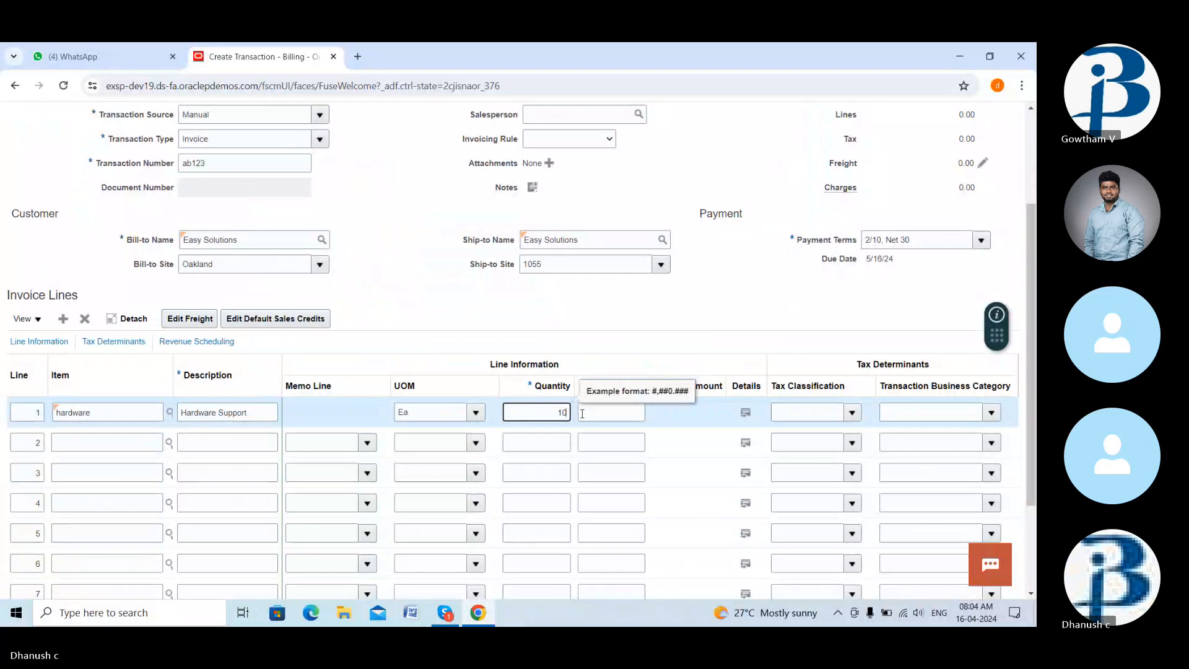
{"action": "left_click", "coordinate": [582, 414]}
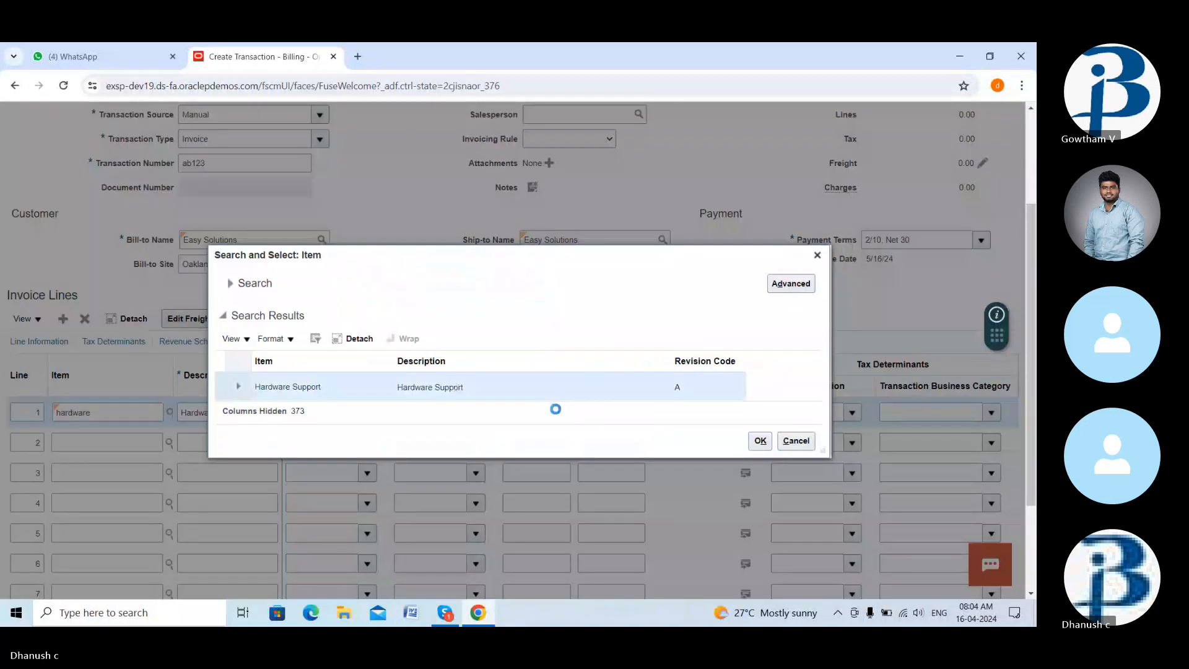
{"action": "left_click", "coordinate": [761, 443]}
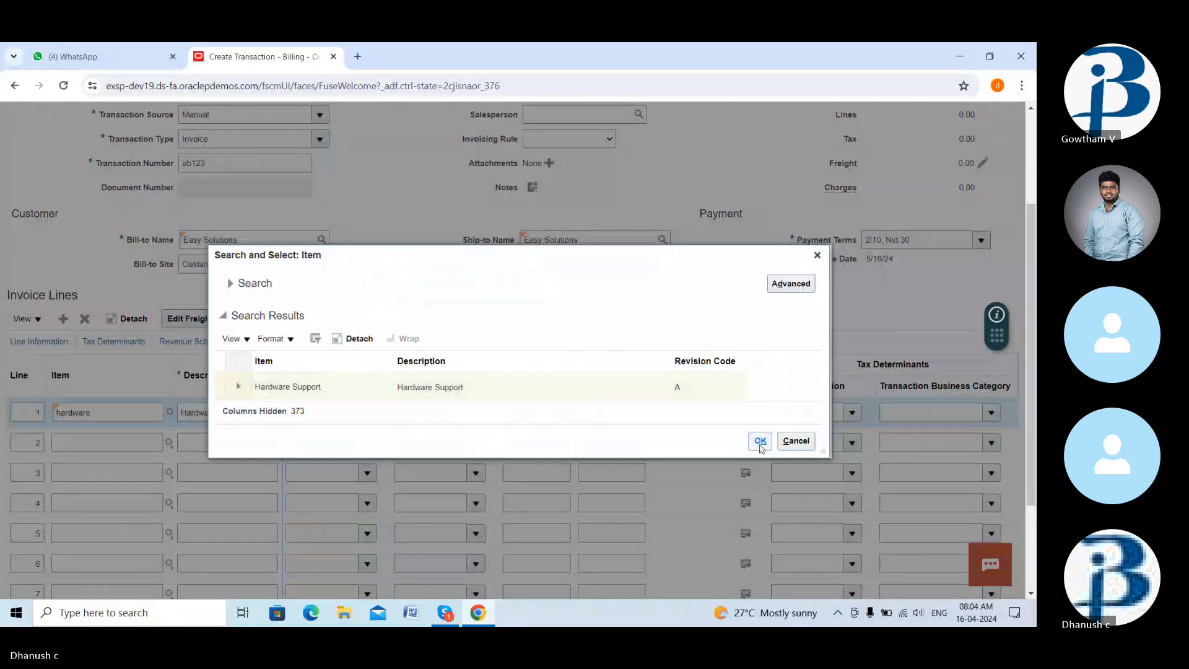
{"action": "left_click", "coordinate": [761, 441]}
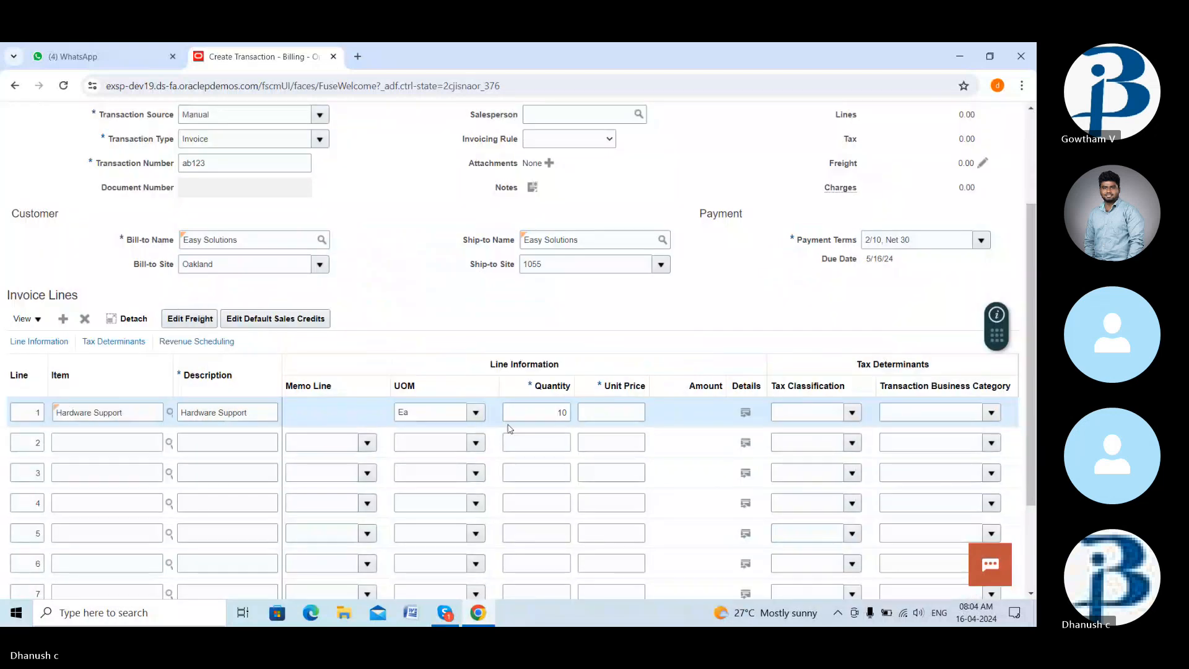
{"action": "left_click", "coordinate": [586, 414]}
{"action": "type", "text": "1000"}
{"action": "left_click", "coordinate": [708, 359]}
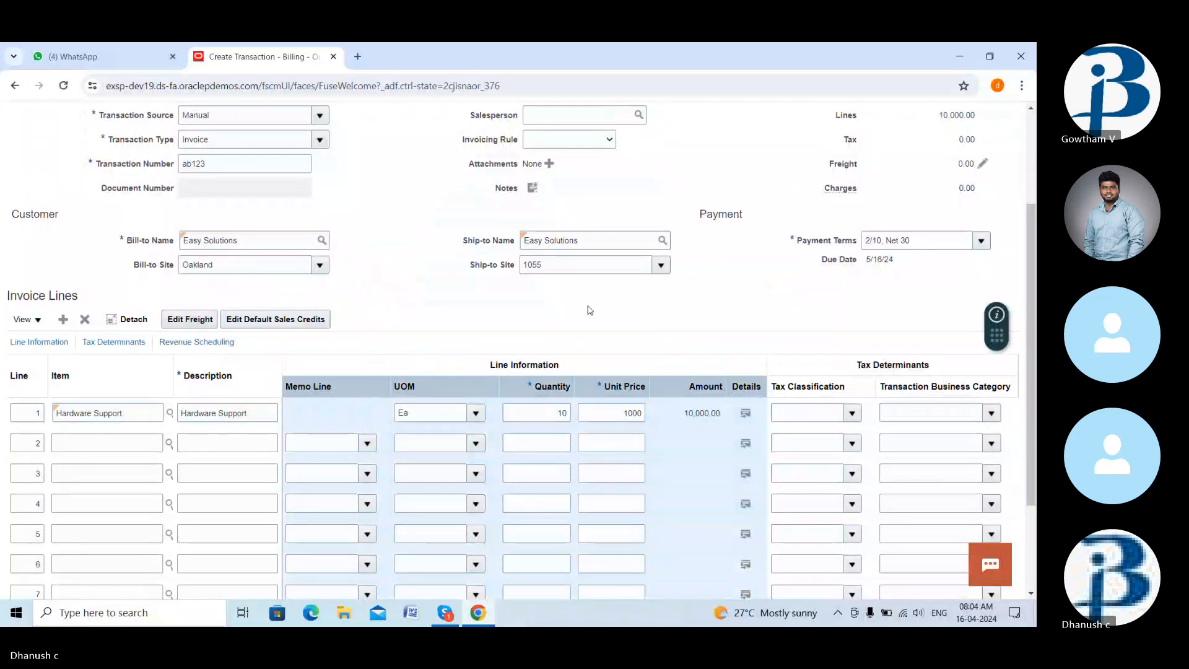
- Complete the invoice, producing invoice 92766 with 900.00 tax and 10,900.00 total
{"action": "scroll", "coordinate": [590, 310], "scroll_direction": "up", "scroll_amount": 3}
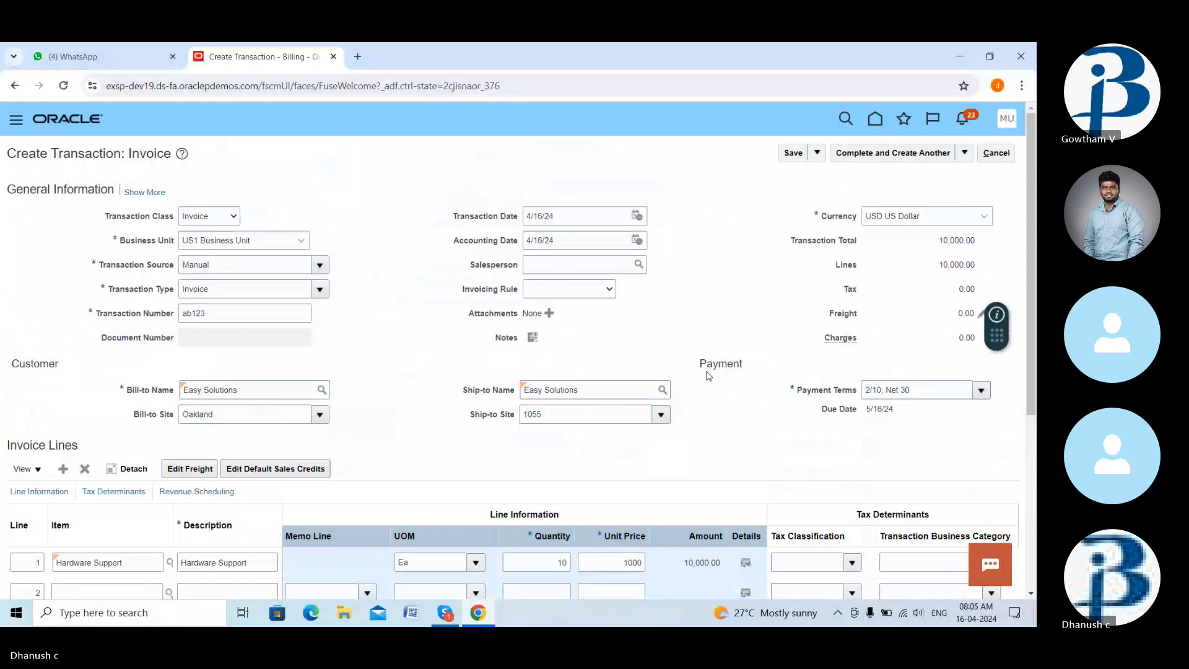
{"action": "scroll", "coordinate": [708, 377], "scroll_direction": "down", "scroll_amount": 2}
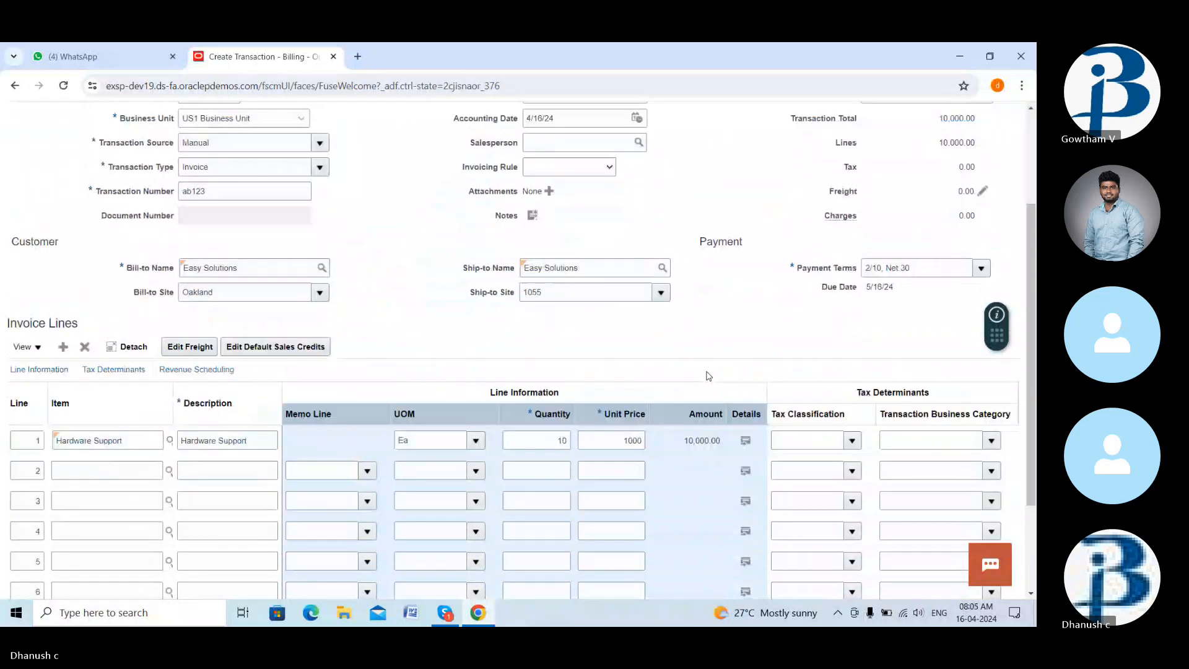
{"action": "scroll", "coordinate": [709, 376], "scroll_direction": "down", "scroll_amount": 3}
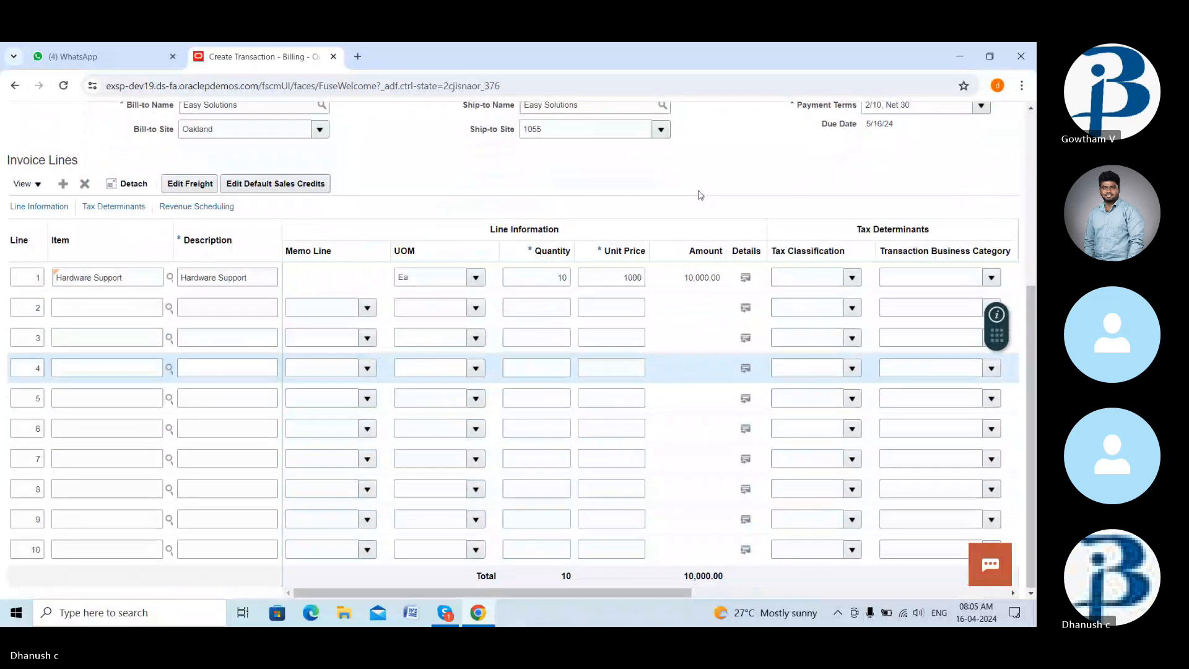
{"action": "scroll", "coordinate": [701, 195], "scroll_direction": "up", "scroll_amount": 5}
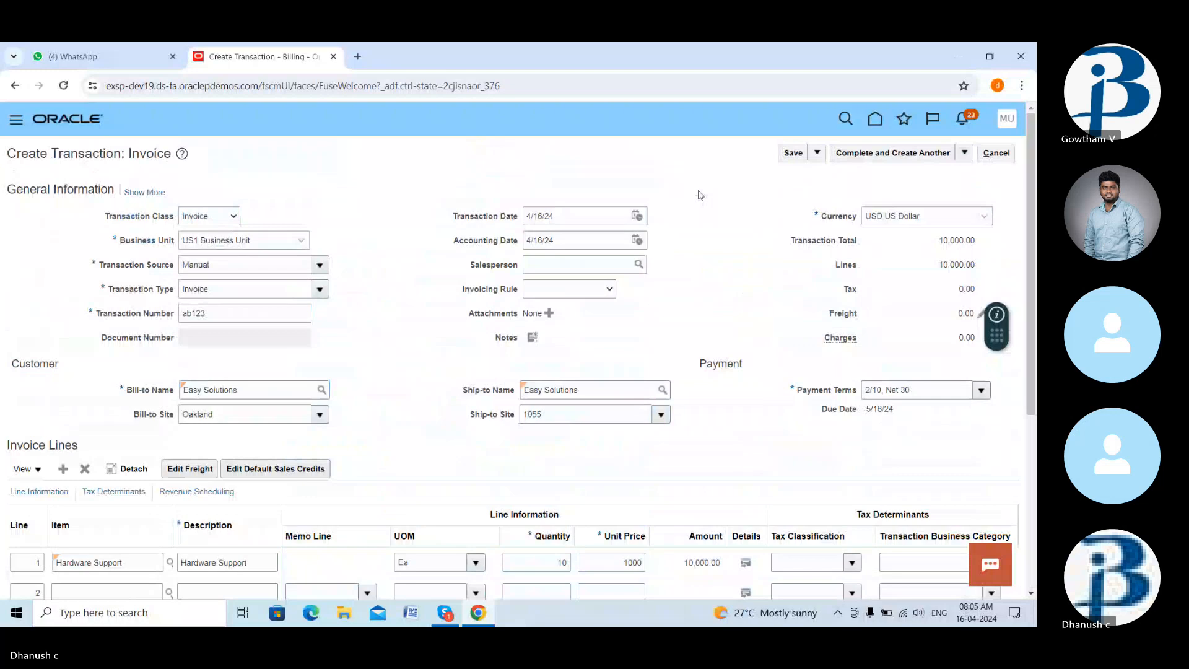
{"action": "left_click", "coordinate": [965, 153]}
{"action": "left_click", "coordinate": [900, 176]}
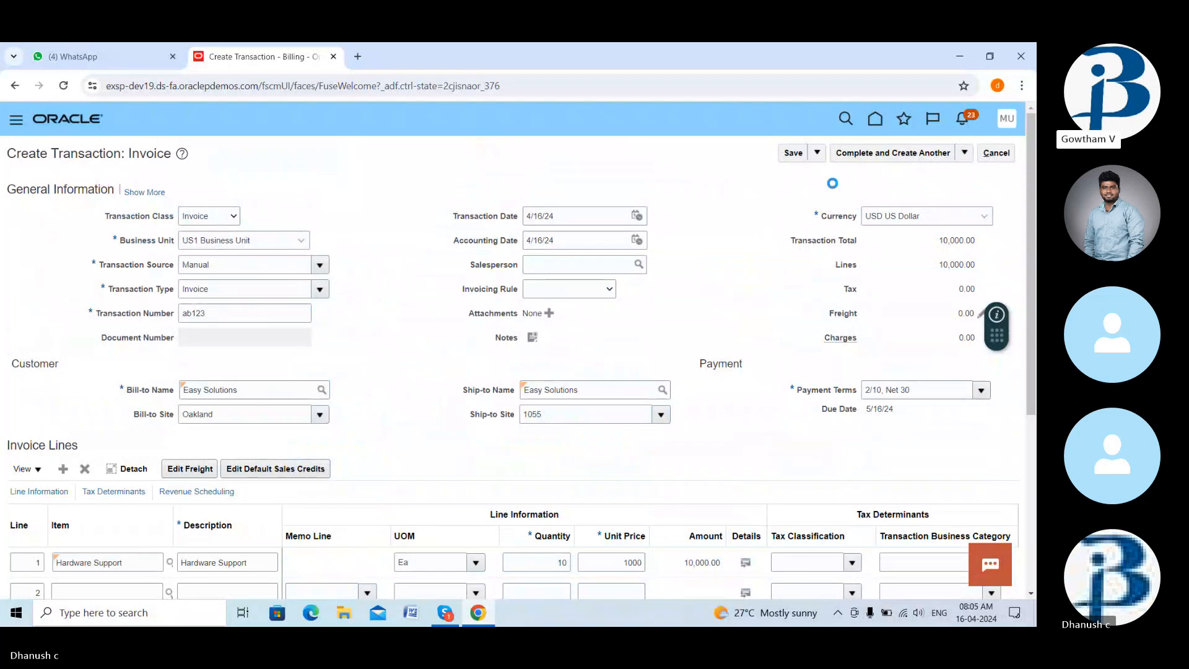
{"action": "scroll", "coordinate": [495, 526], "scroll_direction": "down", "scroll_amount": 1}
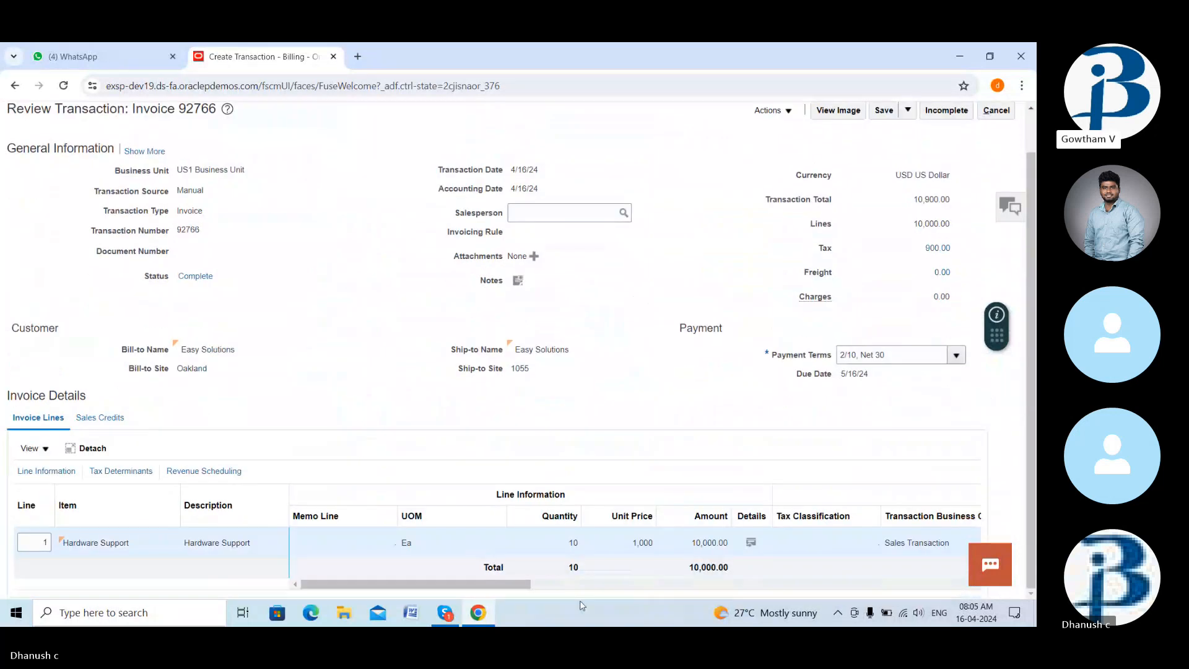
{"action": "scroll", "coordinate": [663, 405], "scroll_direction": "up", "scroll_amount": 1}
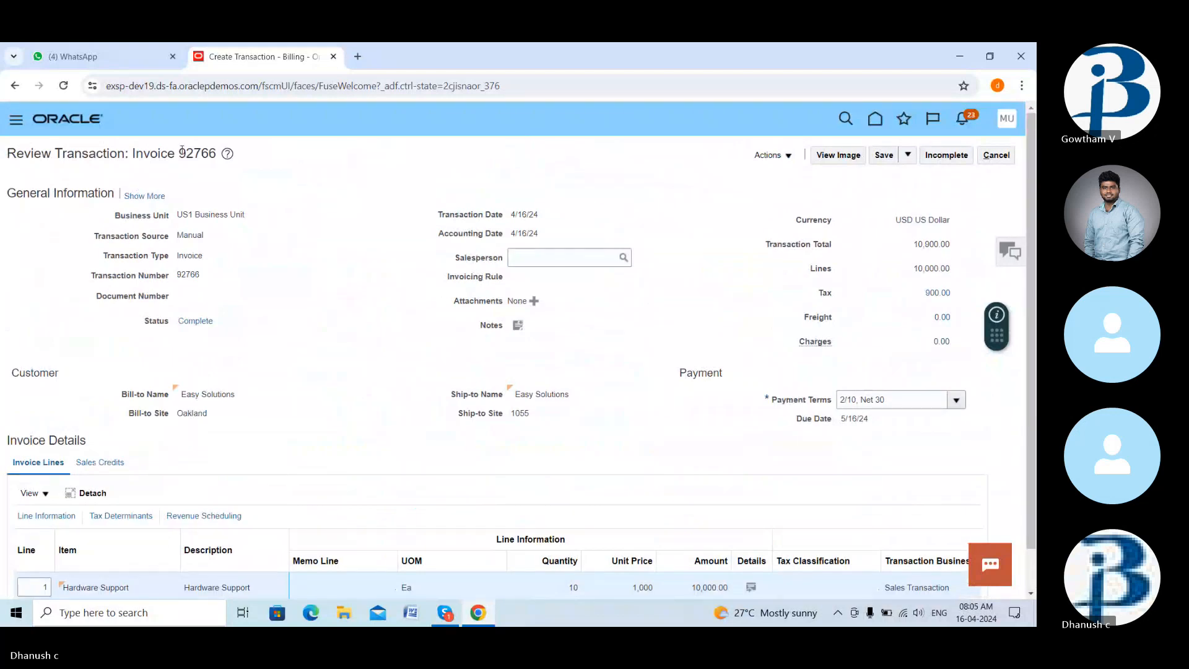
{"action": "left_click_drag", "start_coordinate": [179, 153], "coordinate": [218, 158]}
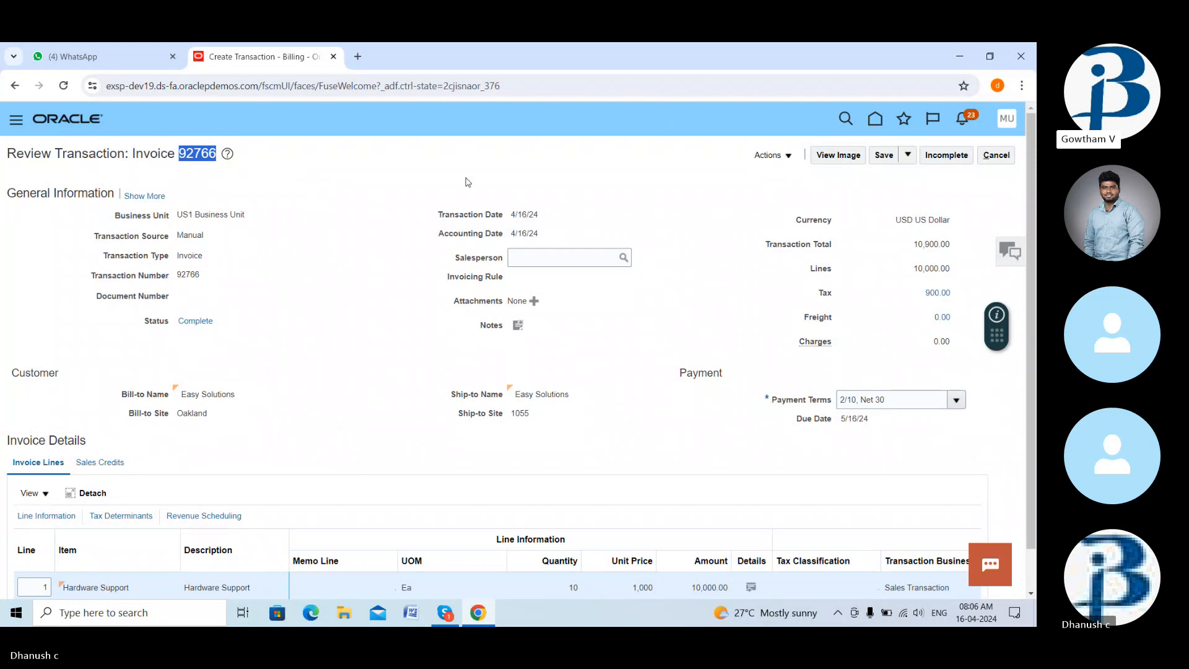
- Save and close invoice 92766 using the Save and Close option
{"action": "left_click", "coordinate": [680, 174]}
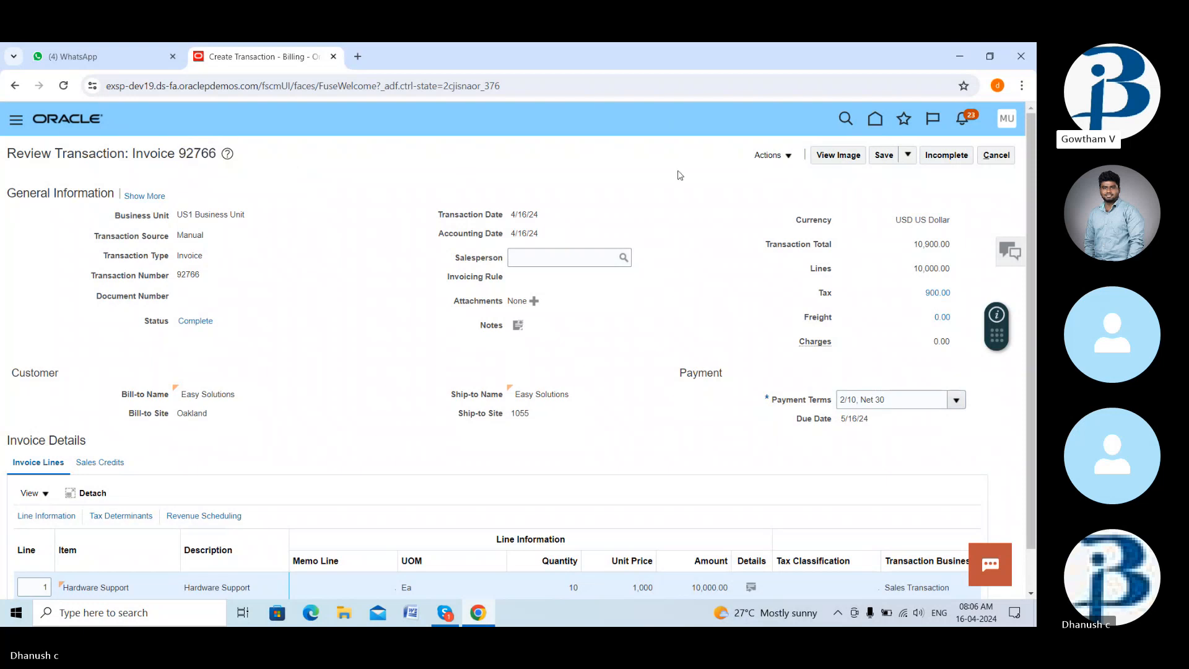
{"action": "left_click", "coordinate": [784, 158]}
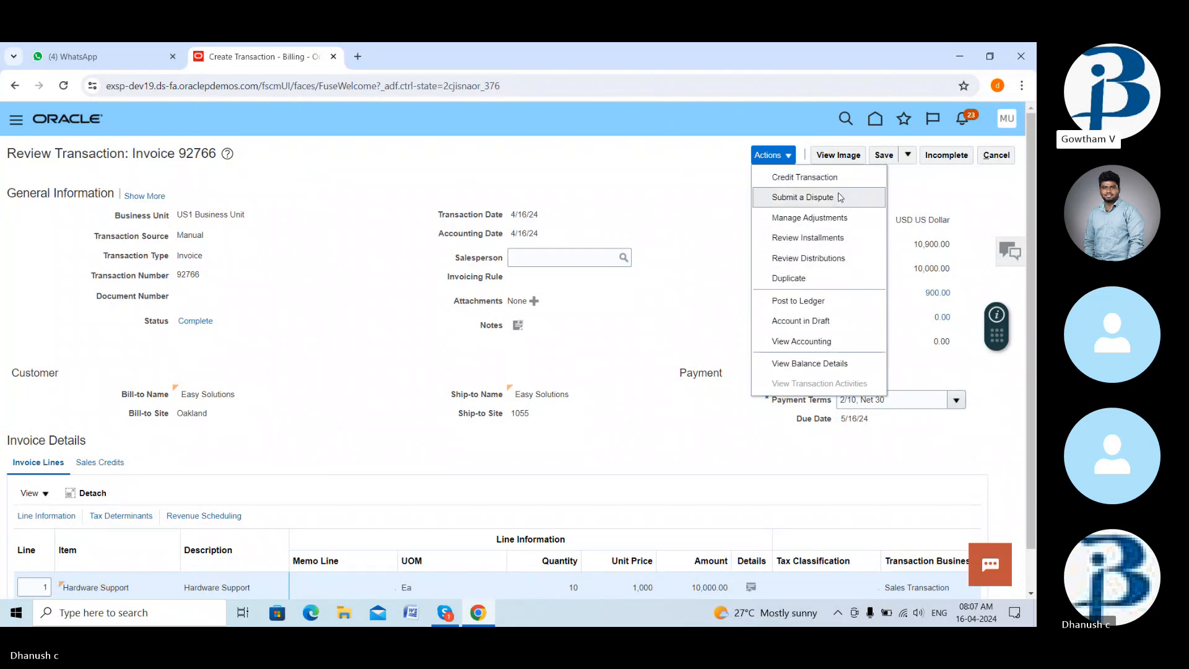
{"action": "left_click", "coordinate": [907, 155]}
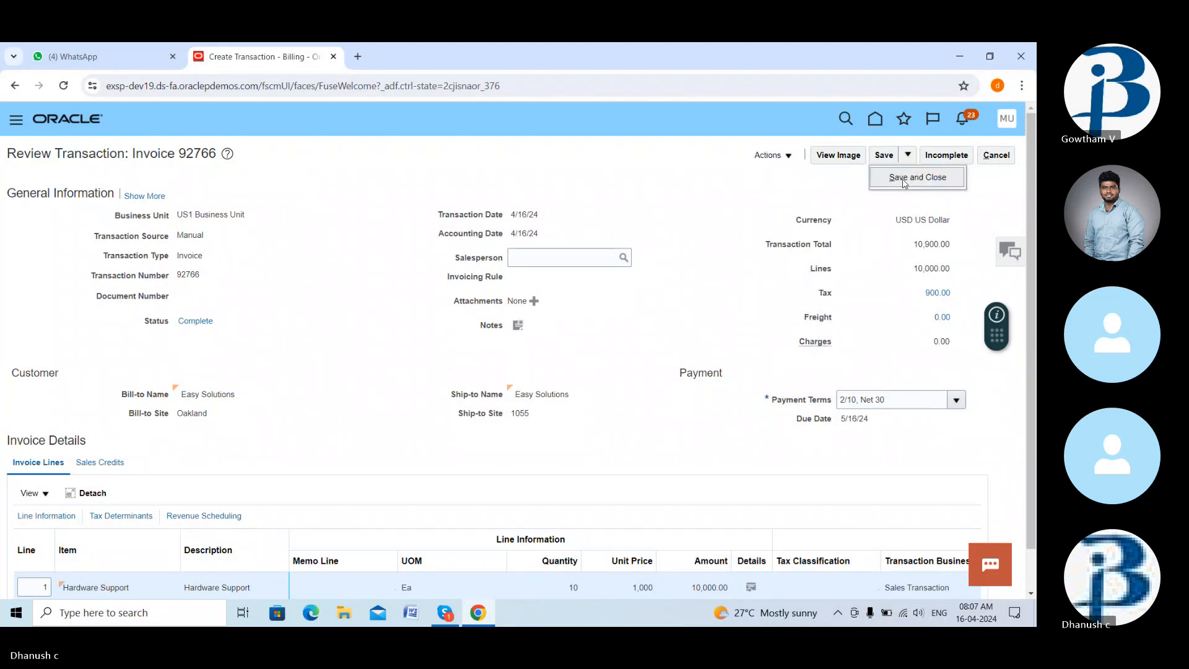
{"action": "left_click", "coordinate": [904, 180]}
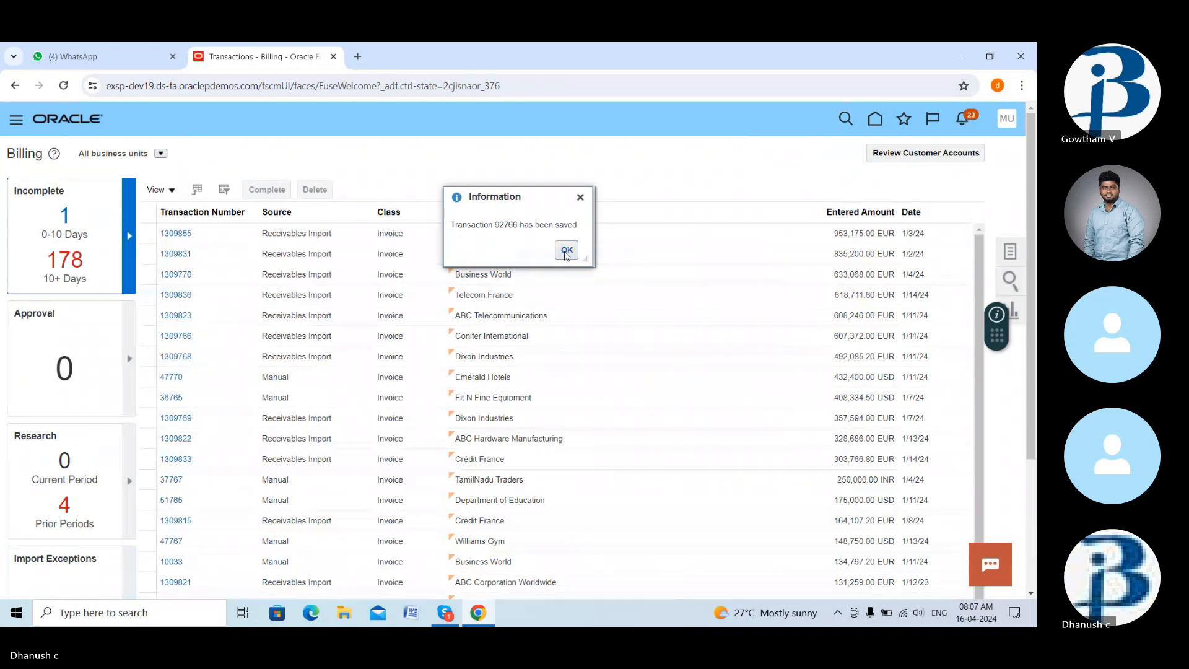
- Dismiss the saved message and open Manage Transactions from the Billing tasks
{"action": "left_click", "coordinate": [566, 251]}
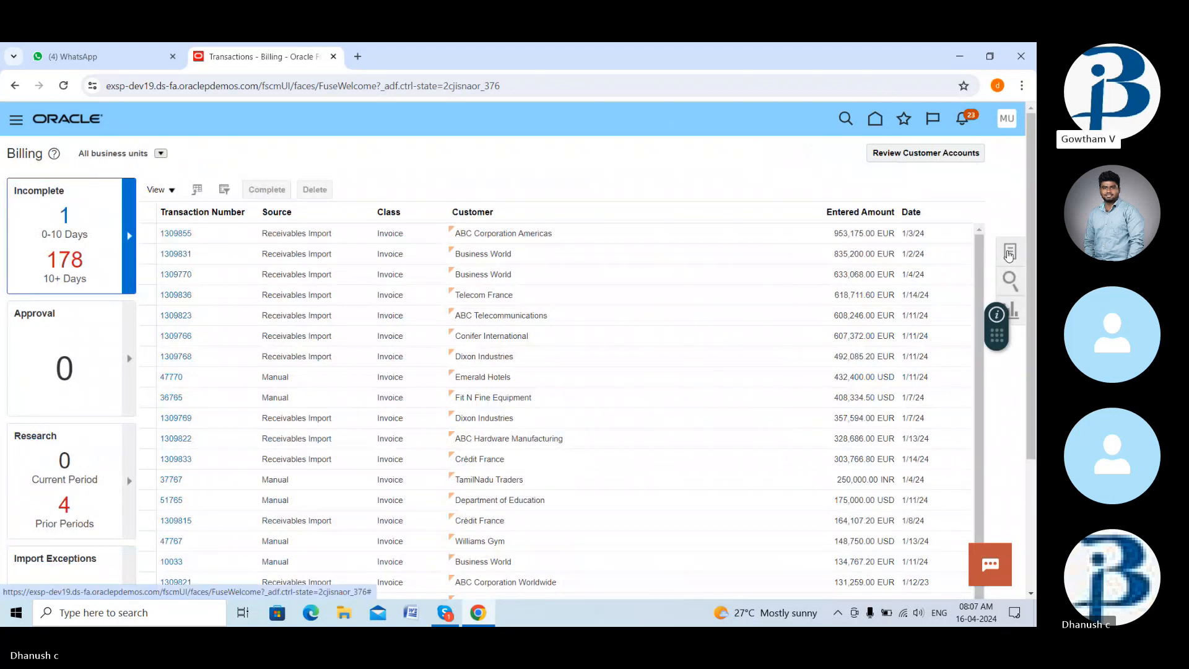
{"action": "left_click", "coordinate": [1010, 253]}
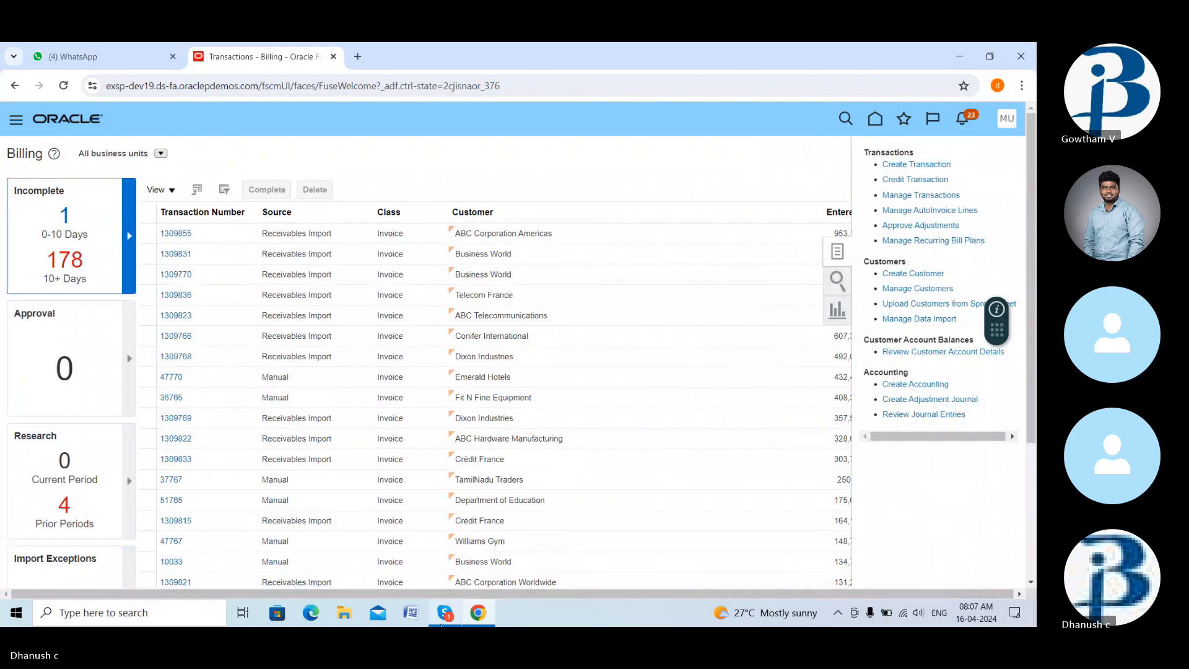
{"action": "left_click", "coordinate": [442, 625]}
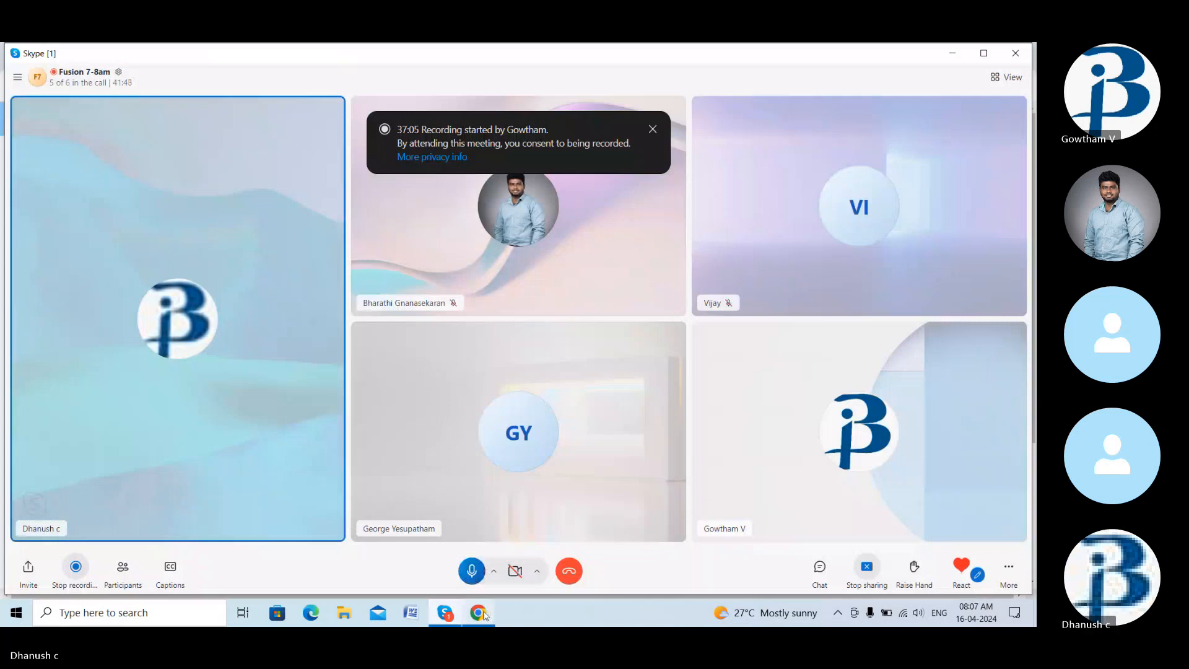
{"action": "left_click", "coordinate": [478, 614]}
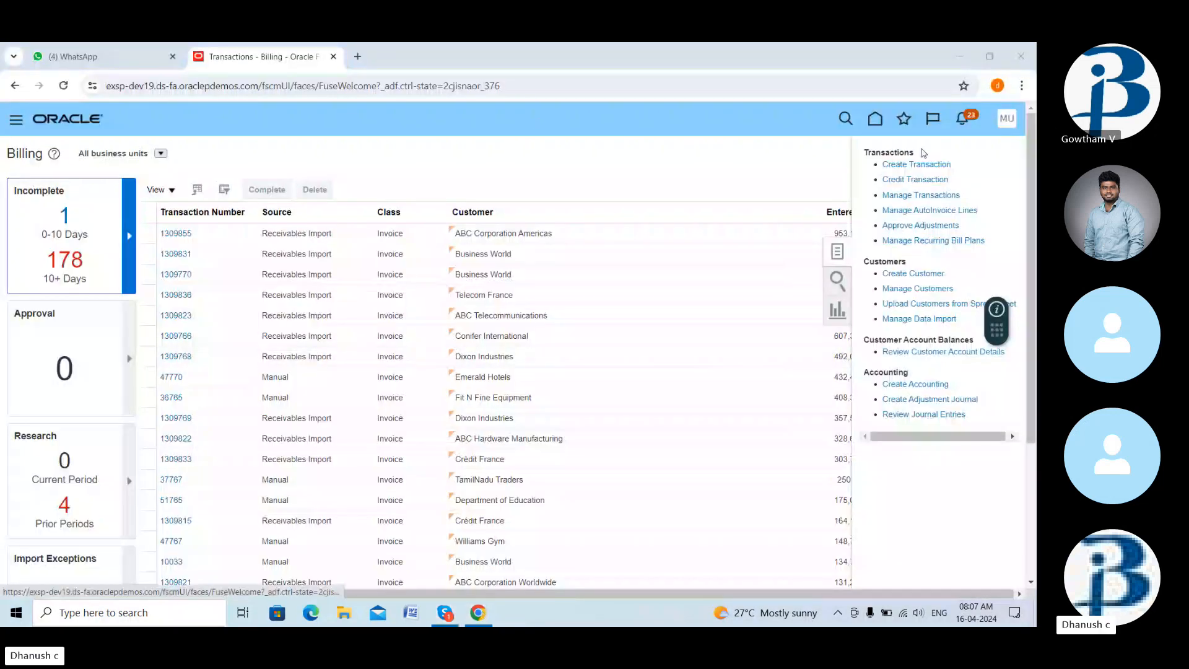
{"action": "left_click", "coordinate": [921, 196]}
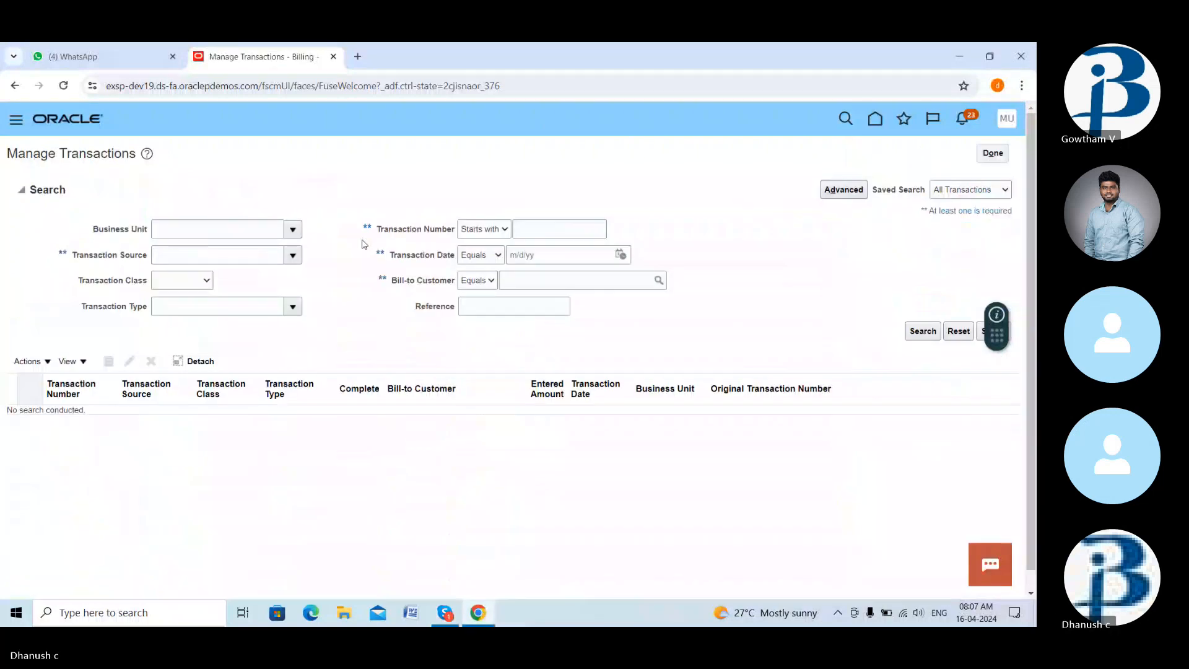
- Search transactions dated 4/16/24 and open invoice 92766 from the results
{"action": "left_click", "coordinate": [544, 228]}
{"action": "left_click", "coordinate": [620, 254]}
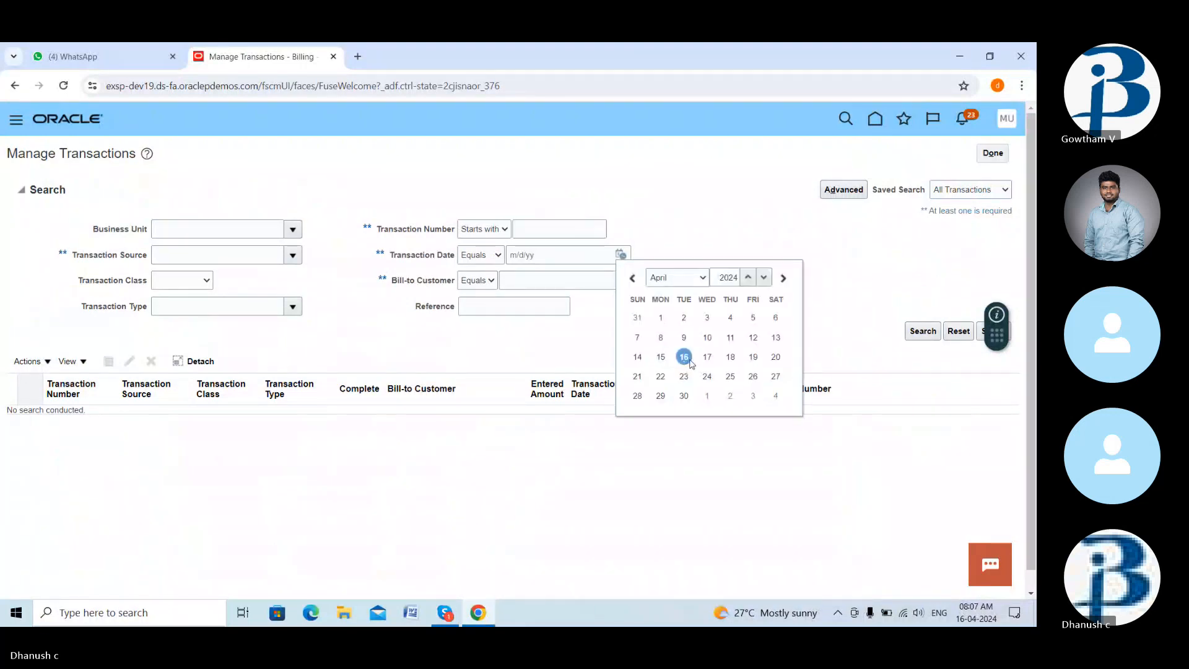
{"action": "left_click", "coordinate": [685, 352]}
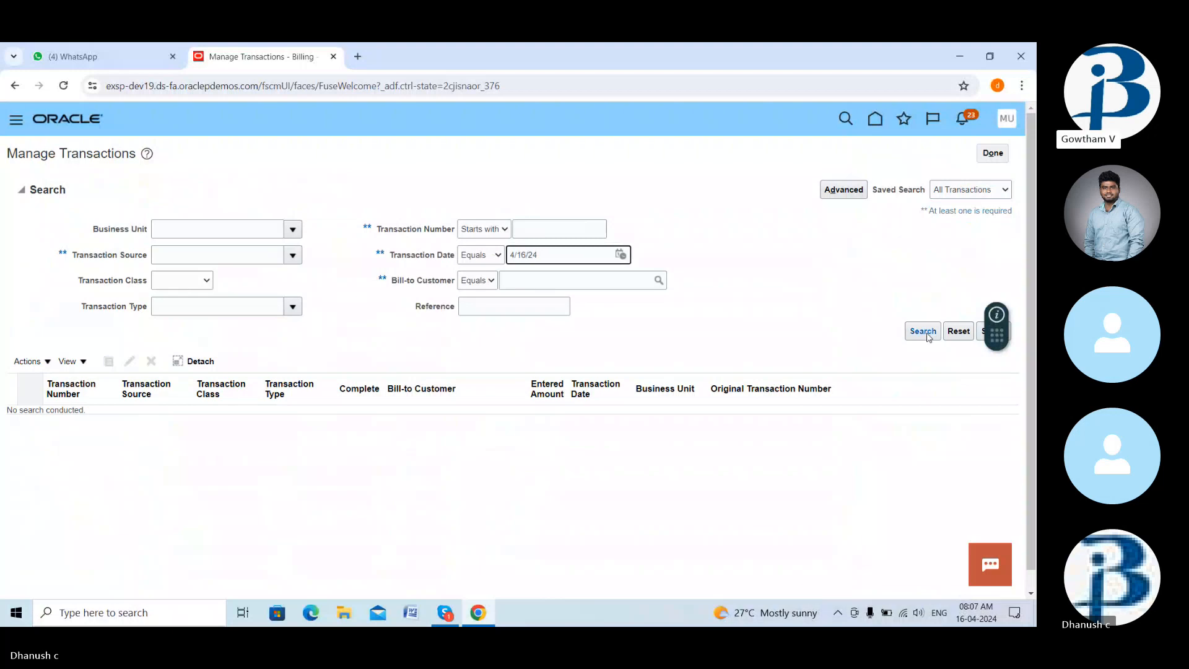
{"action": "left_click", "coordinate": [929, 334]}
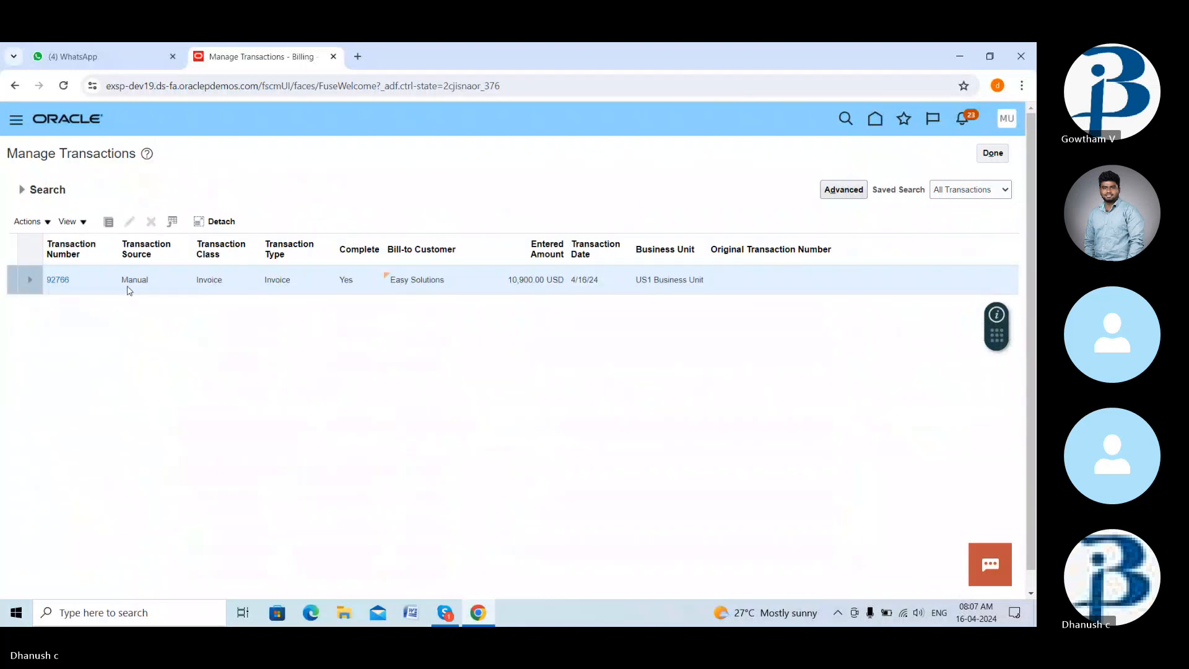
{"action": "left_click", "coordinate": [59, 280]}
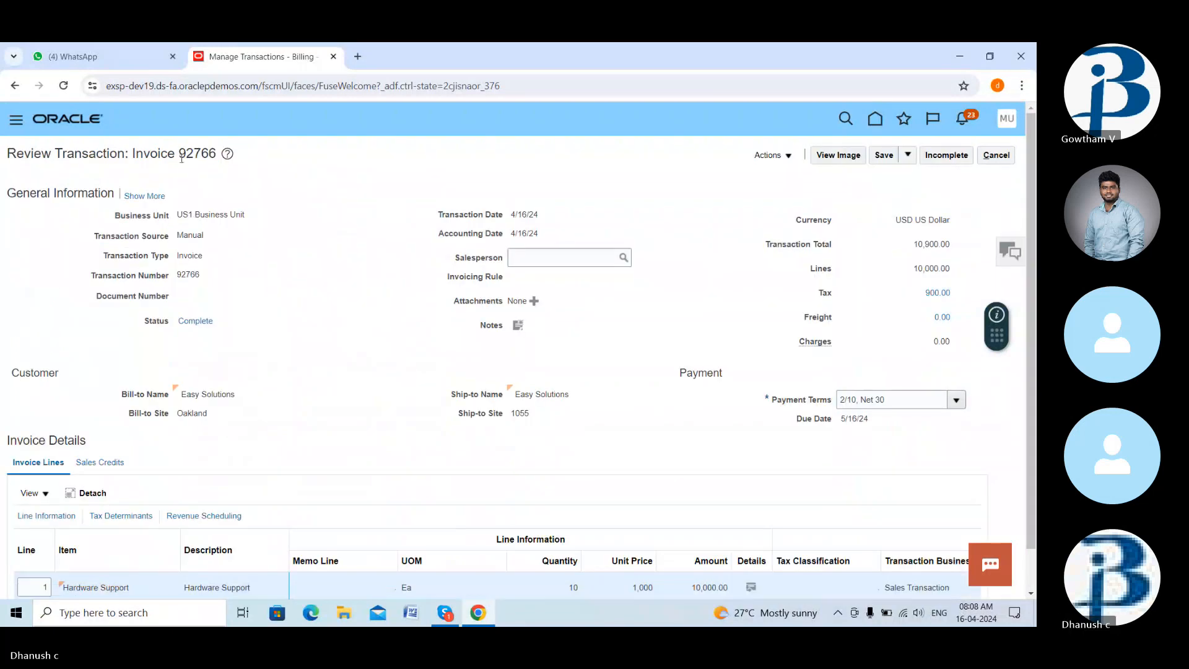
- Review invoice 92766's page, scrolling through its details
{"action": "left_click_drag", "start_coordinate": [181, 158], "coordinate": [217, 154]}
{"action": "left_click", "coordinate": [353, 266]}
{"action": "scroll", "coordinate": [354, 279], "scroll_direction": "down", "scroll_amount": 2}
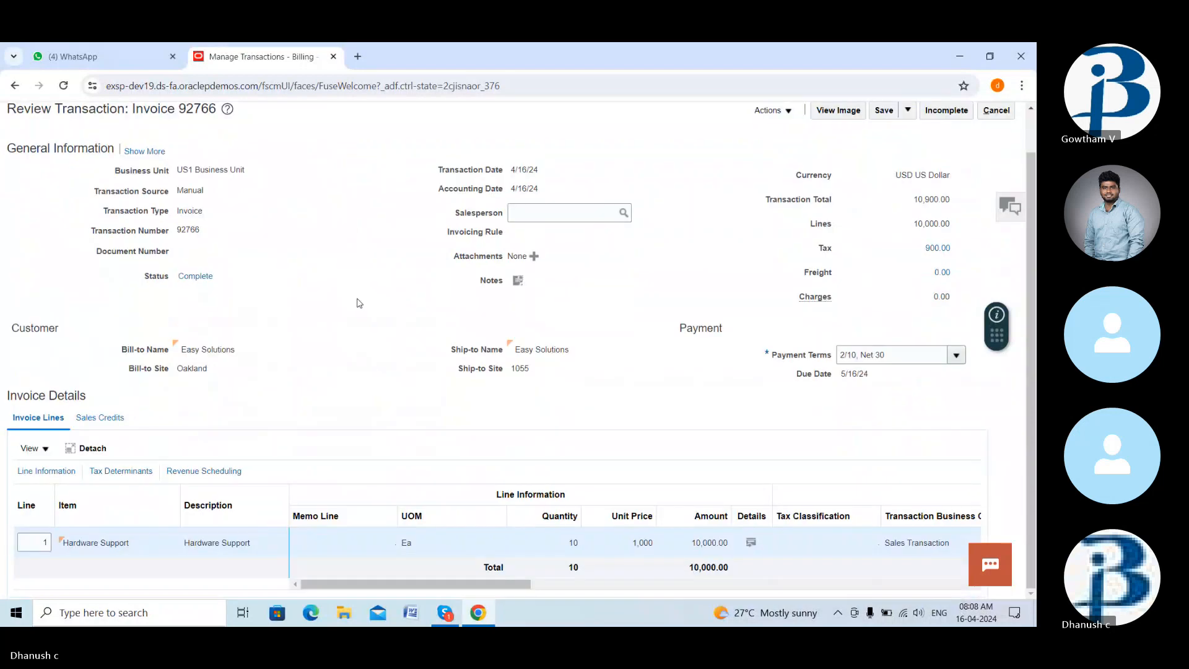
{"action": "scroll", "coordinate": [384, 372], "scroll_direction": "up", "scroll_amount": 2}
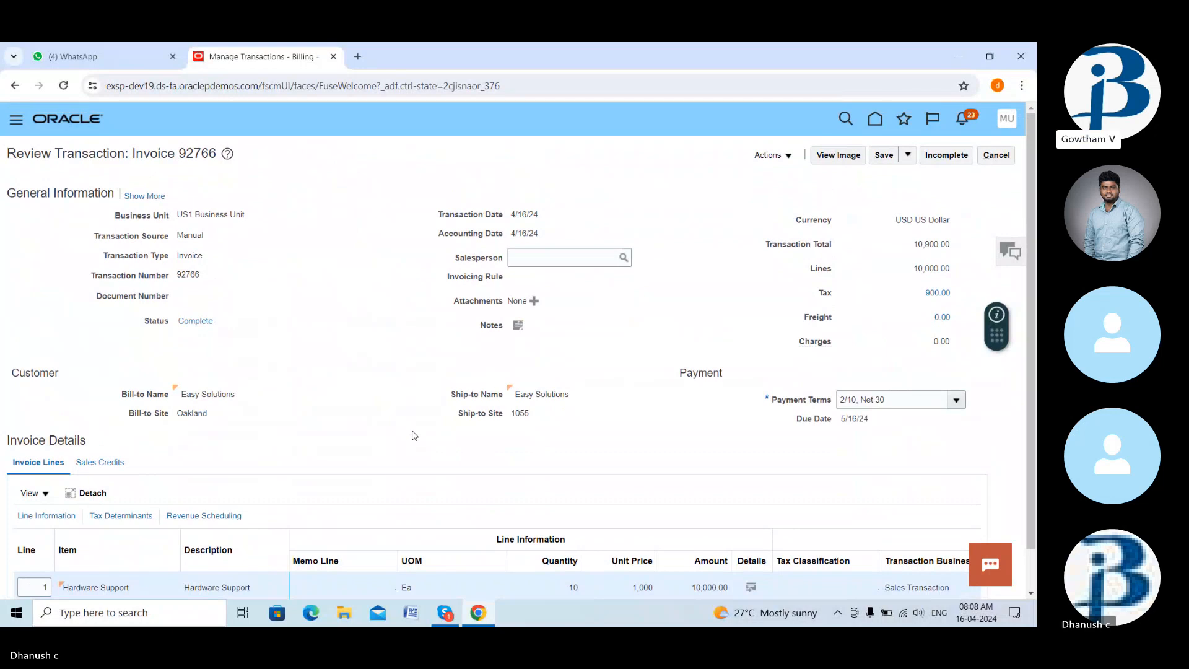
{"action": "scroll", "coordinate": [520, 493], "scroll_direction": "down", "scroll_amount": 2}
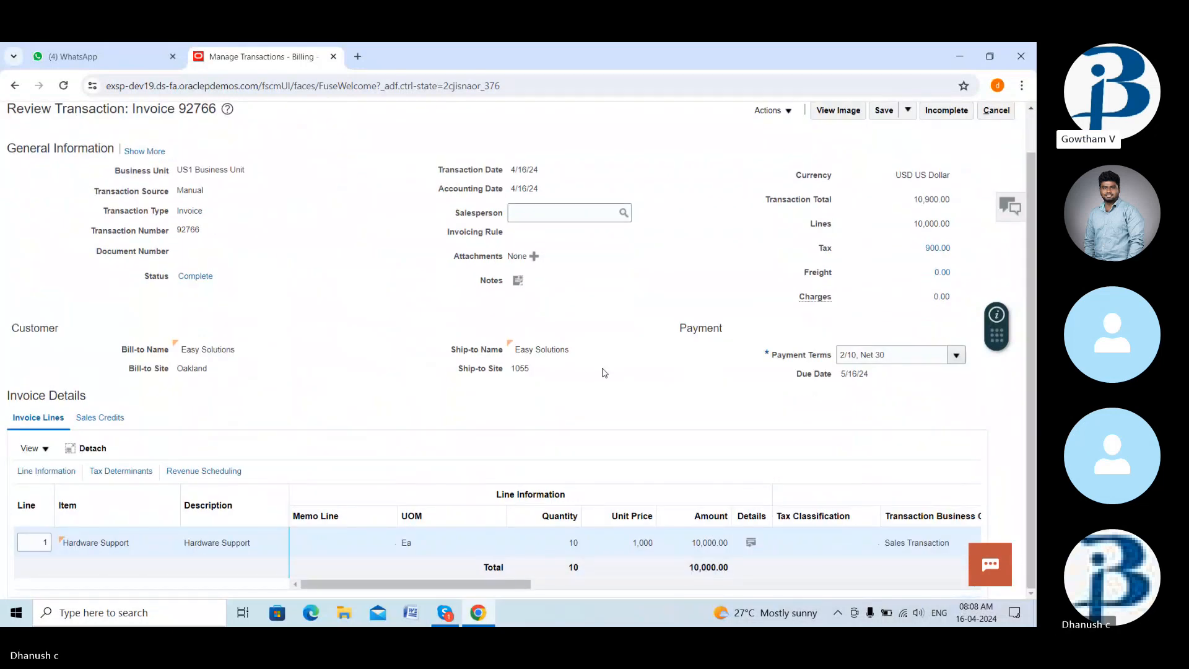
{"action": "scroll", "coordinate": [644, 284], "scroll_direction": "up", "scroll_amount": 2}
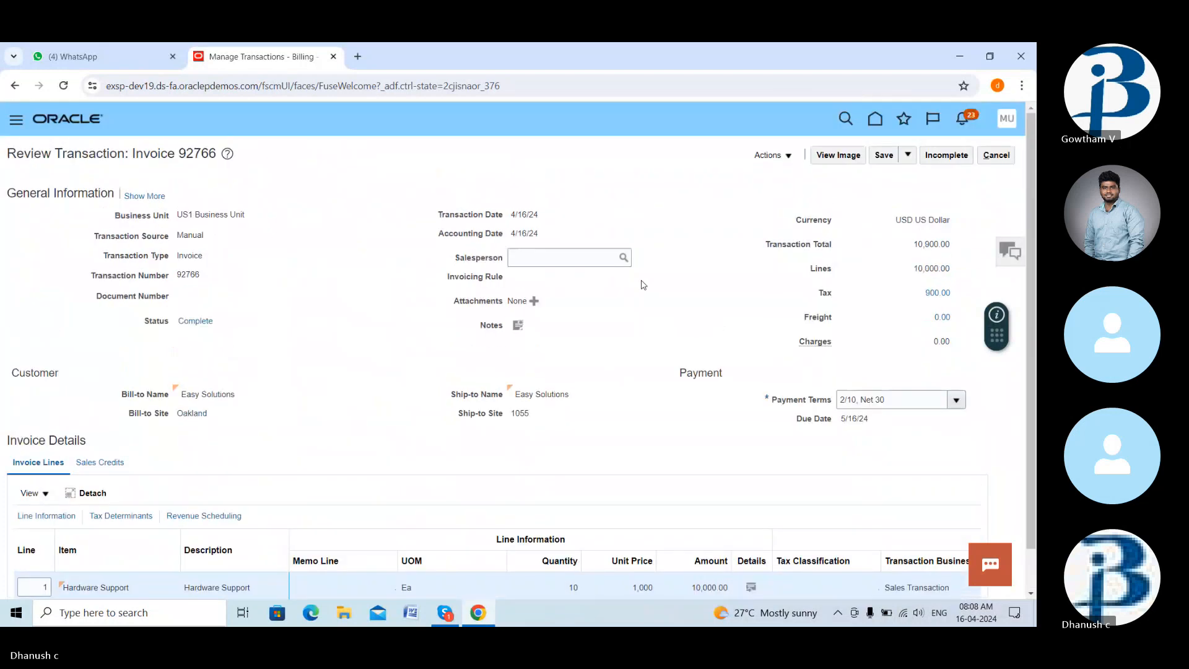
- Cancel out of invoice 92766 without saving, confirming the discard warning
{"action": "left_click", "coordinate": [785, 159]}
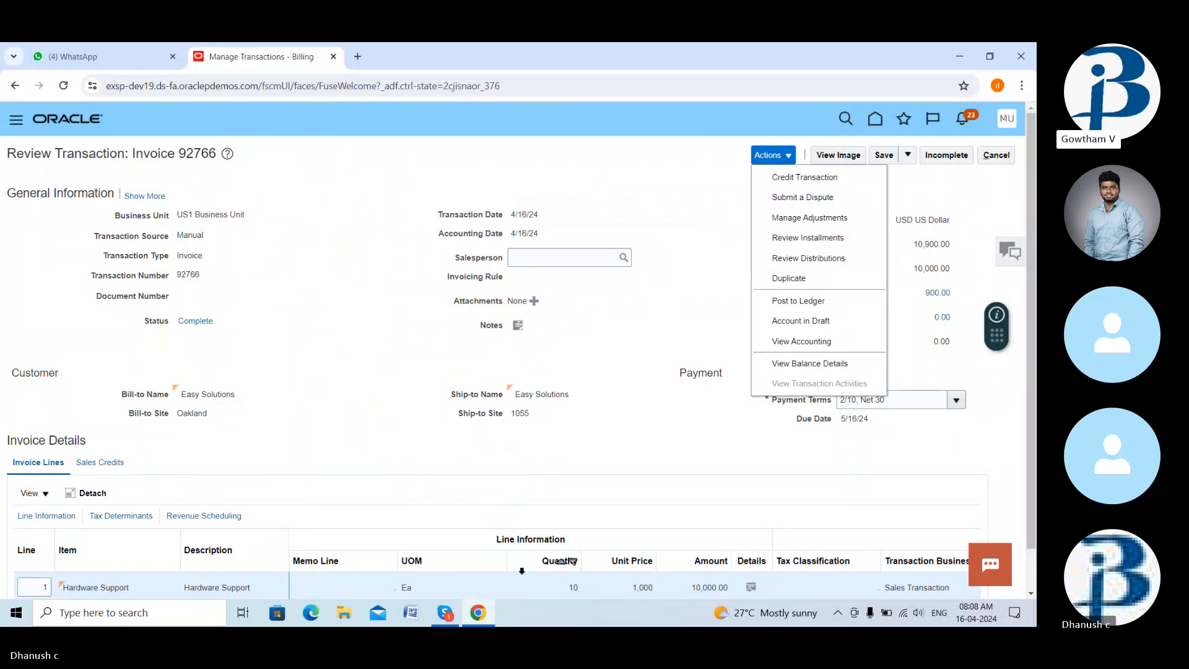
{"action": "left_click", "coordinate": [446, 613]}
{"action": "left_click", "coordinate": [472, 570]}
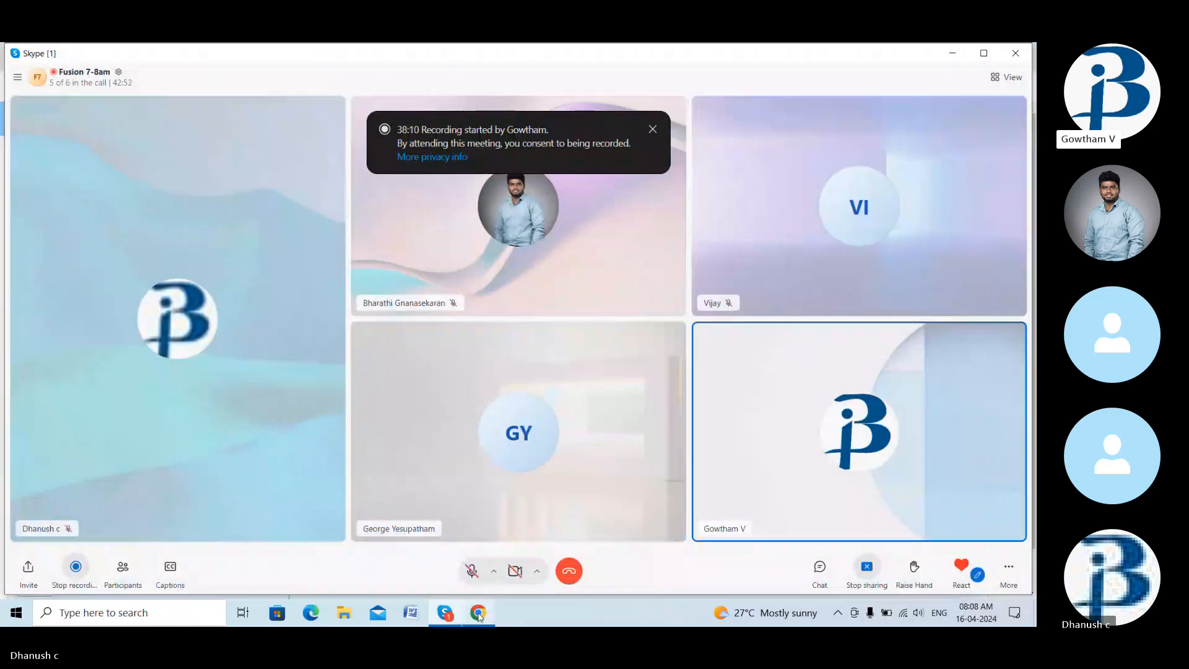
{"action": "left_click", "coordinate": [479, 613]}
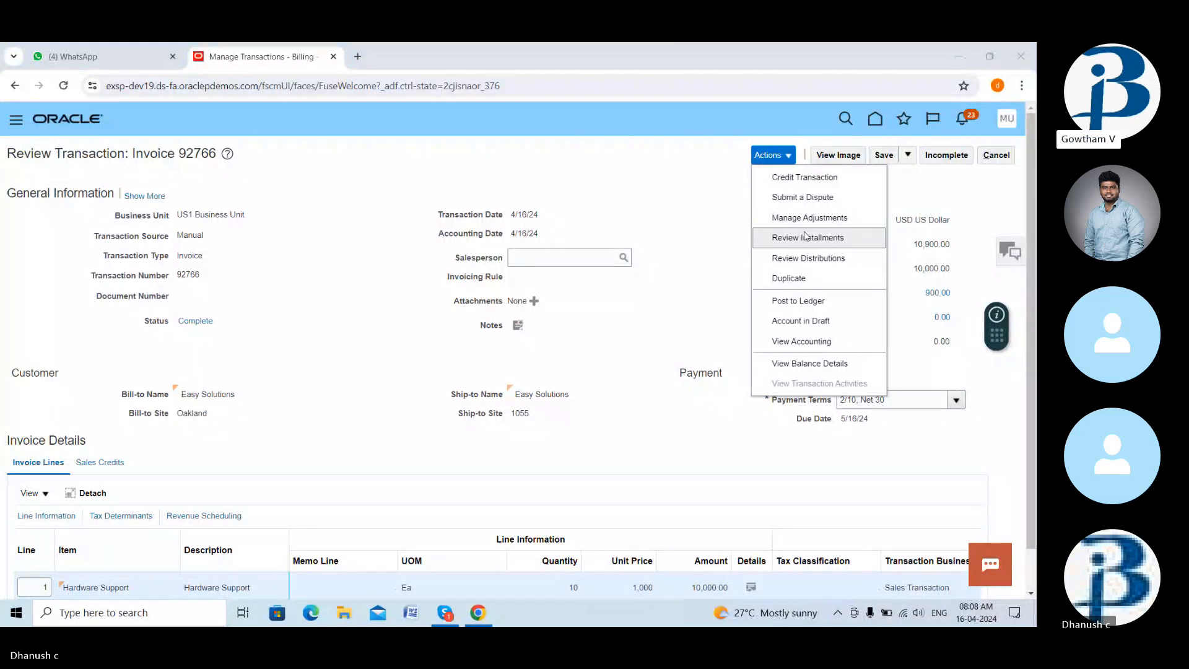
{"action": "left_click", "coordinate": [676, 180]}
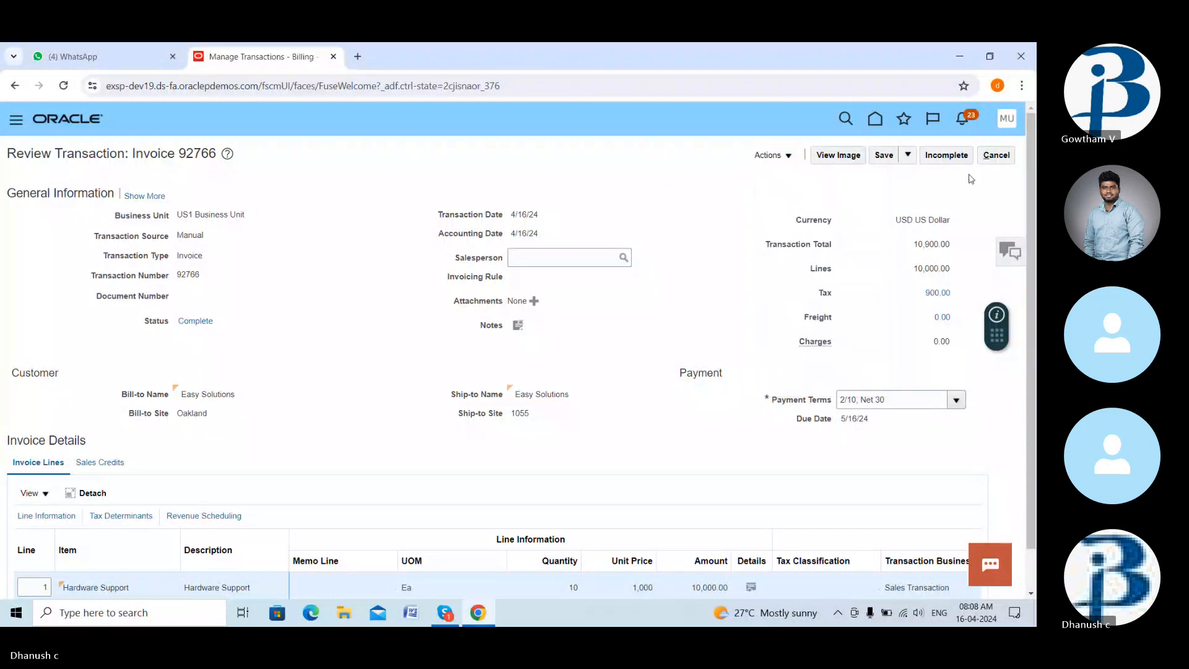
{"action": "left_click", "coordinate": [997, 154]}
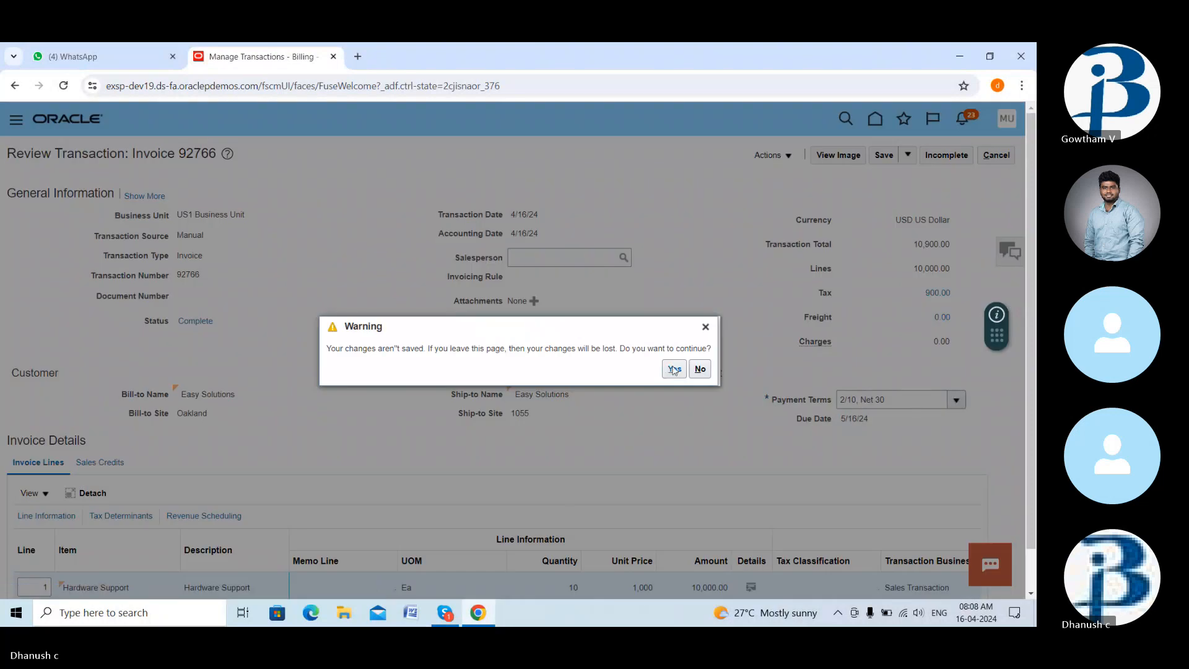
{"action": "left_click", "coordinate": [674, 370]}
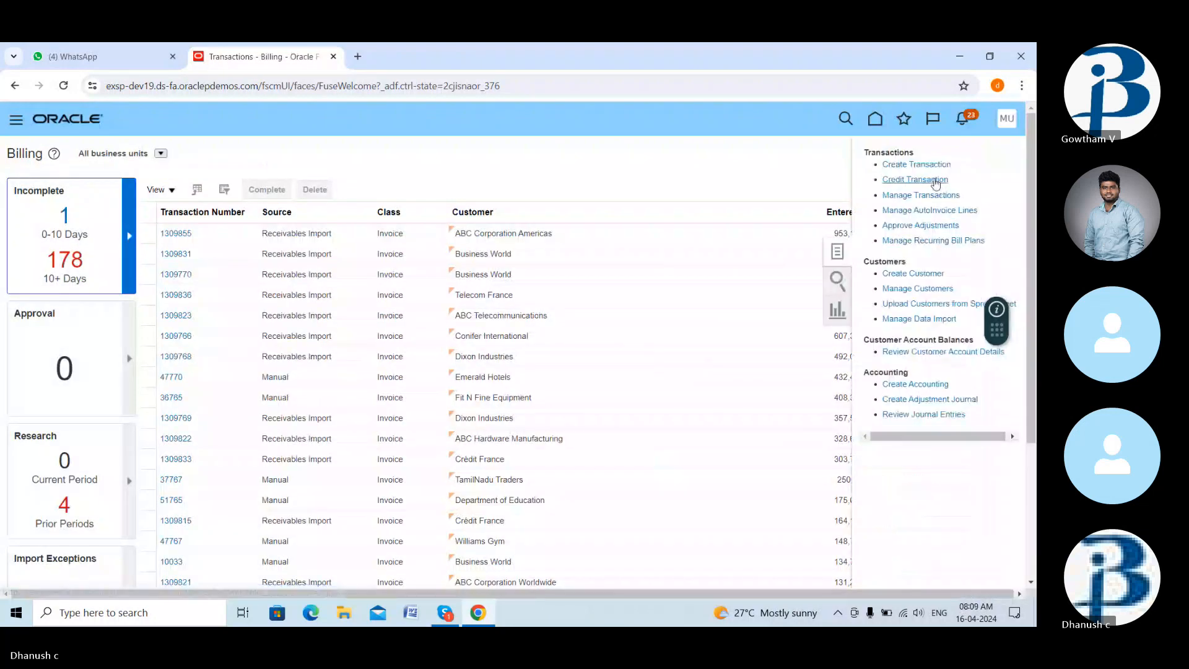
- Start a credit transaction with Easy Solutions' invoice 92766 as the original transaction
{"action": "left_click", "coordinate": [934, 179]}
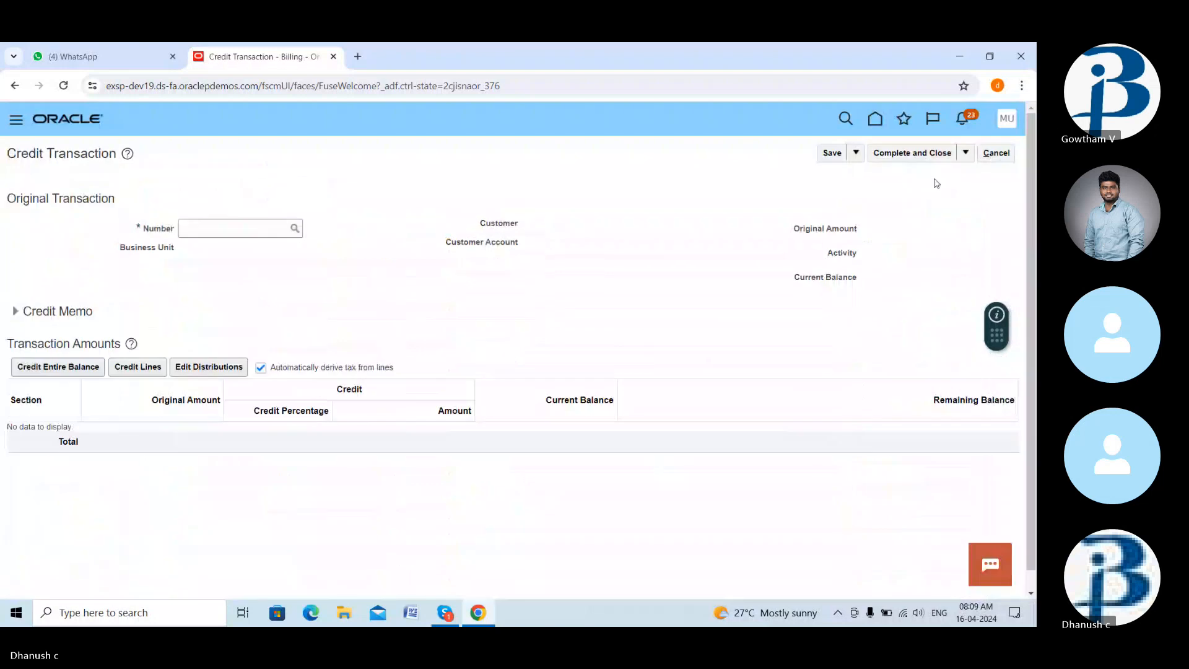
{"action": "left_click", "coordinate": [233, 227]}
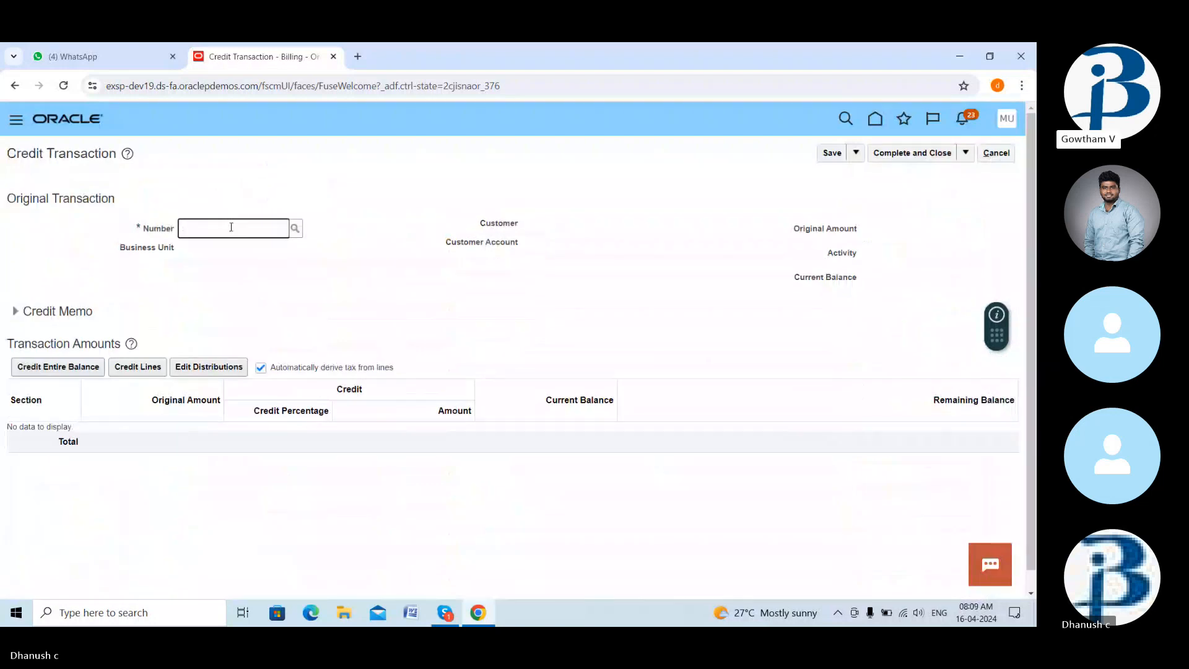
{"action": "type", "text": "92766"}
{"action": "left_click", "coordinate": [294, 232]}
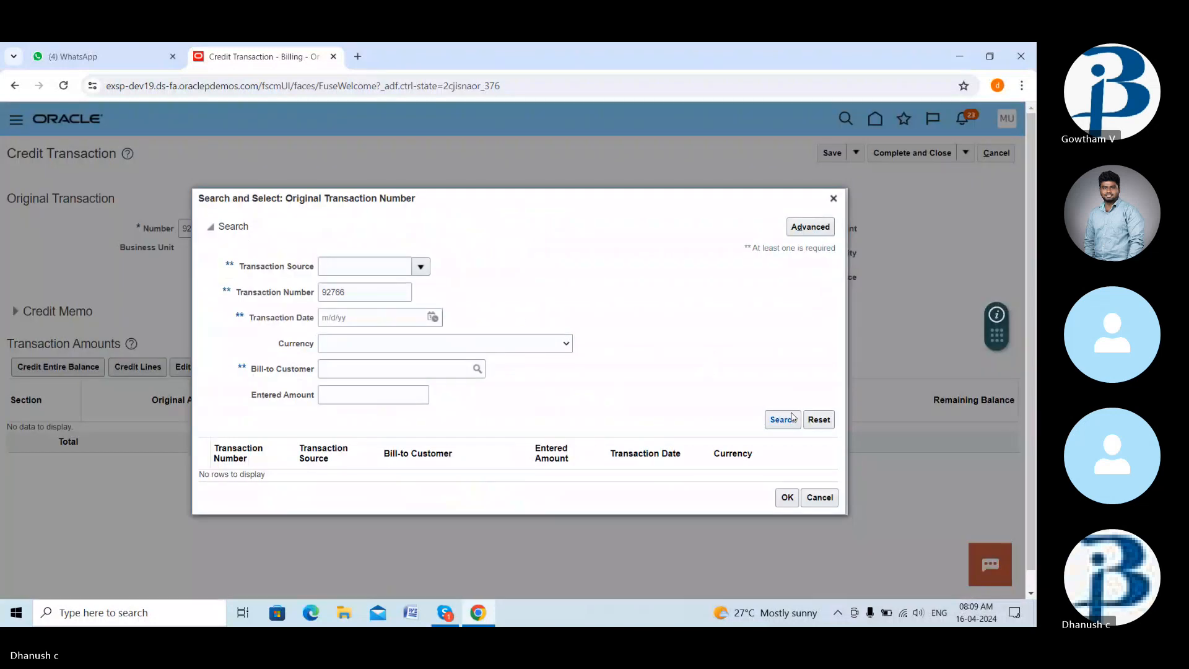
{"action": "left_click", "coordinate": [793, 418]}
{"action": "left_click", "coordinate": [334, 477]}
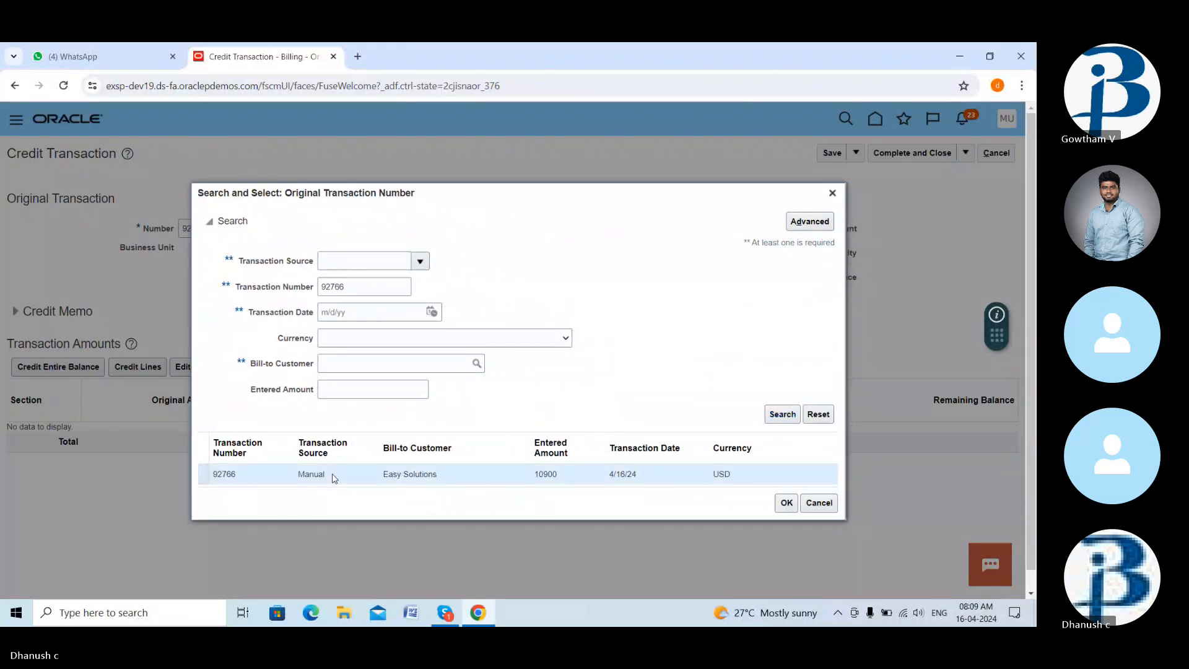
{"action": "left_click", "coordinate": [787, 503]}
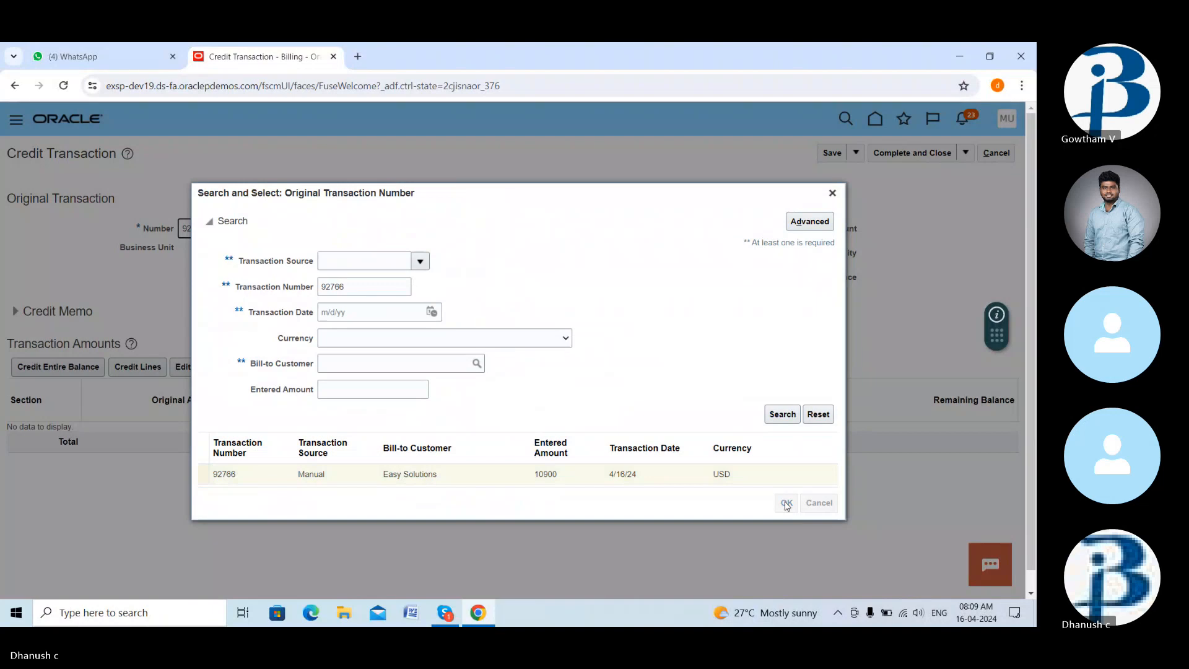
- Enter 100 as the line credit percentage so line and tax credit totals -10,900.00
{"action": "scroll", "coordinate": [366, 393], "scroll_direction": "down", "scroll_amount": 2}
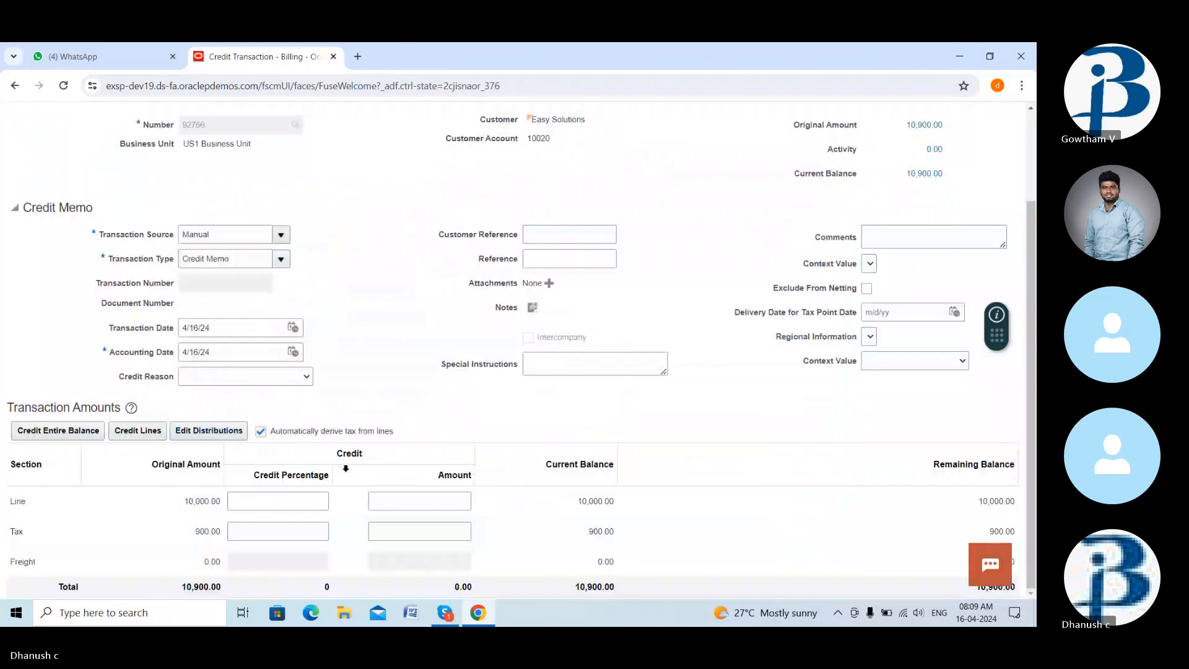
{"action": "left_click", "coordinate": [288, 500]}
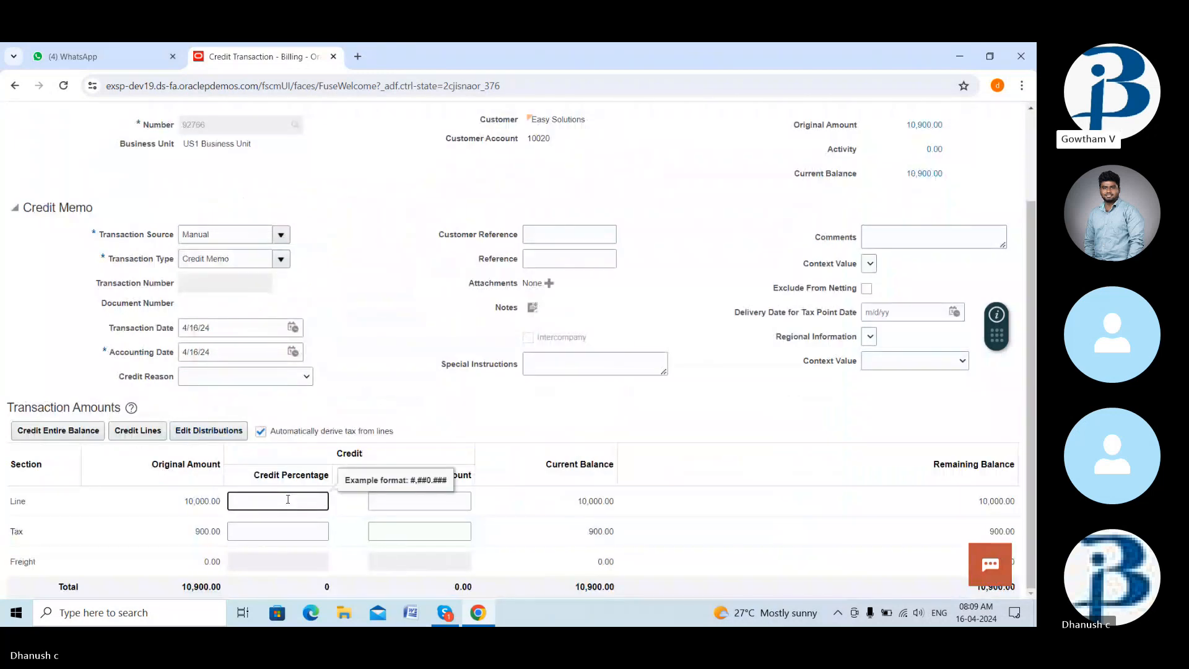
{"action": "type", "text": "100"}
{"action": "key", "text": "BackSpace"}
{"action": "type", "text": "0"}
{"action": "left_click", "coordinate": [425, 414]}
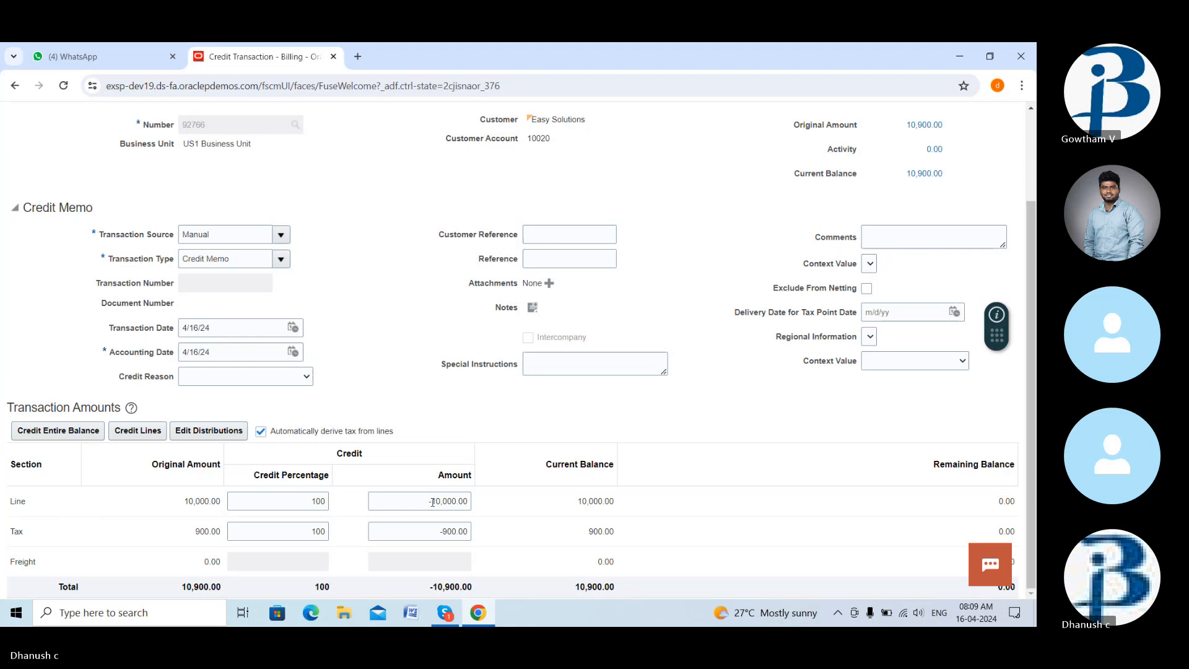
{"action": "left_click_drag", "start_coordinate": [428, 502], "coordinate": [479, 505]}
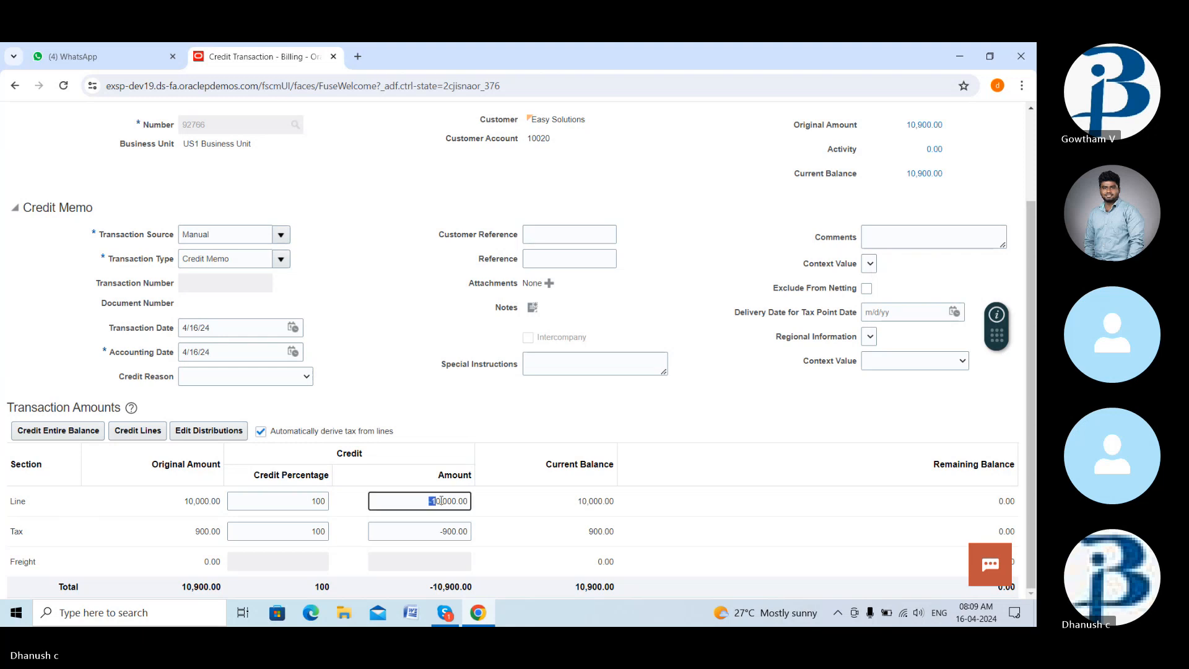
{"action": "left_click", "coordinate": [480, 505]}
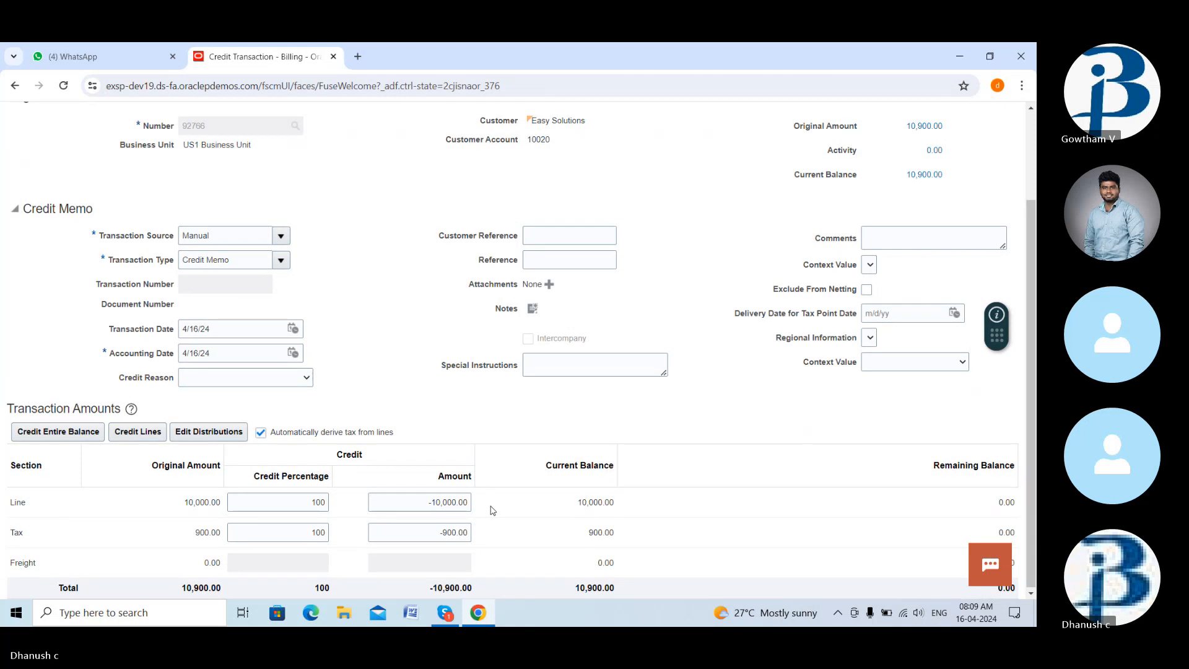
{"action": "scroll", "coordinate": [492, 510], "scroll_direction": "up", "scroll_amount": 3}
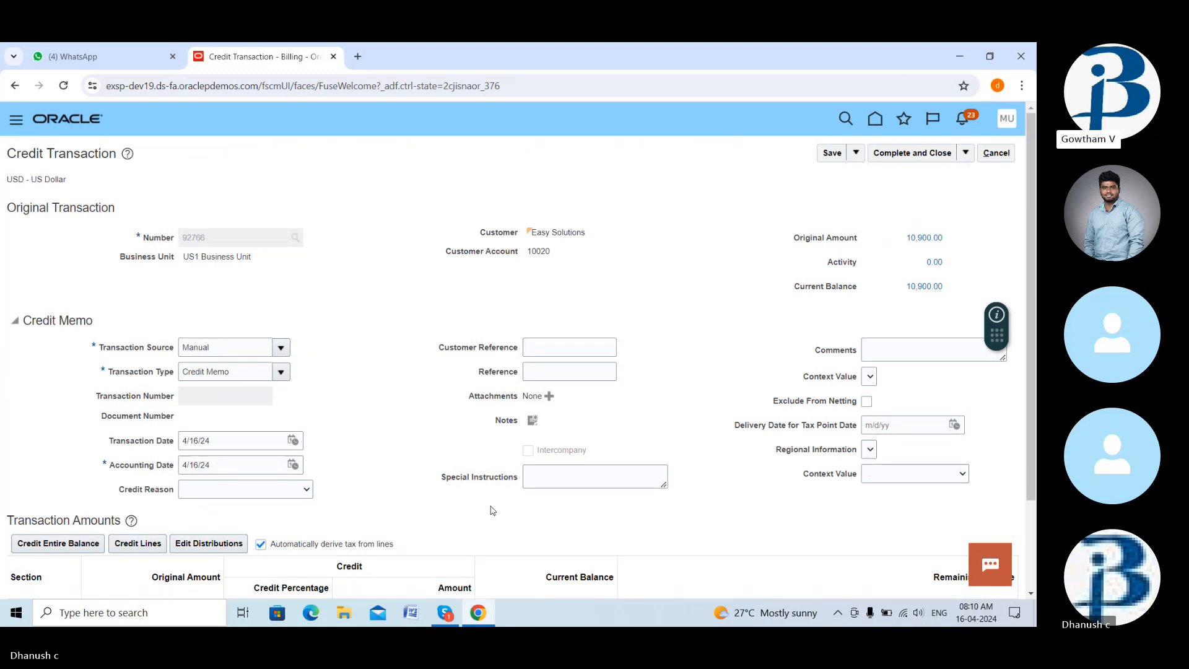
- Save credit memo 92767, complete and close it, and acknowledge the completion message
{"action": "left_click", "coordinate": [833, 153]}
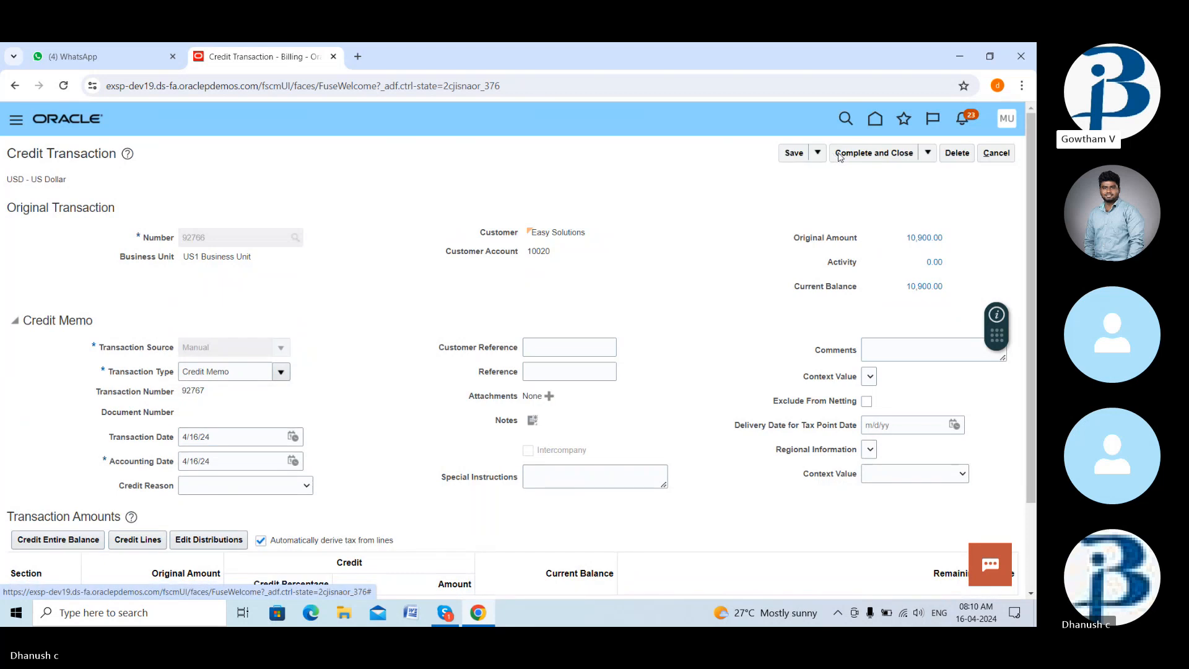
{"action": "scroll", "coordinate": [636, 368], "scroll_direction": "down", "scroll_amount": 1}
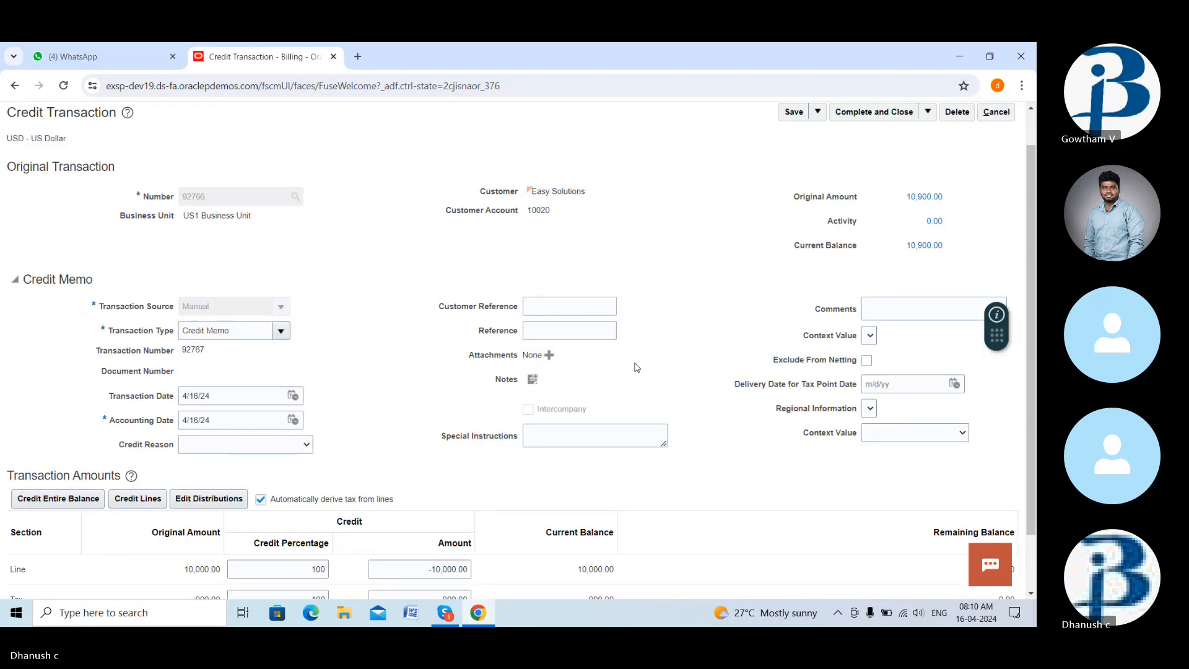
{"action": "scroll", "coordinate": [637, 368], "scroll_direction": "down", "scroll_amount": 2}
{"action": "scroll", "coordinate": [637, 368], "scroll_direction": "up", "scroll_amount": 3}
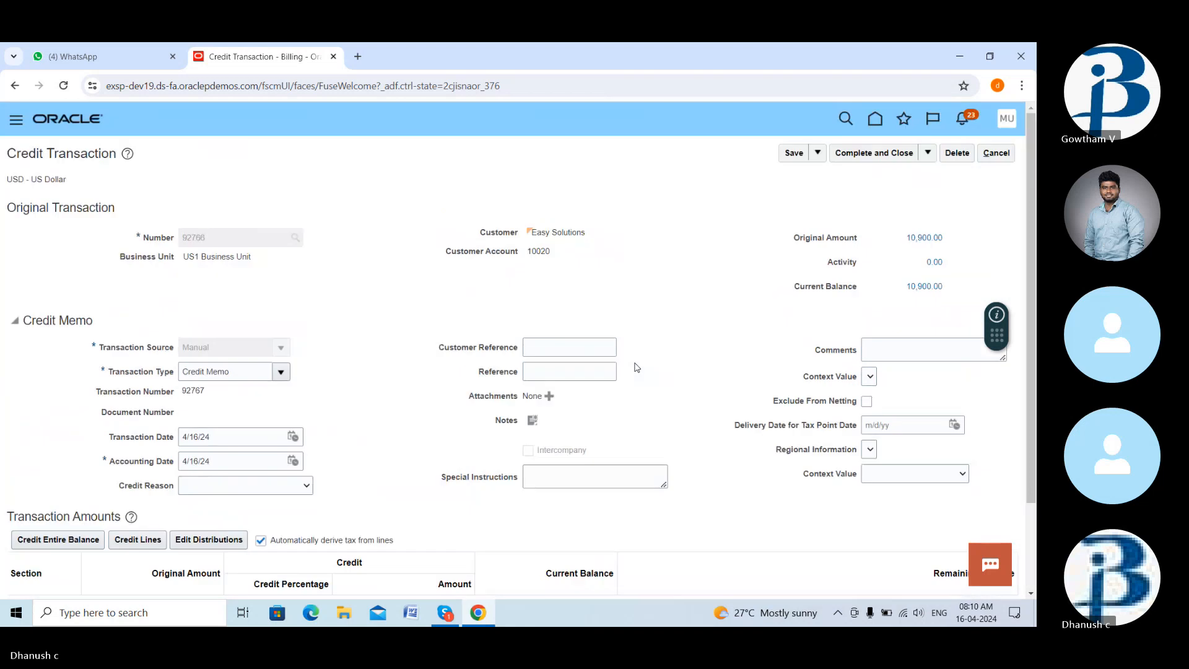
{"action": "left_click", "coordinate": [878, 155]}
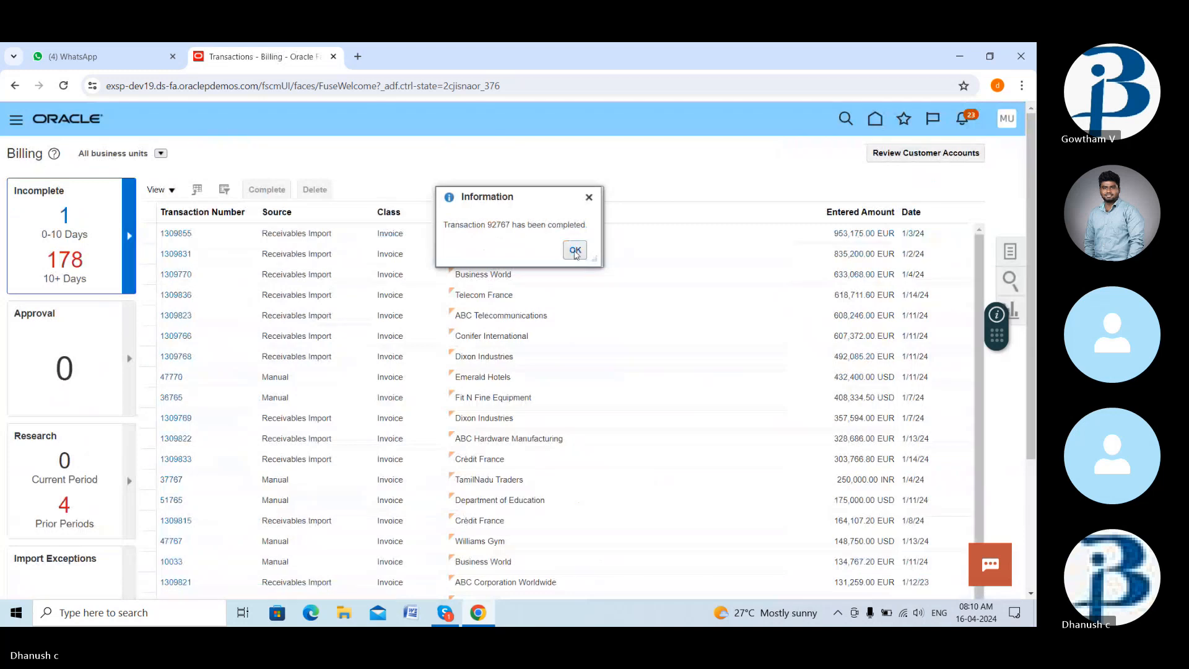
{"action": "left_click", "coordinate": [575, 250]}
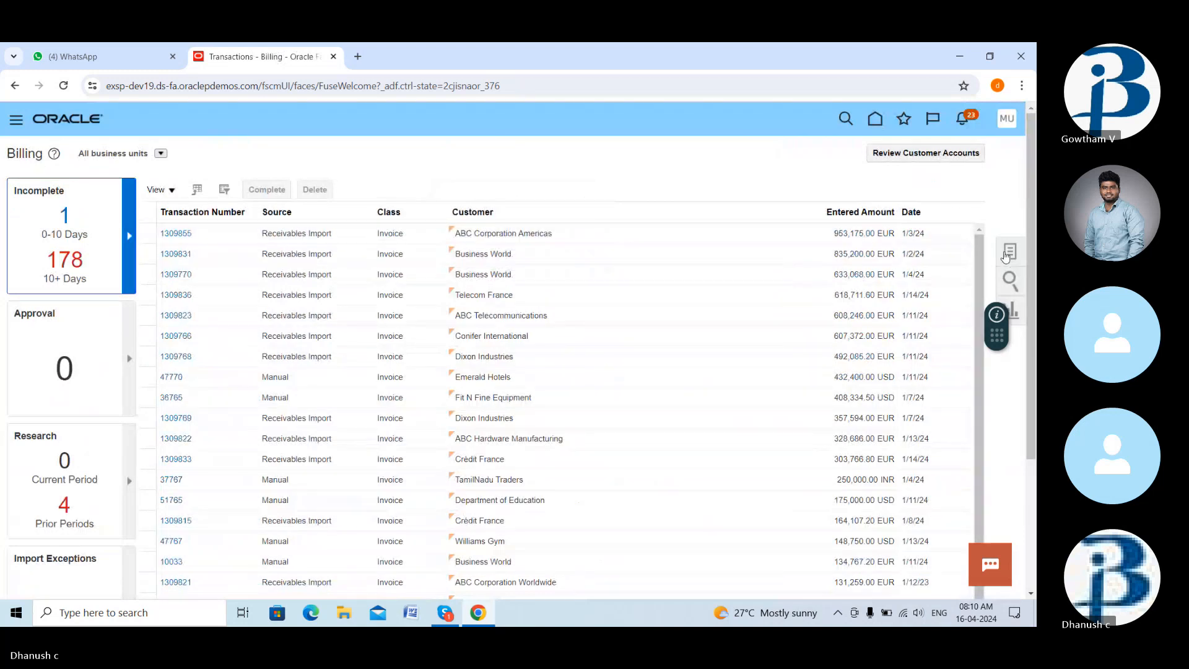
- Go home, open Accounts Receivable, dismiss the error, and show the receivables tasks
{"action": "left_click", "coordinate": [1011, 251]}
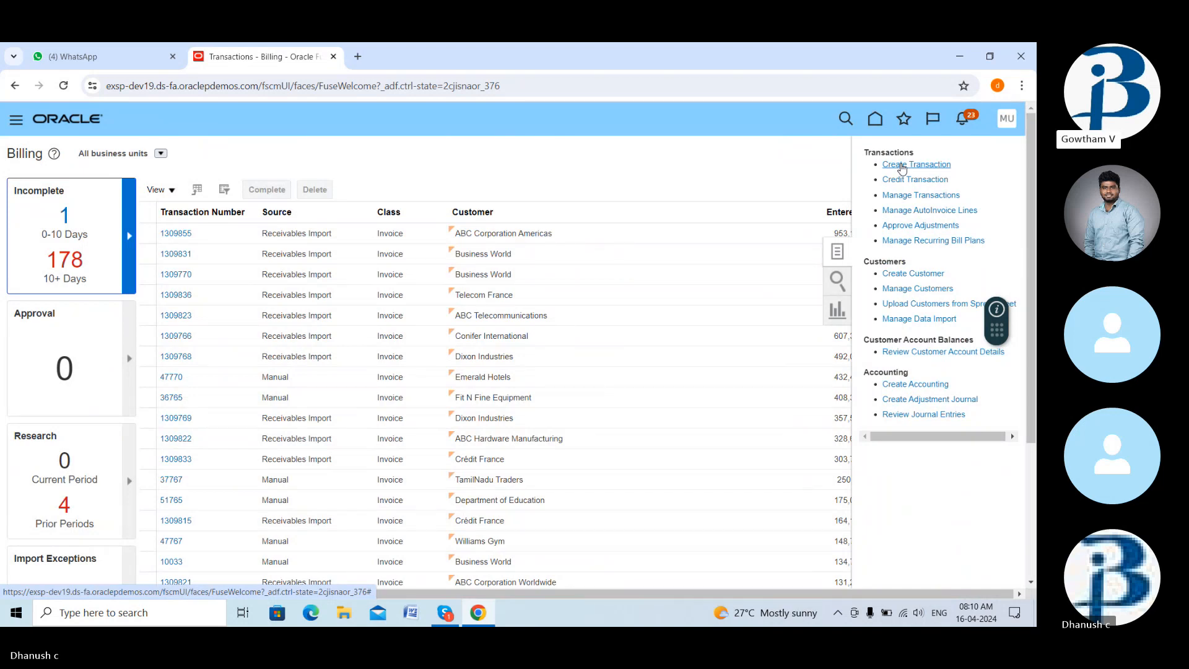
{"action": "left_click", "coordinate": [902, 165]}
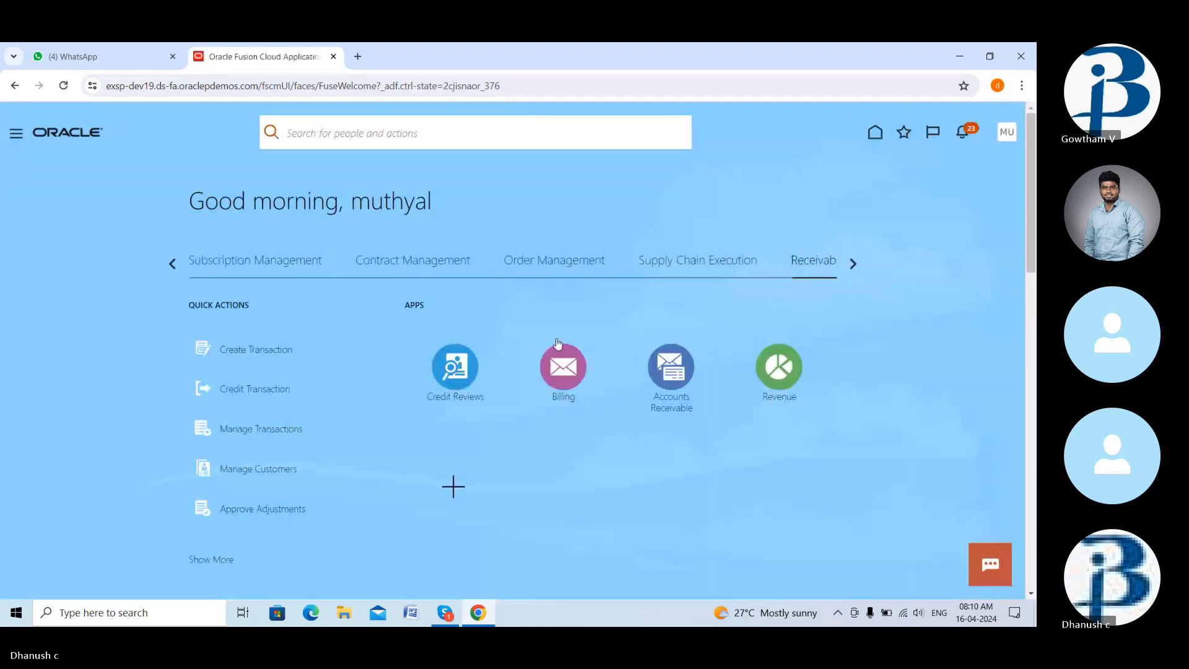
{"action": "left_click", "coordinate": [662, 376]}
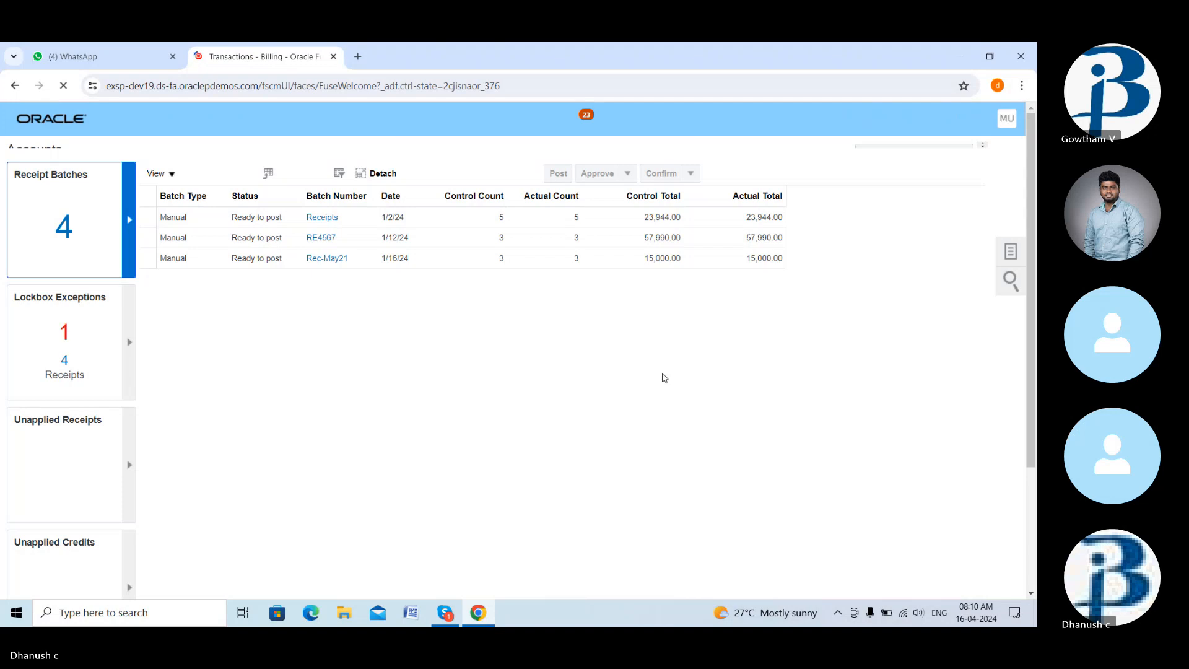
{"action": "left_click", "coordinate": [934, 260]}
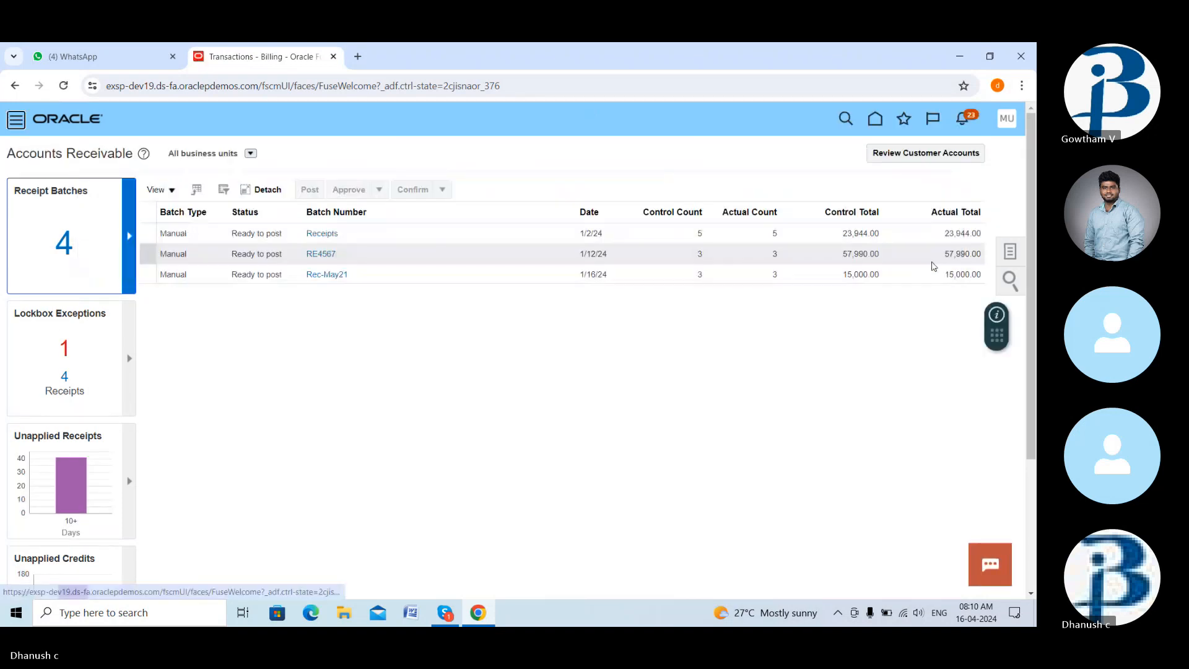
{"action": "left_click", "coordinate": [1010, 253]}
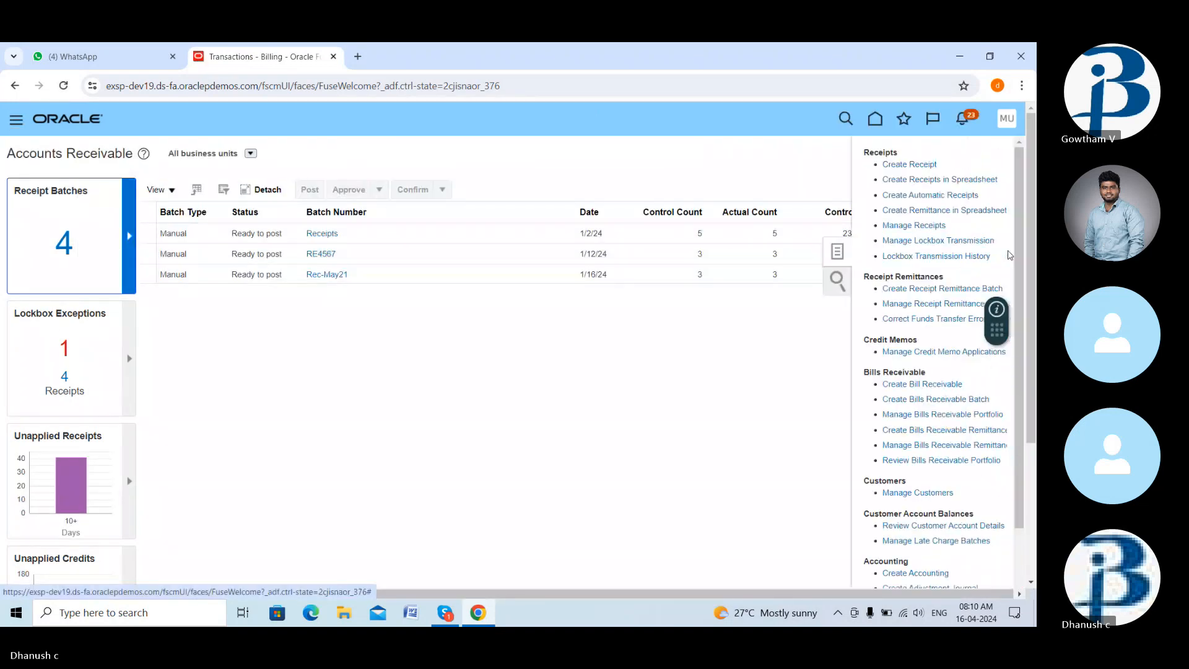
- Create a receipt for US1 Business Unit with the Check (Directly/No Remit) method
{"action": "left_click", "coordinate": [923, 165]}
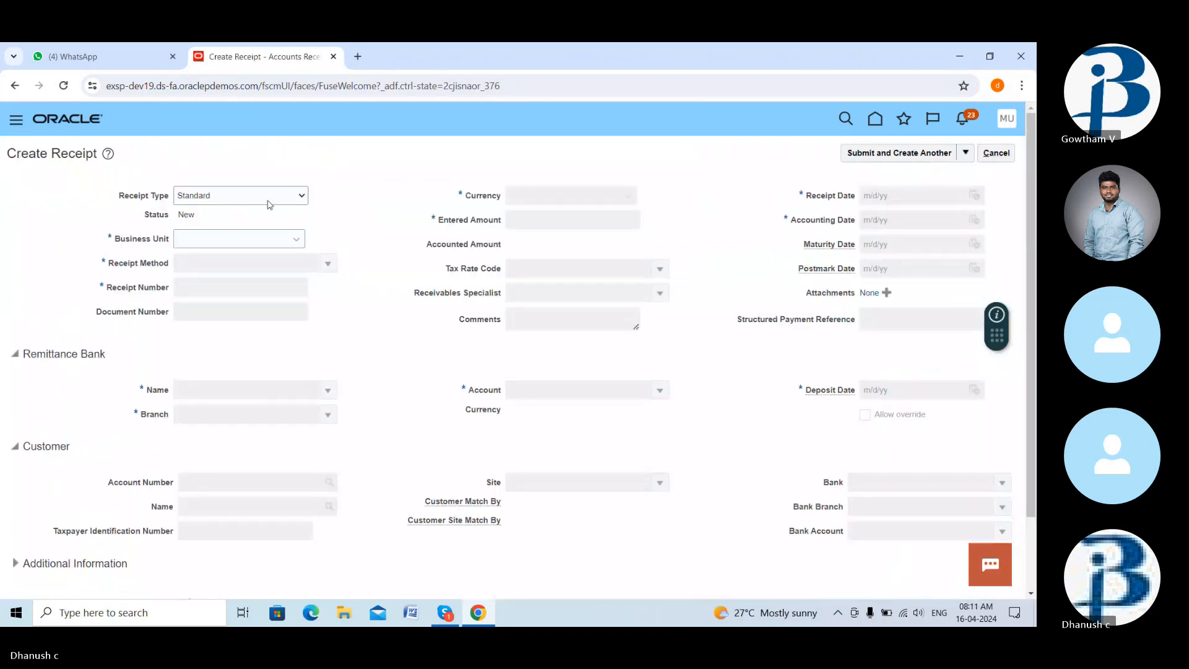
{"action": "left_click", "coordinate": [295, 238]}
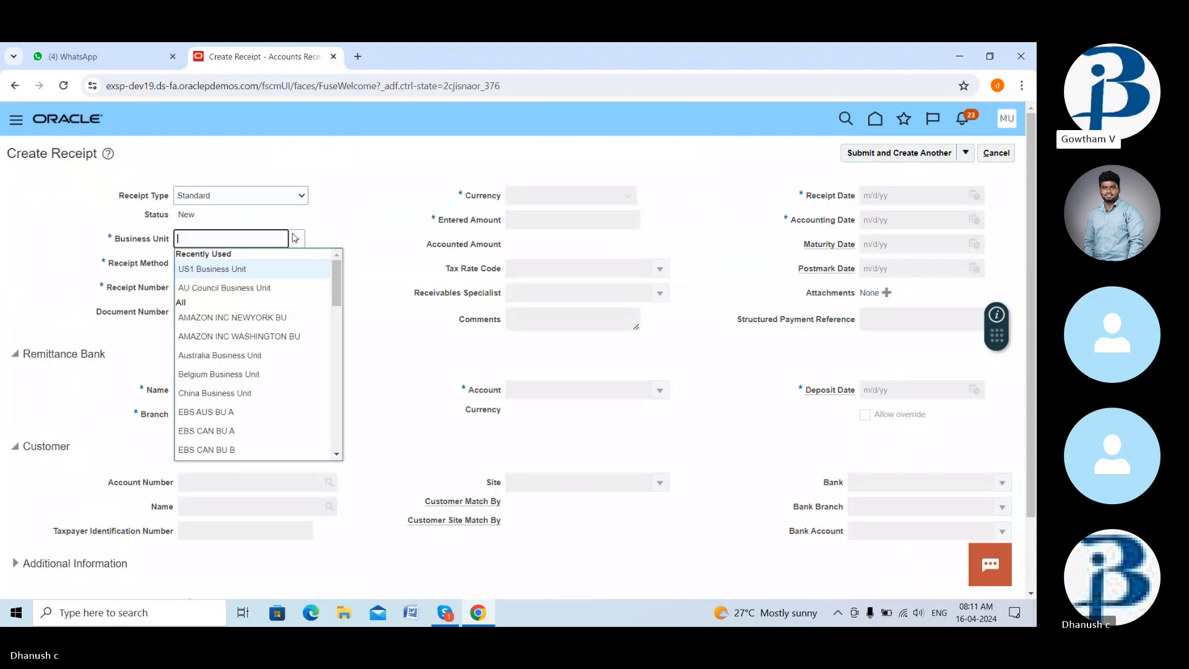
{"action": "left_click", "coordinate": [251, 271]}
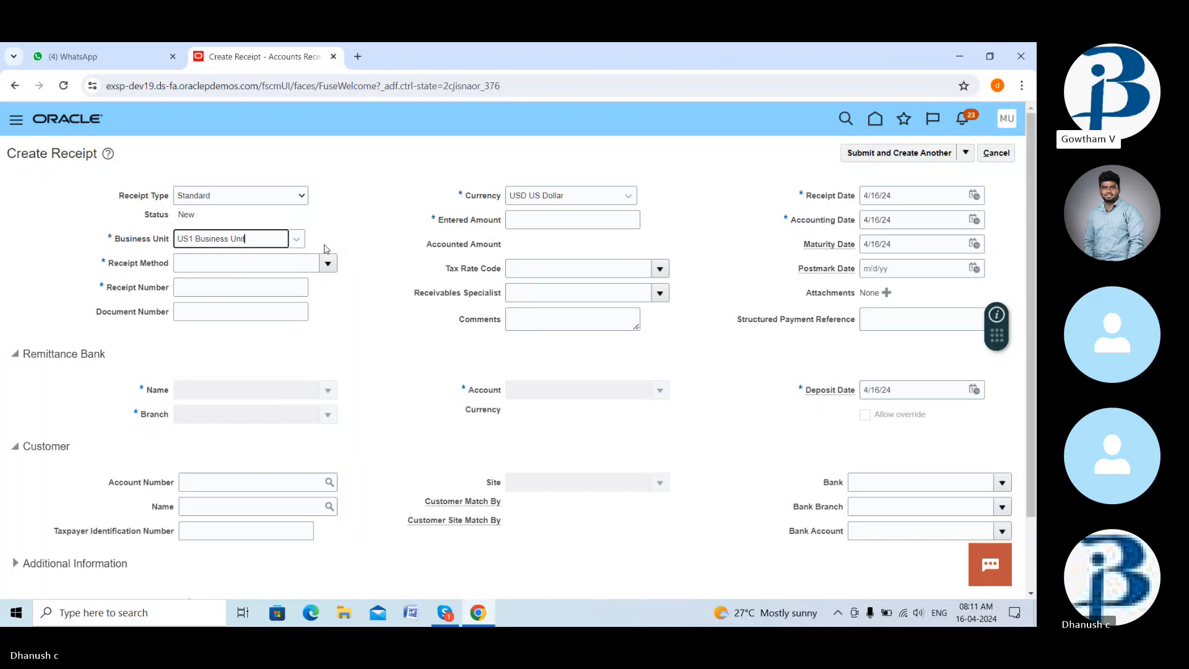
{"action": "left_click", "coordinate": [327, 264]}
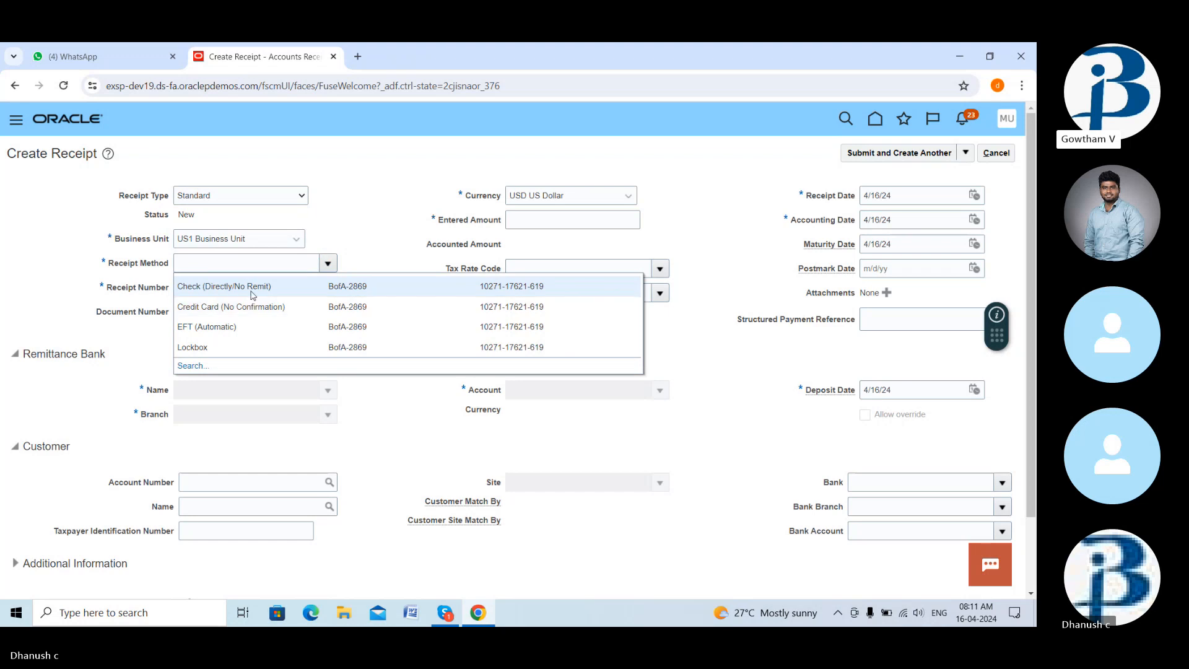
{"action": "left_click", "coordinate": [253, 288]}
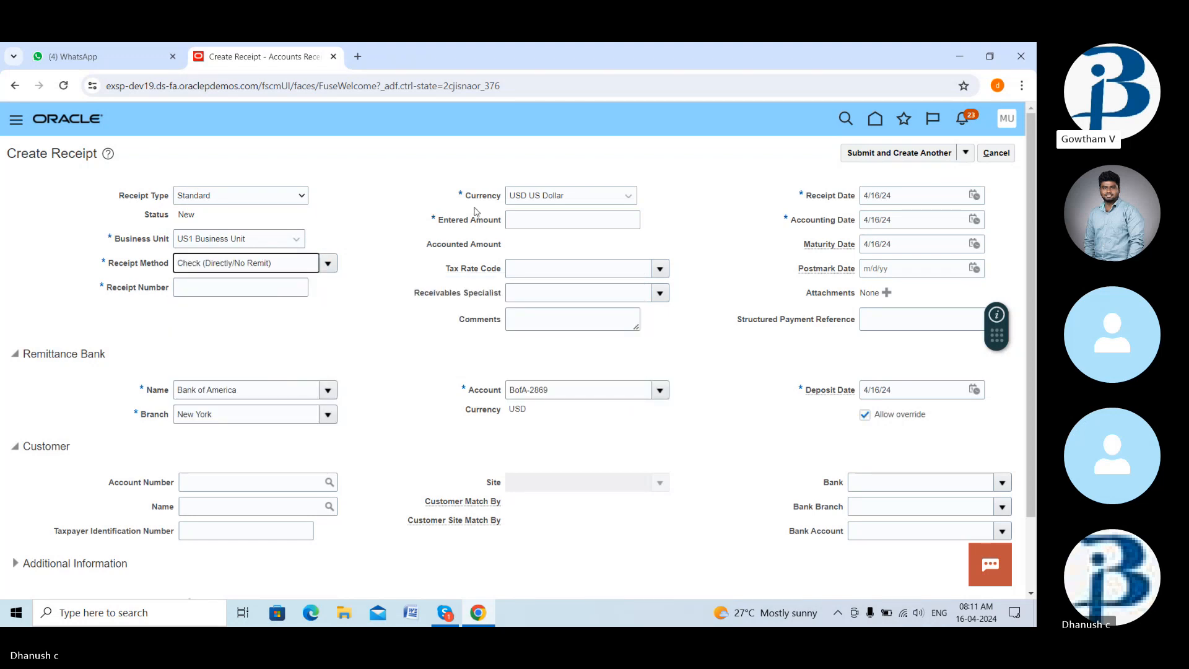
- Enter receipt amount 10,000.00 and receipt number 92766
{"action": "left_click", "coordinate": [533, 219]}
{"action": "type", "text": "1"}
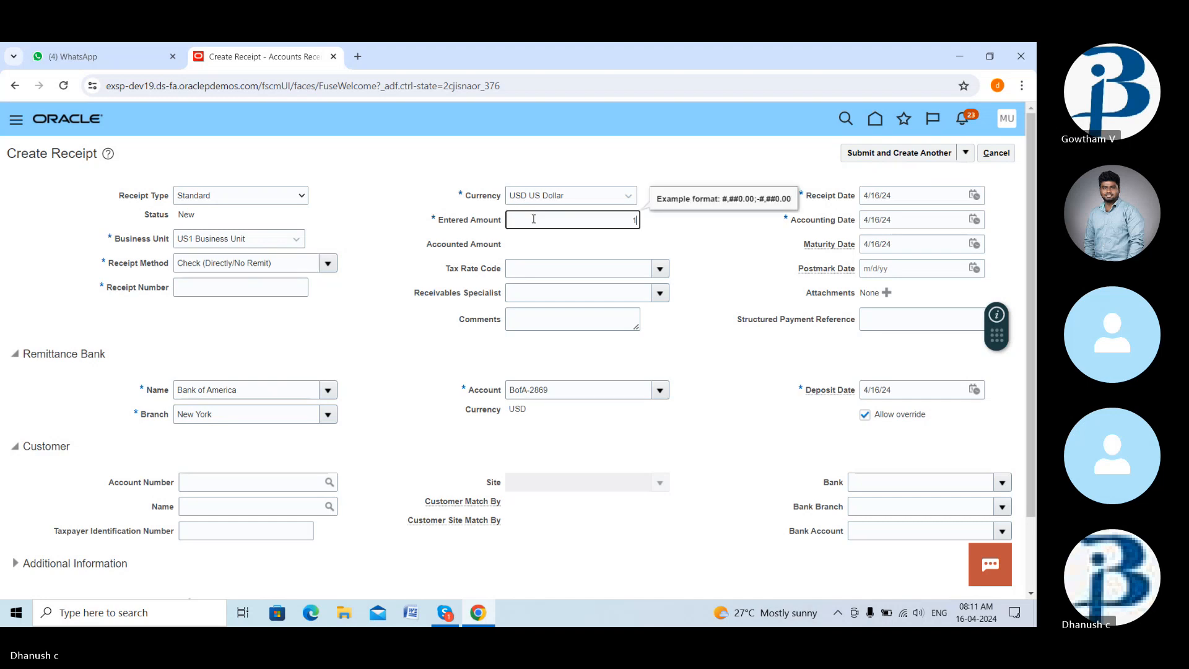
{"action": "type", "text": "-"}
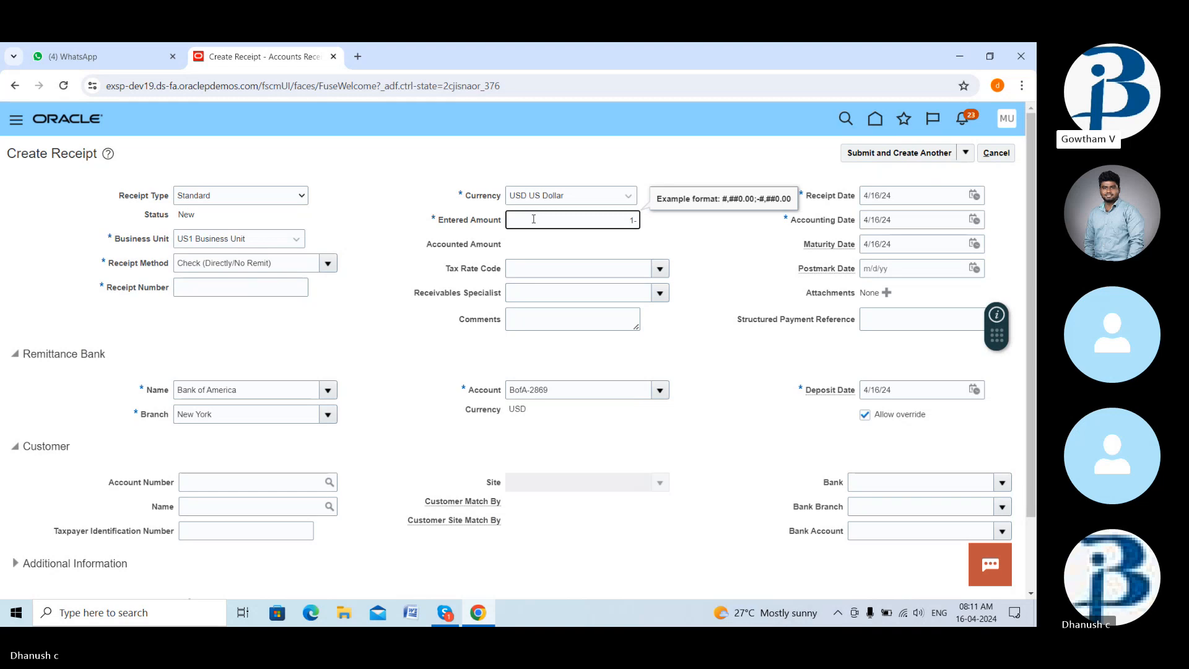
{"action": "type", "text": "0000"}
{"action": "left_click", "coordinate": [281, 289]}
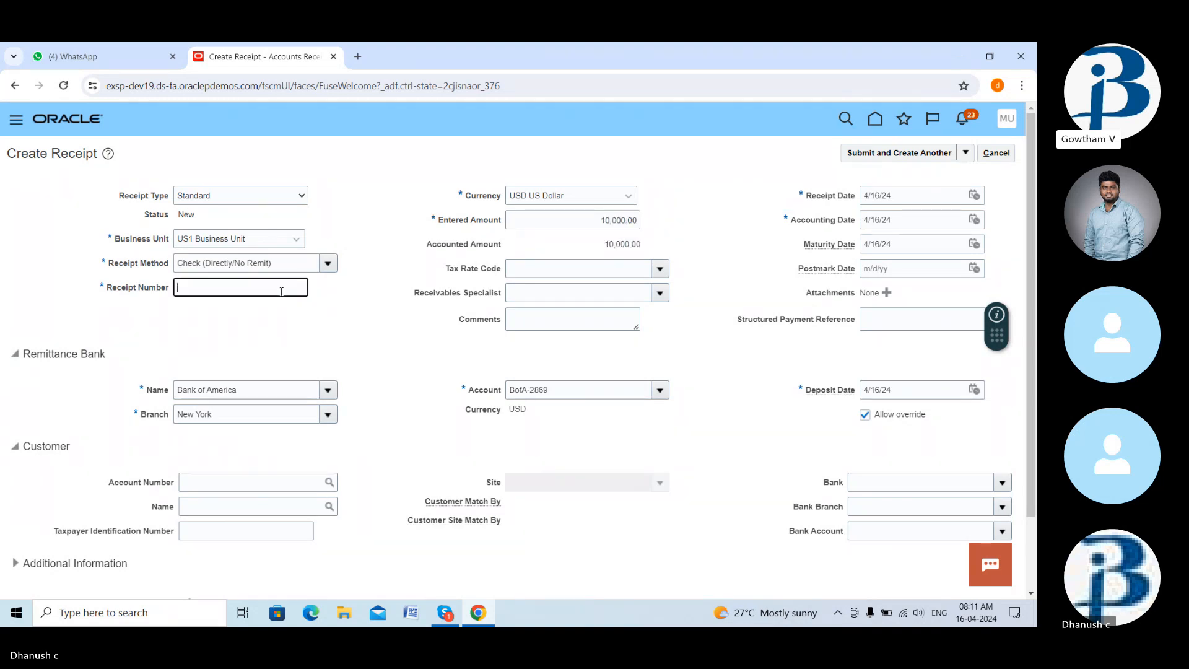
{"action": "type", "text": "92766"}
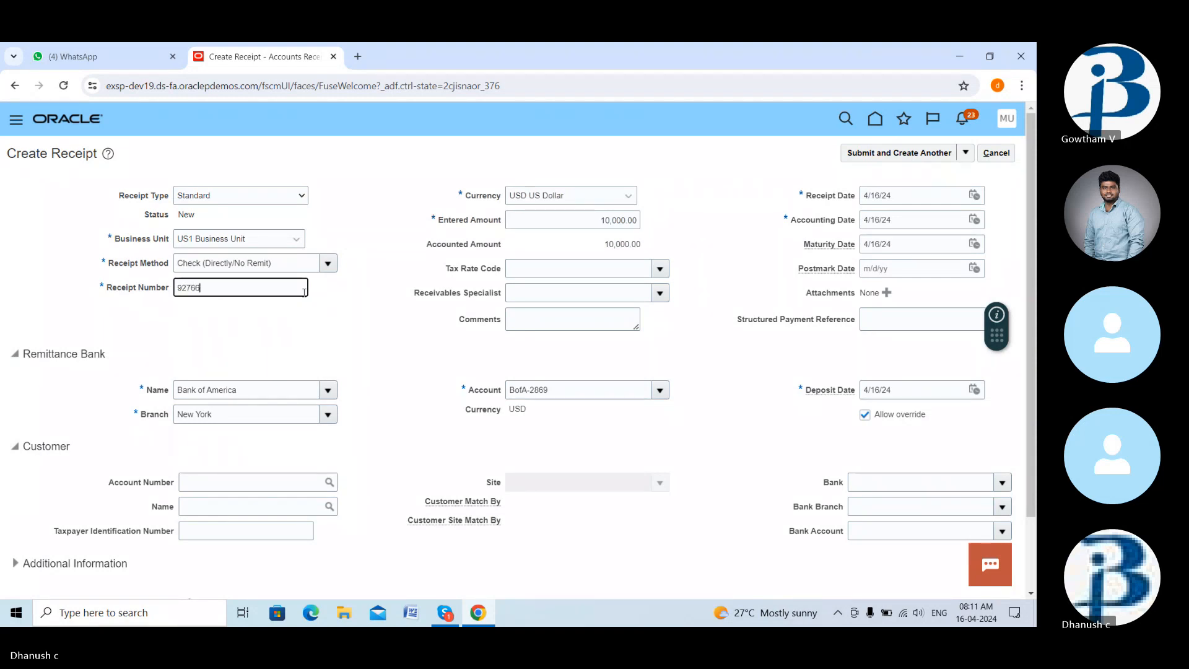
{"action": "left_click", "coordinate": [384, 355]}
{"action": "scroll", "coordinate": [390, 366], "scroll_direction": "down", "scroll_amount": 2}
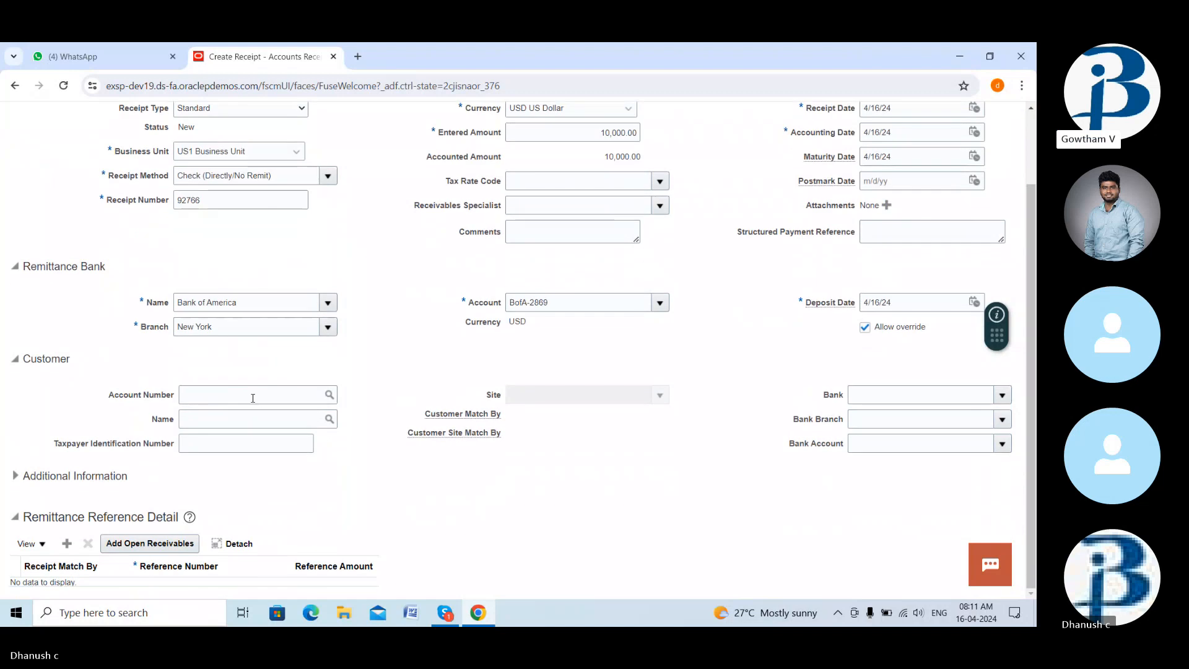
- Search customers for 'easy' and choose Easy Solutions, account 10020
{"action": "left_click", "coordinate": [253, 397]}
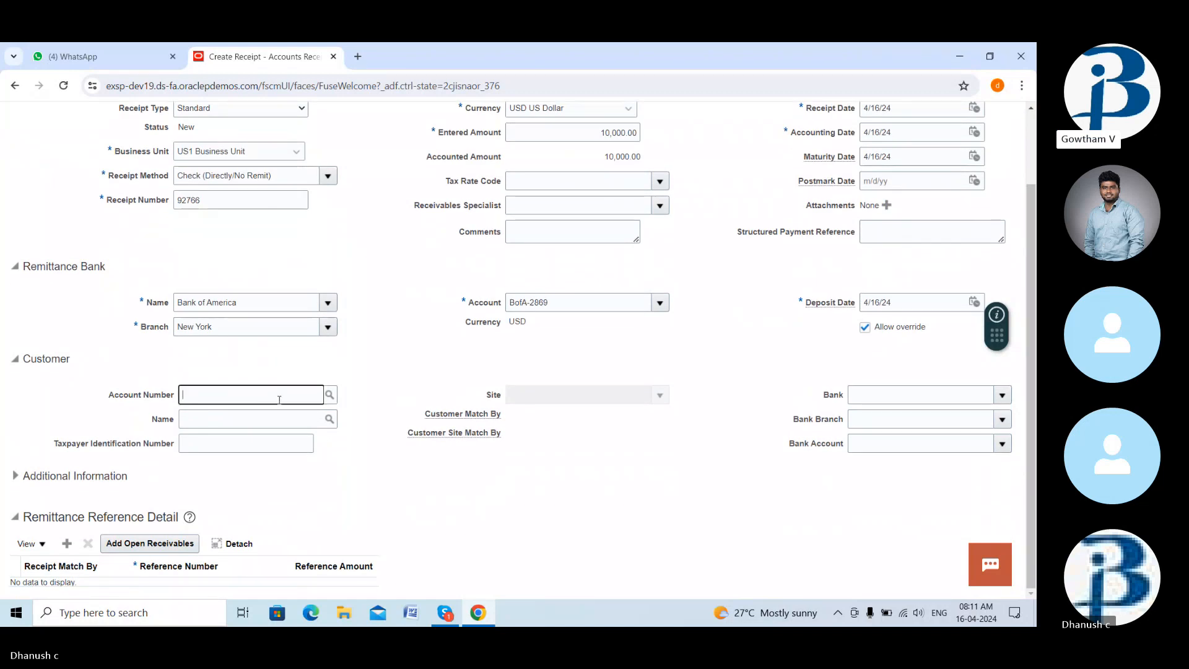
{"action": "left_click", "coordinate": [331, 400]}
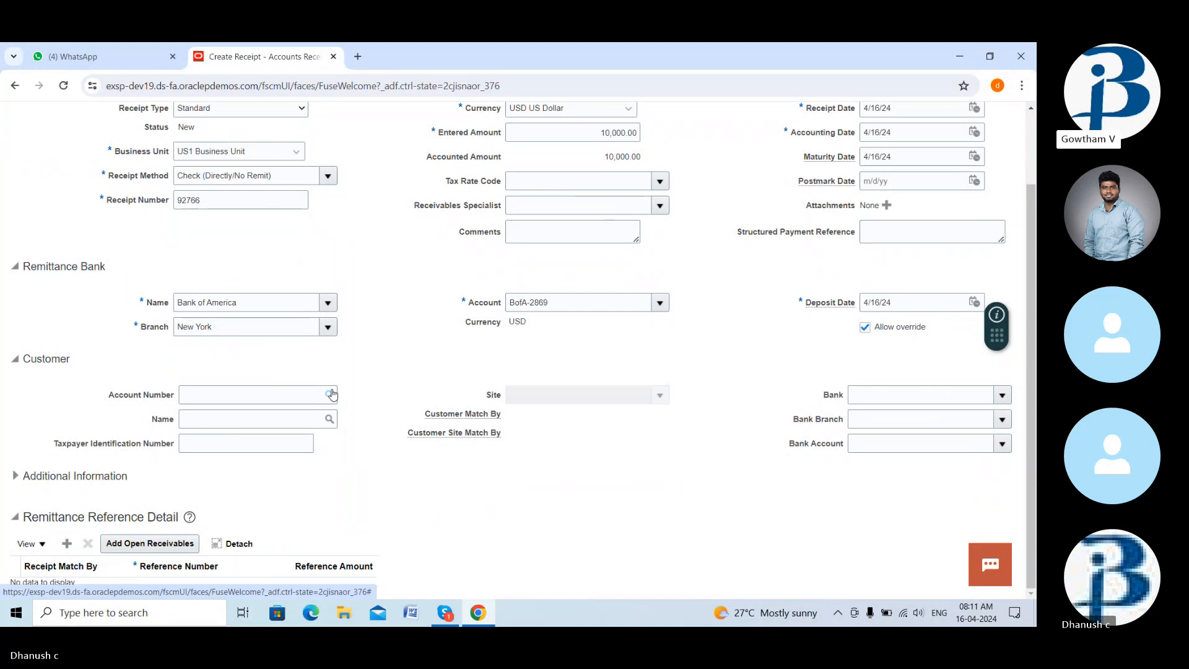
{"action": "left_click", "coordinate": [330, 395]}
{"action": "left_click", "coordinate": [433, 298]}
{"action": "type", "text": "easy"}
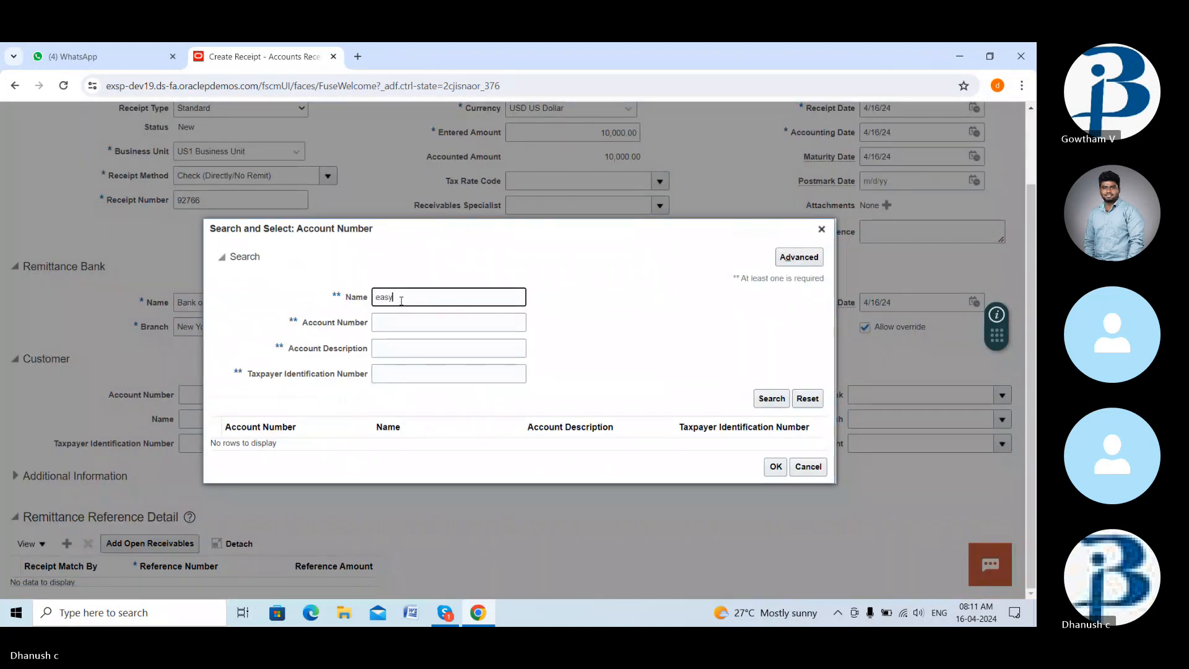
{"action": "left_click", "coordinate": [772, 399]}
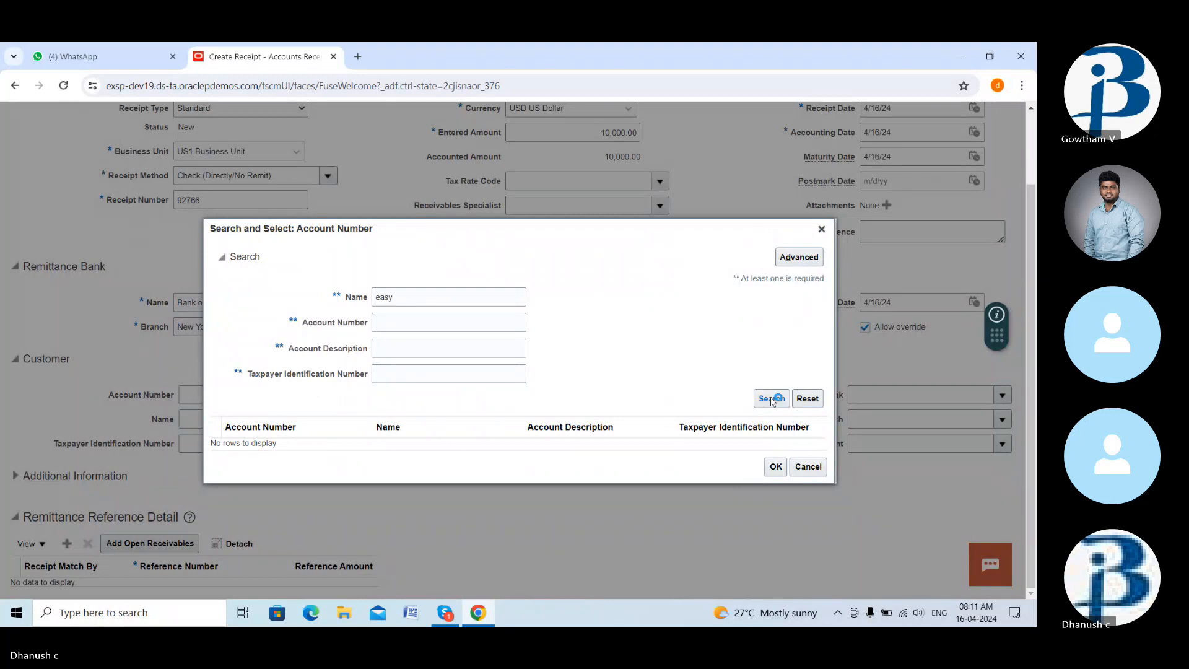
{"action": "left_click", "coordinate": [773, 473]}
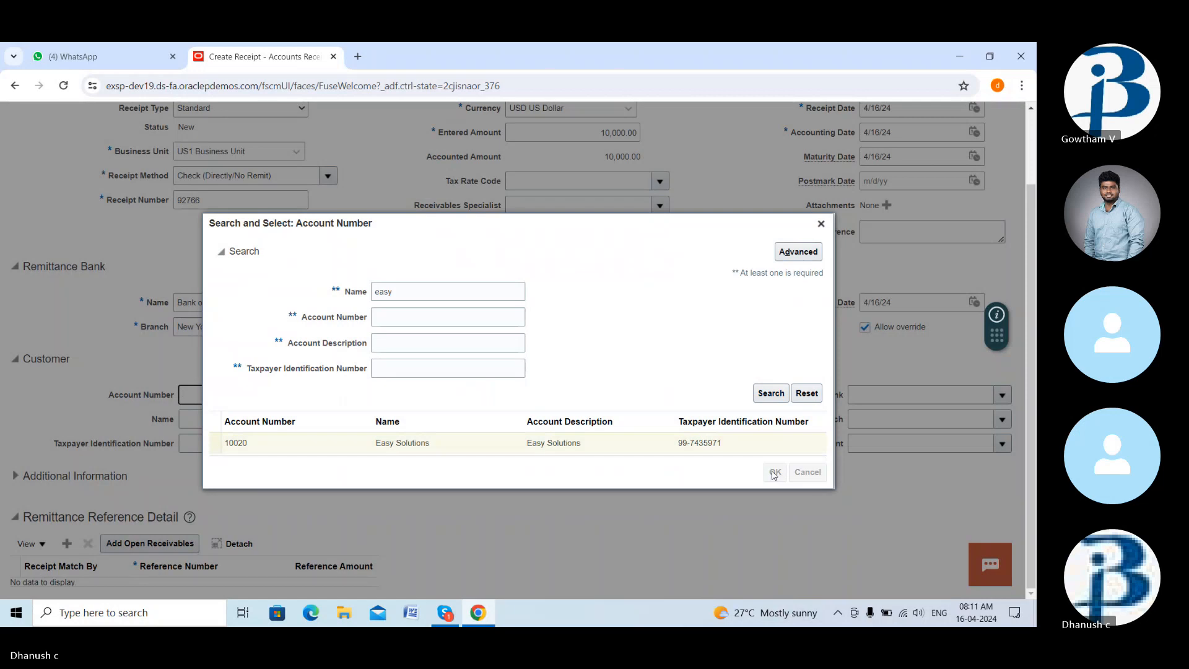
{"action": "scroll", "coordinate": [362, 410], "scroll_direction": "up", "scroll_amount": 2}
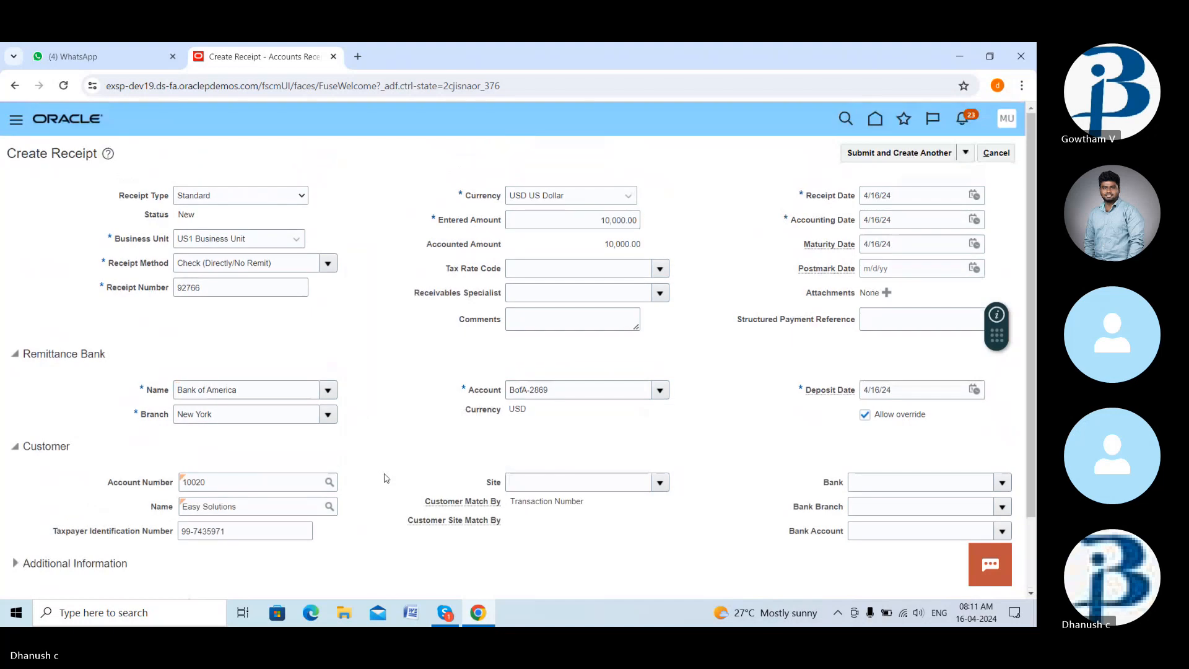
{"action": "scroll", "coordinate": [384, 479], "scroll_direction": "down", "scroll_amount": 2}
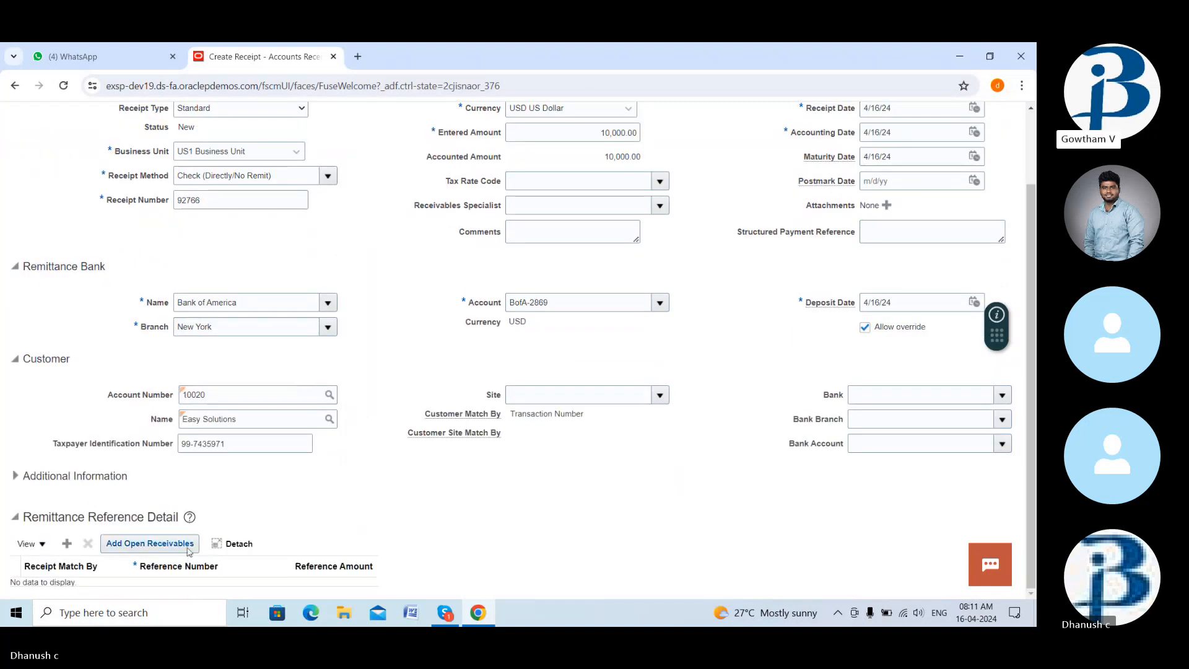
- Add invoice 1374844 for 6,920.82 from Easy Solutions' open receivables as the receipt's remittance reference
{"action": "left_click", "coordinate": [189, 549]}
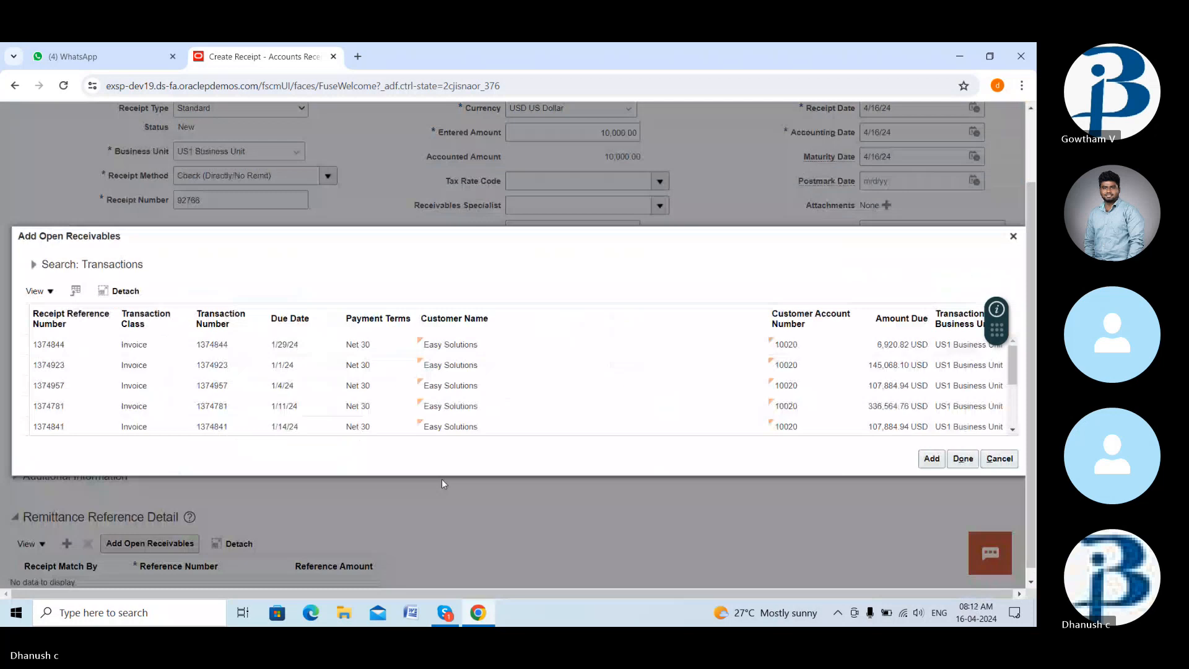
{"action": "left_click", "coordinate": [932, 459]}
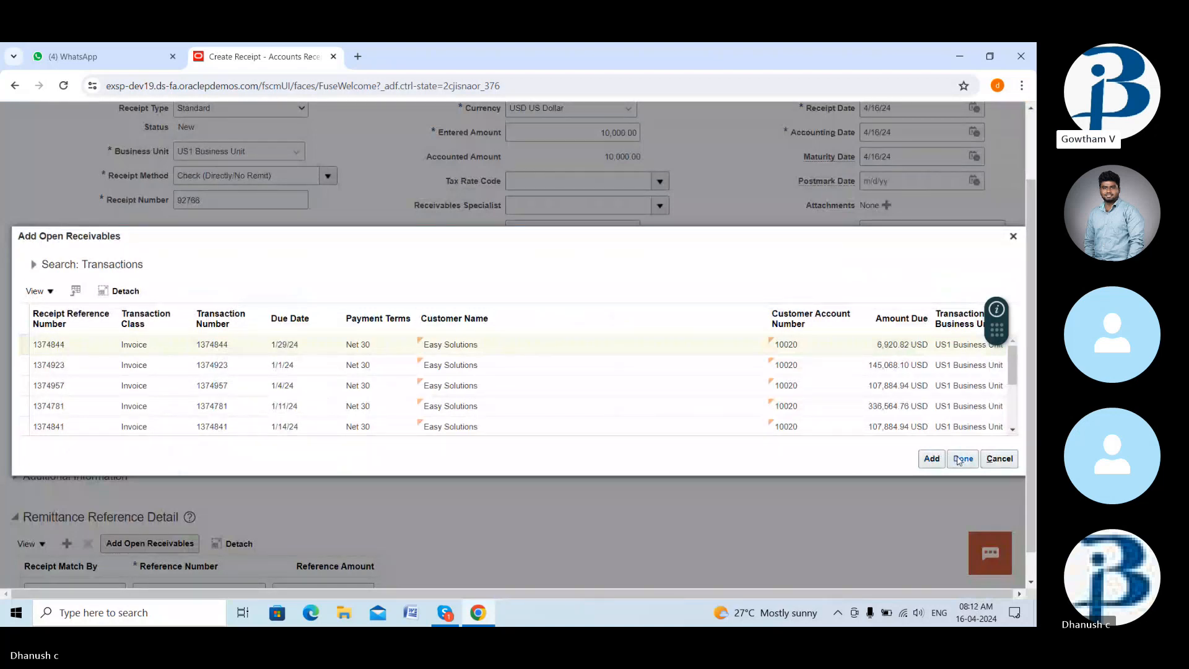
{"action": "left_click", "coordinate": [959, 460]}
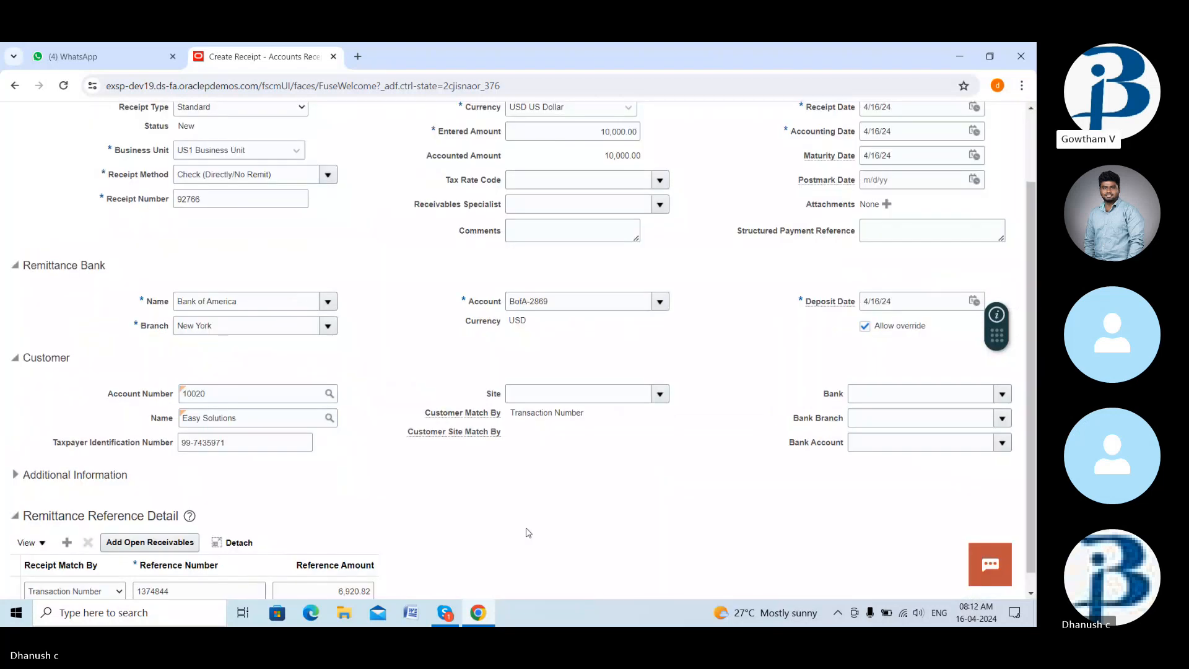
{"action": "scroll", "coordinate": [529, 533], "scroll_direction": "down", "scroll_amount": 1}
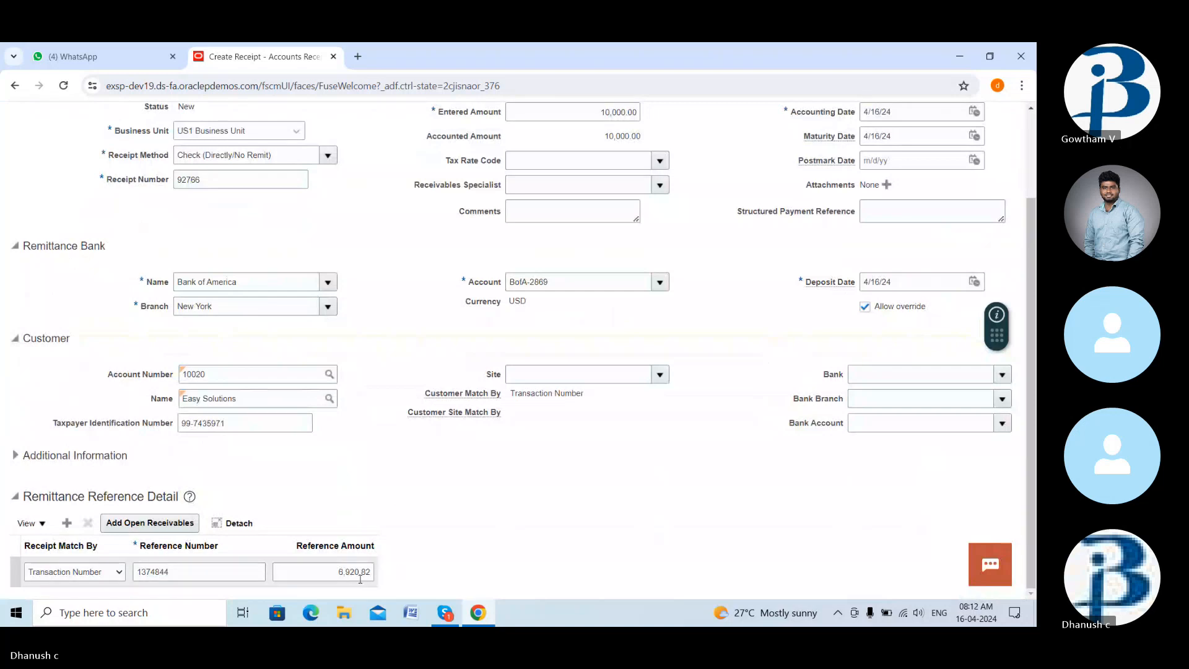
{"action": "scroll", "coordinate": [425, 502], "scroll_direction": "up", "scroll_amount": 2}
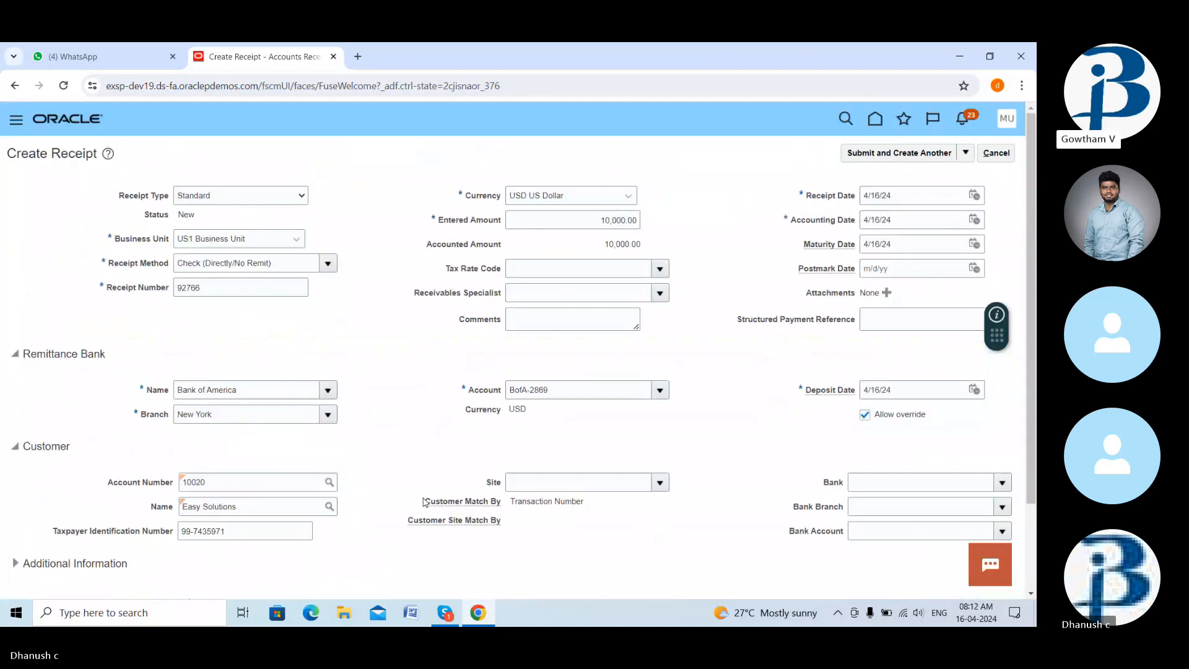
{"action": "scroll", "coordinate": [426, 502], "scroll_direction": "down", "scroll_amount": 1}
- Submit receipt 92766 with Submit and Apply Manually so it opens on Edit Receipt with 10,000.00 unapplied
{"action": "scroll", "coordinate": [426, 502], "scroll_direction": "down", "scroll_amount": 2}
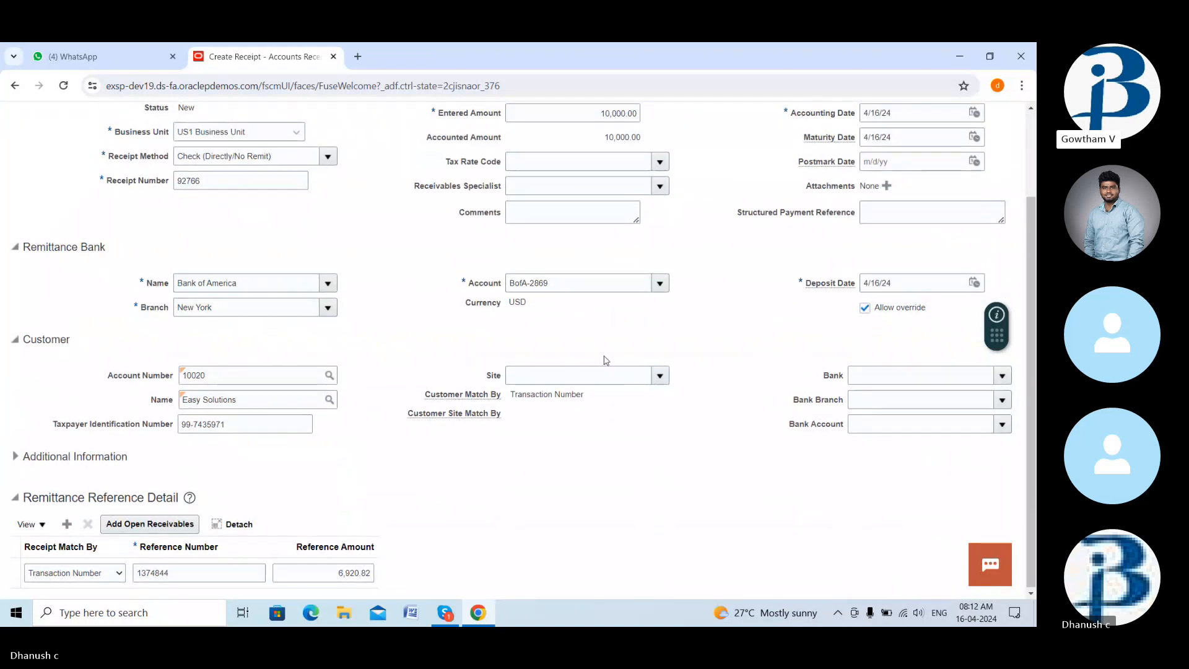
{"action": "scroll", "coordinate": [607, 361], "scroll_direction": "up", "scroll_amount": 2}
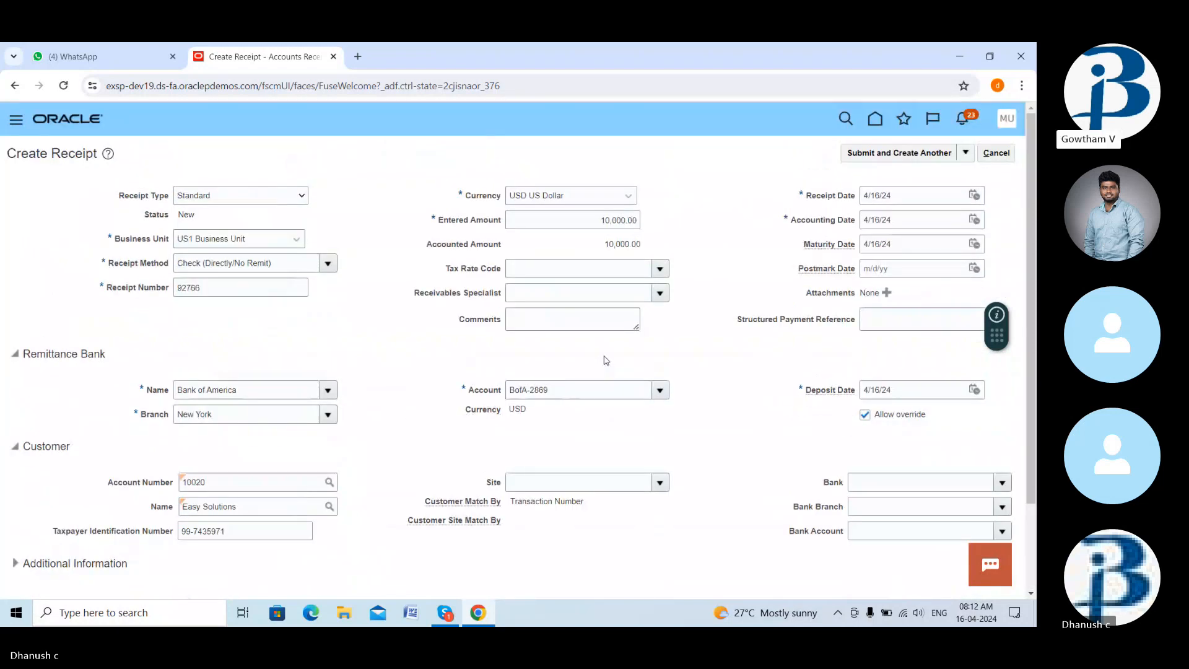
{"action": "left_click", "coordinate": [966, 153]}
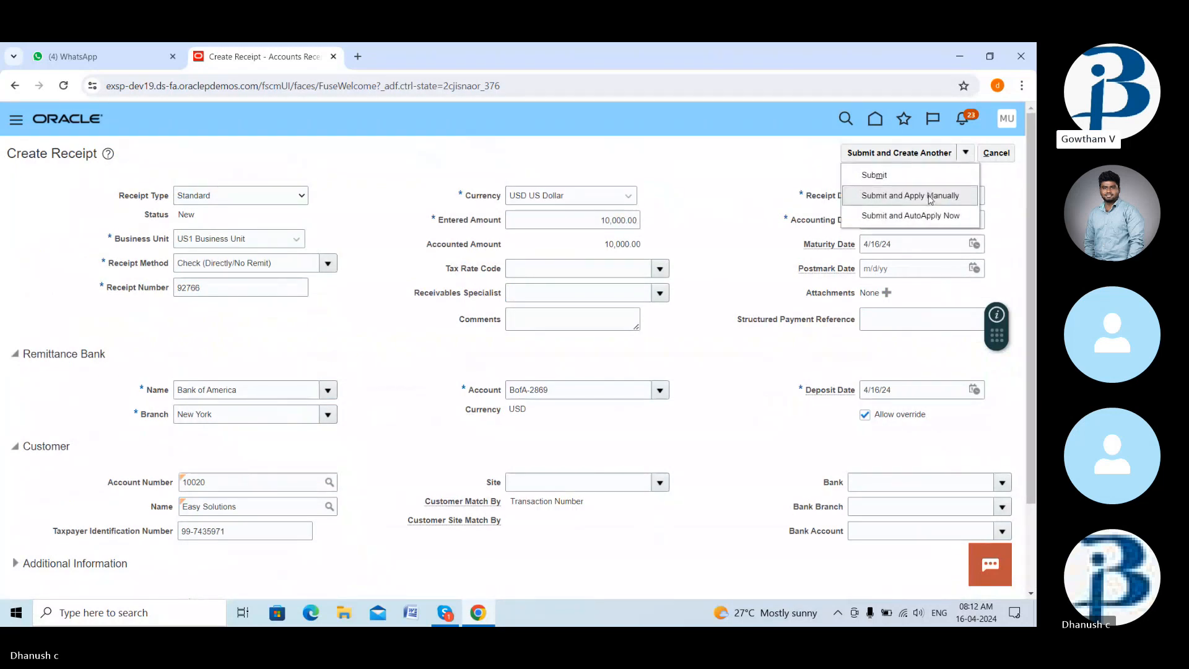
{"action": "left_click", "coordinate": [930, 196]}
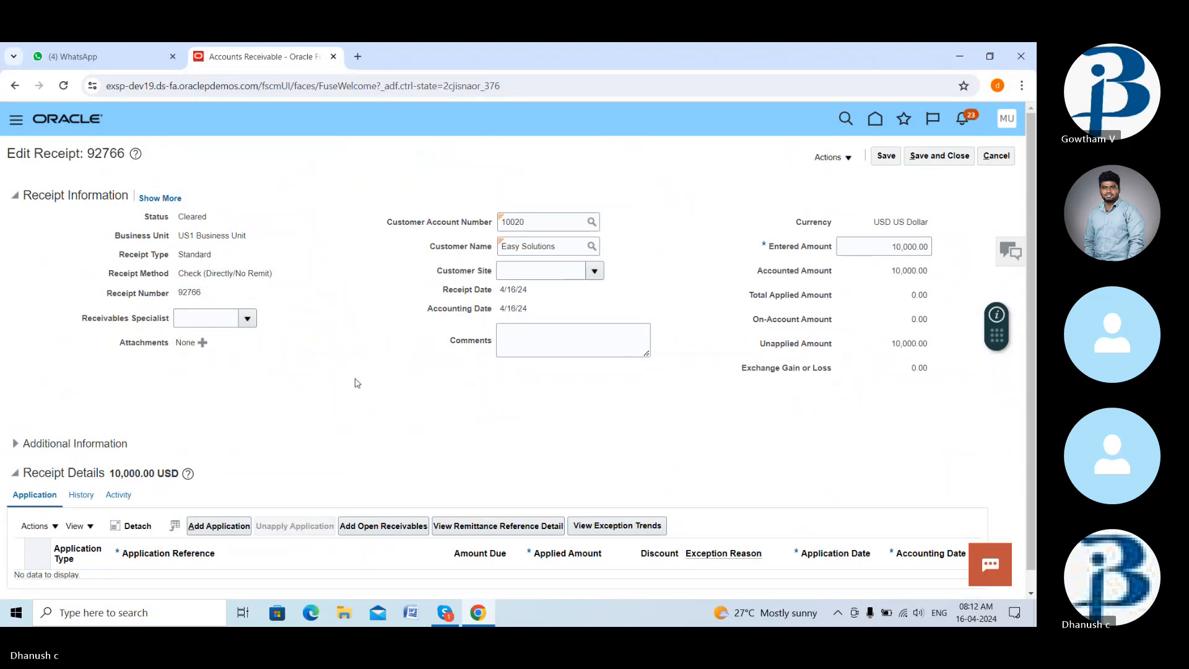
- Search the open receivables and apply transaction 1374844 for 6,920.82, leaving 3,079.18 unapplied
{"action": "scroll", "coordinate": [366, 446], "scroll_direction": "down", "scroll_amount": 1}
{"action": "left_click", "coordinate": [377, 507]}
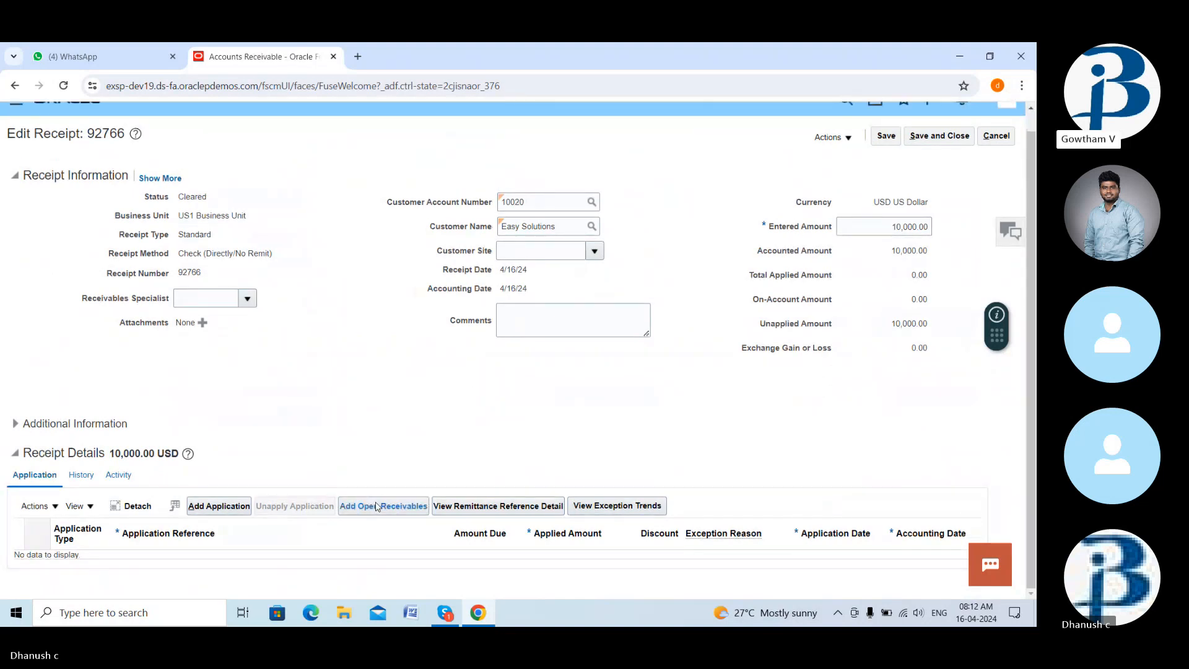
{"action": "left_click", "coordinate": [378, 506]}
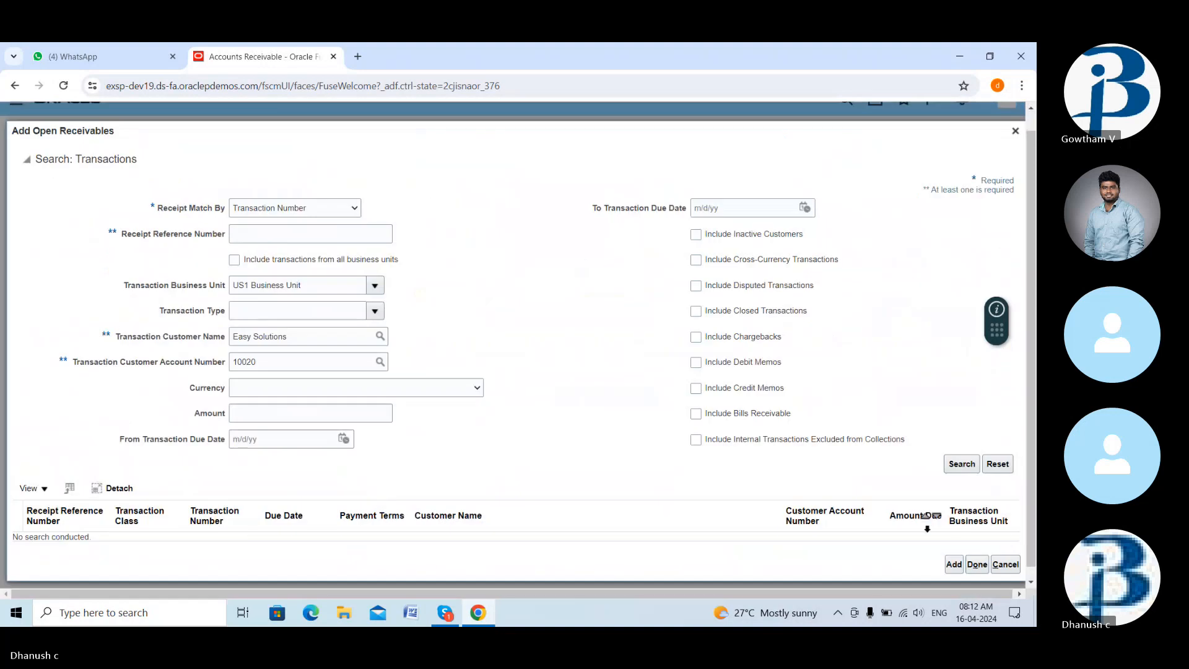
{"action": "left_click", "coordinate": [960, 468]}
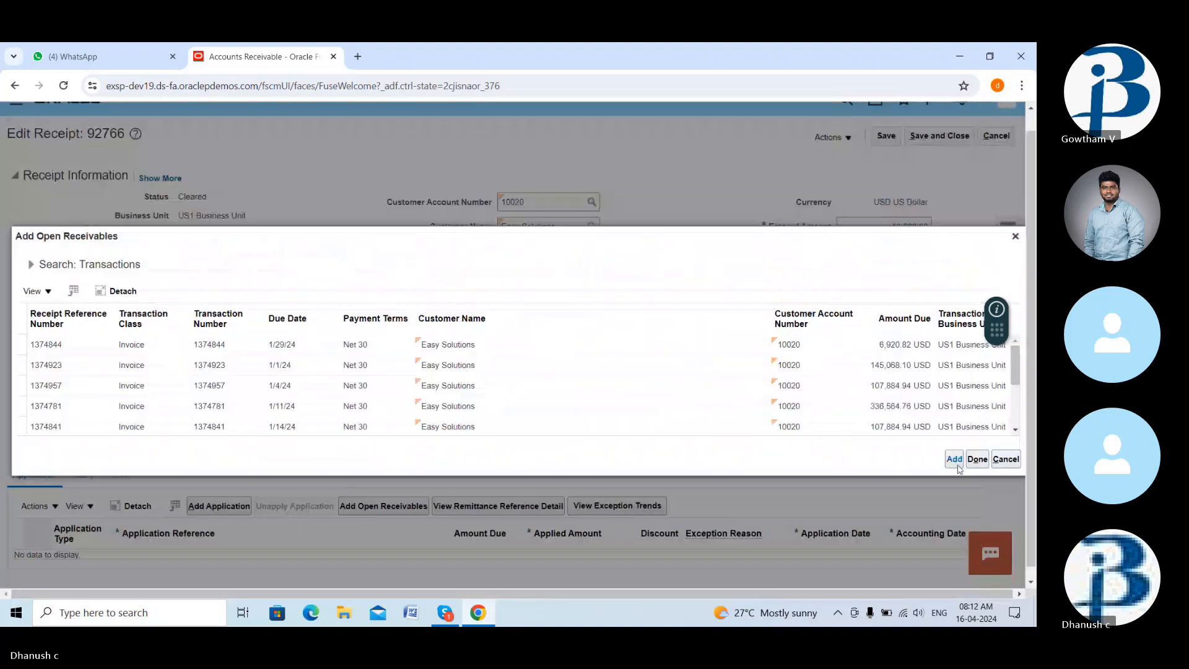
{"action": "left_click", "coordinate": [226, 345]}
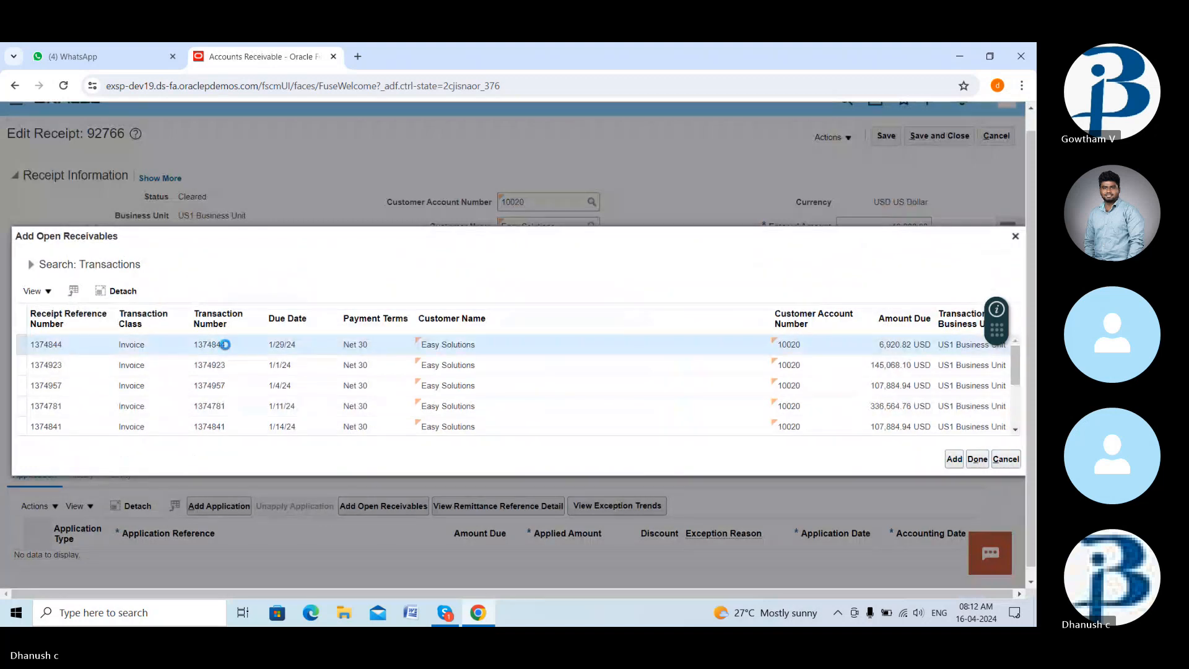
{"action": "left_click", "coordinate": [953, 460]}
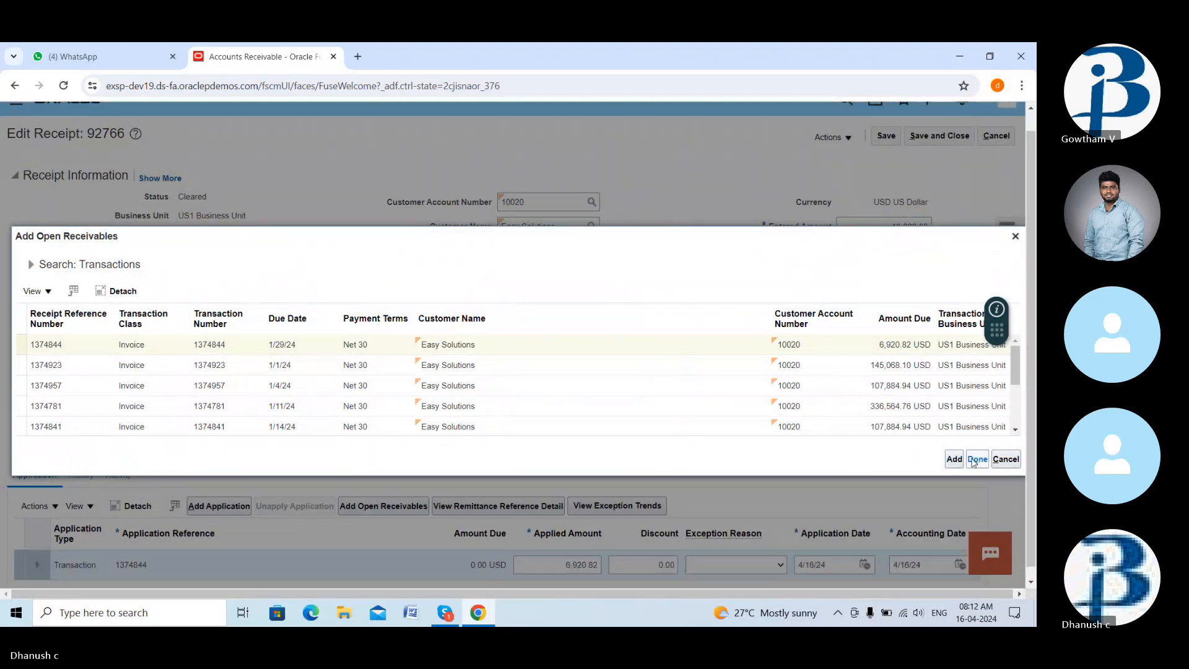
{"action": "left_click", "coordinate": [977, 460]}
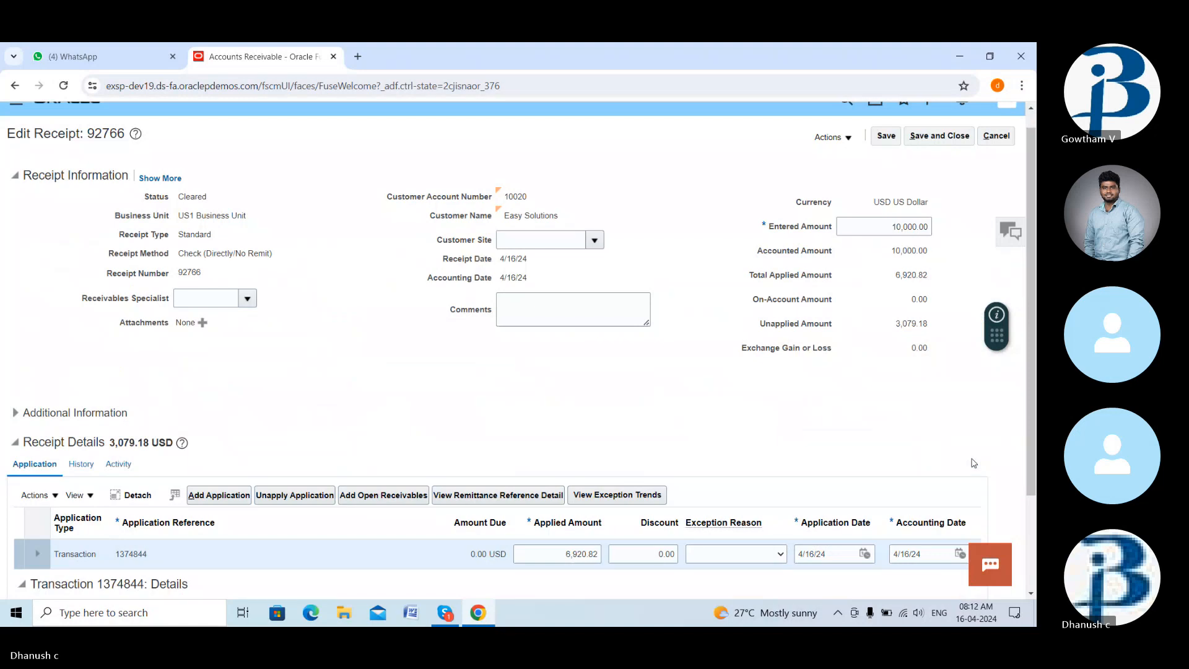
{"action": "scroll", "coordinate": [761, 477], "scroll_direction": "down", "scroll_amount": 1}
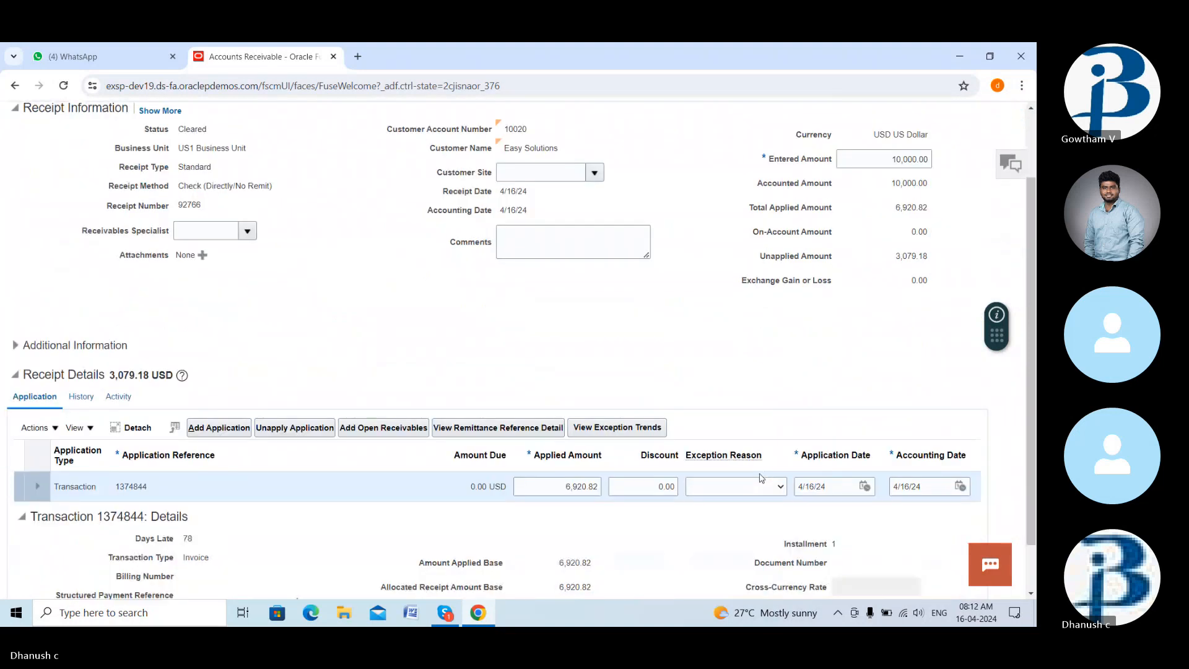
{"action": "scroll", "coordinate": [762, 478], "scroll_direction": "down", "scroll_amount": 1}
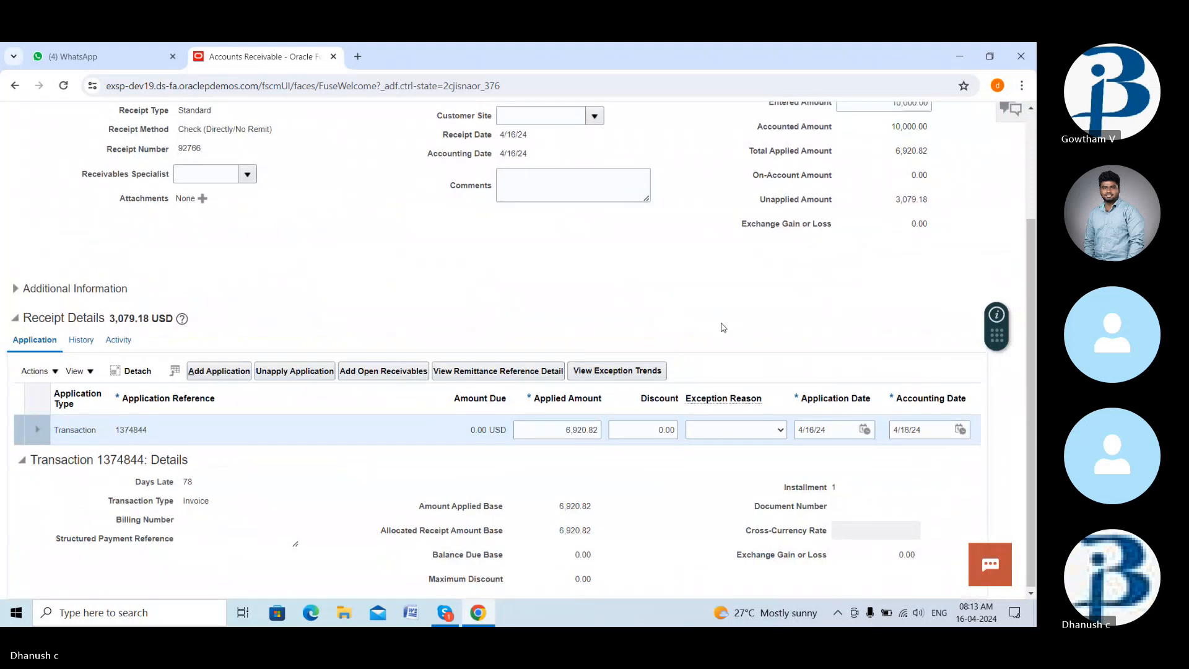
{"action": "scroll", "coordinate": [723, 327], "scroll_direction": "up", "scroll_amount": 3}
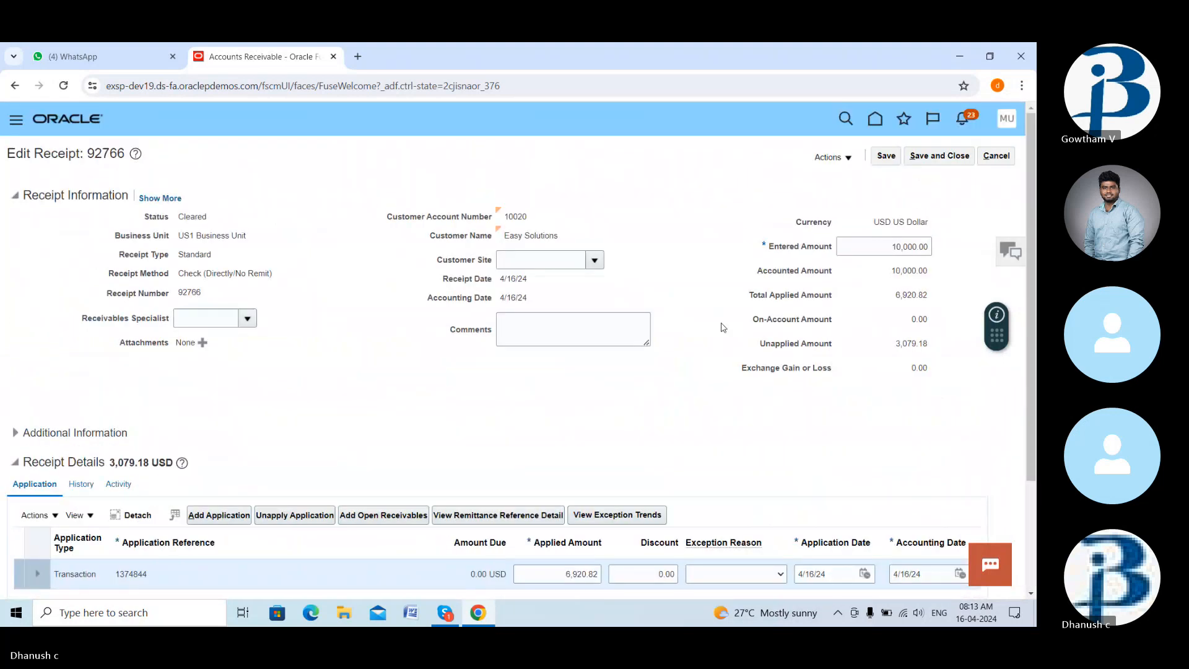
- Run Create Accounting on receipt 92766 from the Actions menu
{"action": "left_click", "coordinate": [830, 157]}
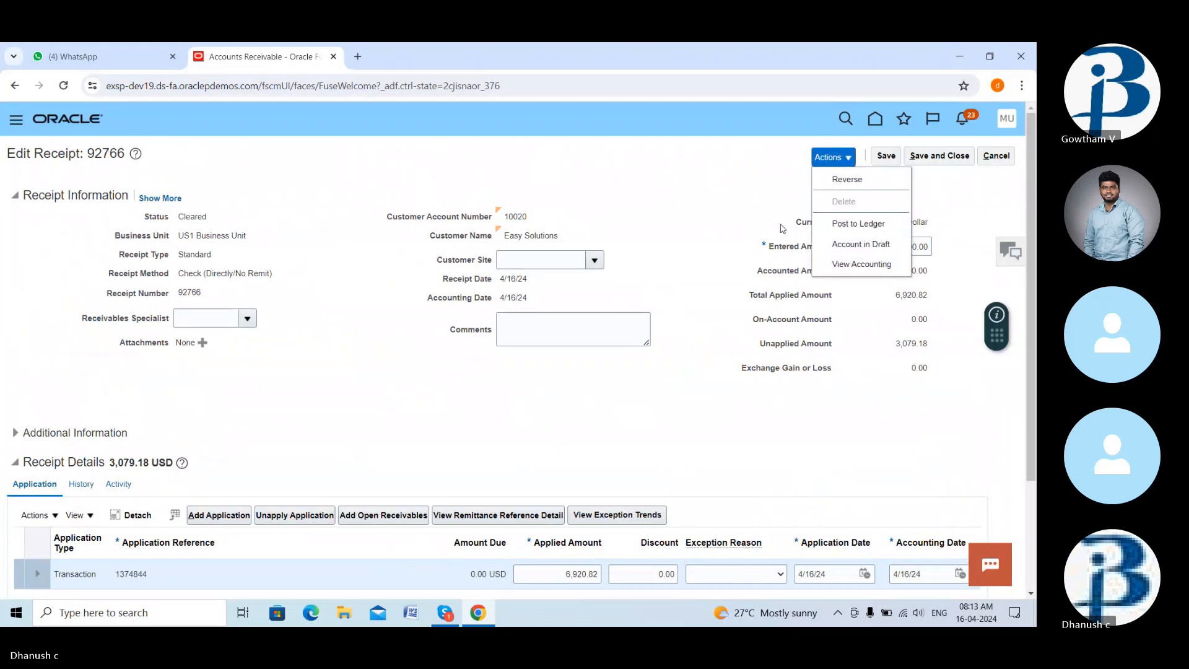
{"action": "left_click", "coordinate": [783, 229]}
{"action": "scroll", "coordinate": [742, 361], "scroll_direction": "down", "scroll_amount": 1}
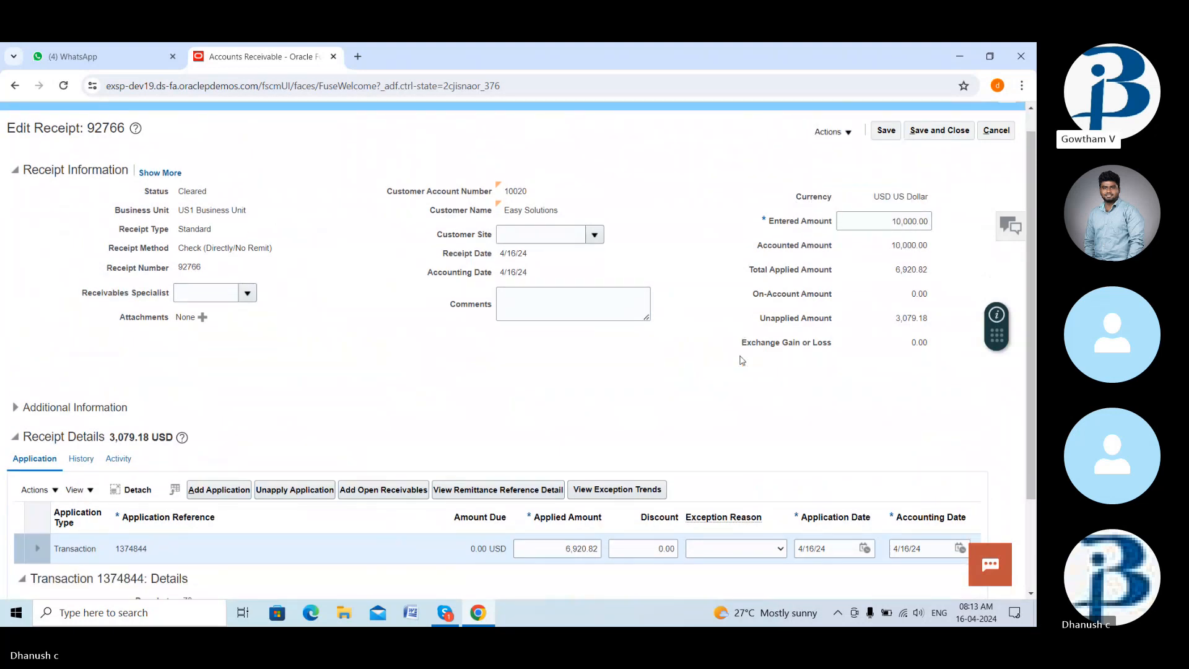
{"action": "scroll", "coordinate": [743, 361], "scroll_direction": "down", "scroll_amount": 2}
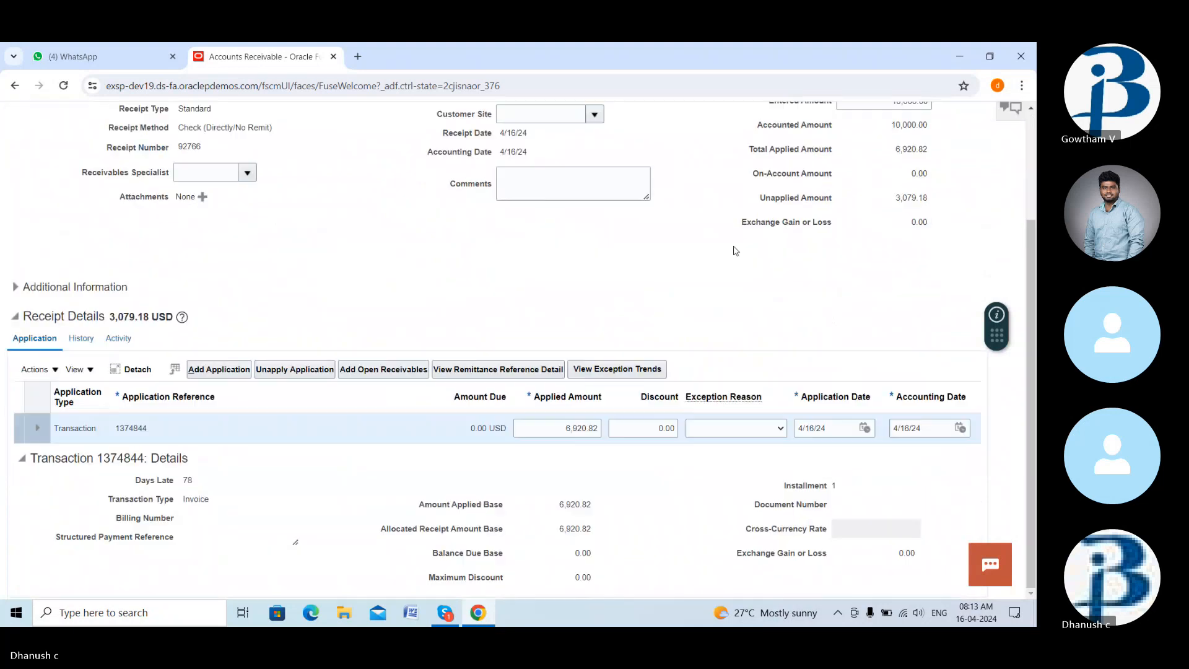
{"action": "scroll", "coordinate": [736, 250], "scroll_direction": "up", "scroll_amount": 3}
{"action": "left_click", "coordinate": [832, 157]}
{"action": "left_click", "coordinate": [850, 229]}
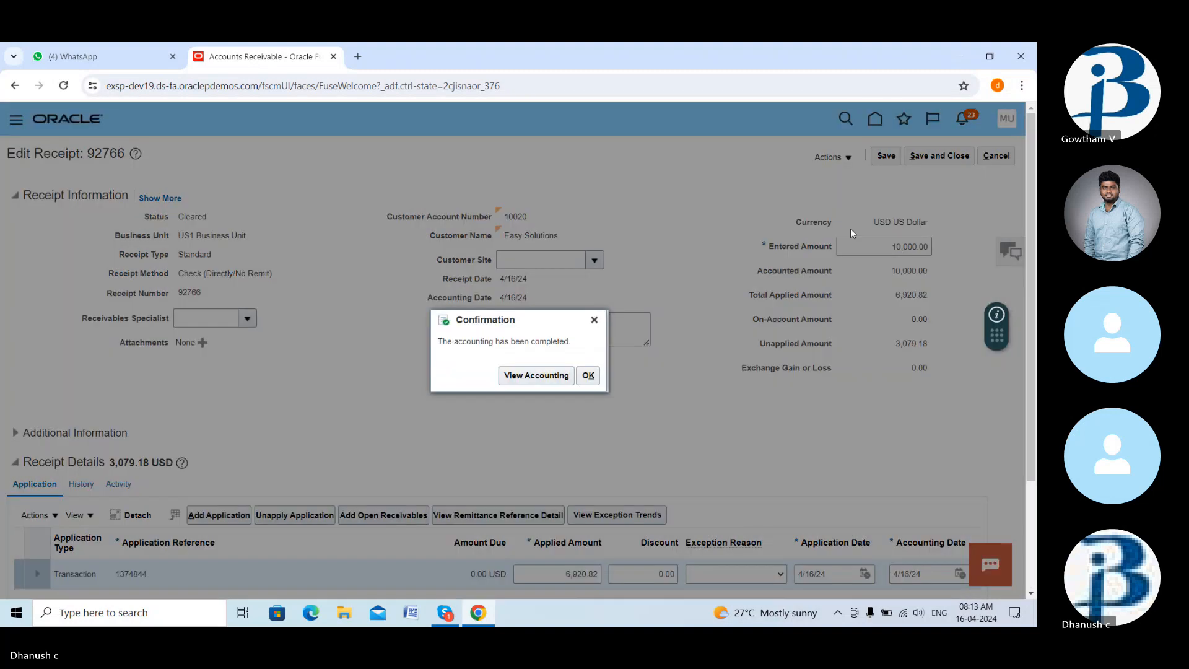
- Review the newly created accounting lines for the receipt
{"action": "left_click", "coordinate": [549, 375]}
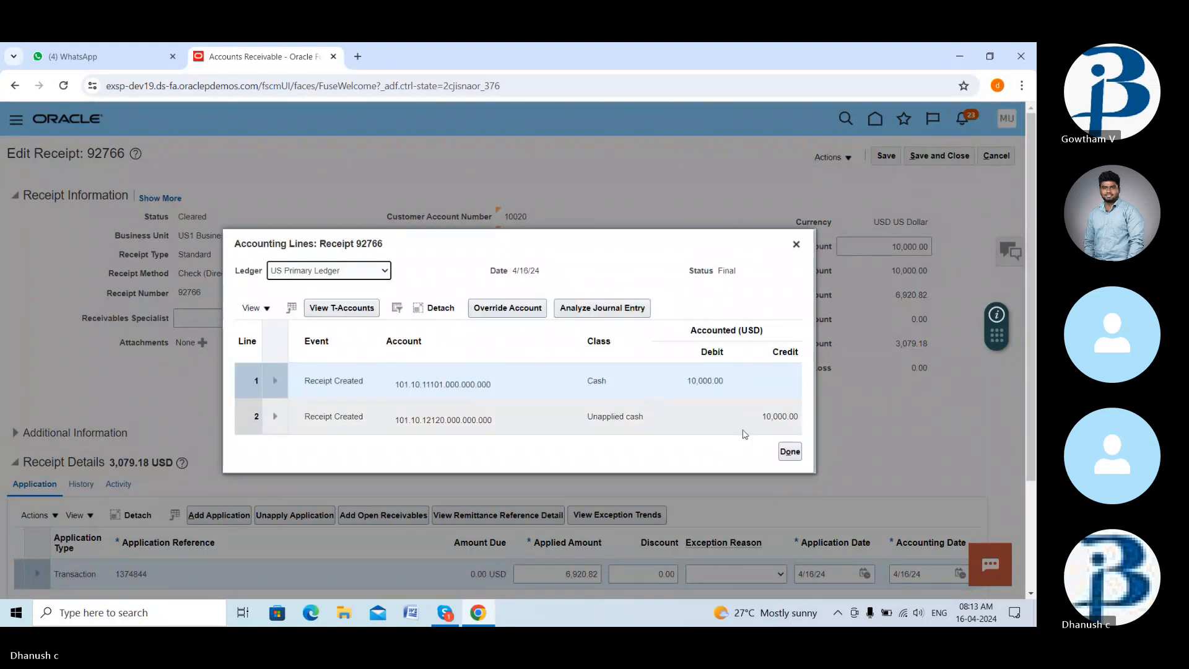
{"action": "left_click", "coordinate": [791, 453]}
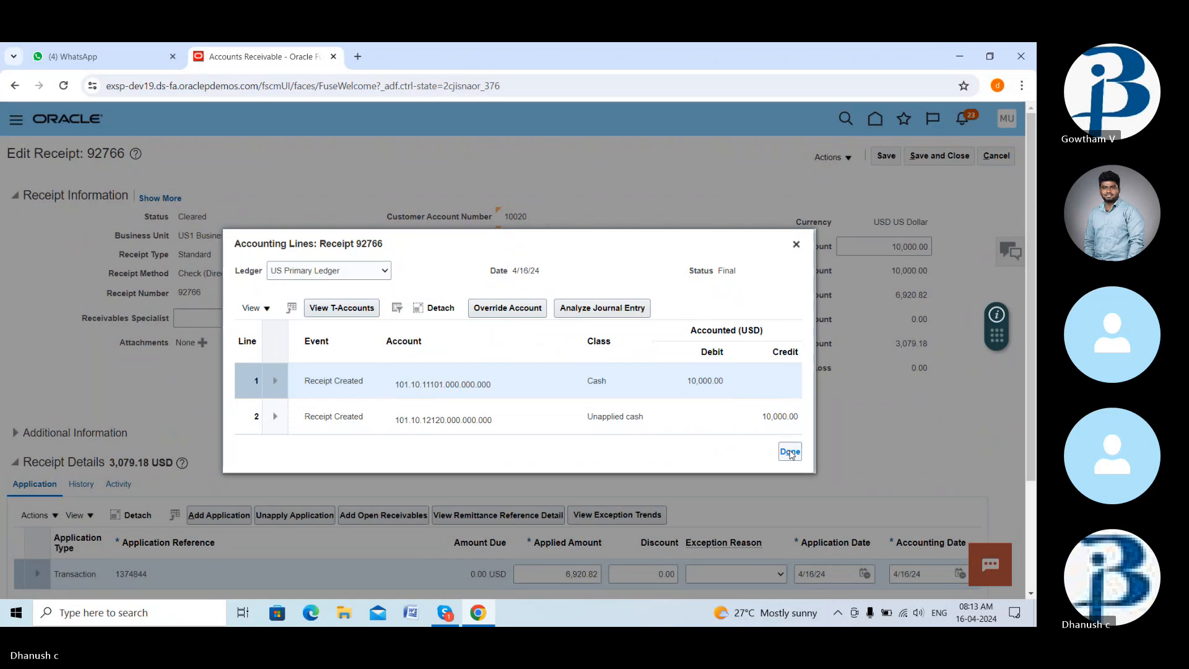
{"action": "left_click", "coordinate": [790, 452]}
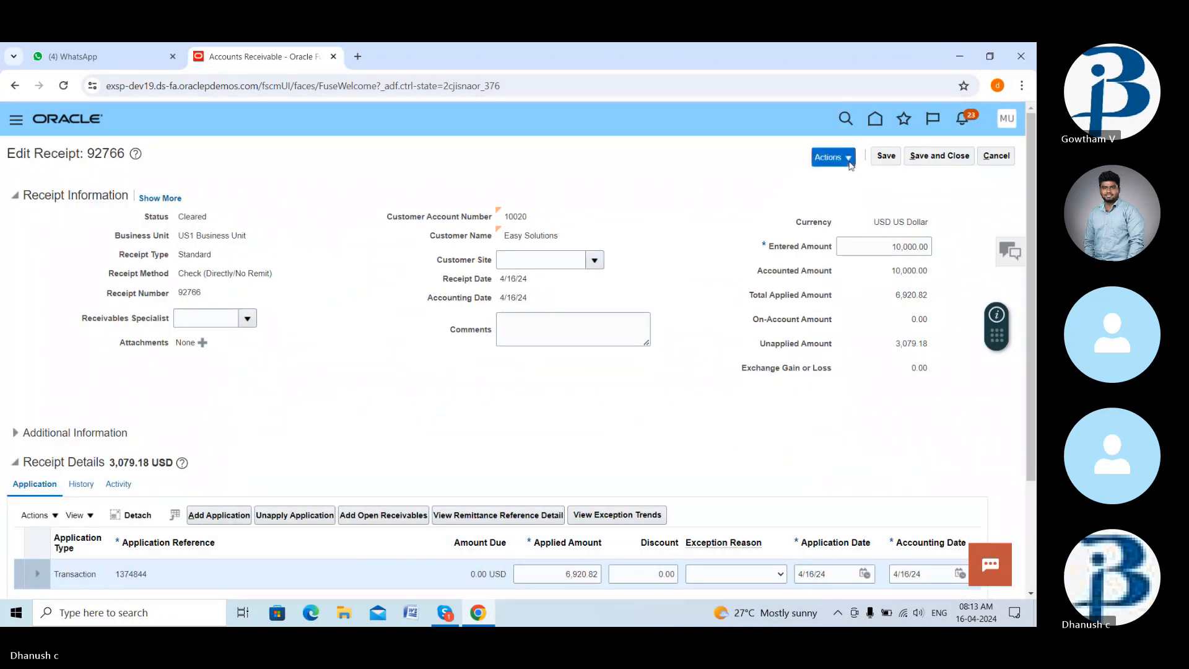
{"action": "scroll", "coordinate": [787, 356], "scroll_direction": "down", "scroll_amount": 1}
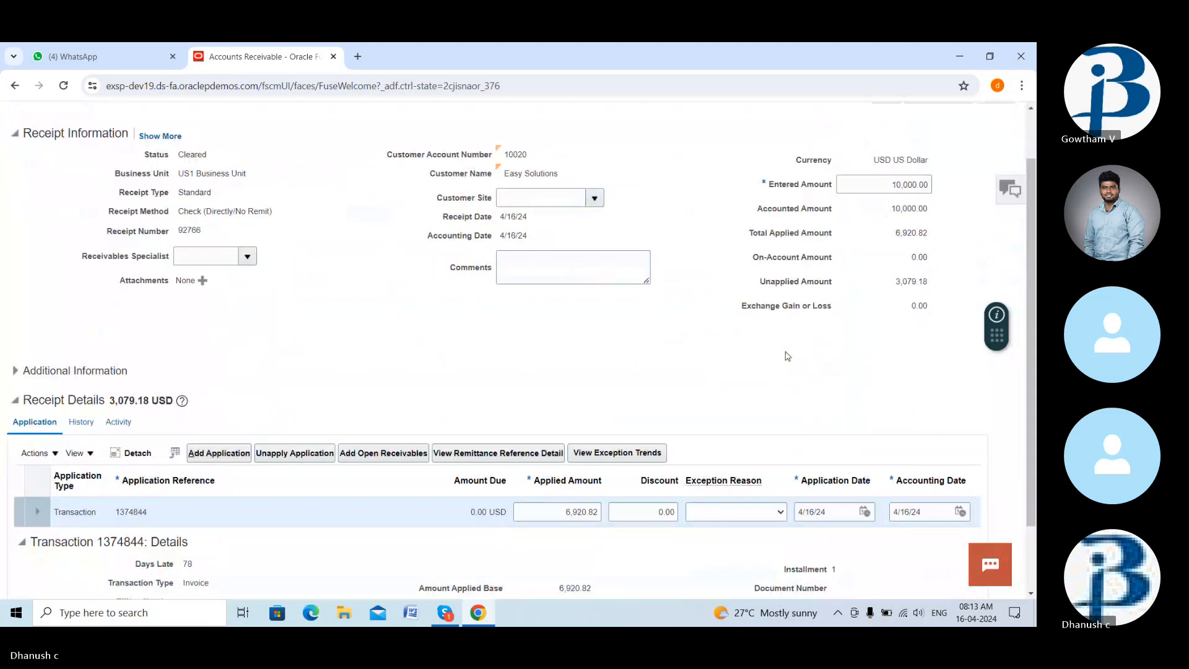
{"action": "scroll", "coordinate": [784, 347], "scroll_direction": "down", "scroll_amount": 3}
{"action": "scroll", "coordinate": [781, 342], "scroll_direction": "up", "scroll_amount": 4}
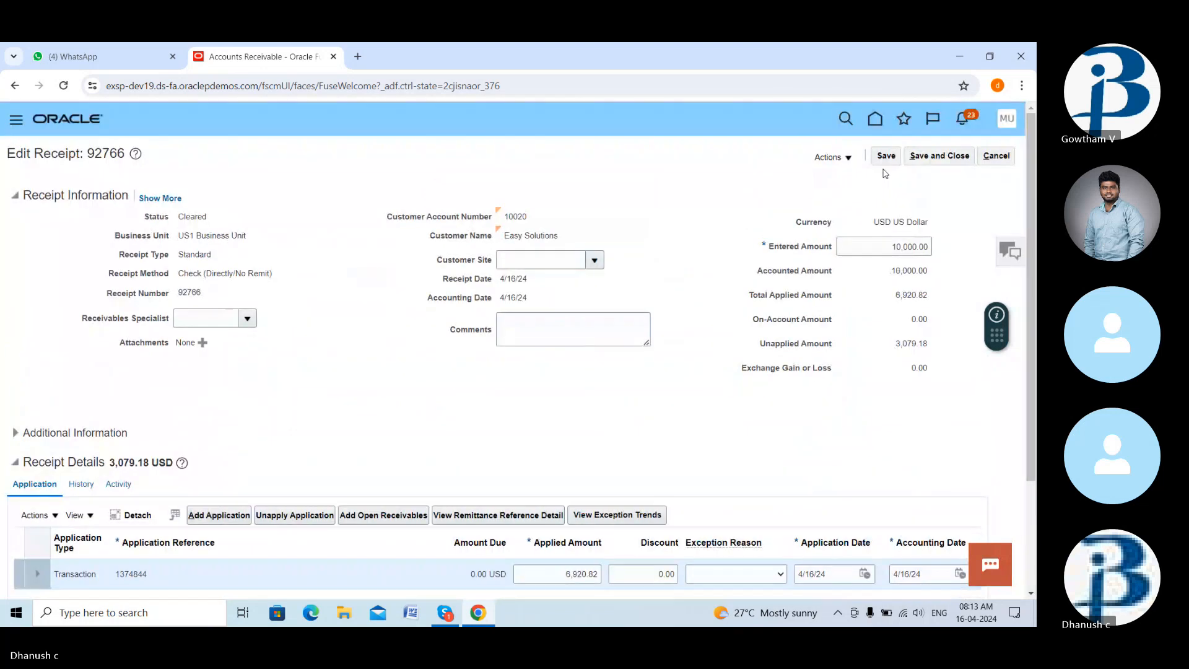
- Save the accounted receipt with its application to transaction 1374844
{"action": "left_click", "coordinate": [885, 162]}
{"action": "scroll", "coordinate": [784, 225], "scroll_direction": "down", "scroll_amount": 2}
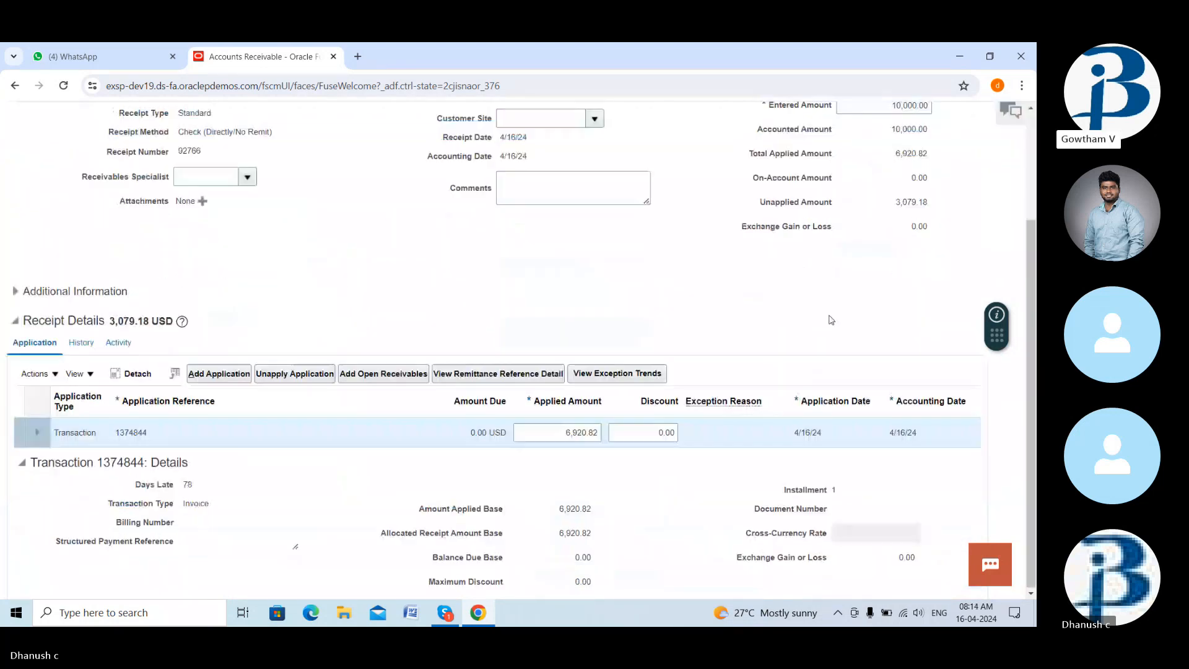
{"action": "scroll", "coordinate": [783, 225], "scroll_direction": "up", "scroll_amount": 2}
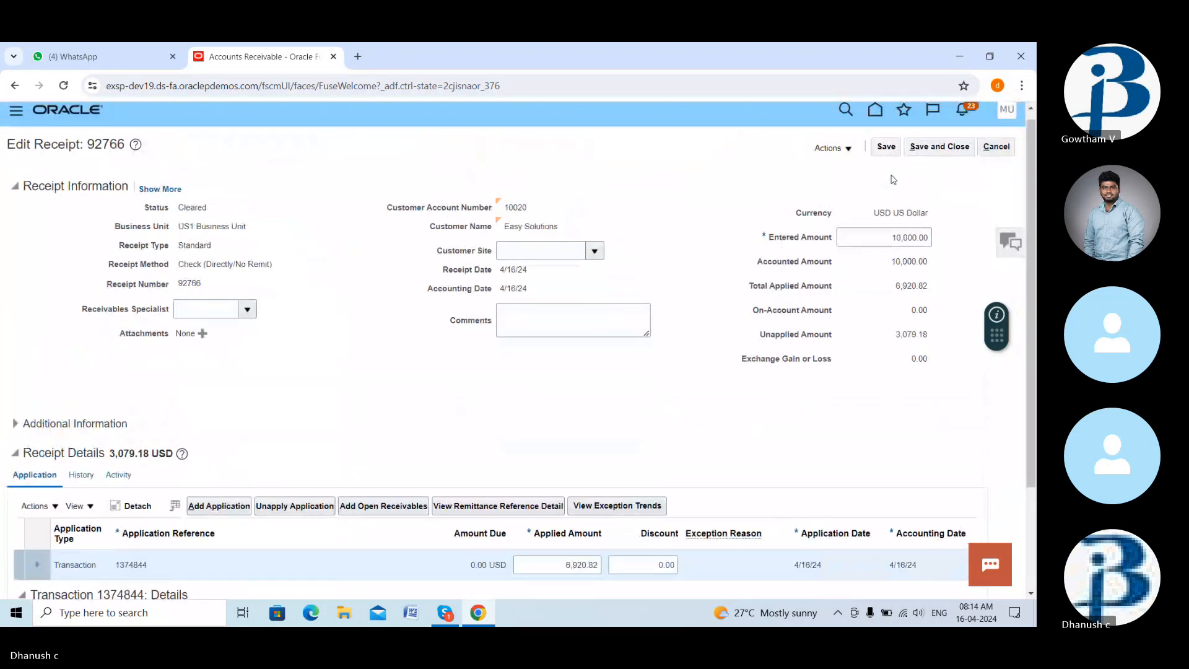
- Save and close the receipt, then search Manage Receipts for receipt number 92766
{"action": "left_click", "coordinate": [939, 149]}
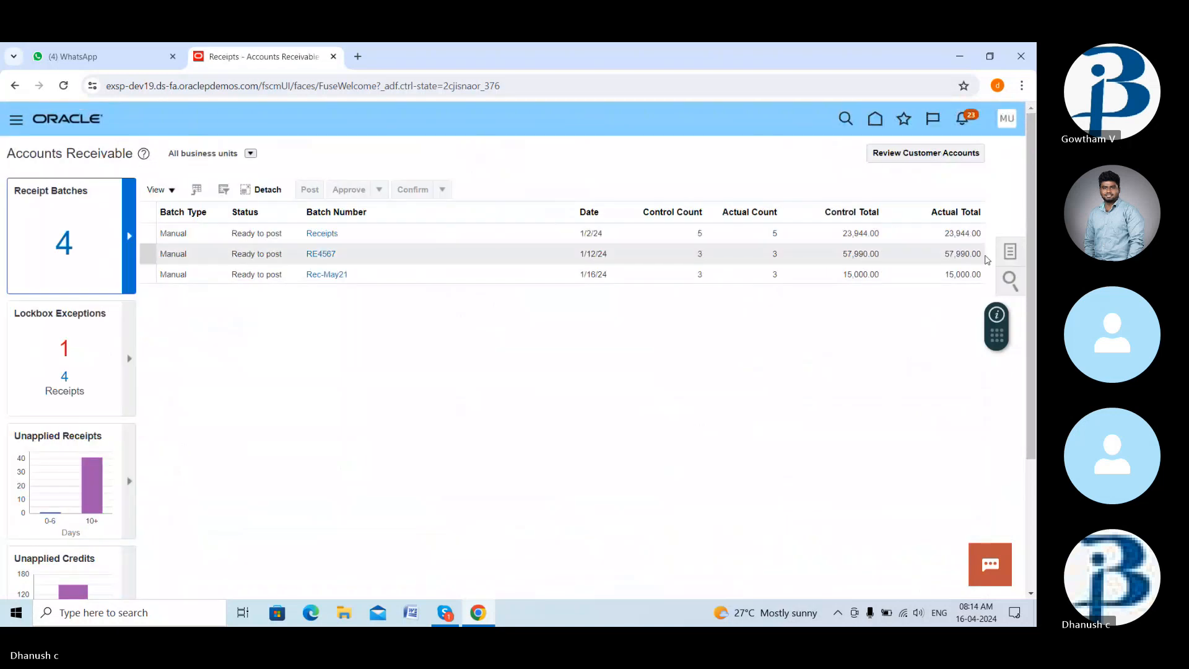
{"action": "left_click", "coordinate": [1010, 252]}
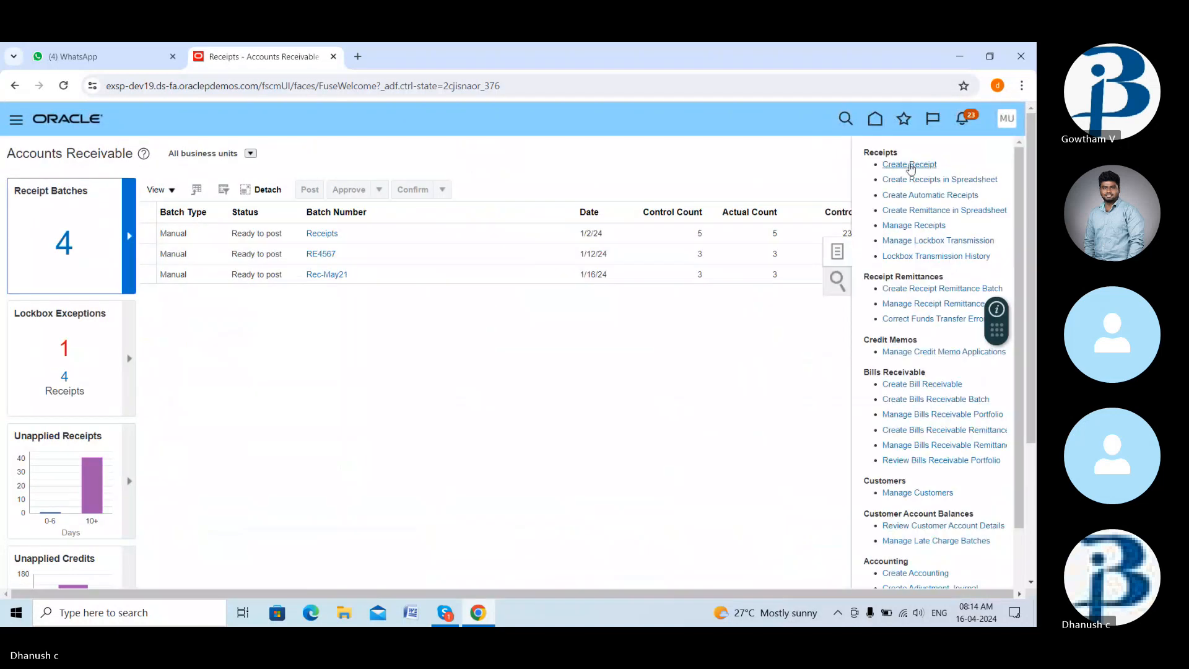
{"action": "left_click", "coordinate": [913, 224]}
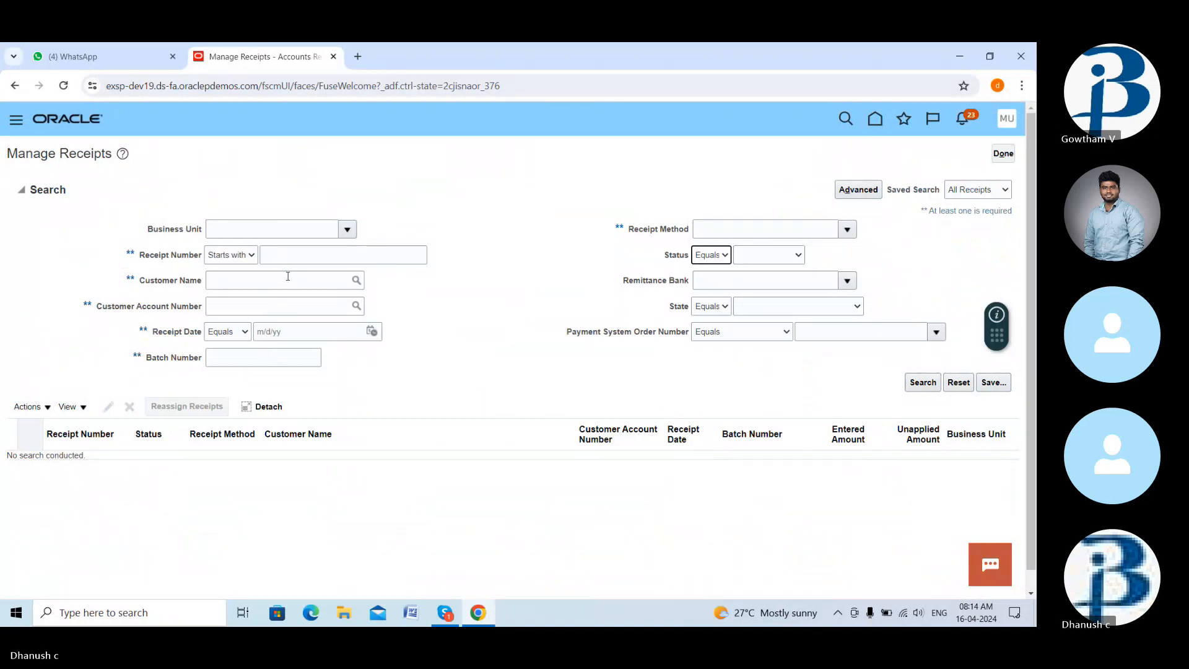
{"action": "left_click", "coordinate": [318, 256]}
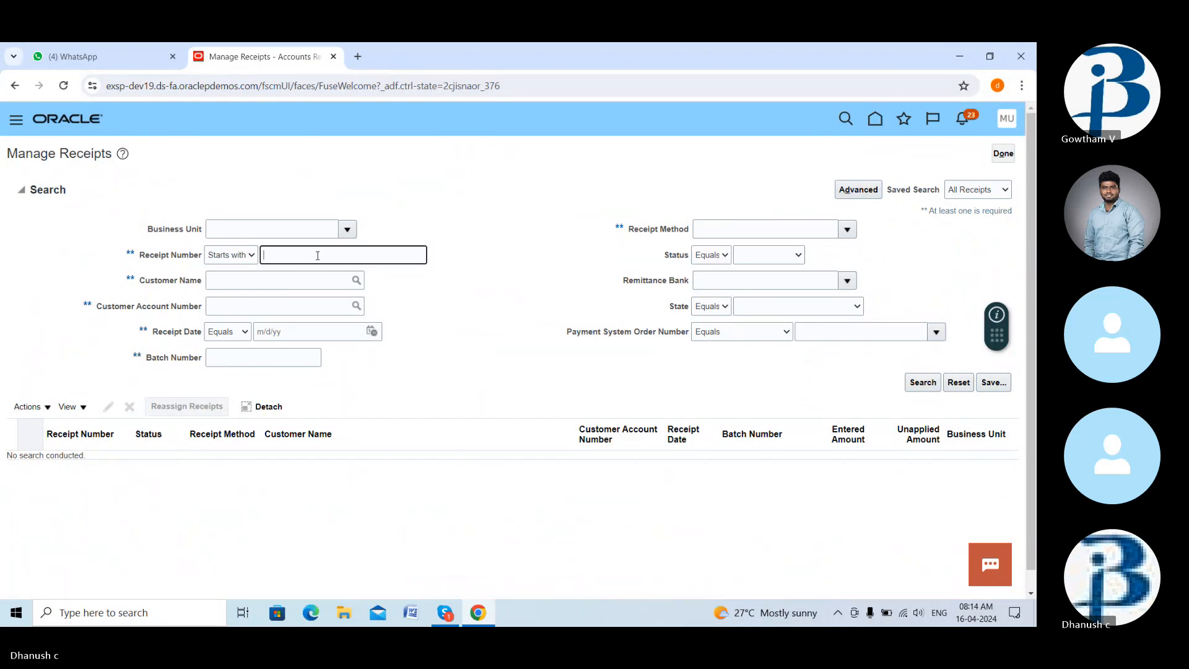
{"action": "type", "text": "92766"}
{"action": "left_click", "coordinate": [922, 383]}
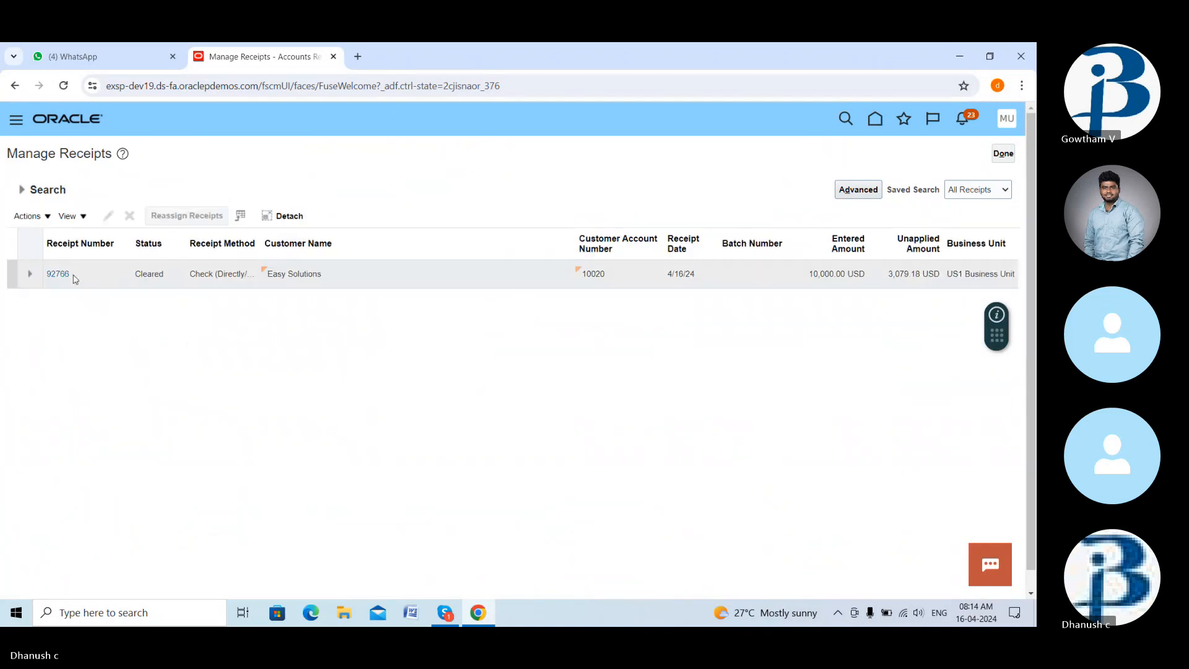
- Open receipt 92766 from the results to confirm 3,079.18 USD unapplied, then close it
{"action": "left_click", "coordinate": [59, 274]}
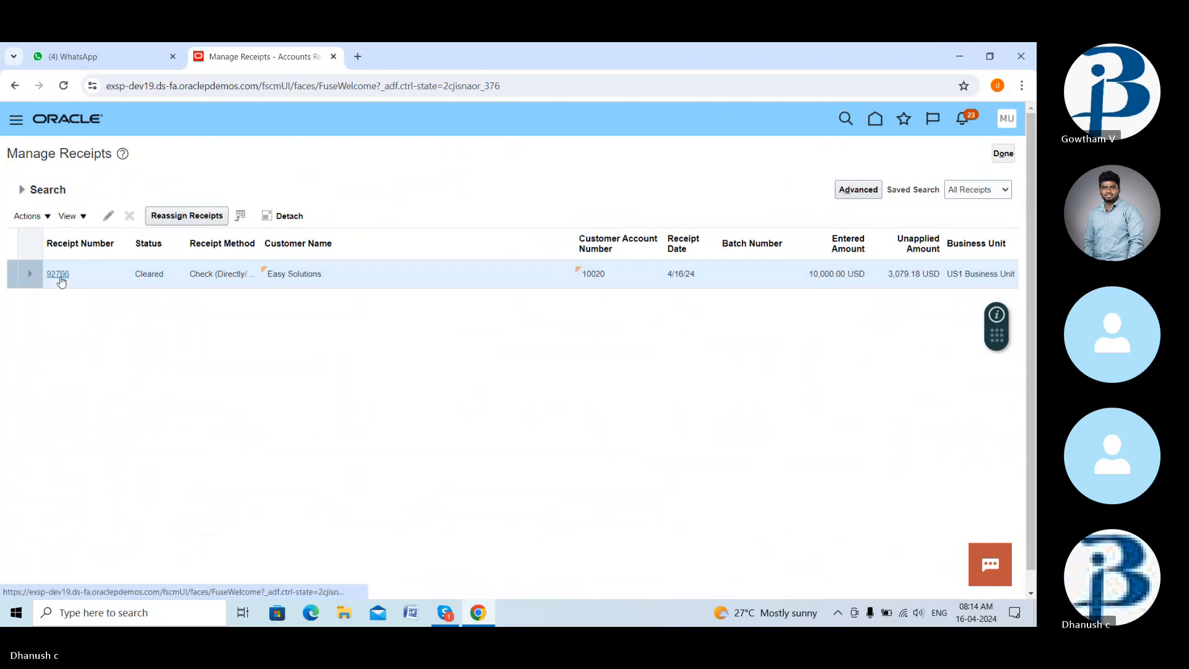
{"action": "left_click", "coordinate": [60, 276]}
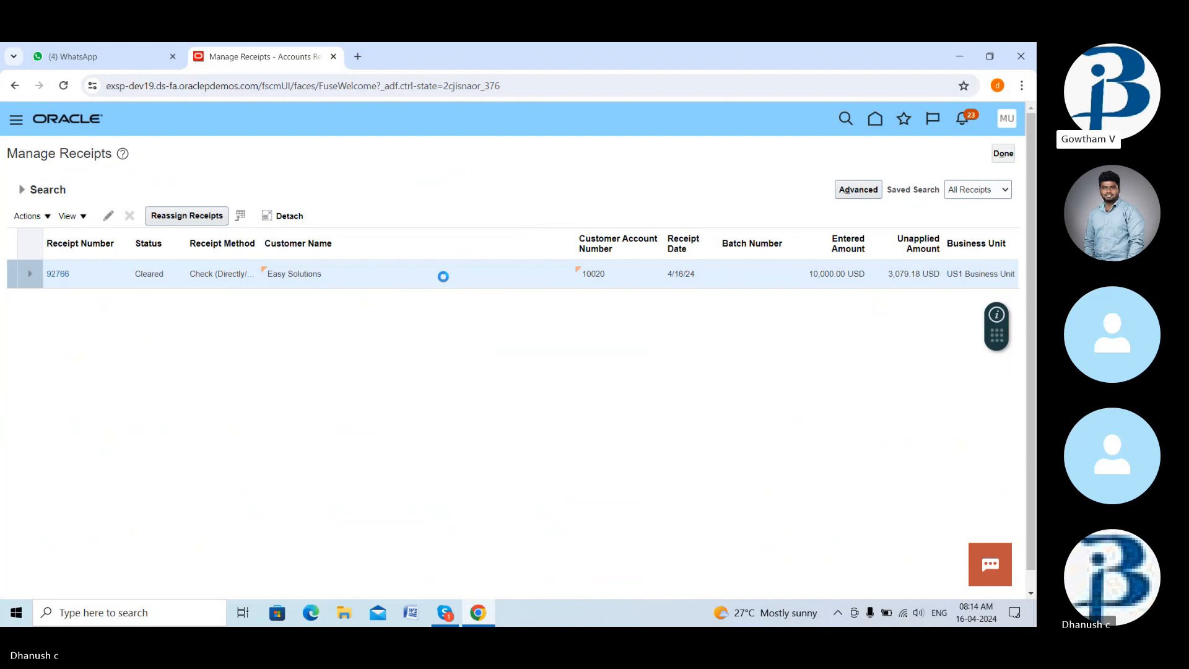
{"action": "scroll", "coordinate": [341, 347], "scroll_direction": "down", "scroll_amount": 3}
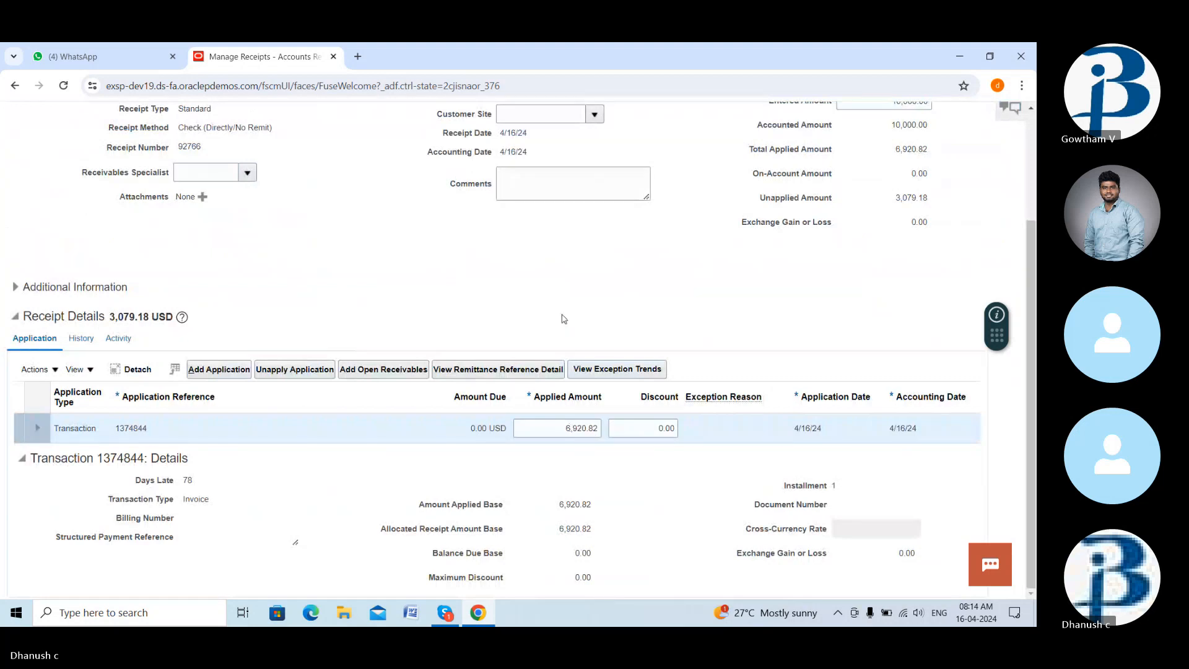
{"action": "scroll", "coordinate": [564, 319], "scroll_direction": "up", "scroll_amount": 3}
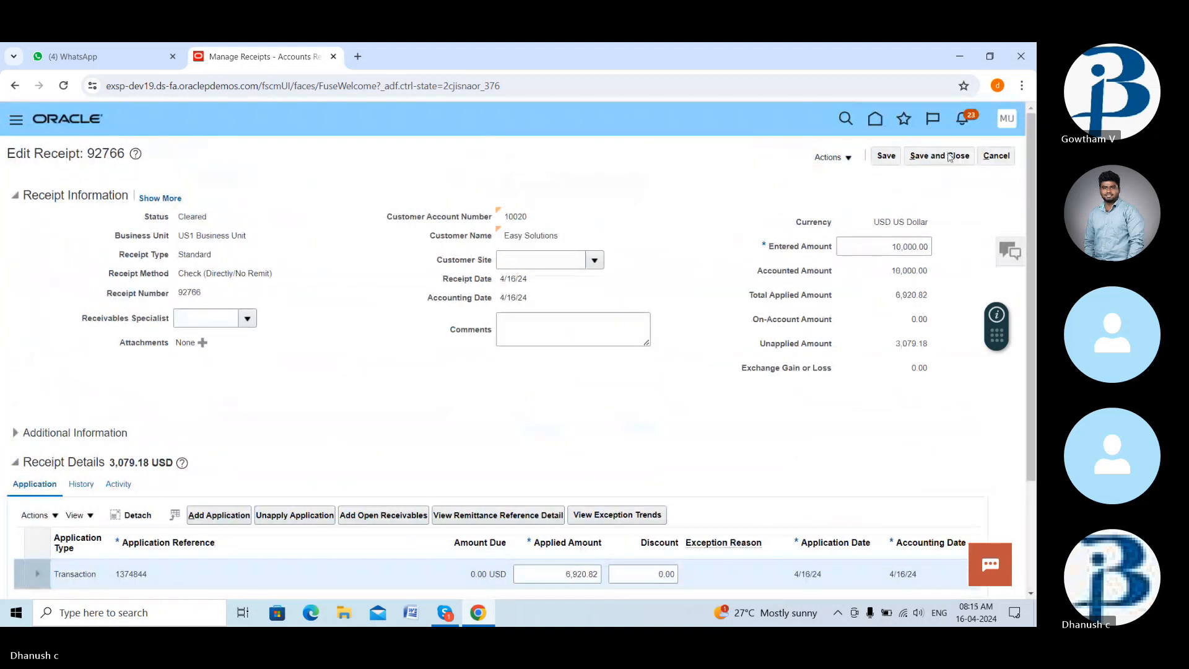
{"action": "left_click", "coordinate": [951, 157]}
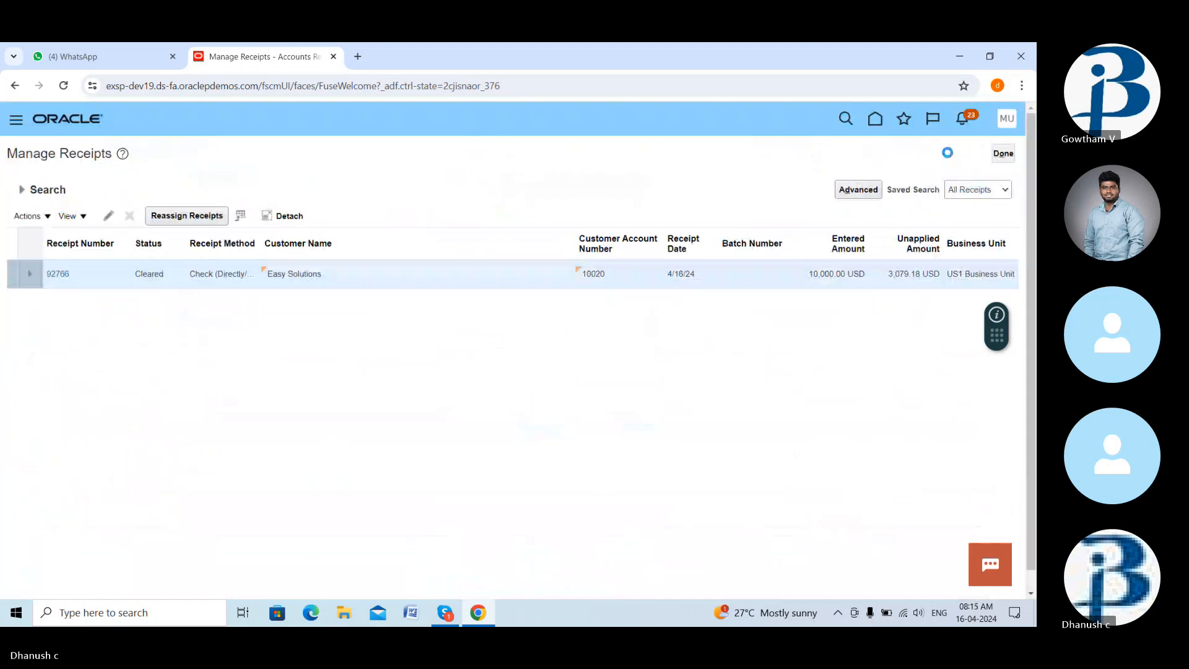
- Exit Manage Receipts with Done and return to the Oracle home page
{"action": "left_click", "coordinate": [1004, 157]}
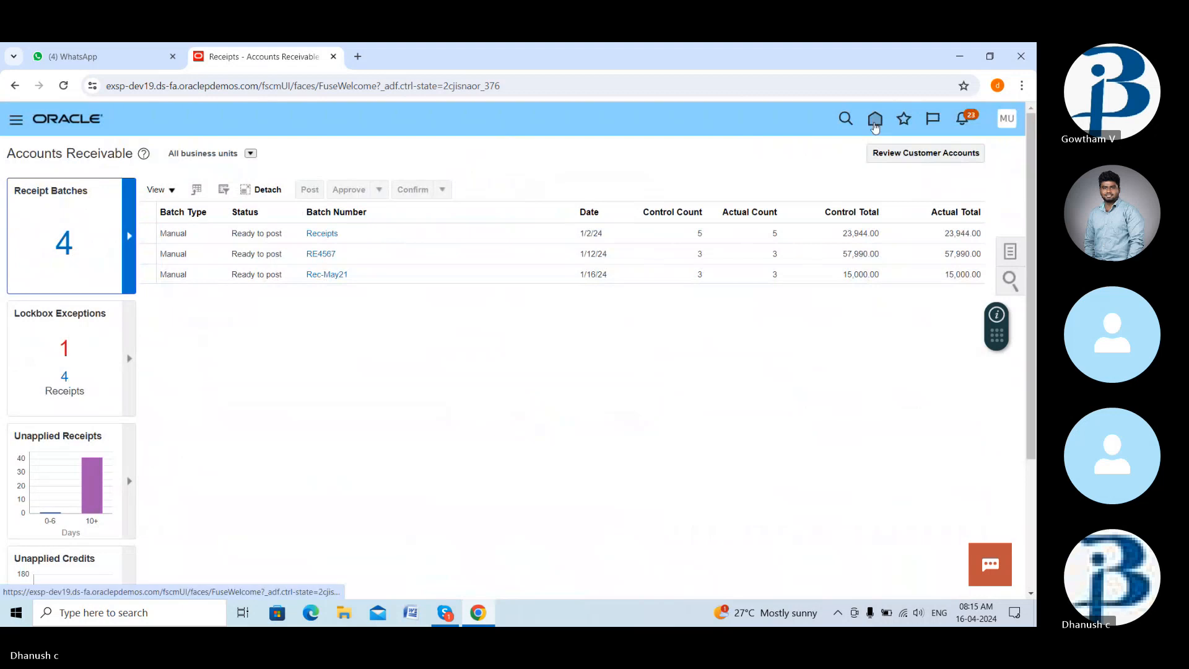
{"action": "left_click", "coordinate": [876, 124]}
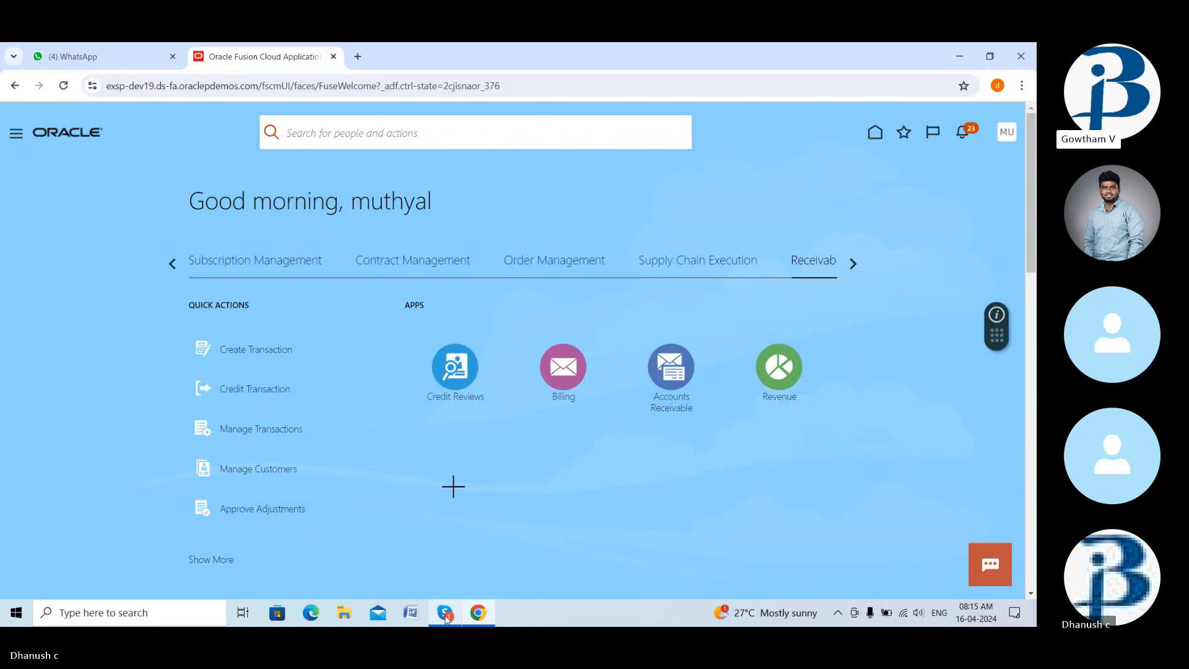
- Switch to the Skype call and confirm stopping the screen share
{"action": "left_click", "coordinate": [445, 614]}
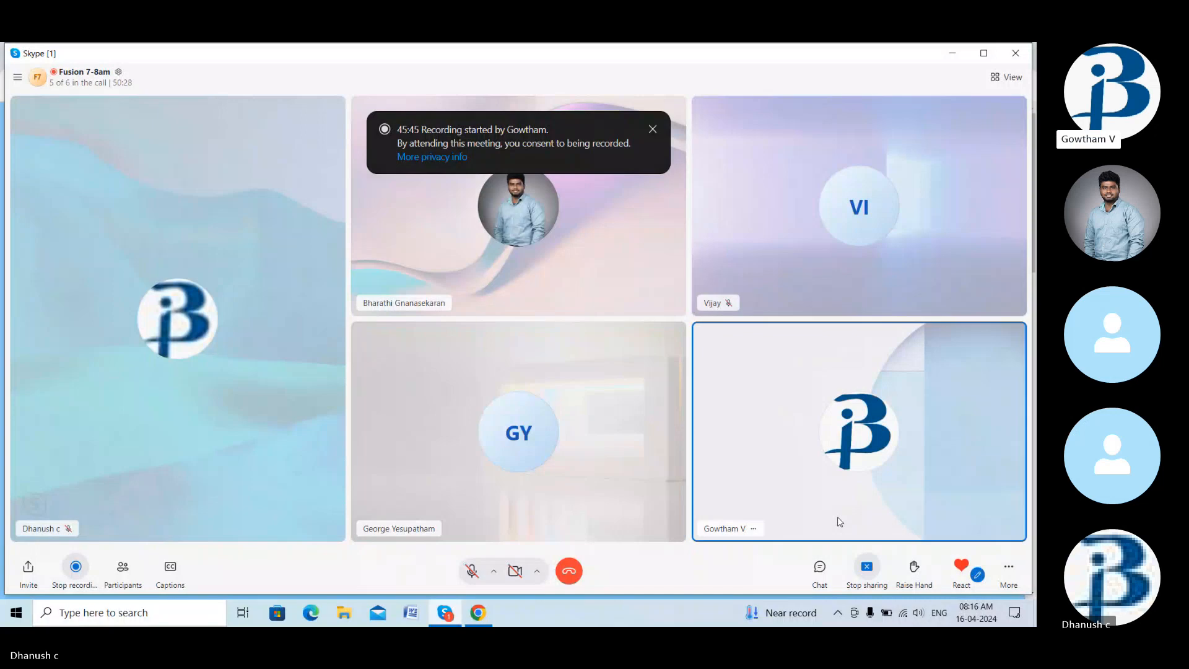
{"action": "left_click", "coordinate": [867, 568]}
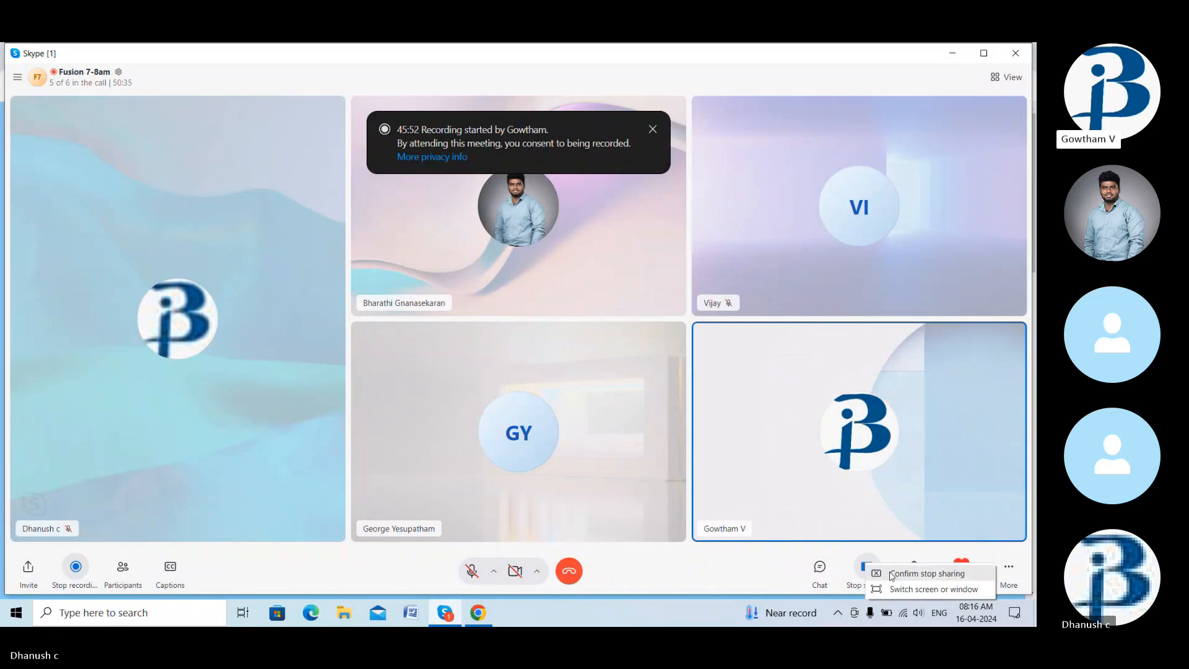
{"action": "left_click", "coordinate": [892, 575]}
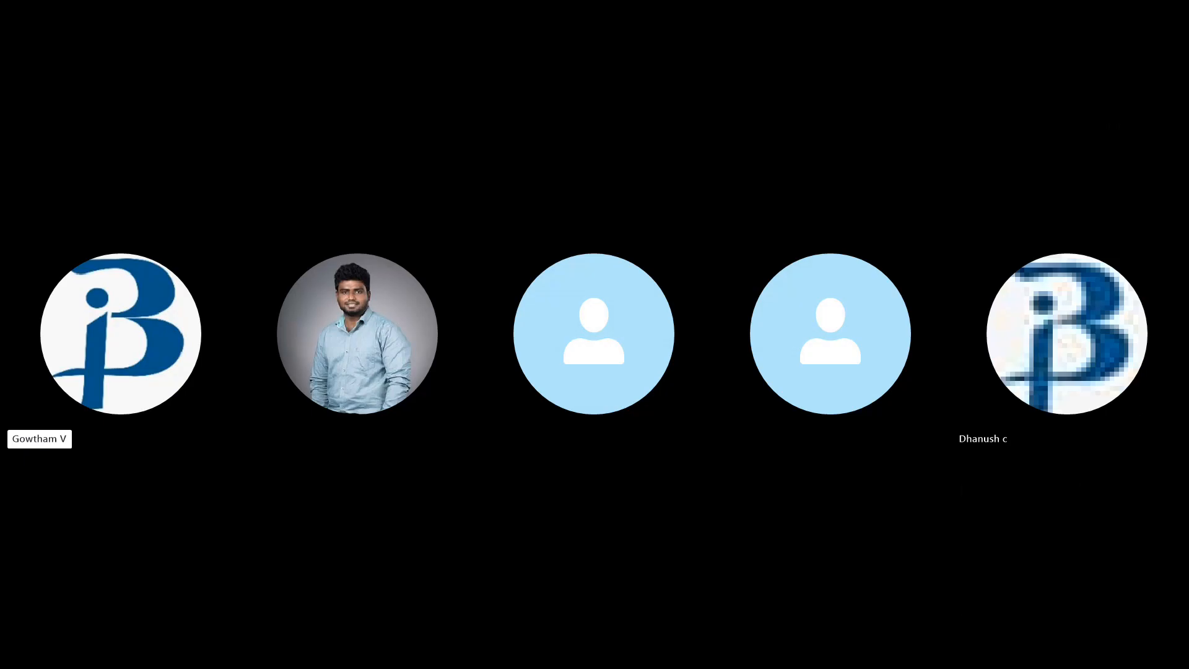